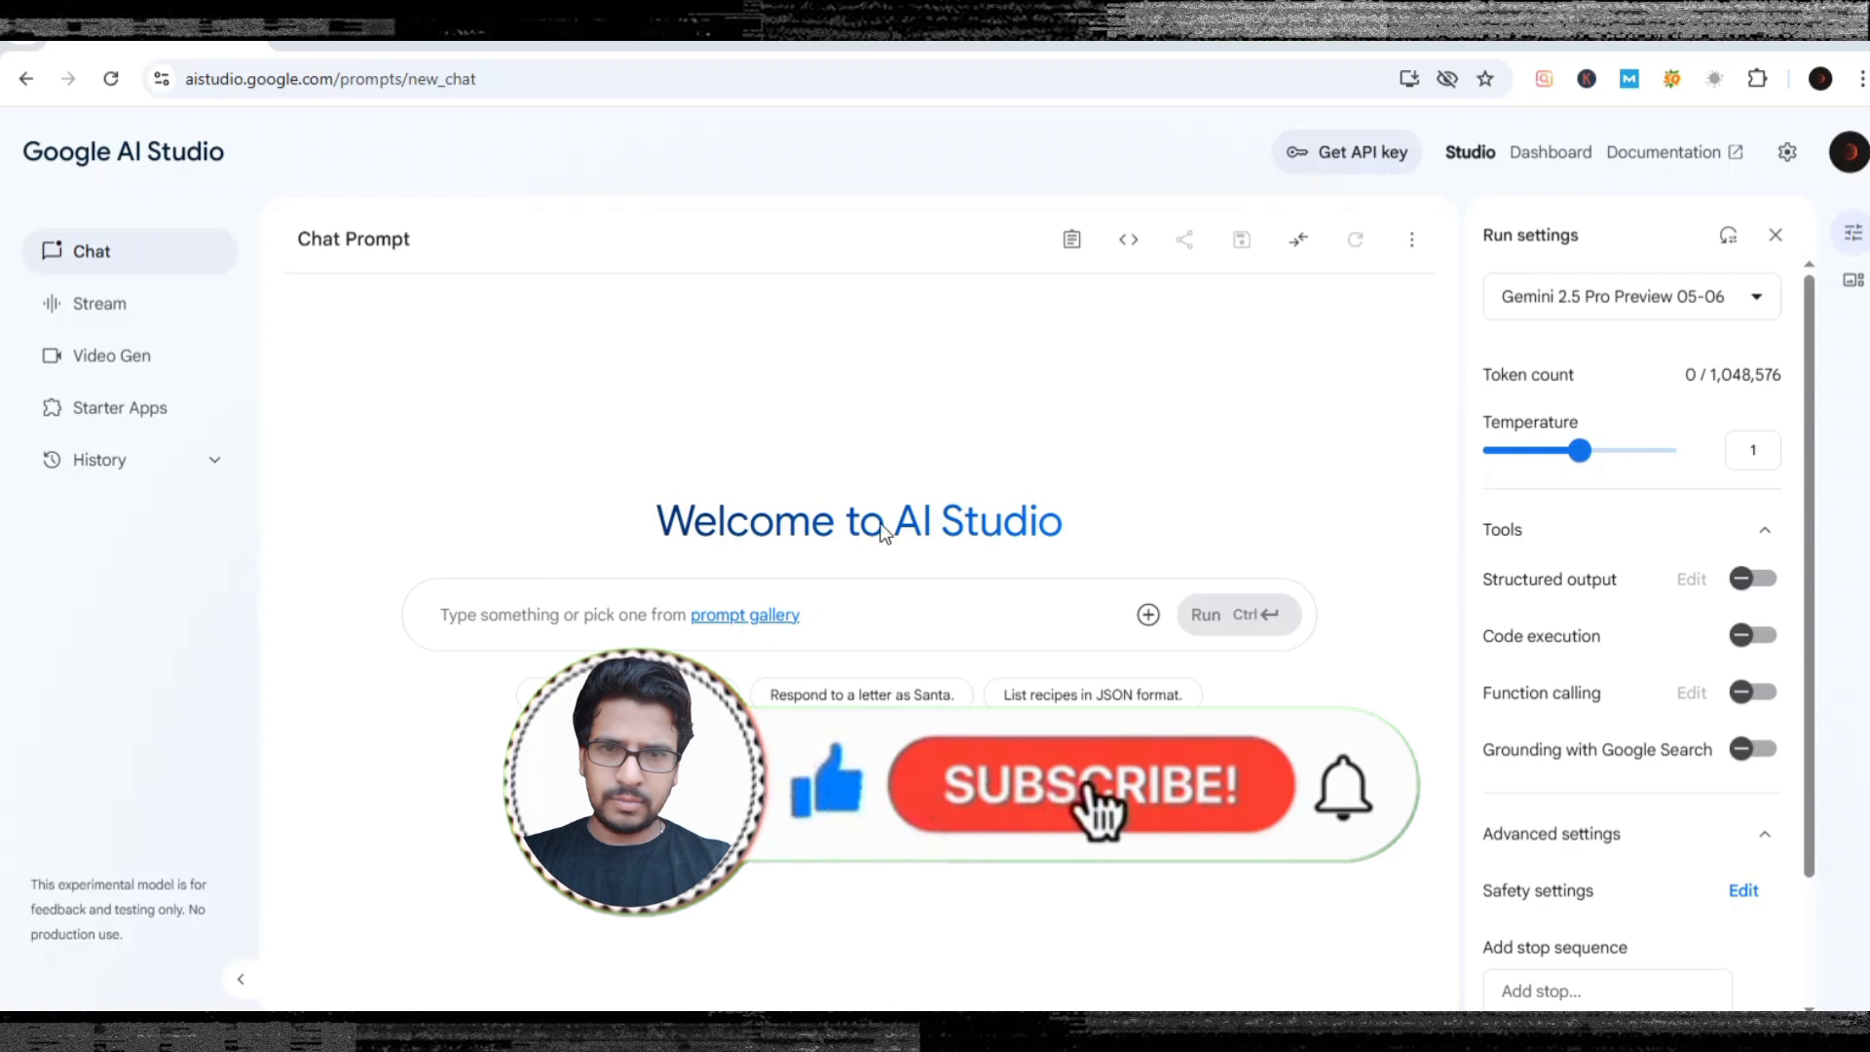
Copy the full "Tools Hub" homepage design prompt from Google Translate and run it in Google AI Studio's chat.
{"action": "mouse_move", "coordinate": [1527, 308]}
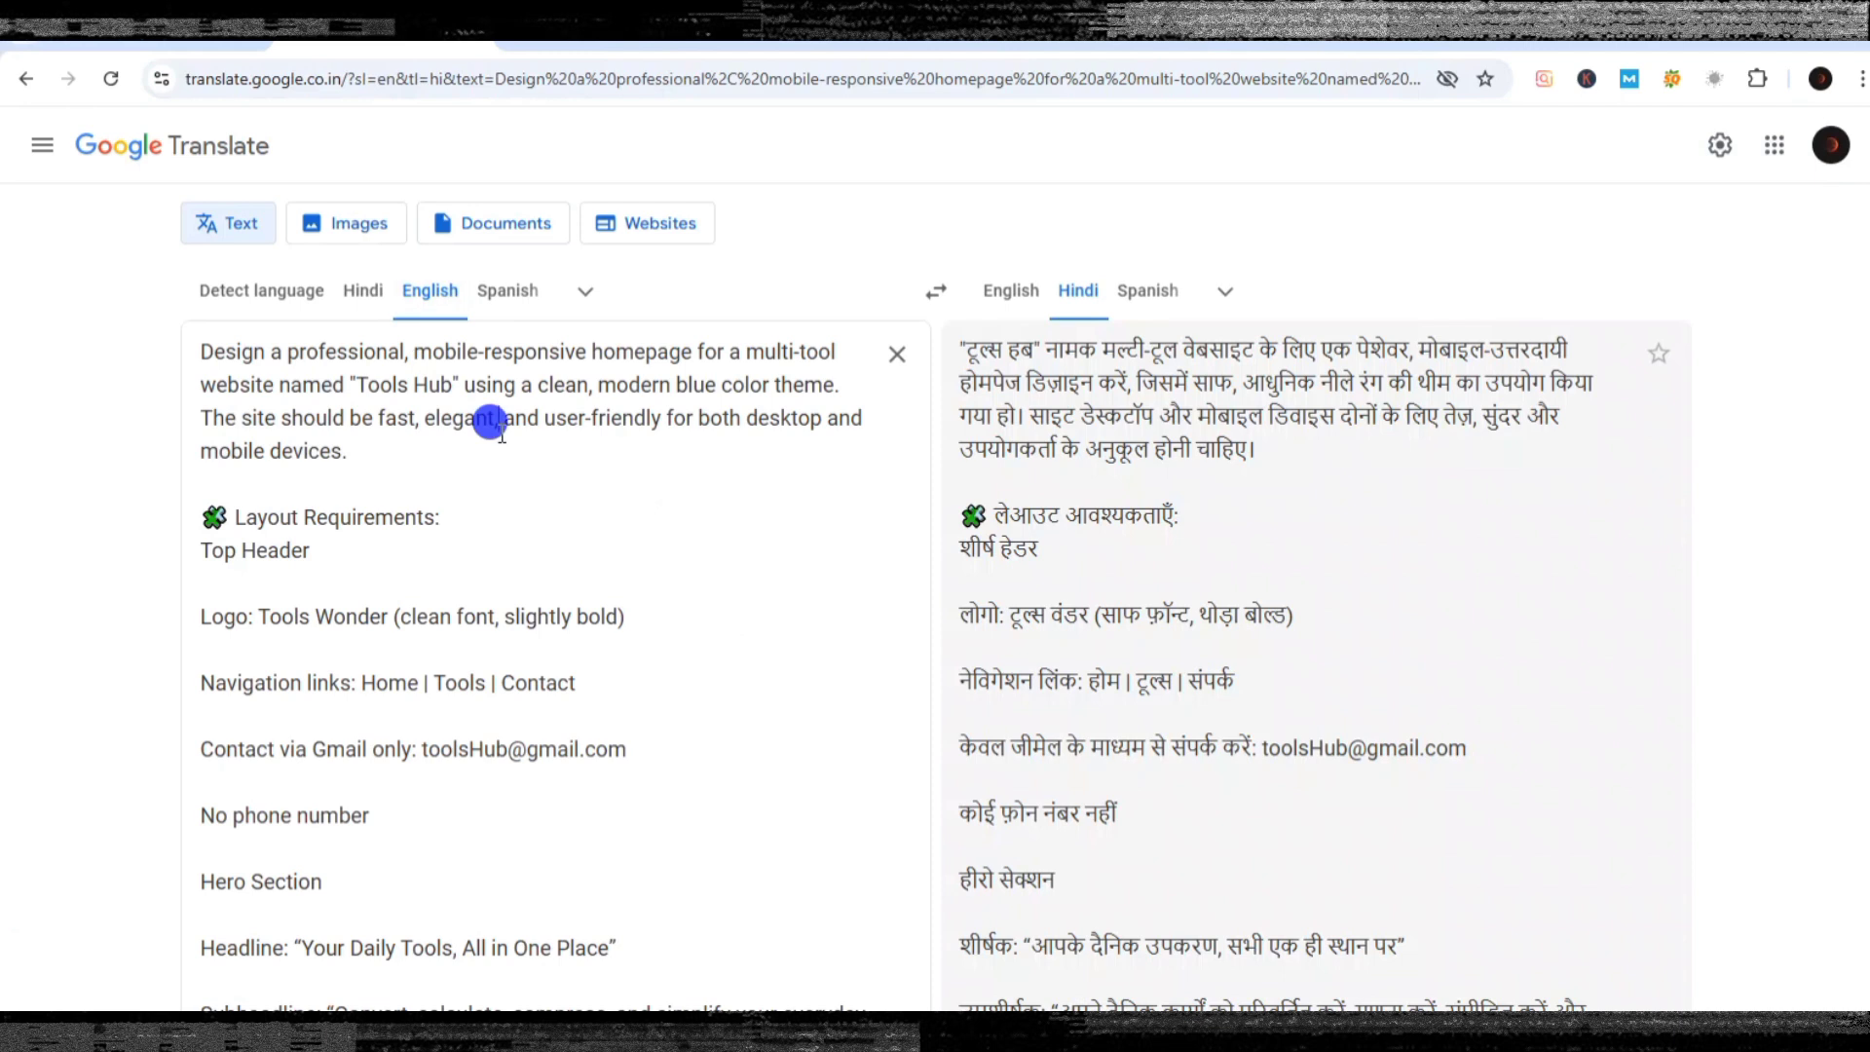
{"action": "key", "text": "ctrl+a"}
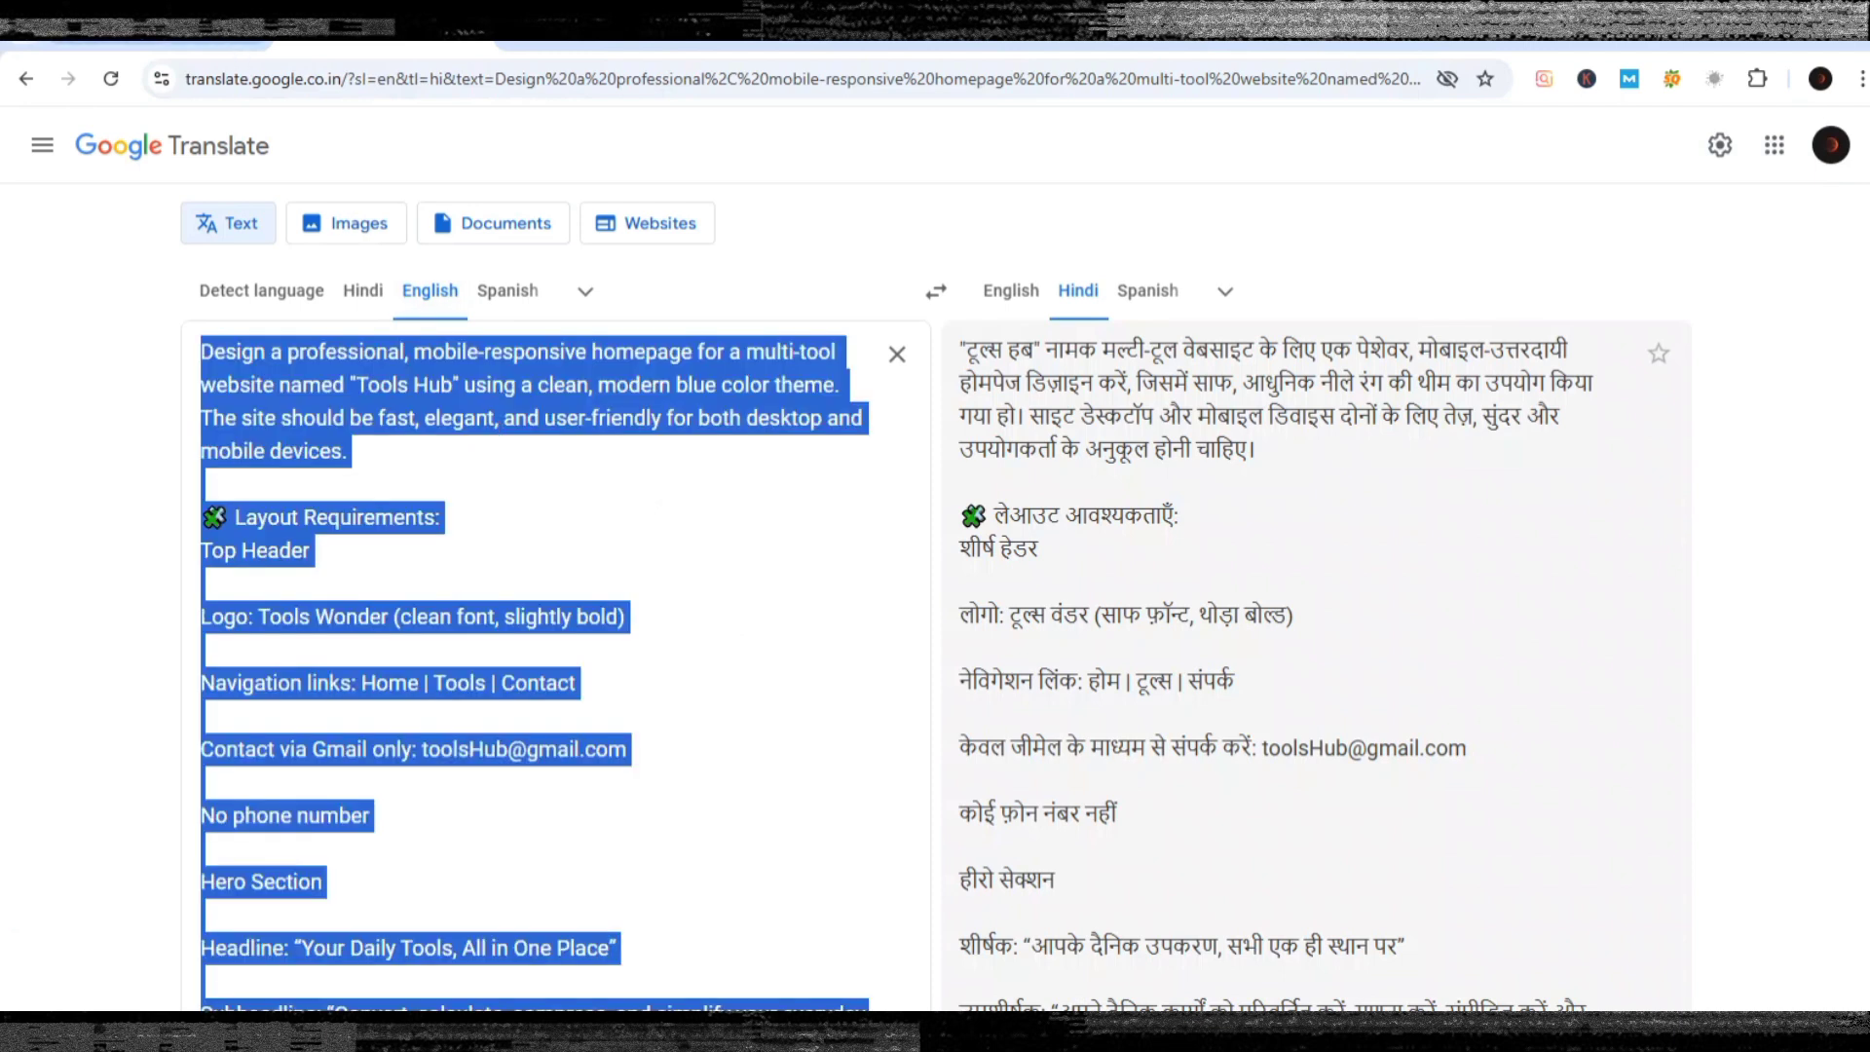
{"action": "key", "text": "ctrl+Tab"}
{"action": "left_click", "coordinate": [535, 613]}
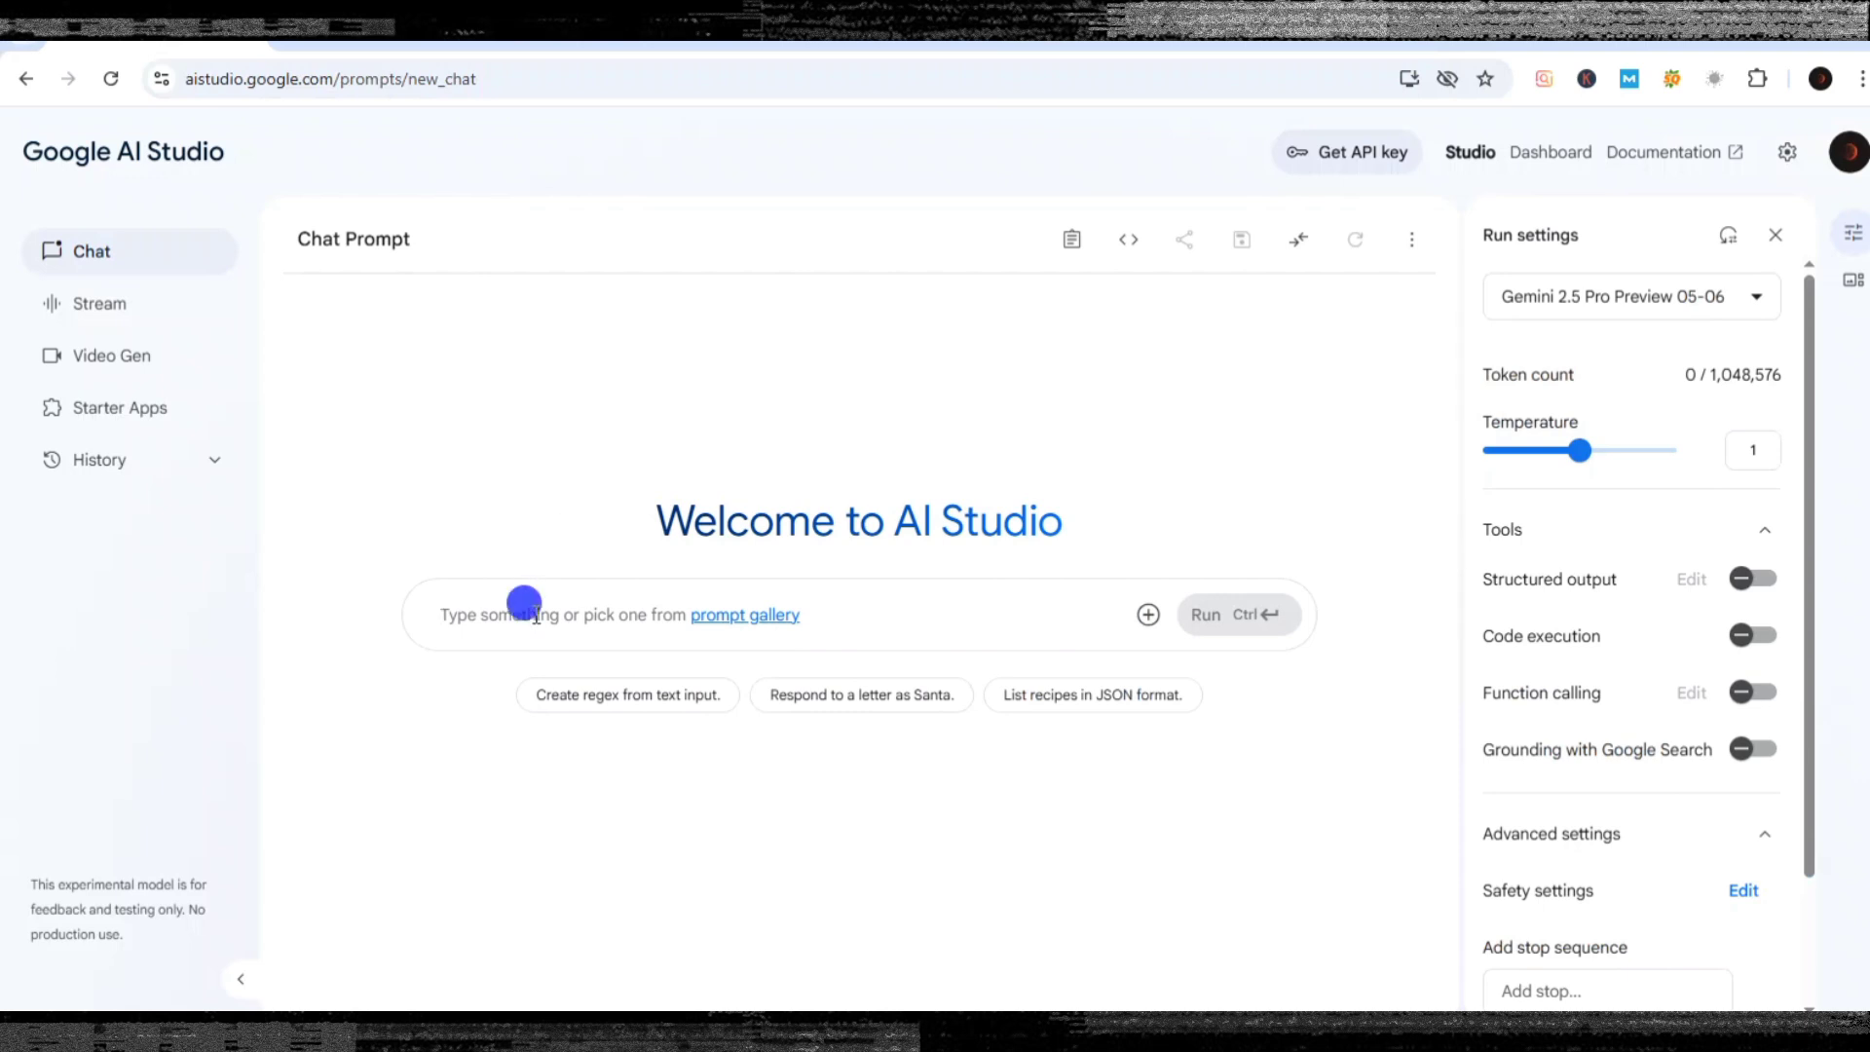
{"action": "key", "text": "ctrl+v"}
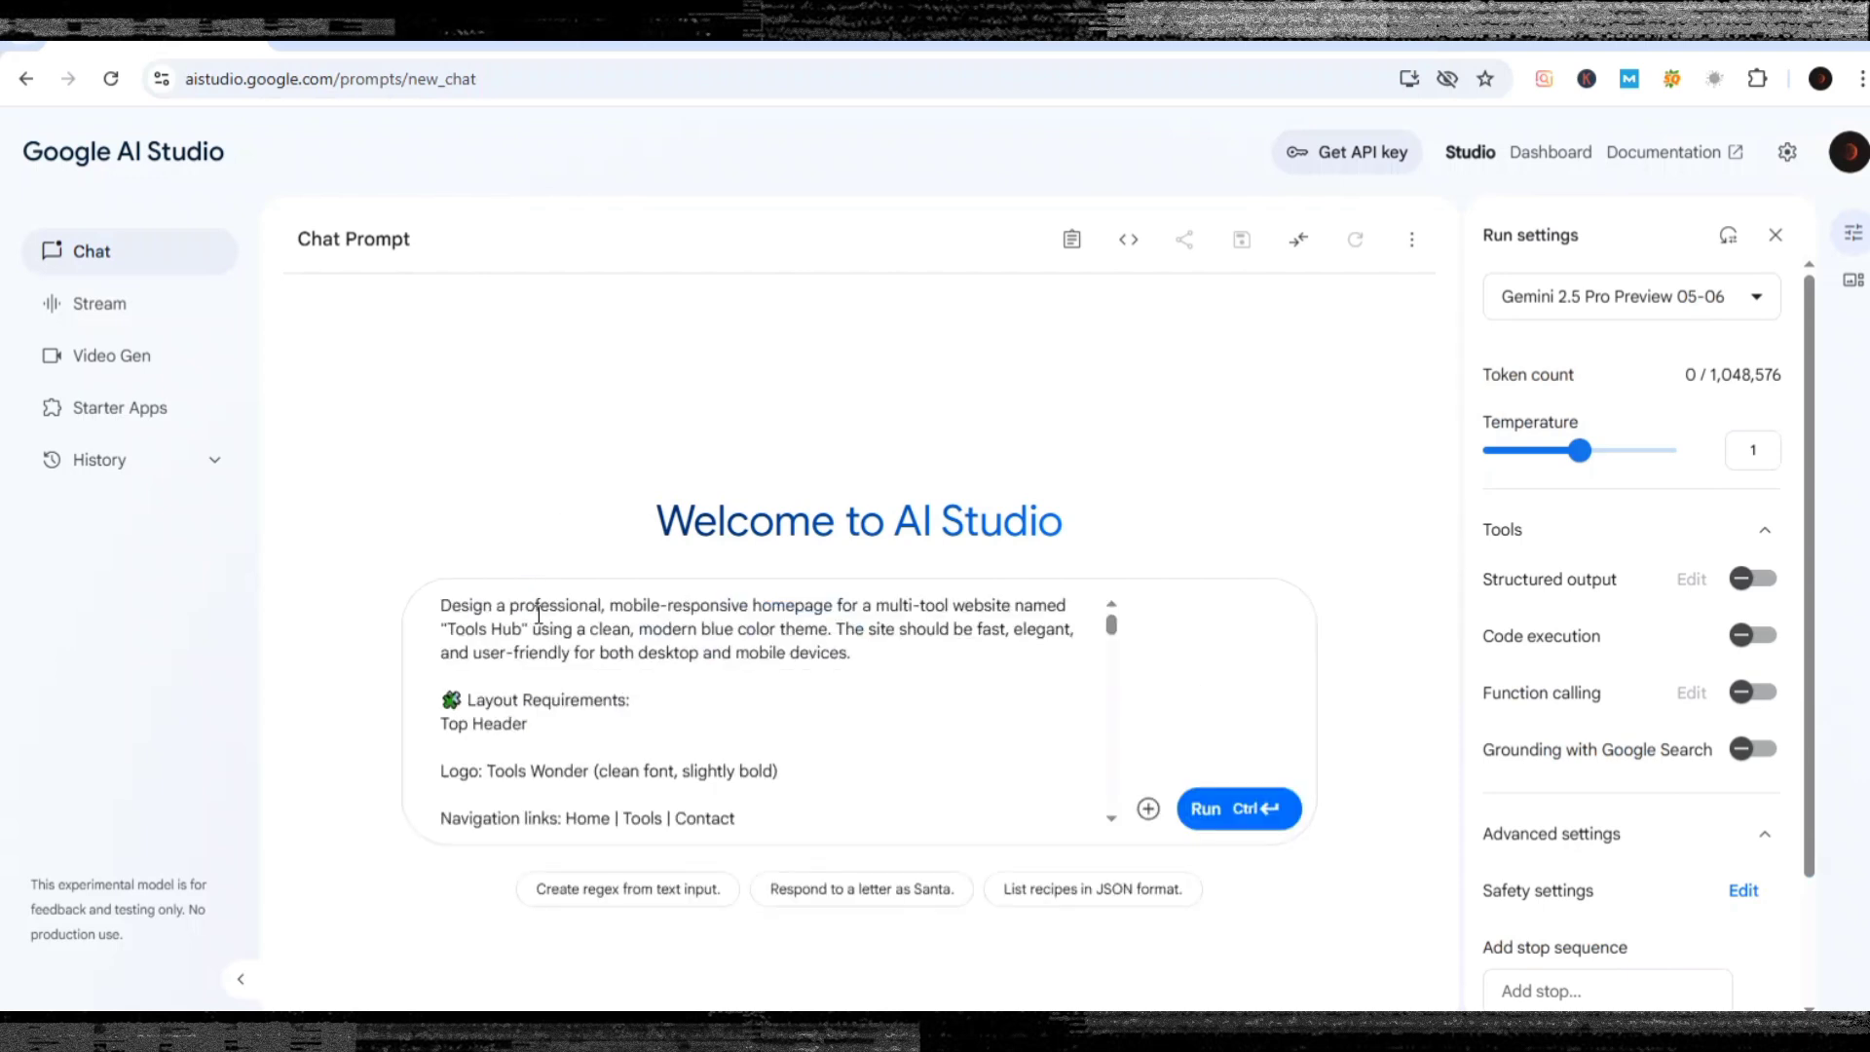
{"action": "left_click", "coordinate": [1203, 803]}
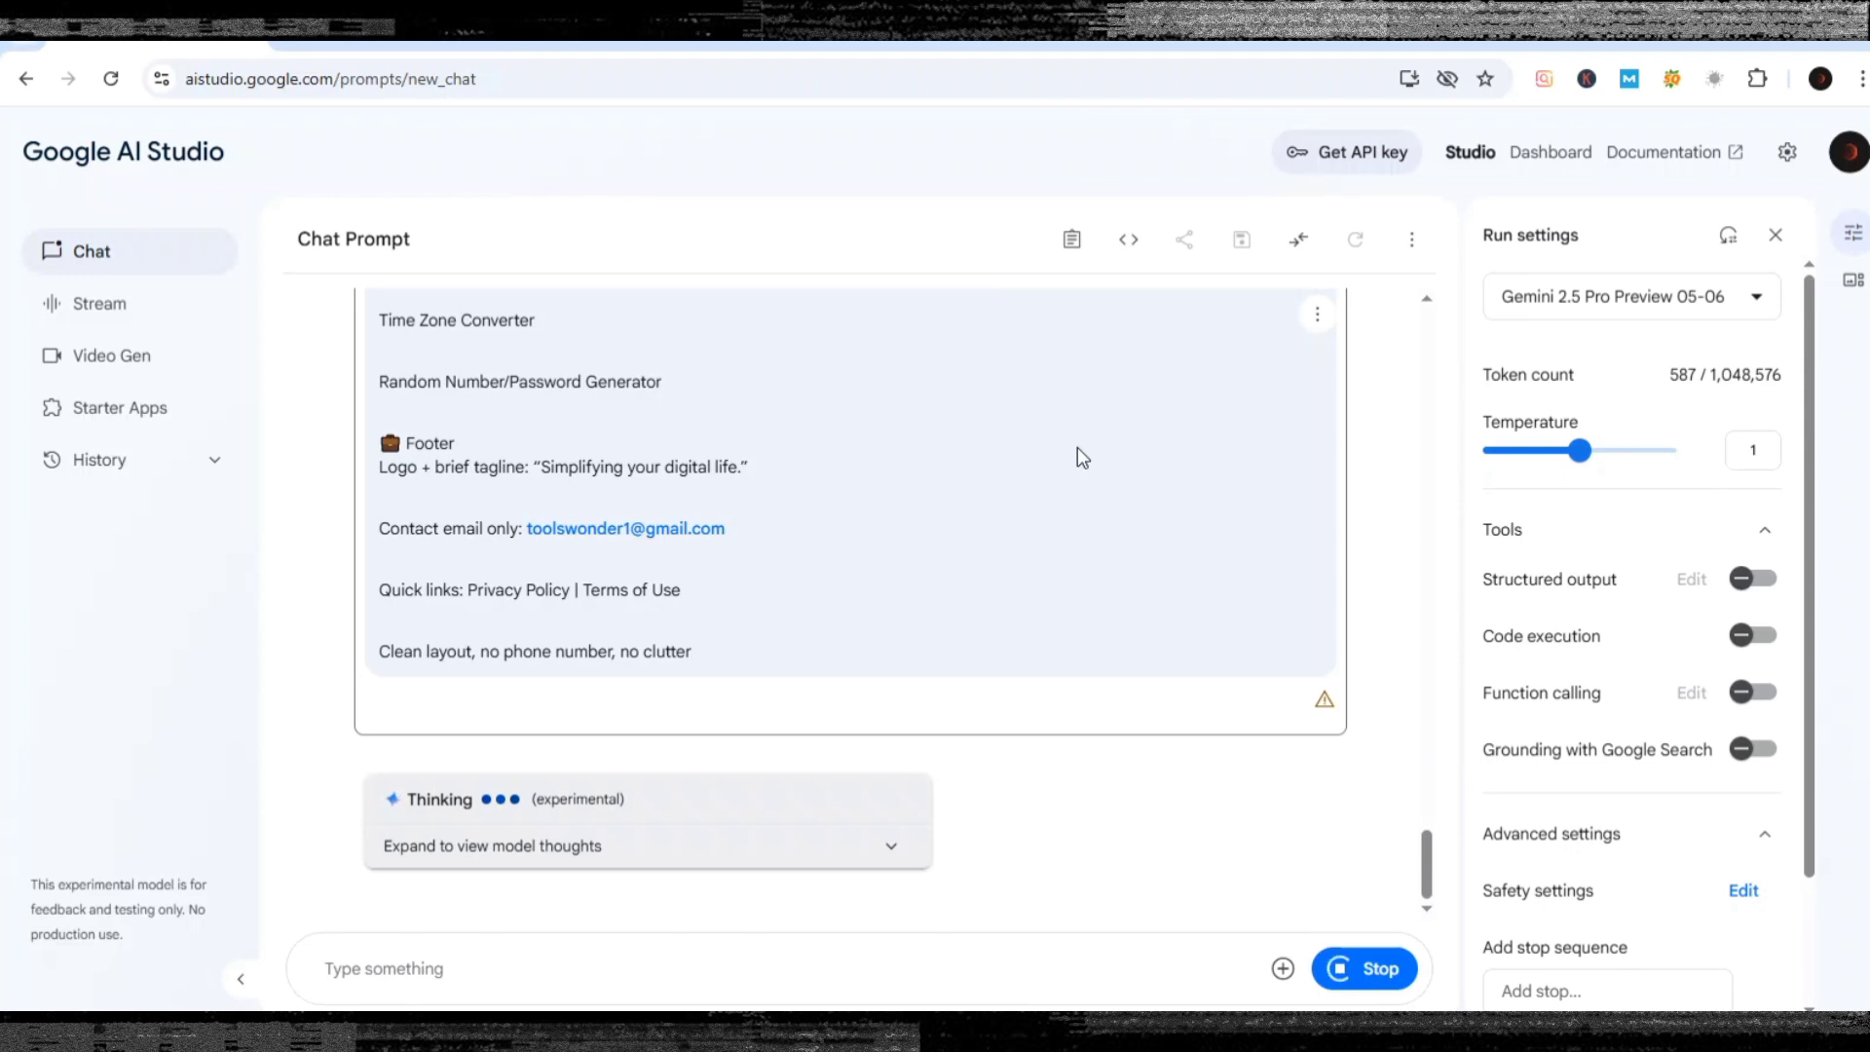
Switch to Google Translate and review the homepage prompt's layout requirements and its image, document, calculator, text and developer tool lists.
{"action": "left_click", "coordinate": [384, 48]}
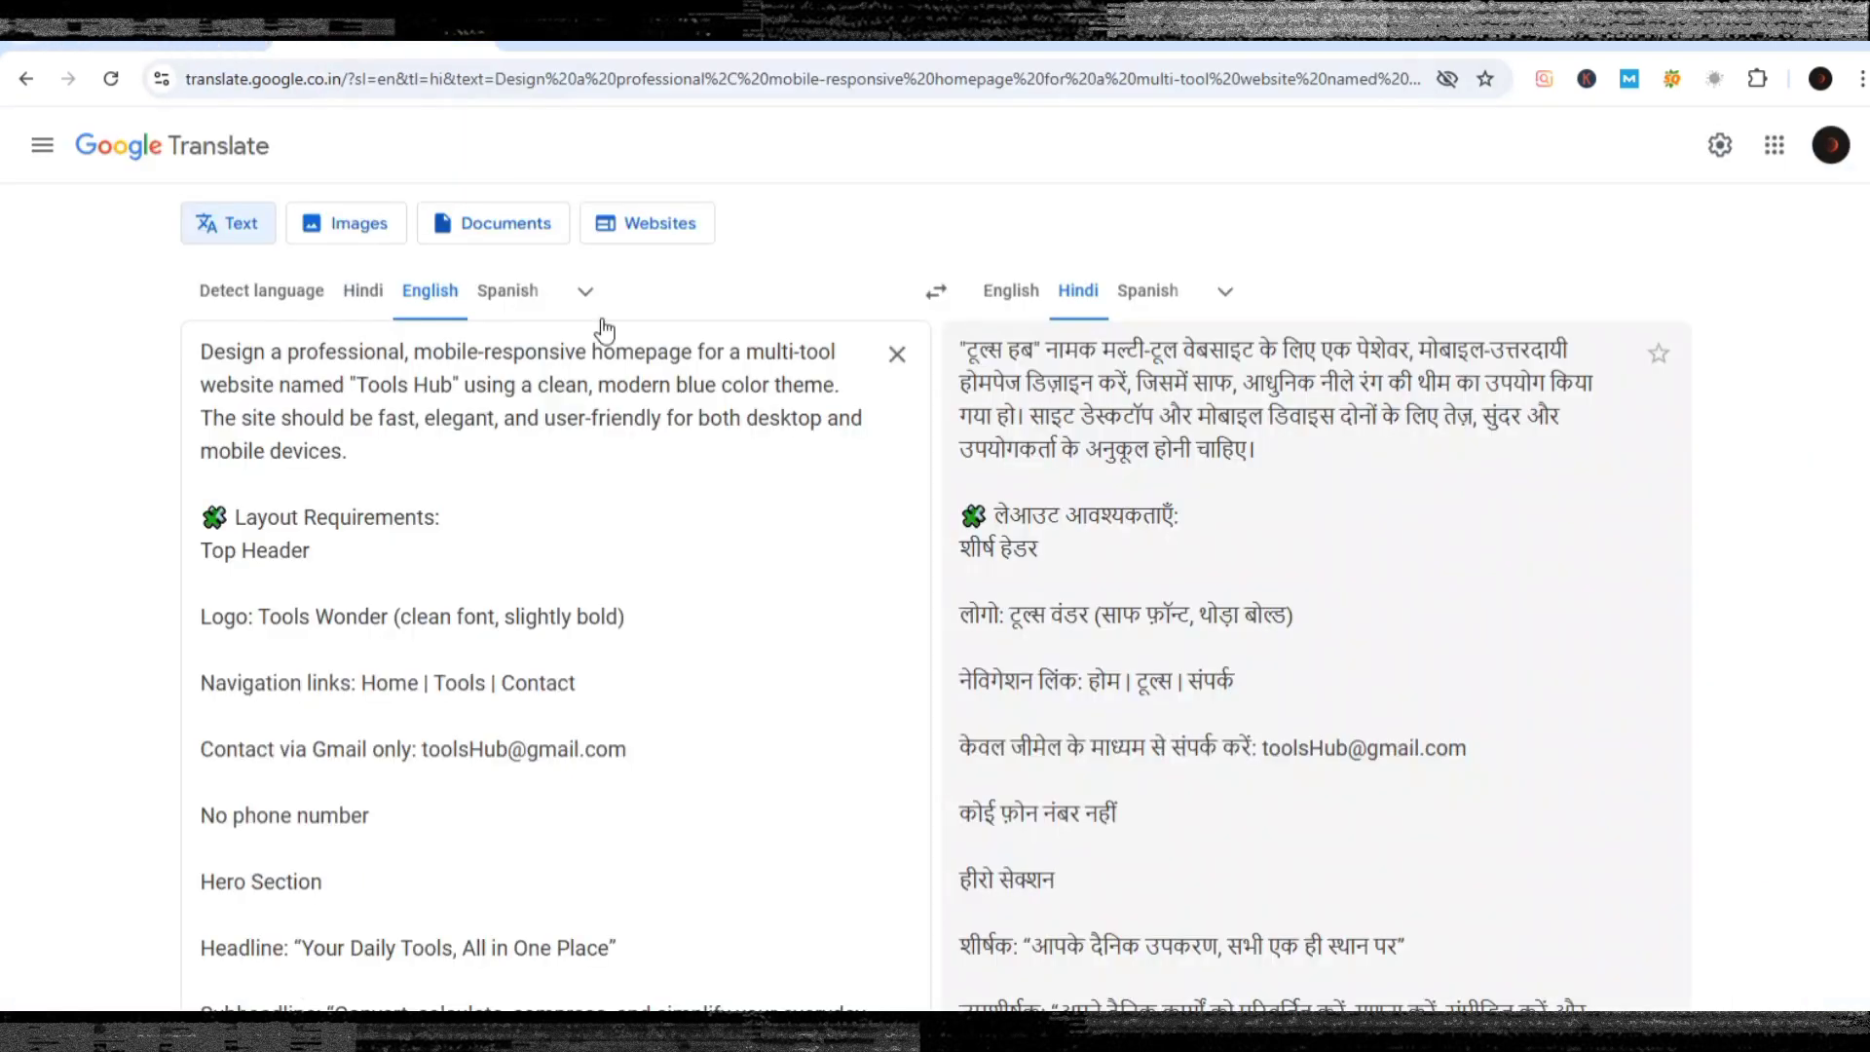
{"action": "scroll", "coordinate": [753, 455], "scroll_direction": "down", "scroll_amount": 15}
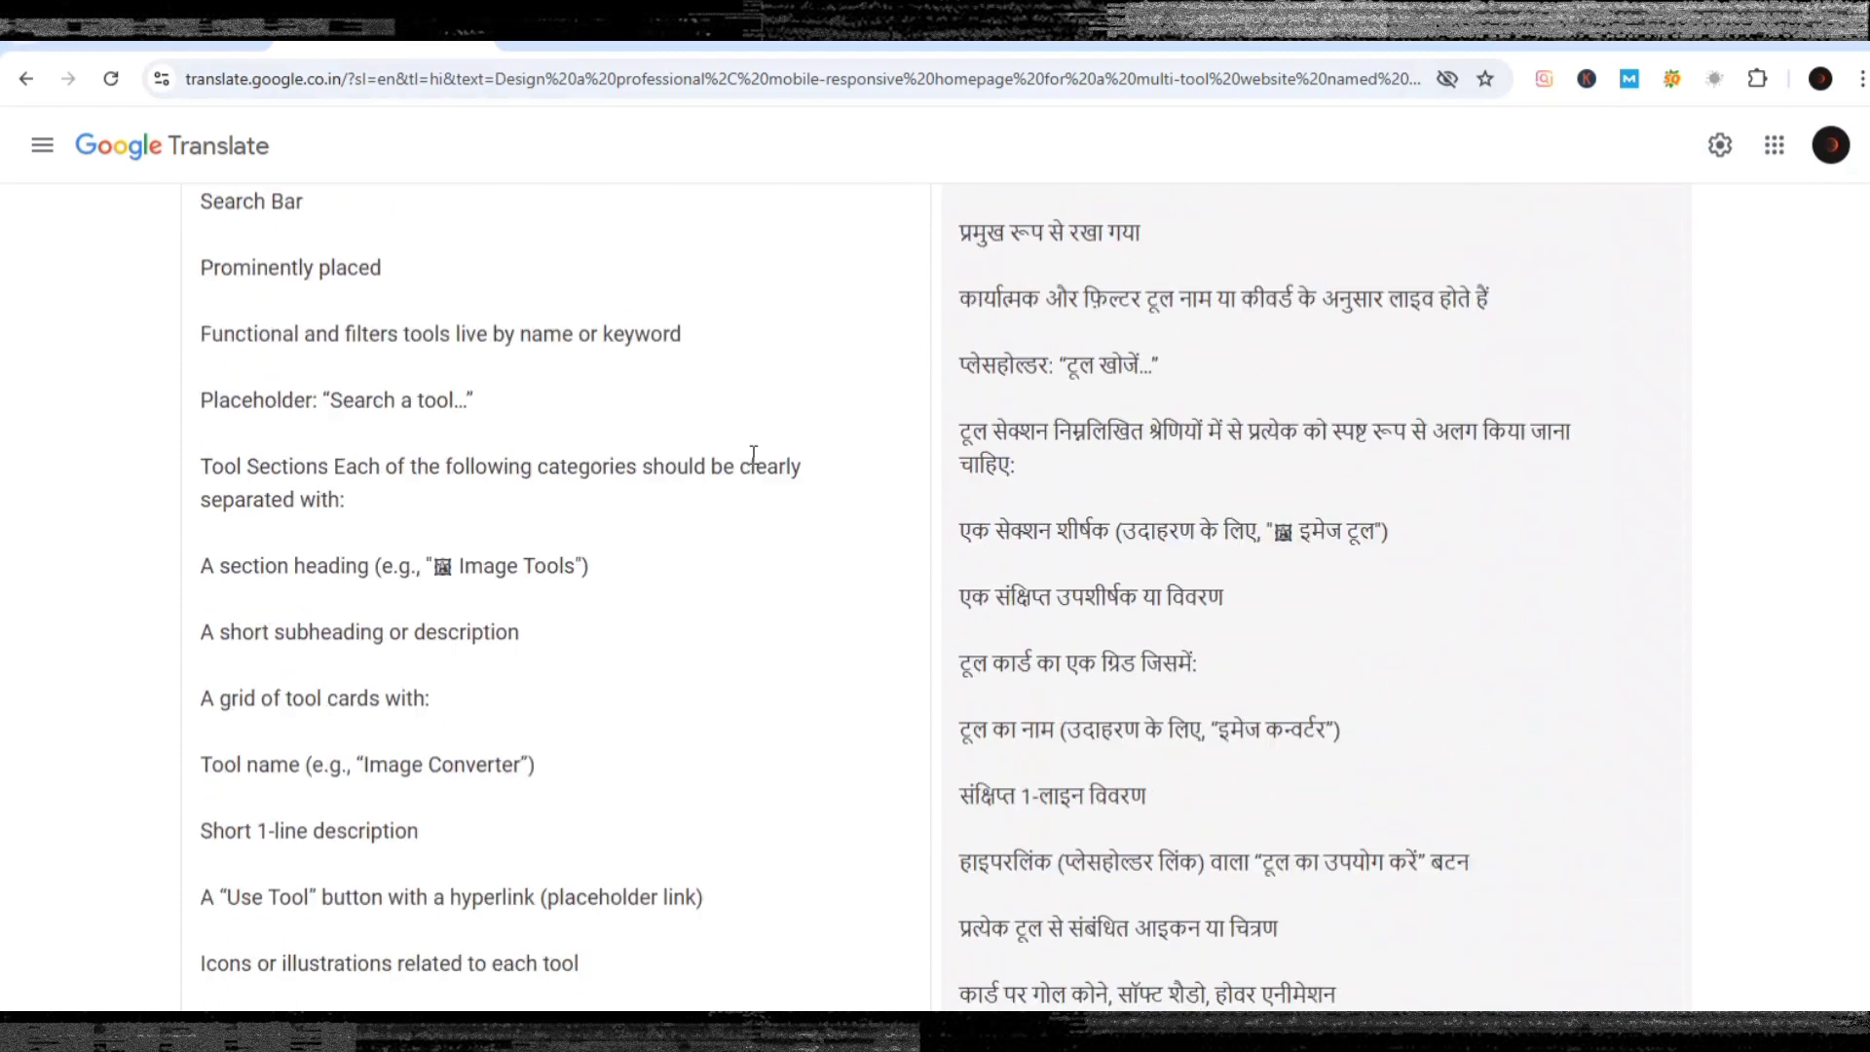
{"action": "scroll", "coordinate": [754, 455], "scroll_direction": "down", "scroll_amount": 5}
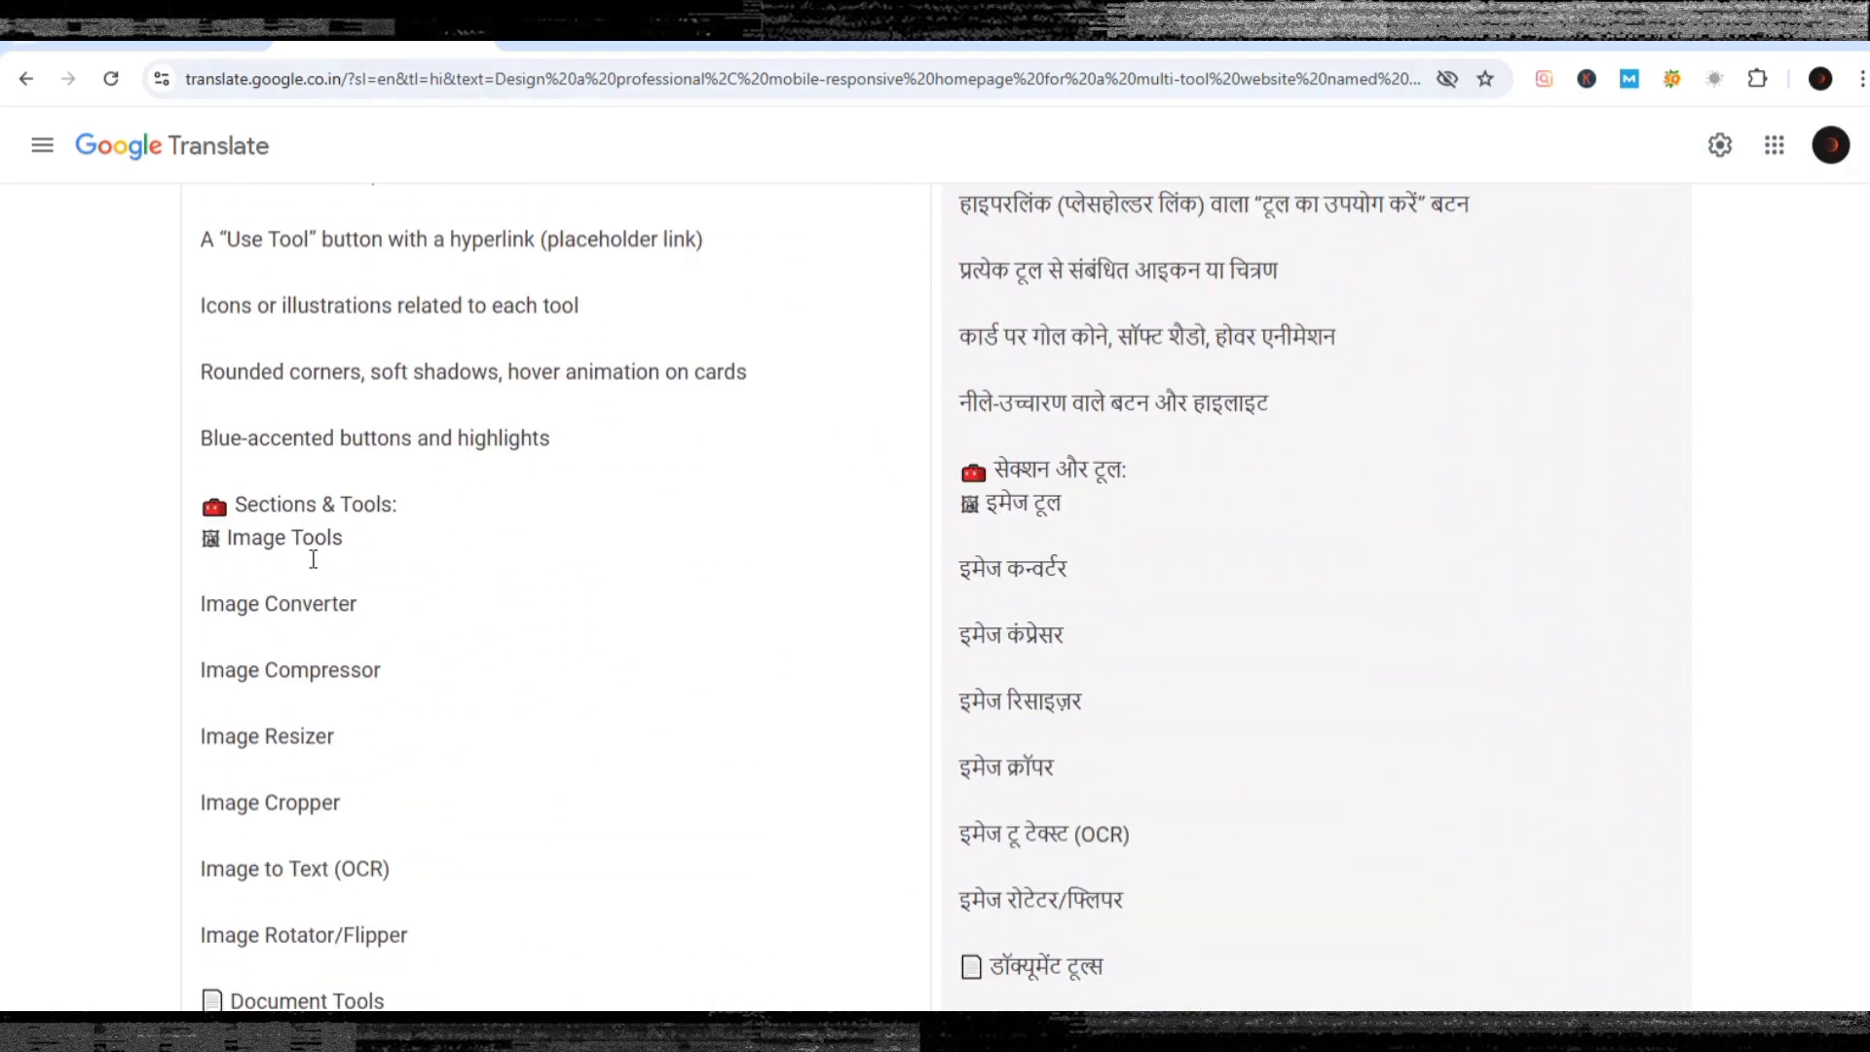
{"action": "scroll", "coordinate": [312, 640], "scroll_direction": "down", "scroll_amount": 5}
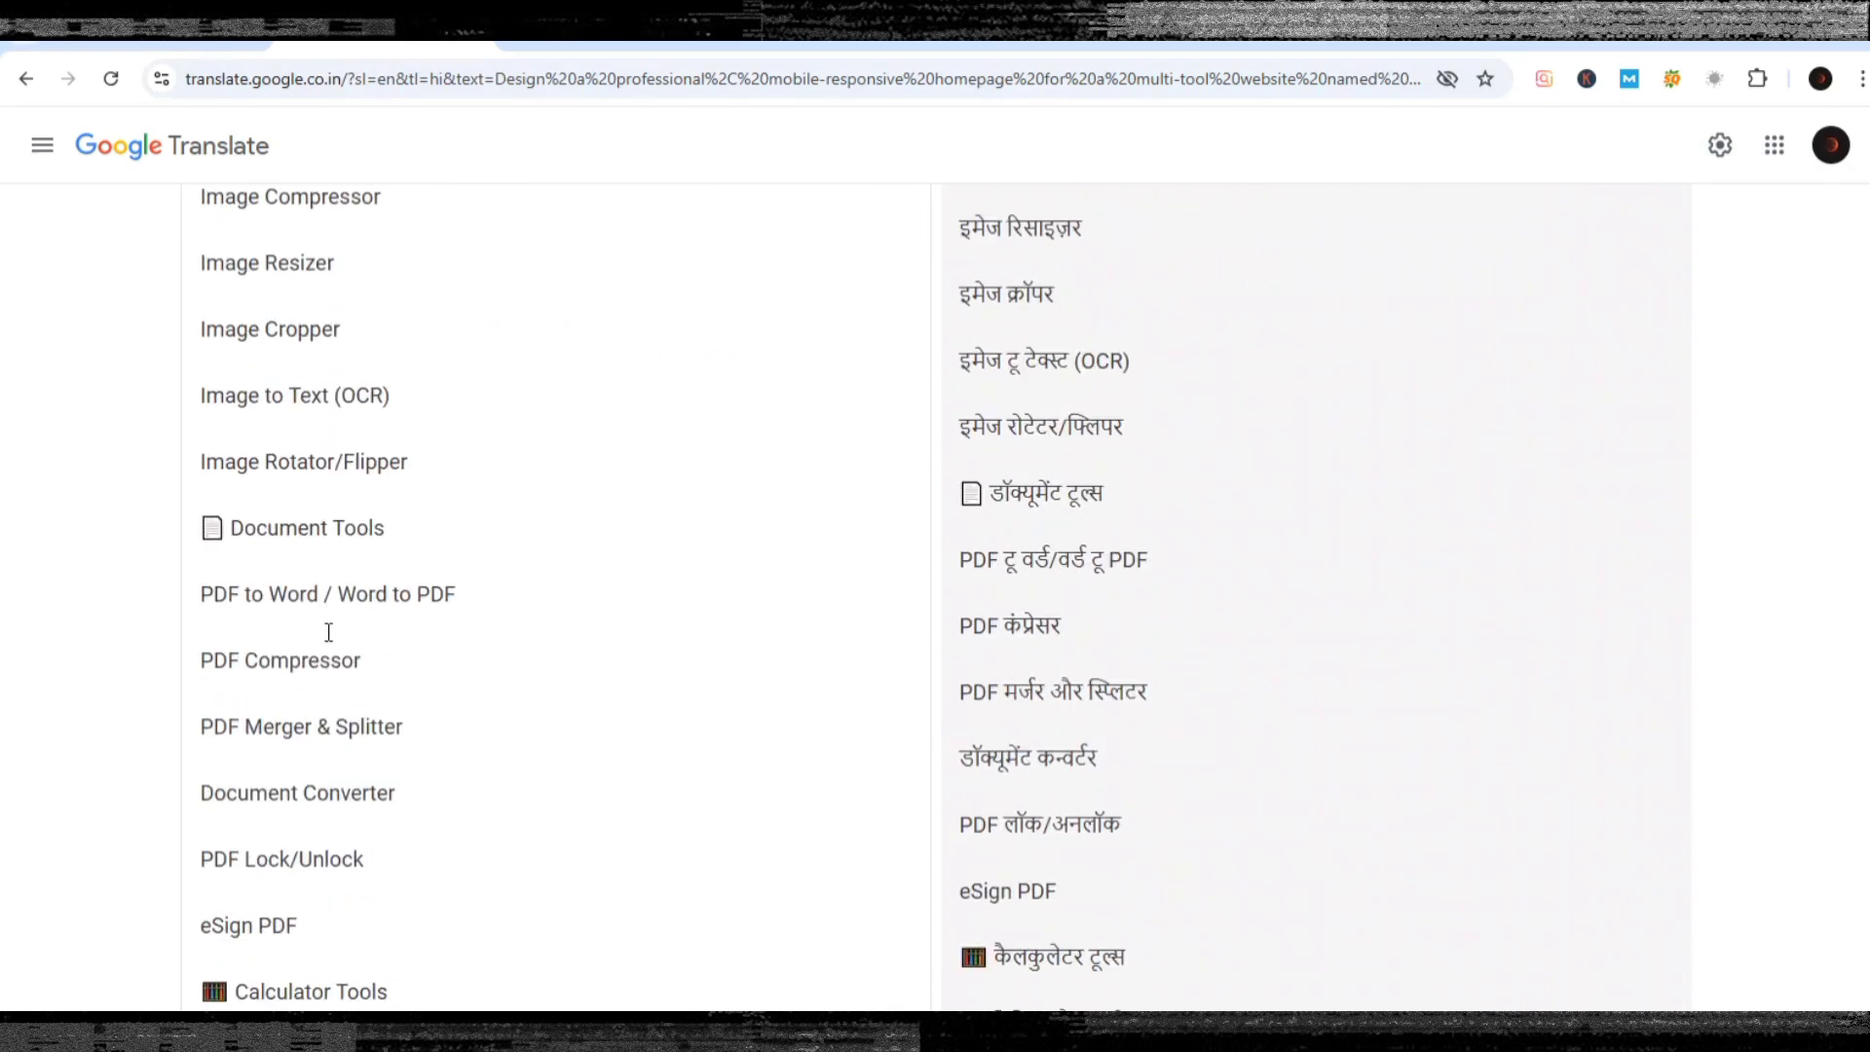
{"action": "scroll", "coordinate": [322, 599], "scroll_direction": "down", "scroll_amount": 3}
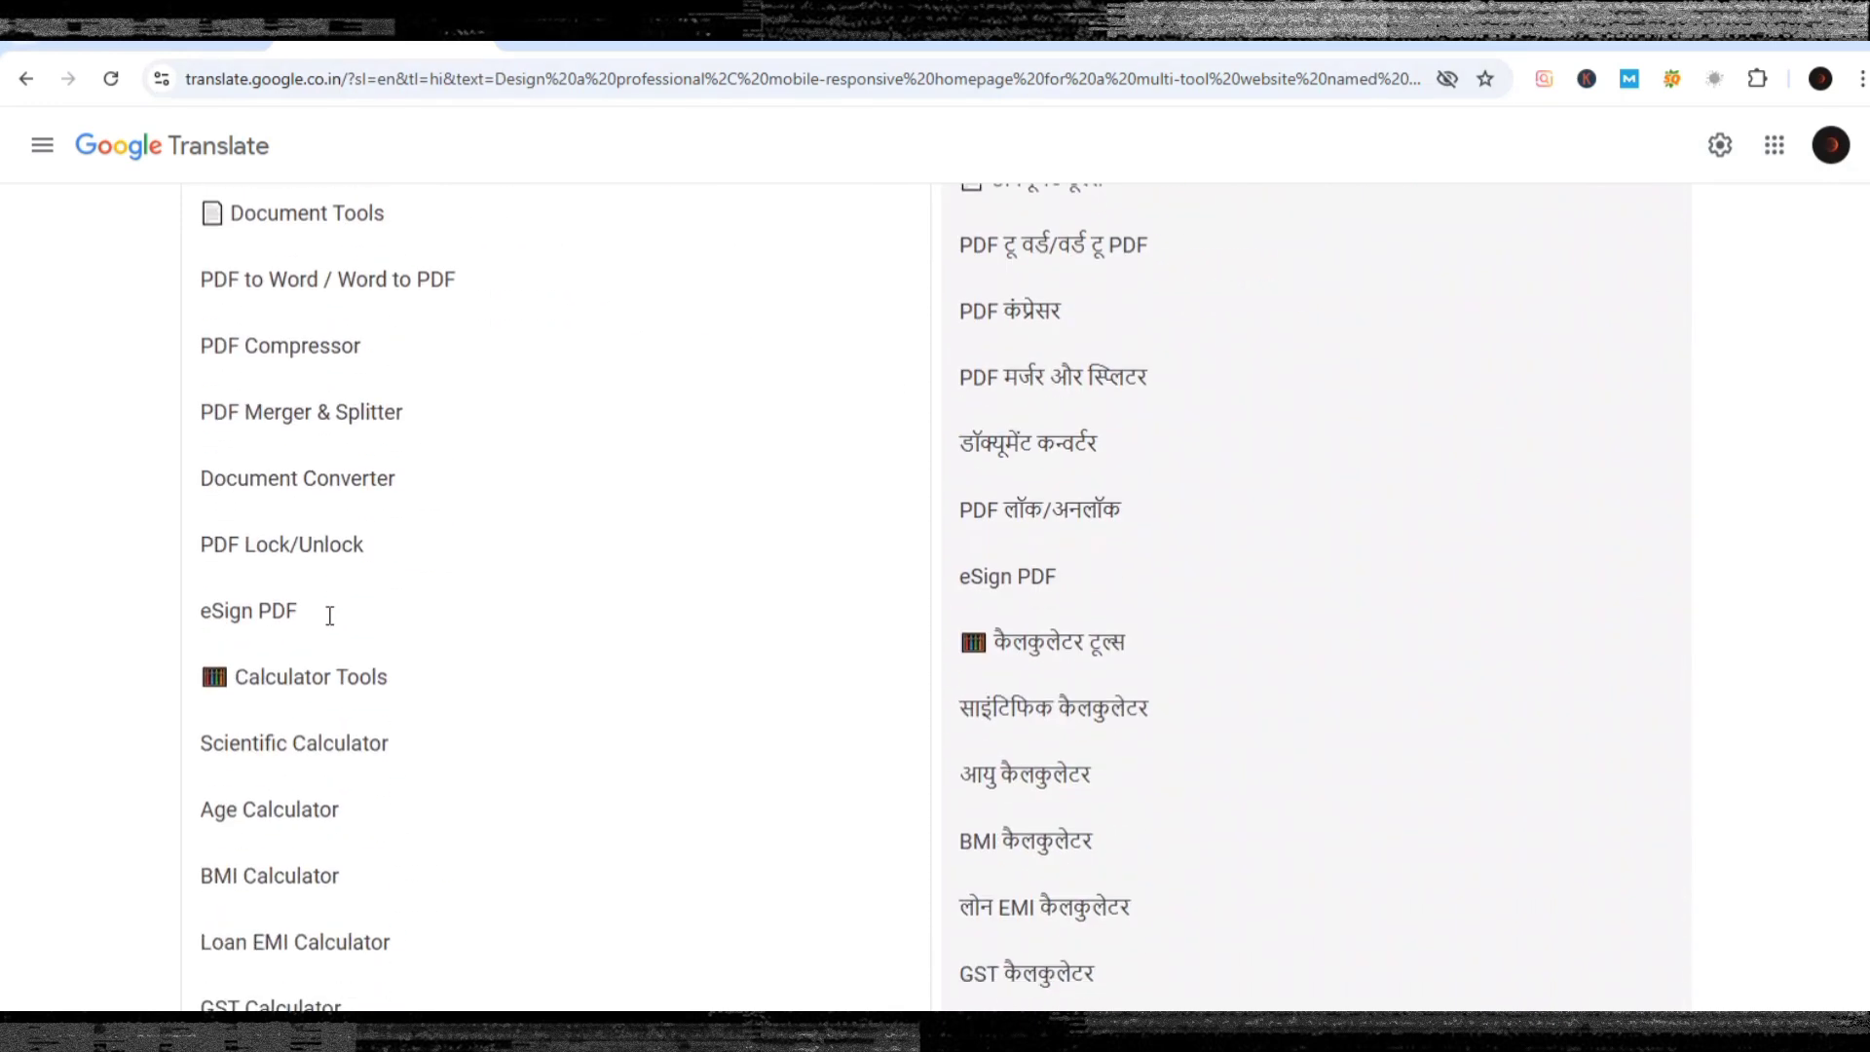
{"action": "scroll", "coordinate": [335, 640], "scroll_direction": "down", "scroll_amount": 8}
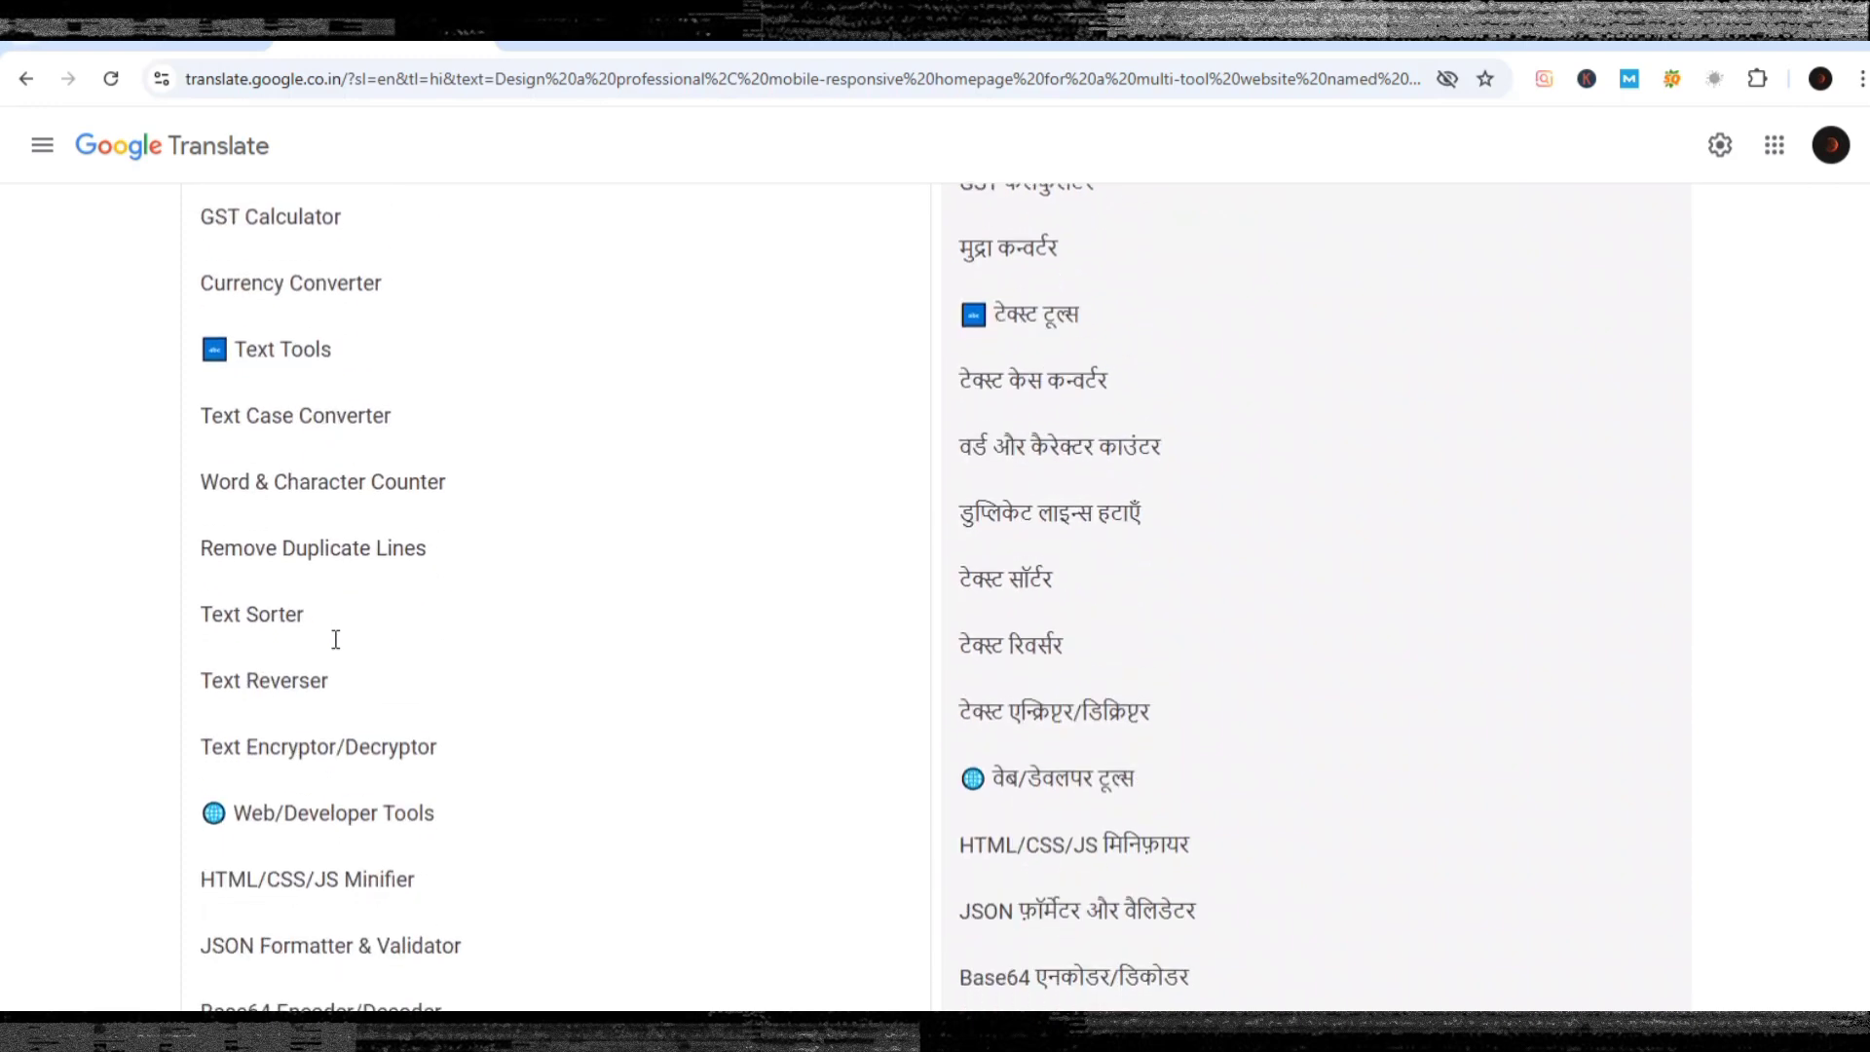
{"action": "scroll", "coordinate": [335, 639], "scroll_direction": "down", "scroll_amount": 3}
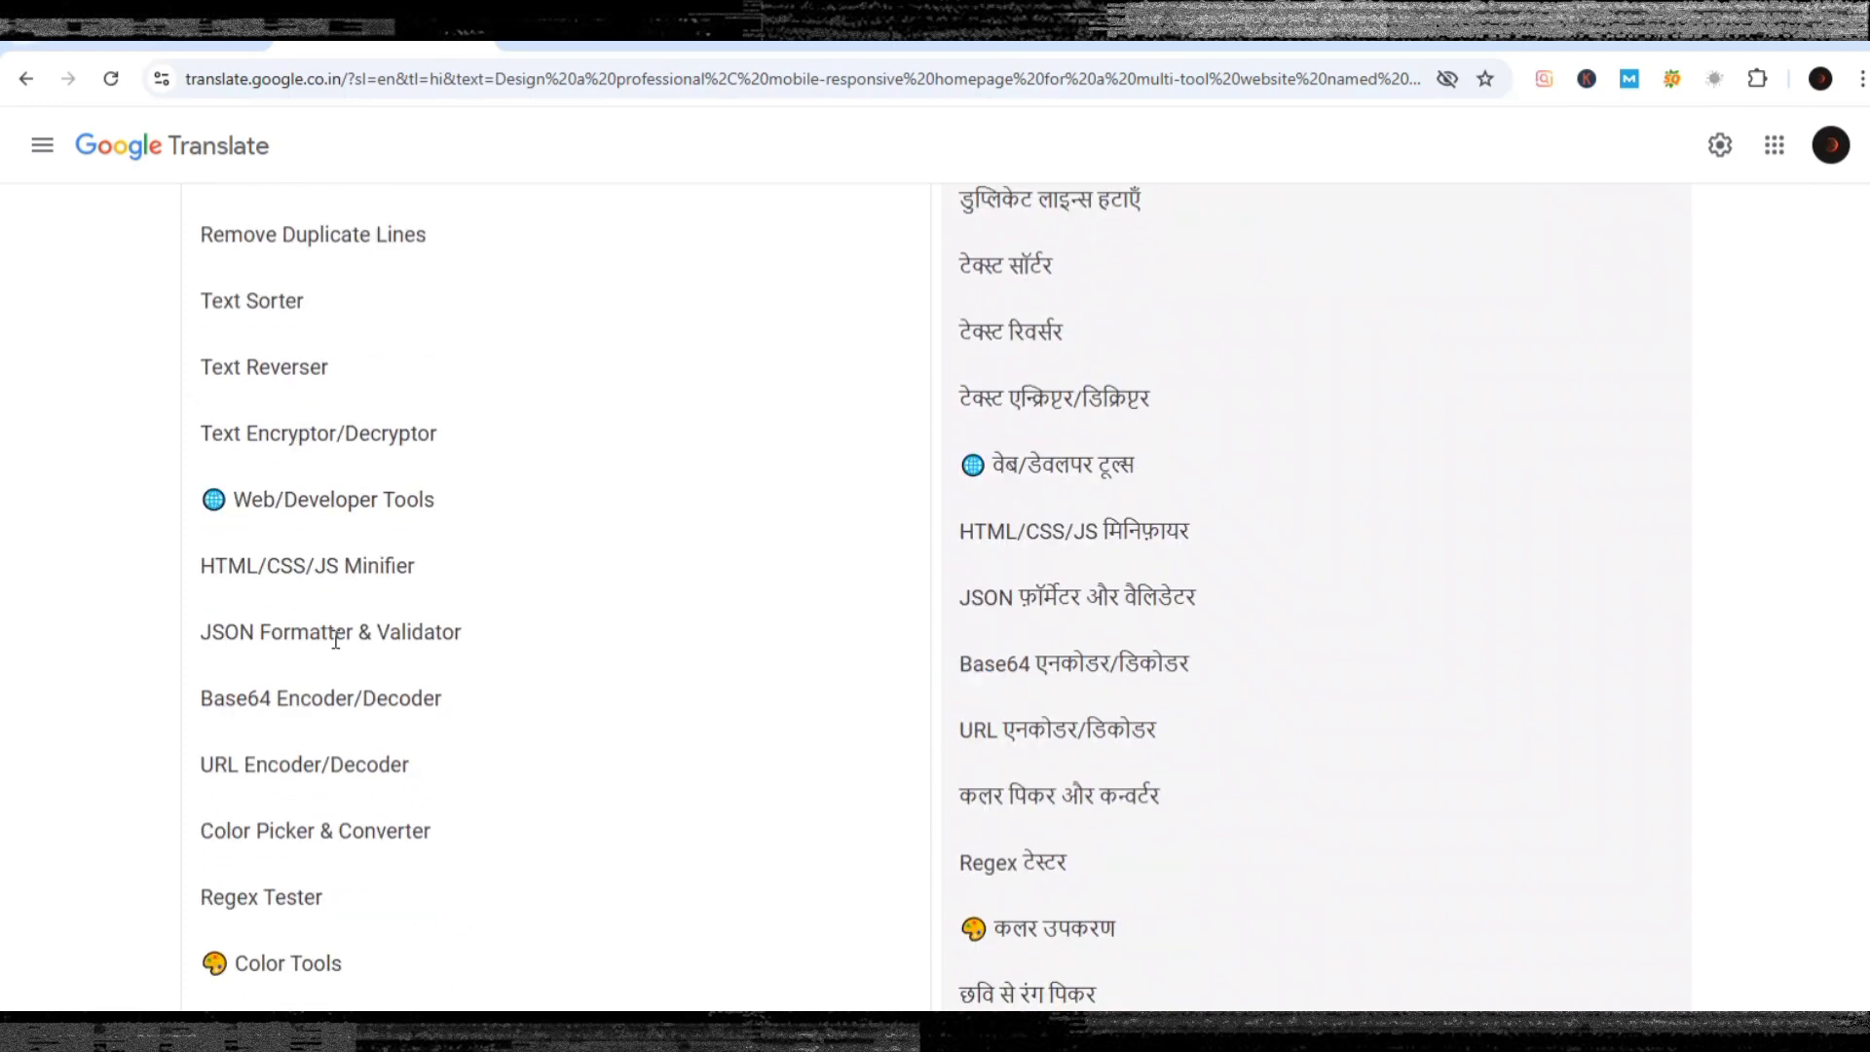
{"action": "scroll", "coordinate": [335, 639], "scroll_direction": "up", "scroll_amount": 2}
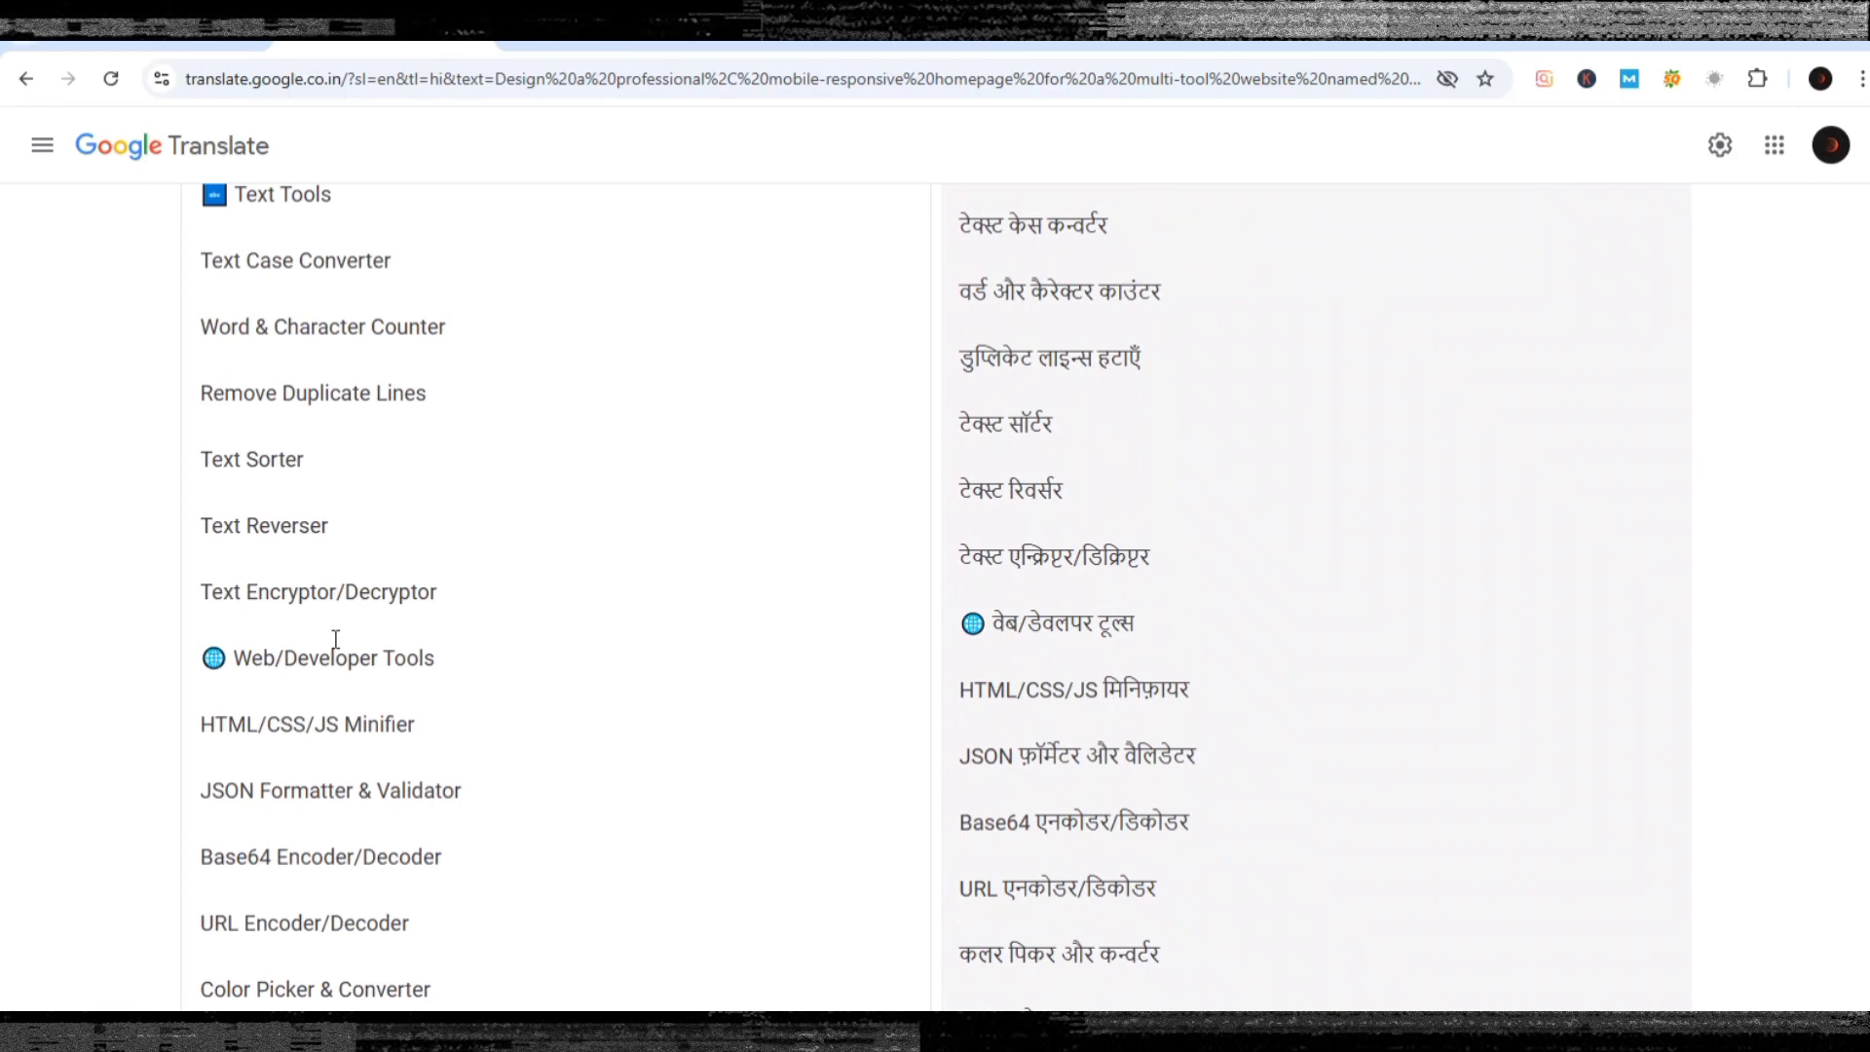
Copy the image Converter tool prompt from Google Translate and submit it in ChatGPT with Reason enabled.
{"action": "left_click", "coordinate": [799, 27]}
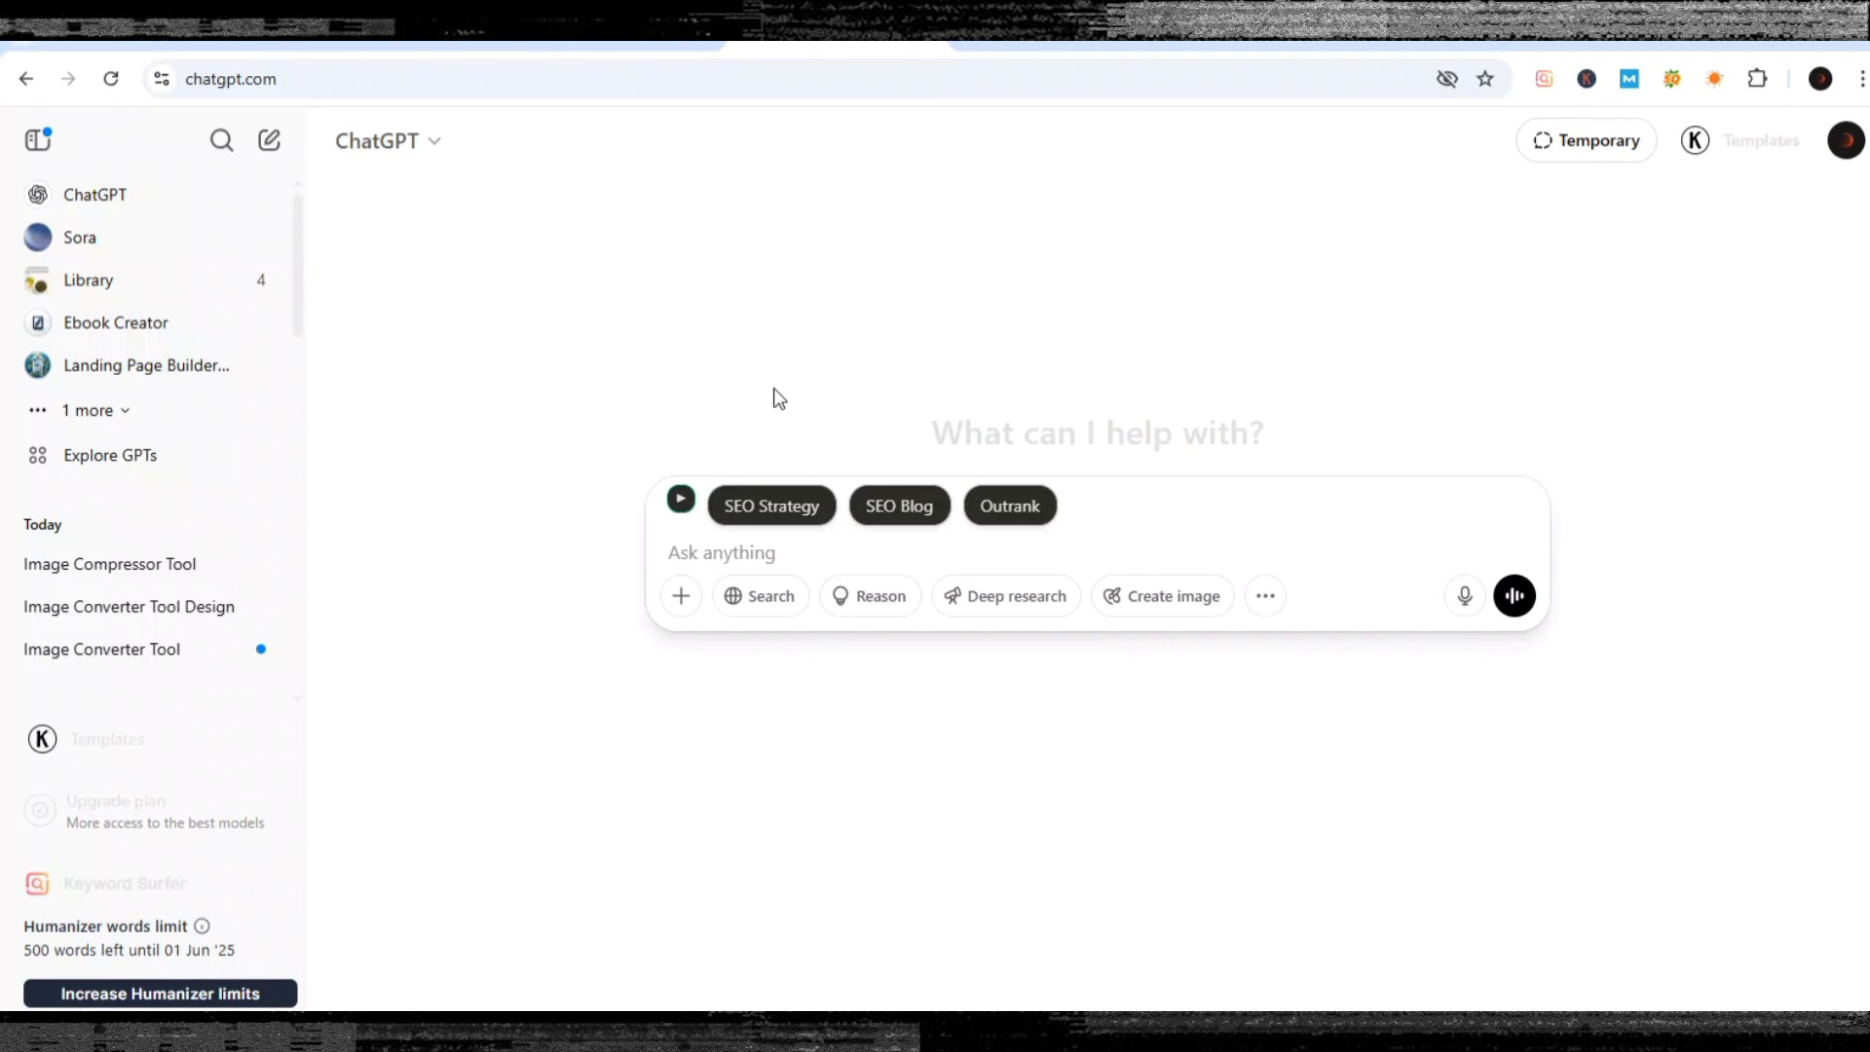
{"action": "left_click", "coordinate": [609, 22]}
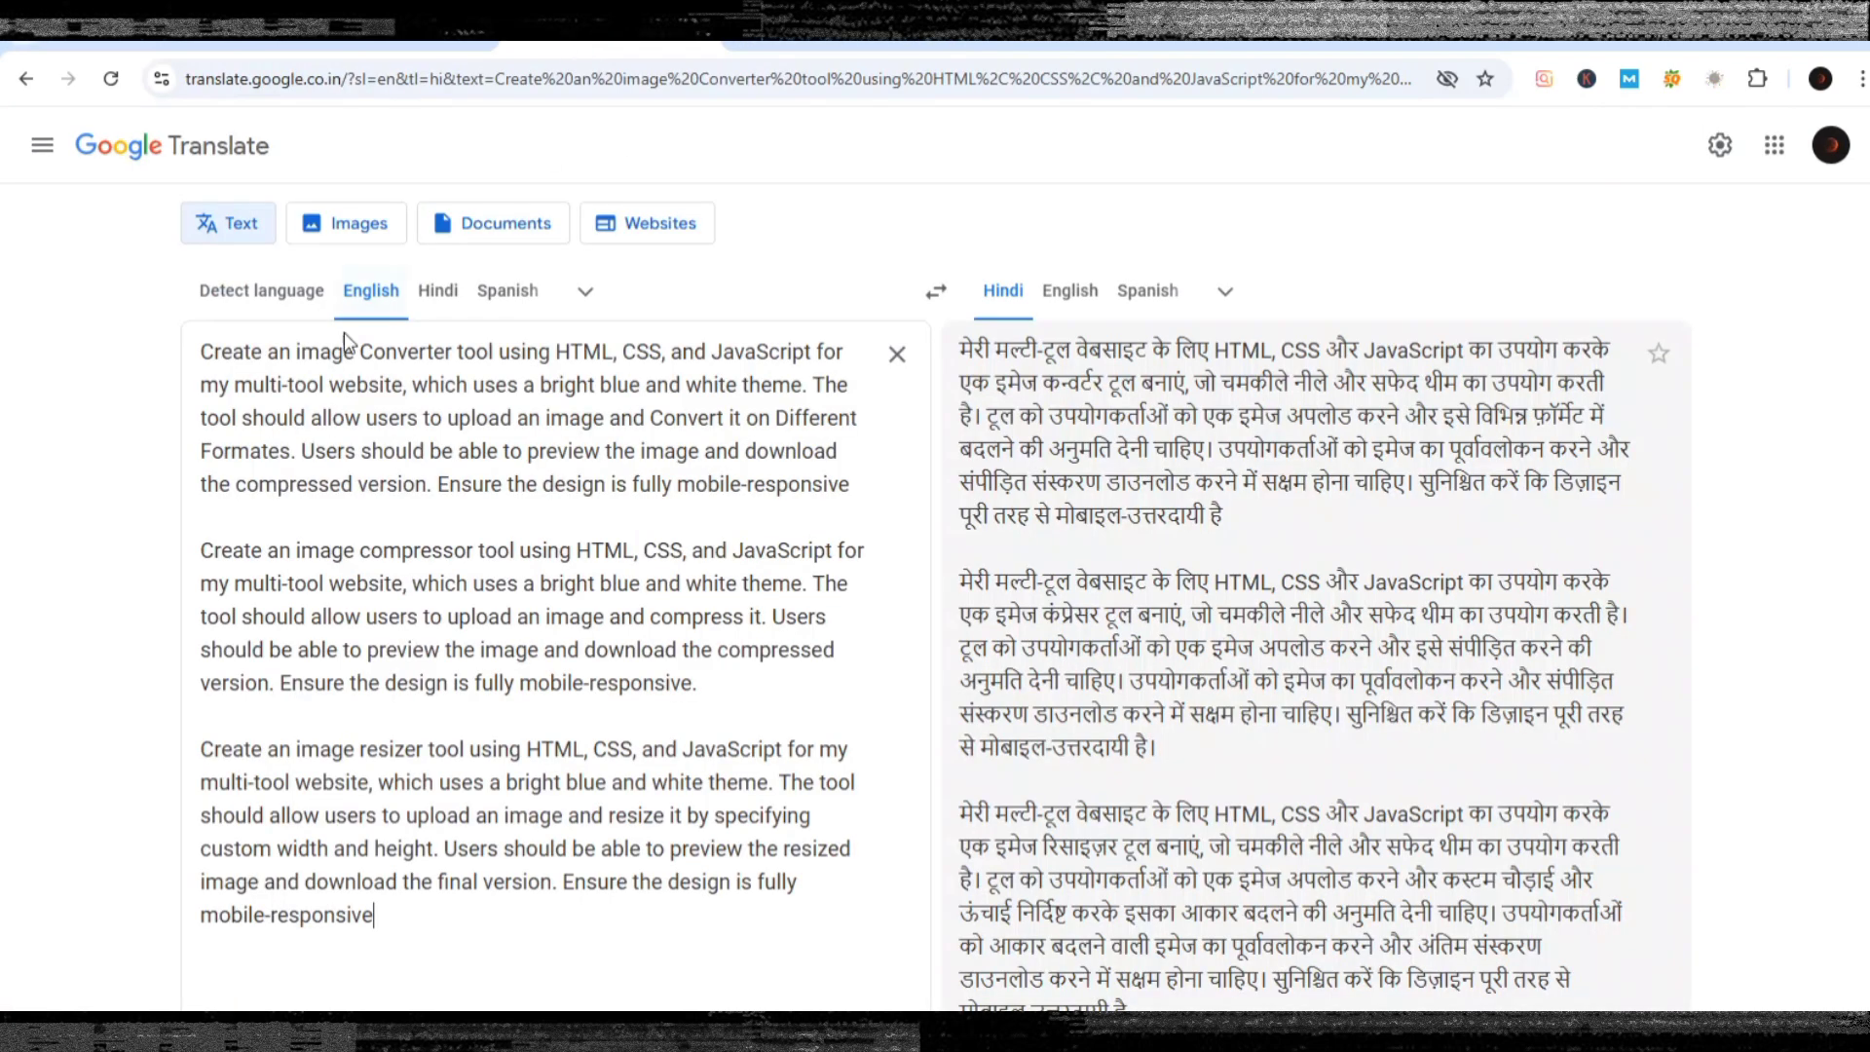
{"action": "left_click_drag", "start_coordinate": [194, 345], "coordinate": [843, 473]}
{"action": "key", "text": "ctrl+c"}
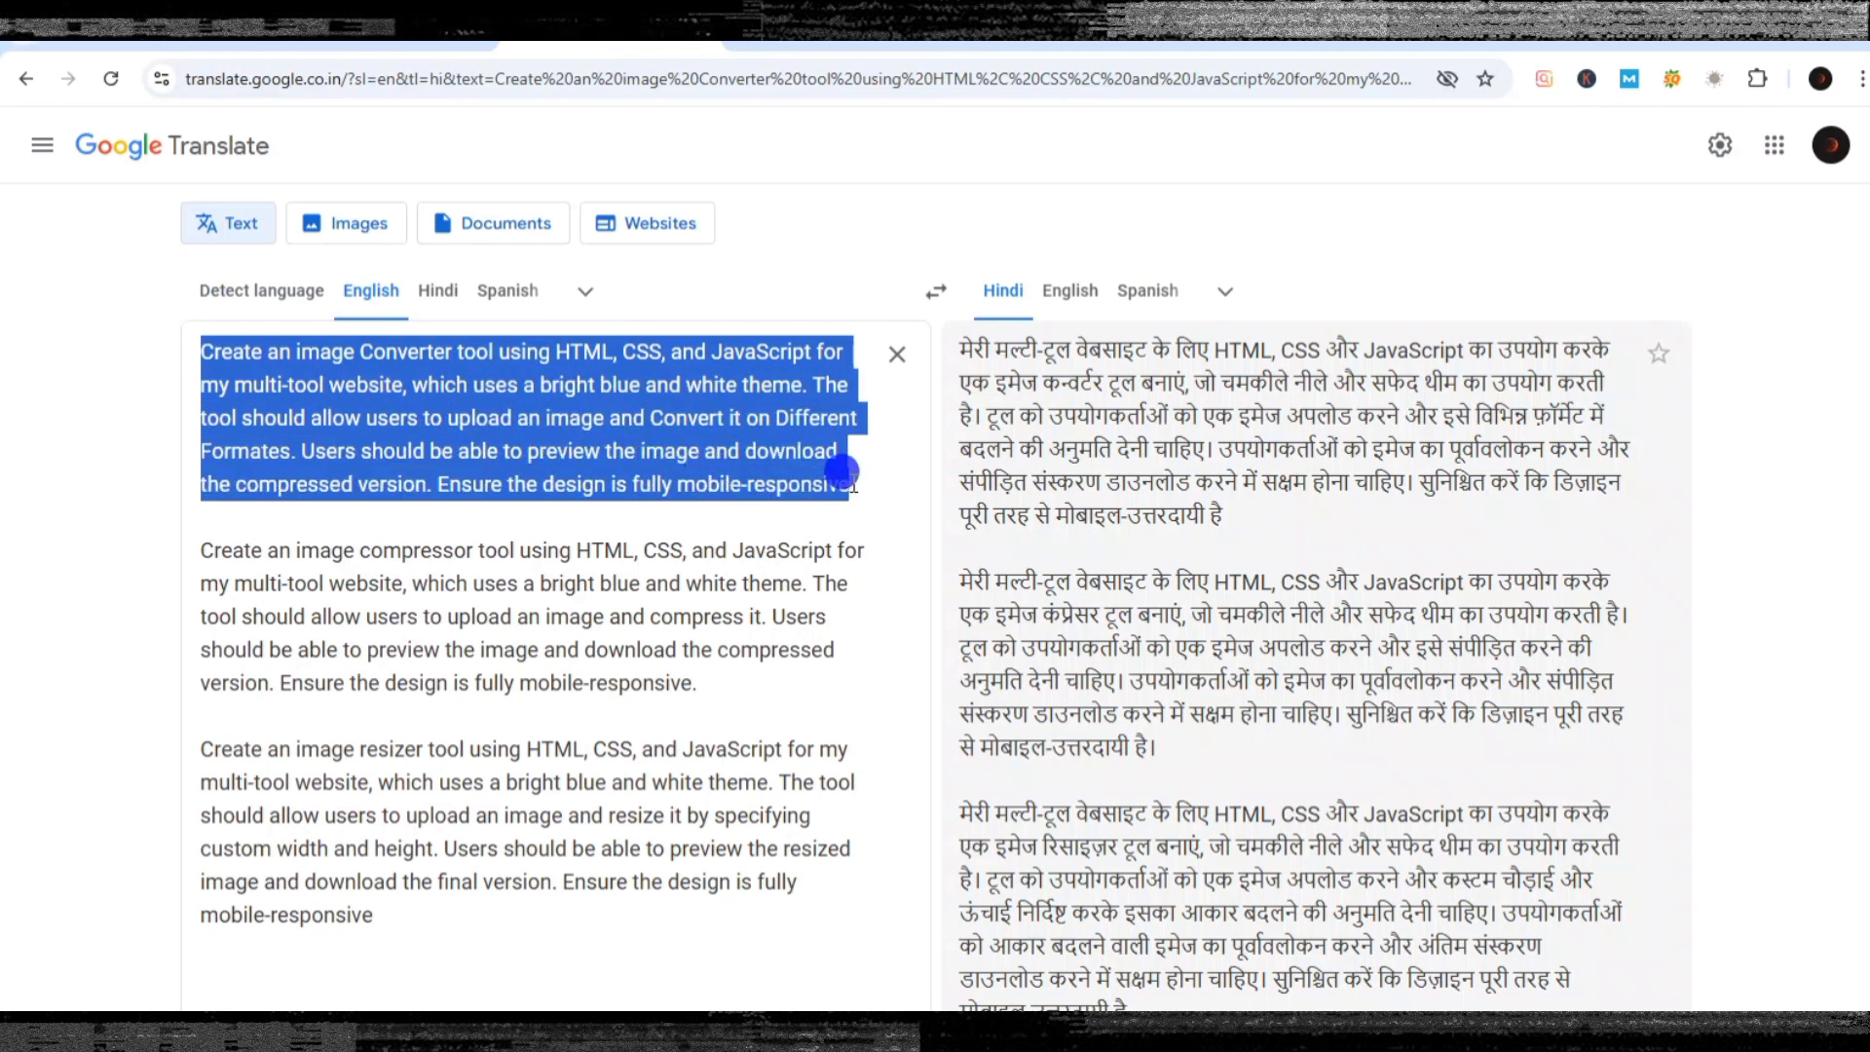
{"action": "left_click", "coordinate": [877, 22]}
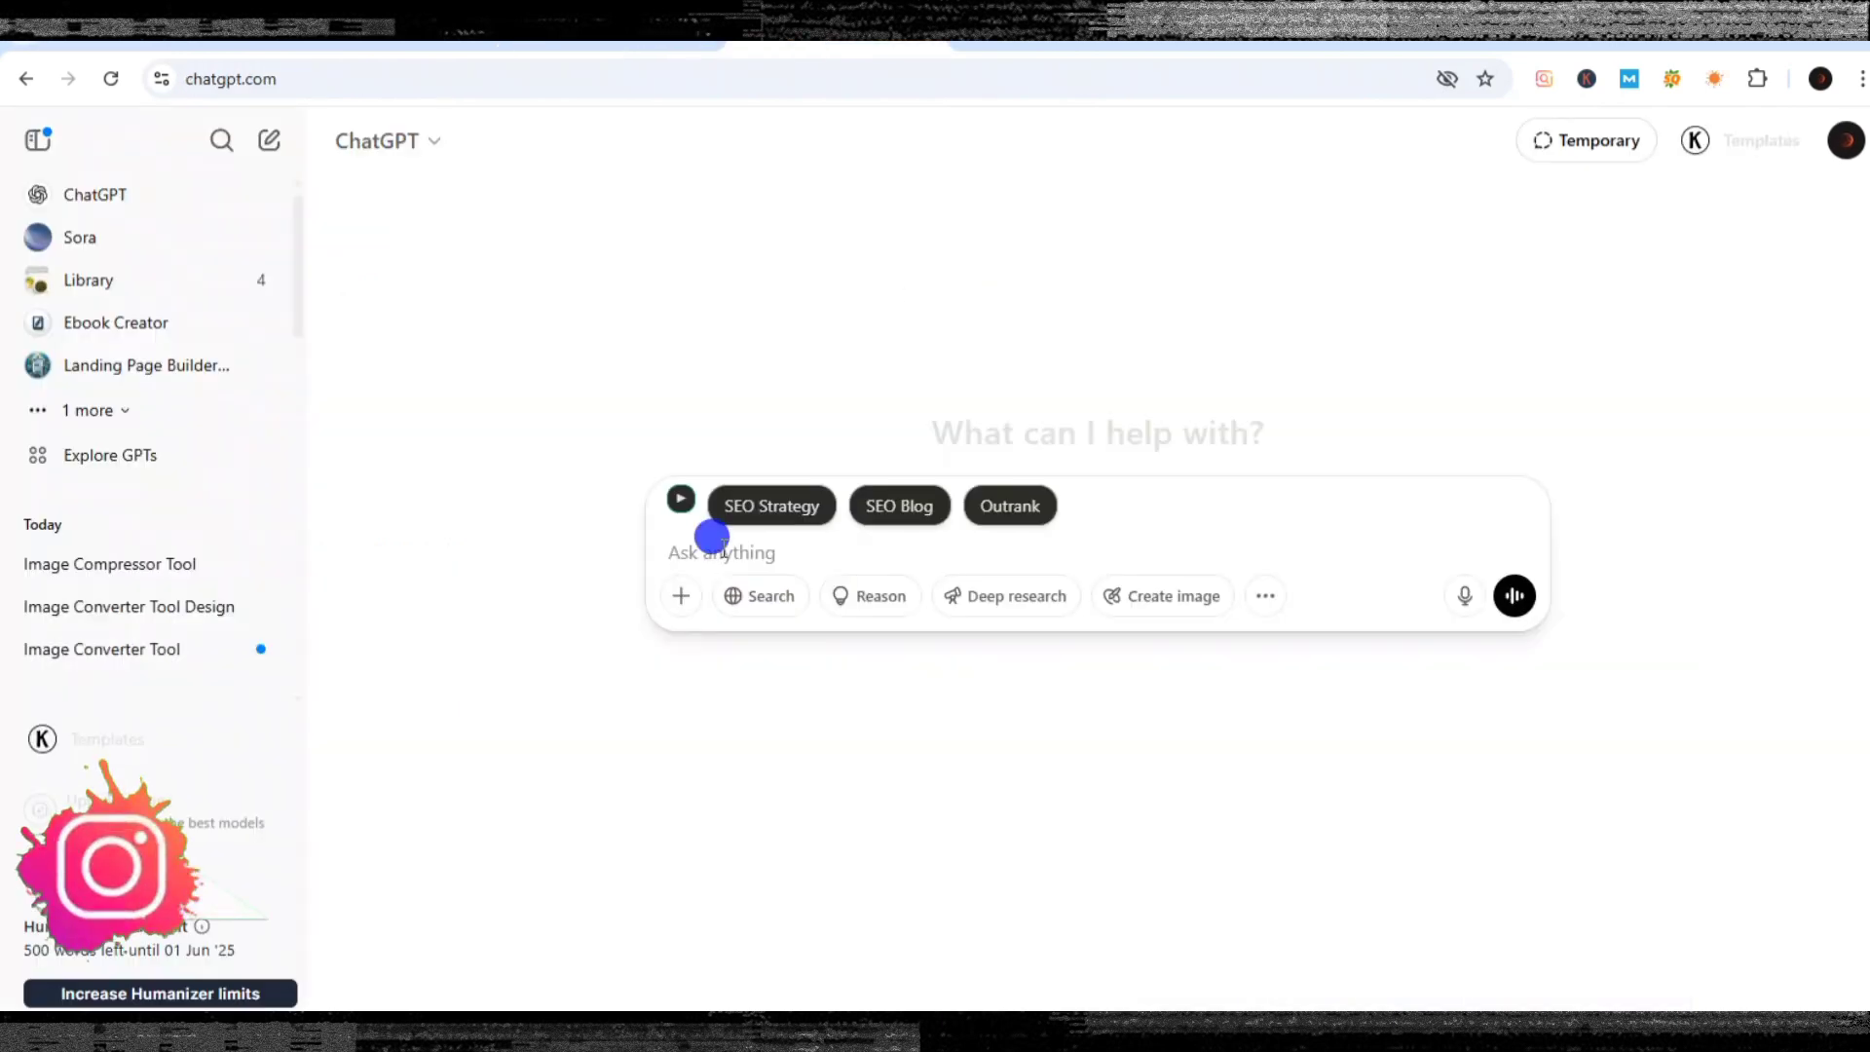
{"action": "left_click", "coordinate": [712, 536]}
{"action": "key", "text": "ctrl+v"}
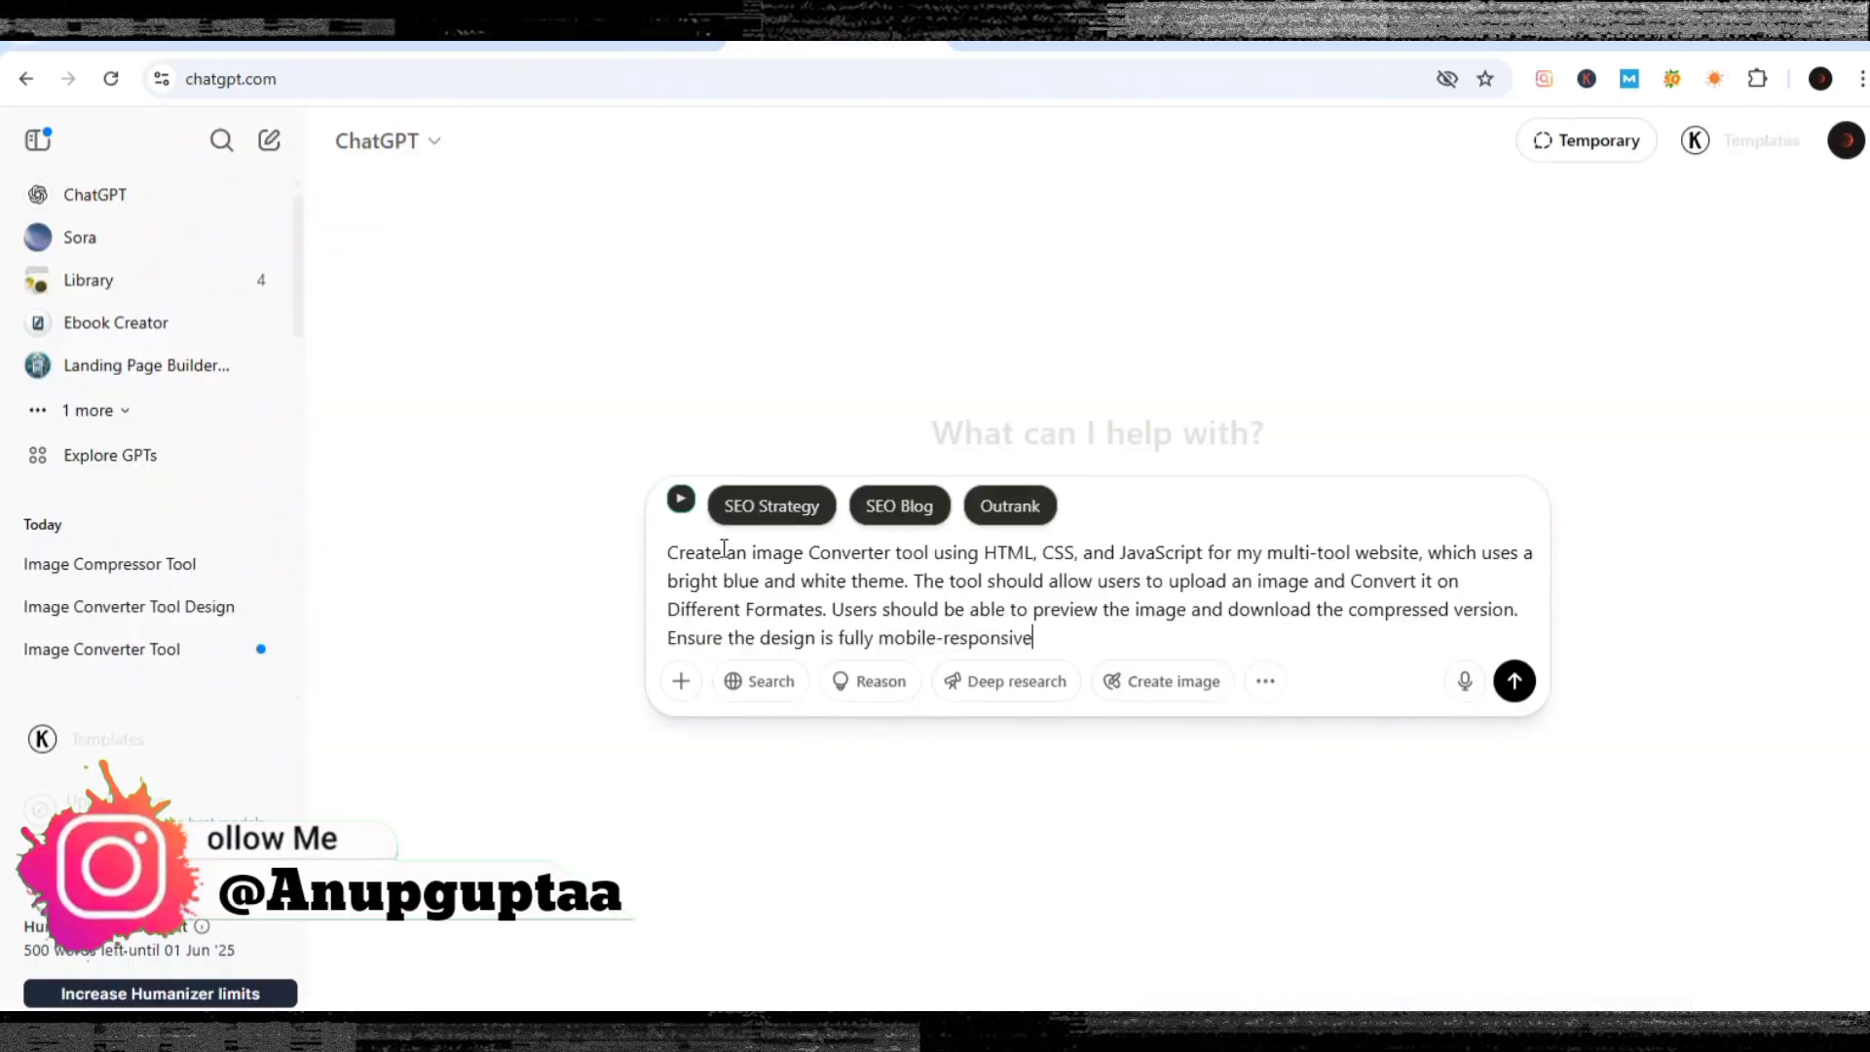
{"action": "left_click", "coordinate": [874, 682]}
{"action": "left_click", "coordinate": [1515, 687]}
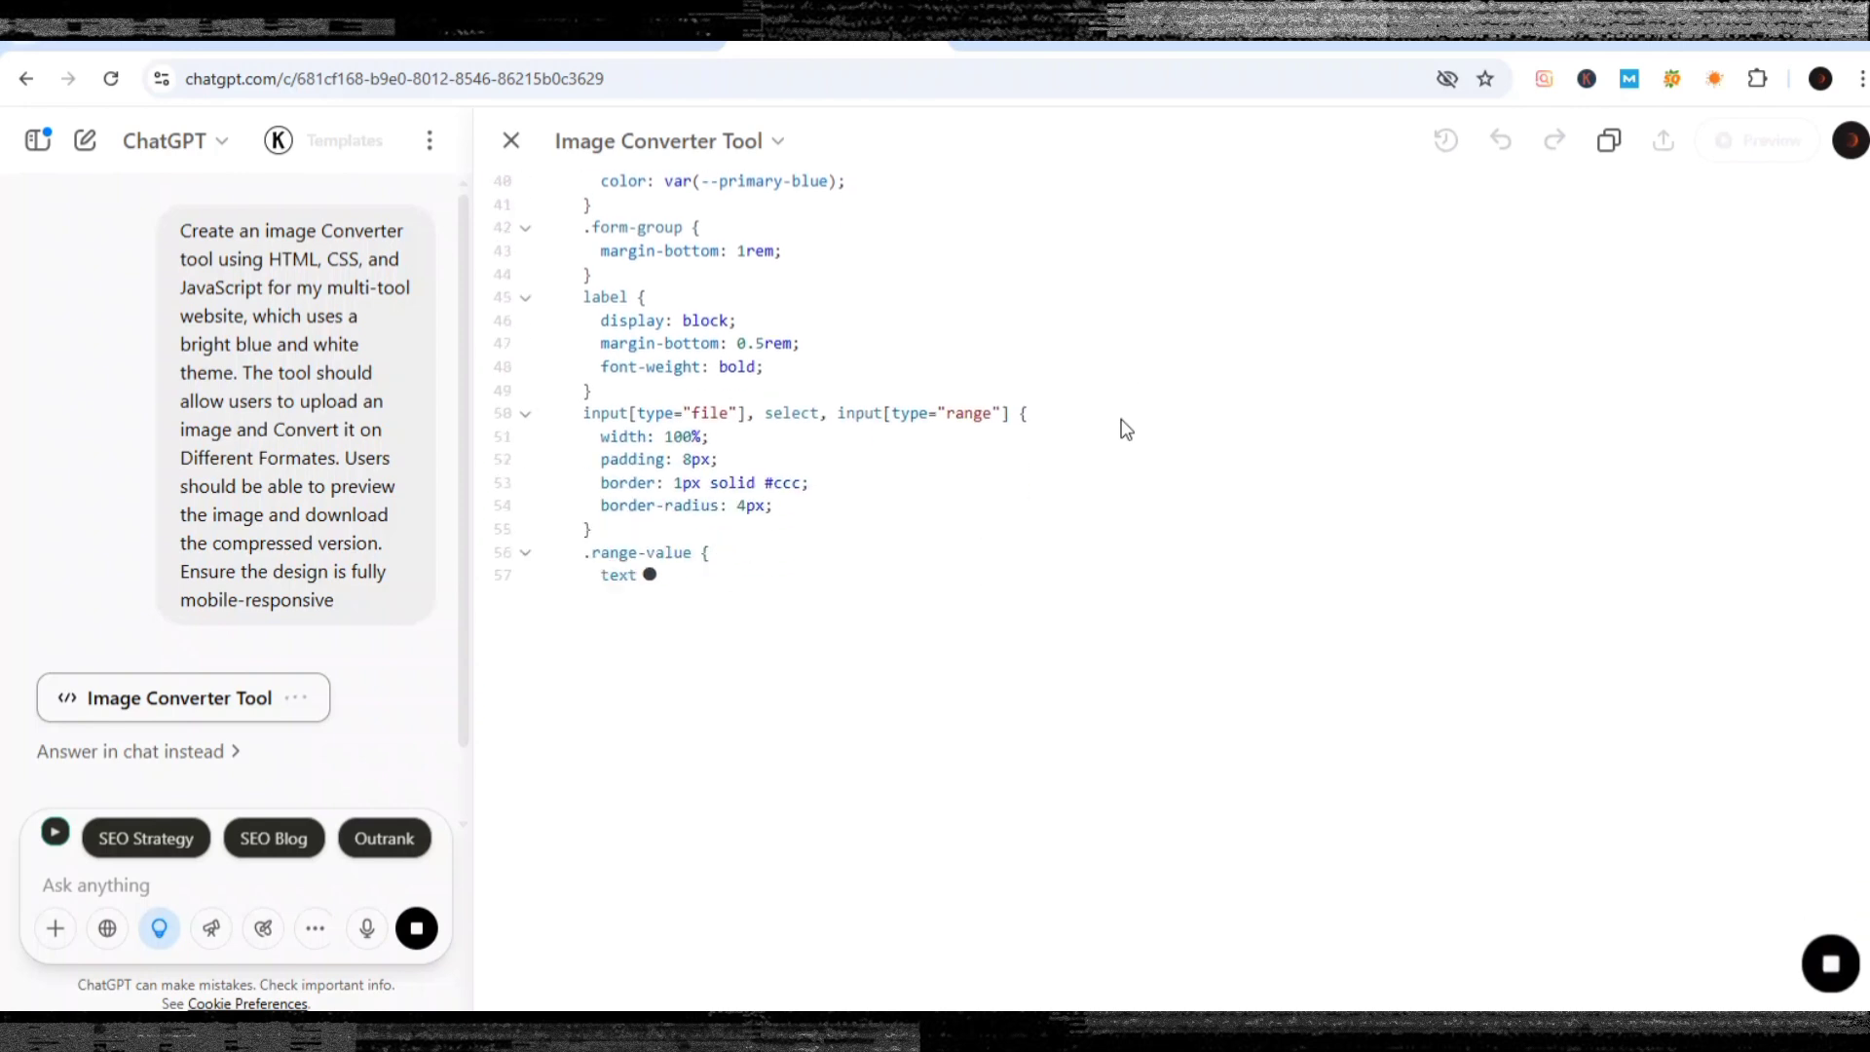
Close the expanded Image Converter Tool code view, then check the tool prompts in Google Translate and return to ChatGPT.
{"action": "left_click", "coordinate": [510, 141]}
{"action": "left_click", "coordinate": [611, 23]}
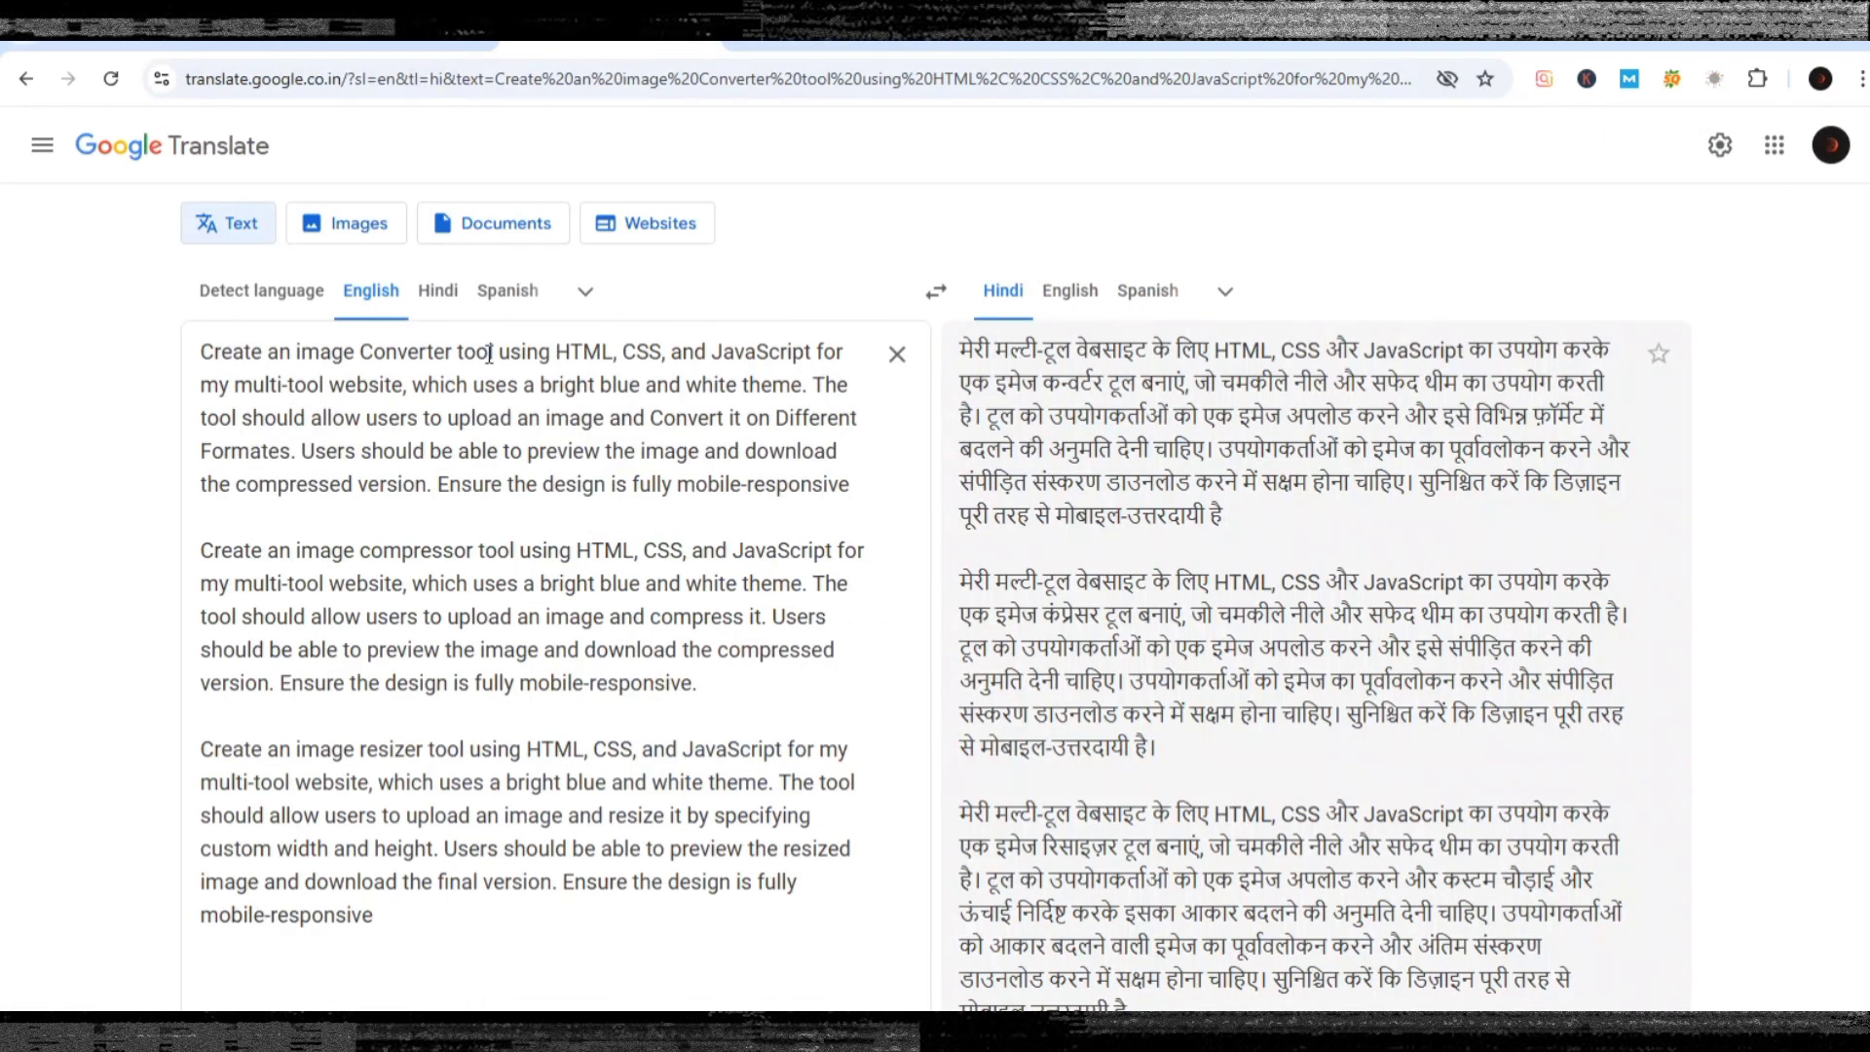
{"action": "left_click", "coordinate": [353, 43]}
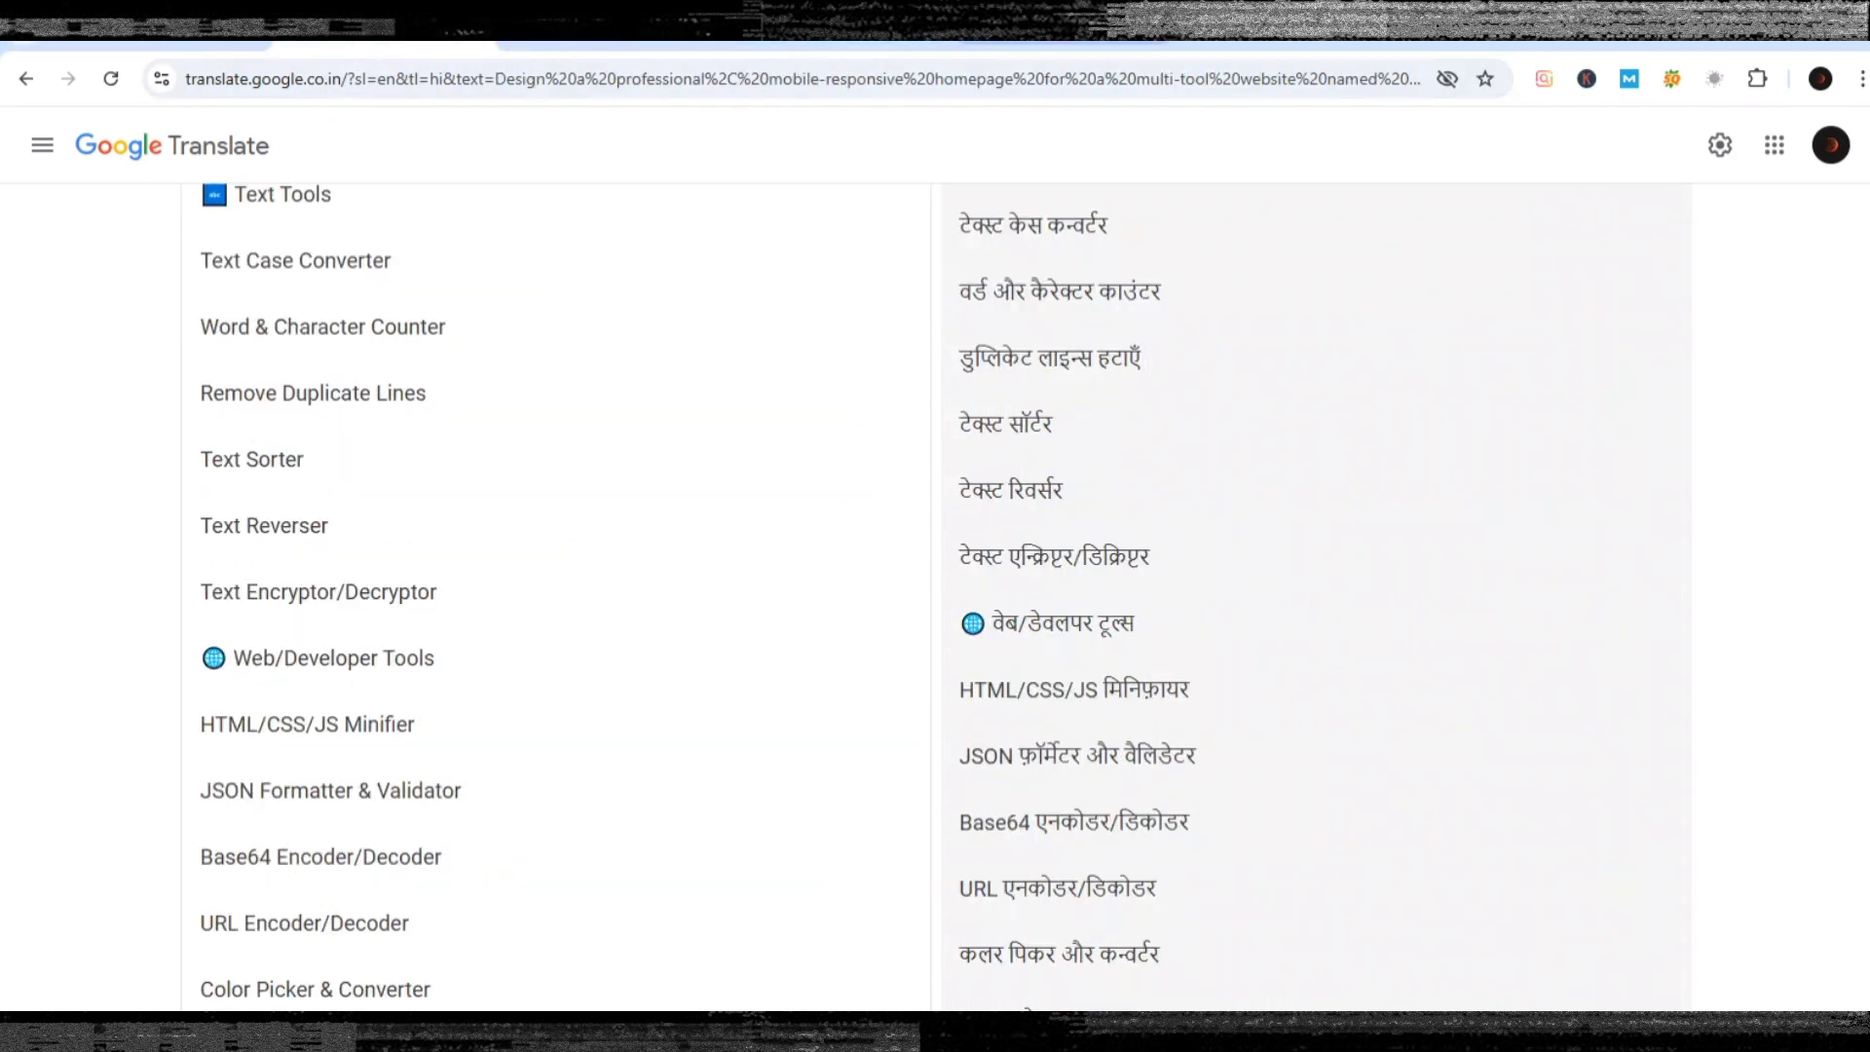
{"action": "left_click", "coordinate": [837, 23]}
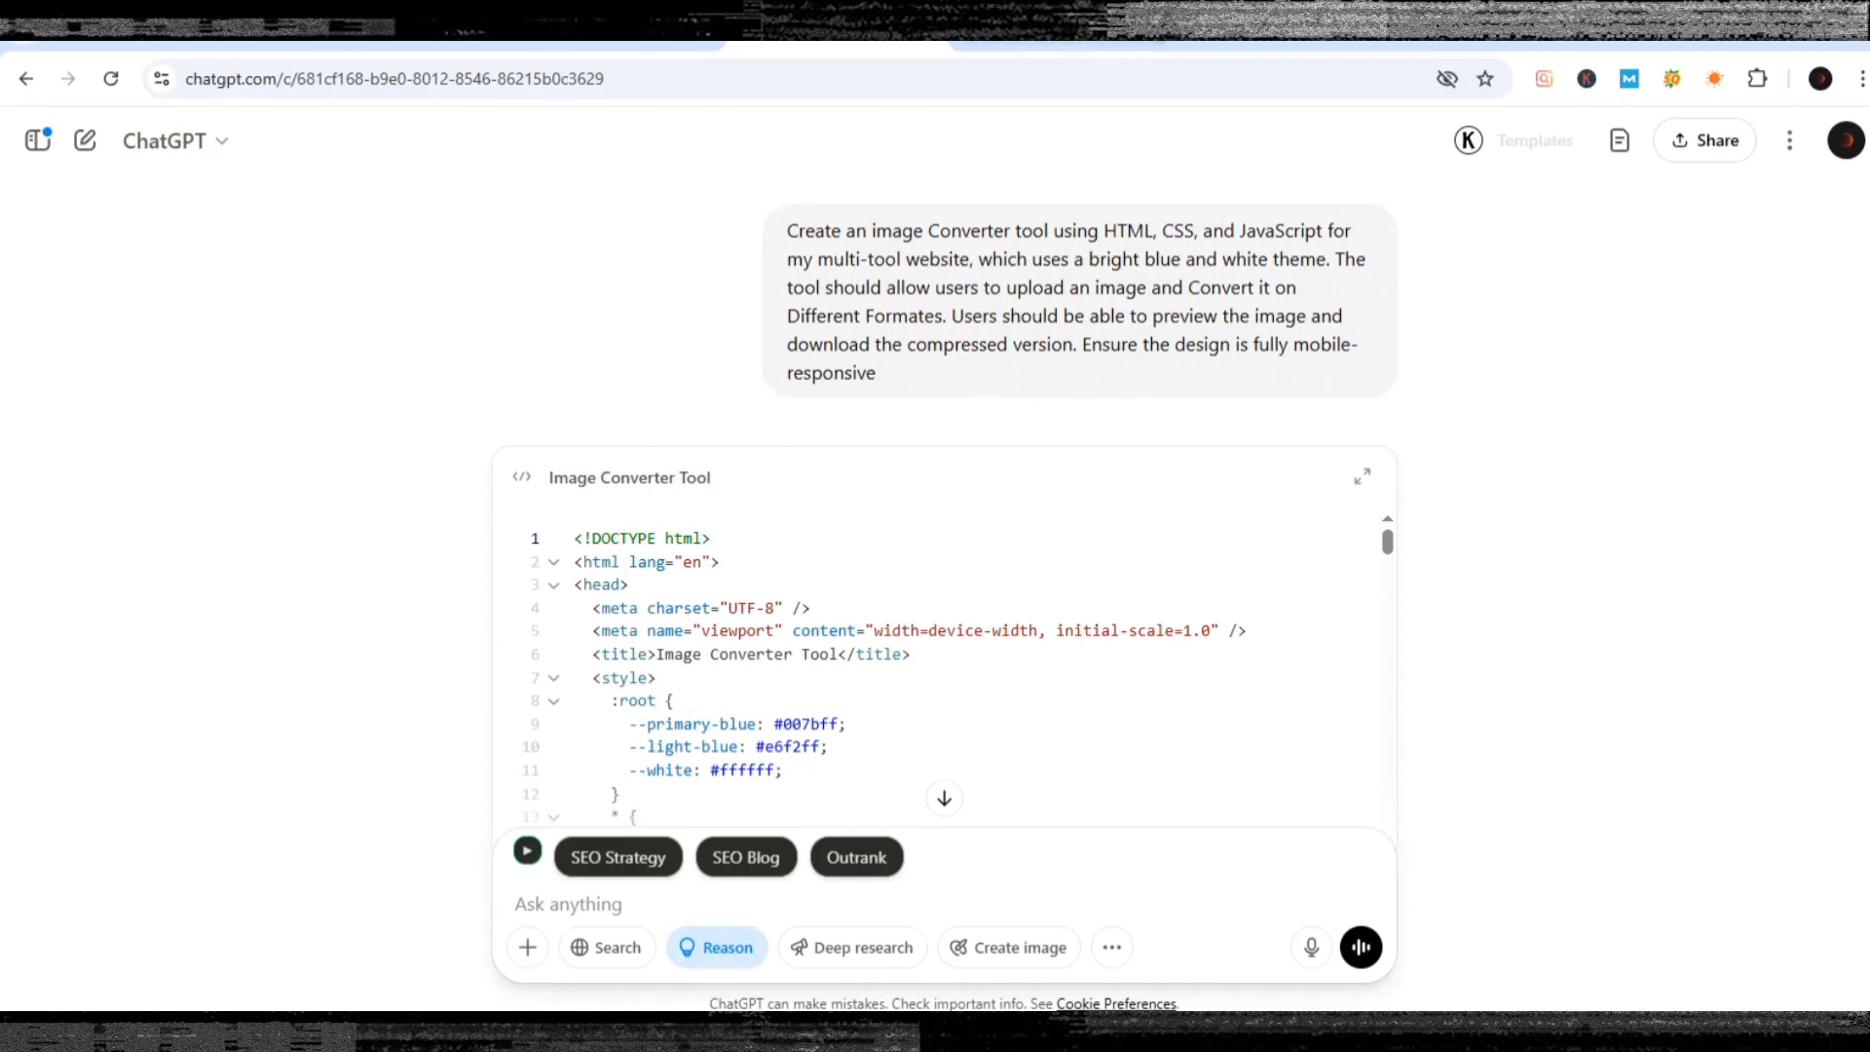
Switch to GitHub and start a new repository named toolsweb with the description "Multi Tools Website".
{"action": "left_click", "coordinate": [1061, 23]}
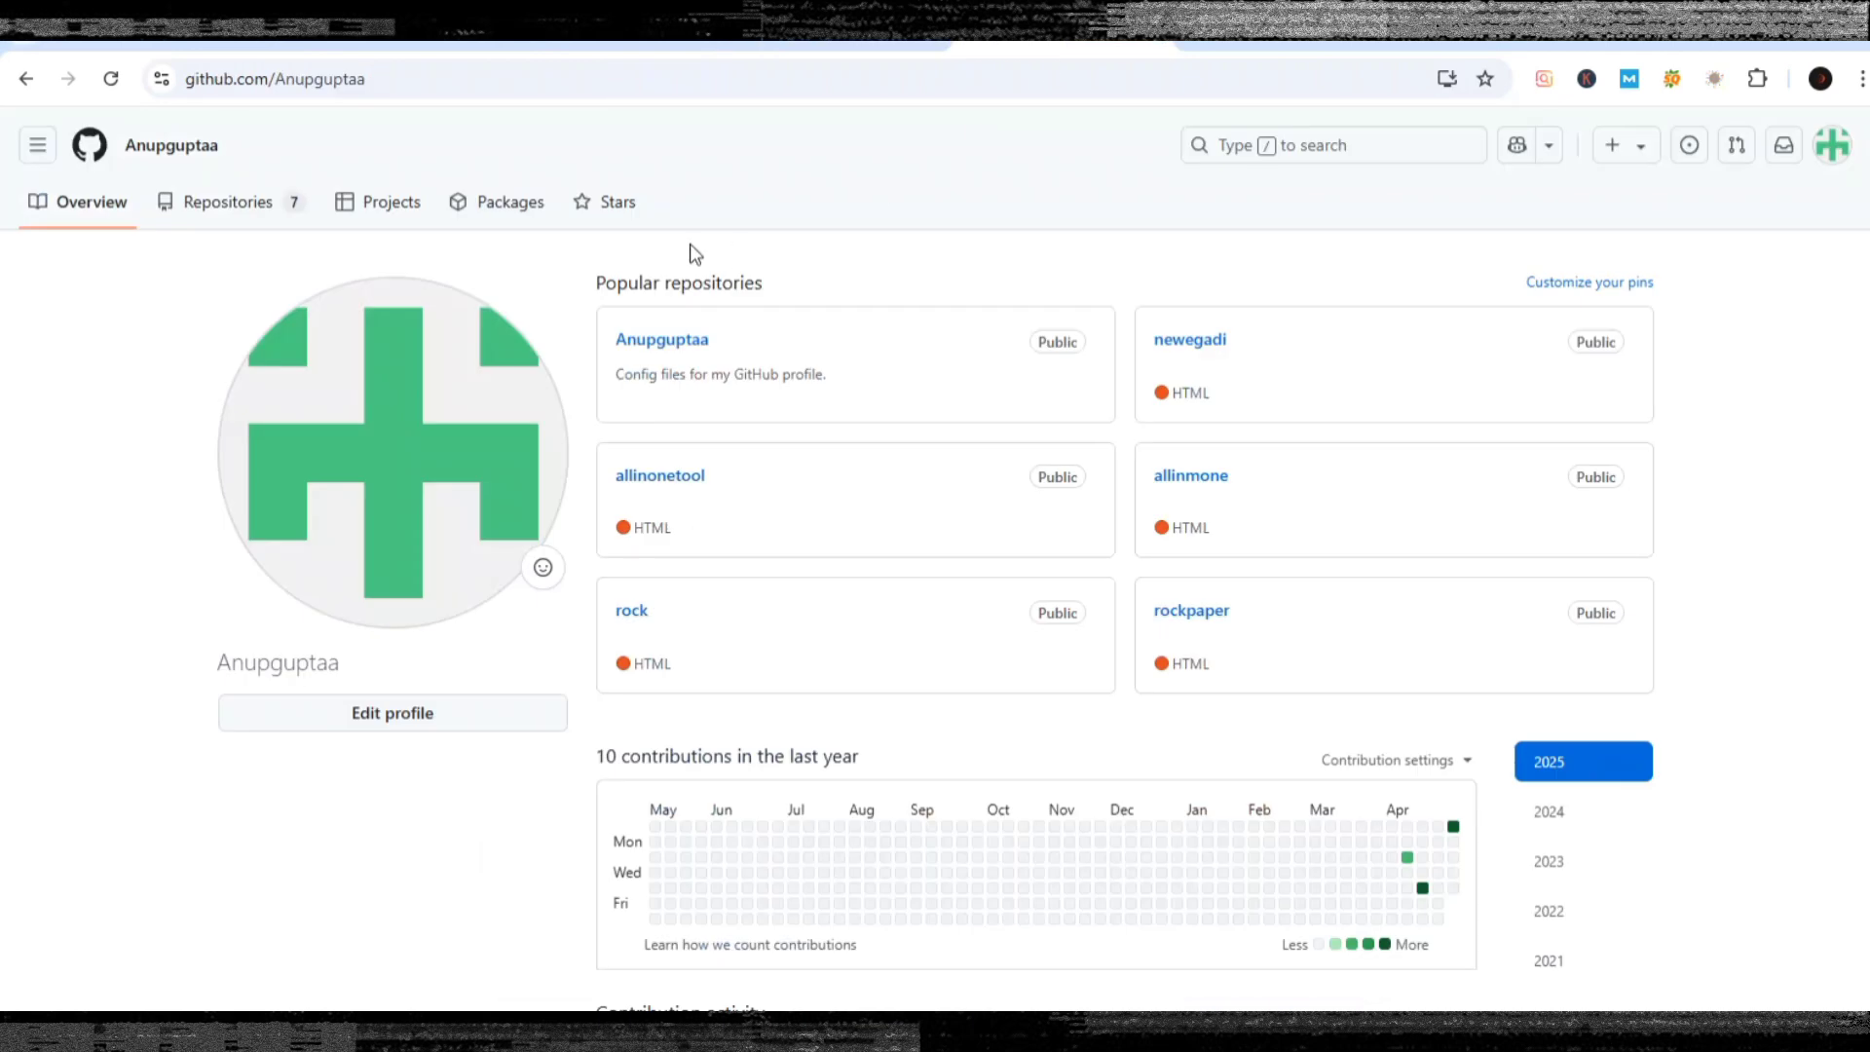
{"action": "left_click", "coordinate": [110, 78]}
{"action": "left_click", "coordinate": [1605, 151]}
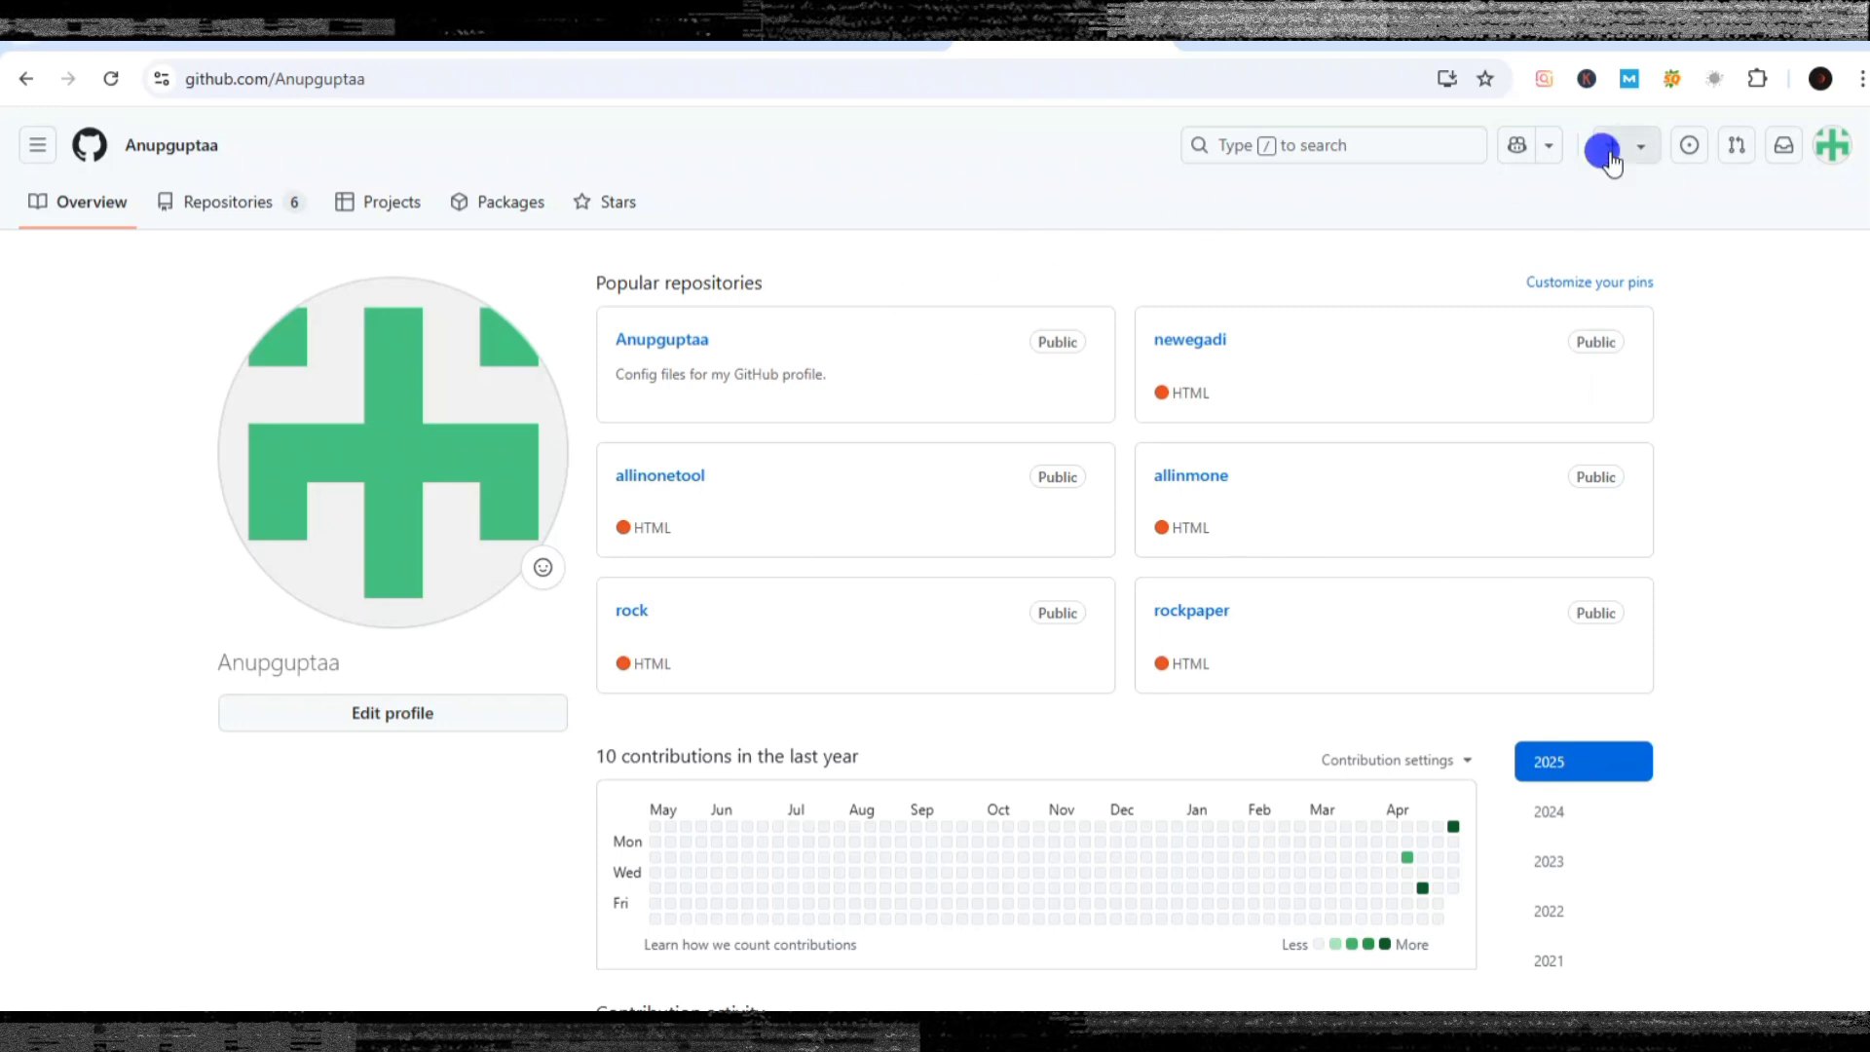
{"action": "left_click", "coordinate": [1653, 198]}
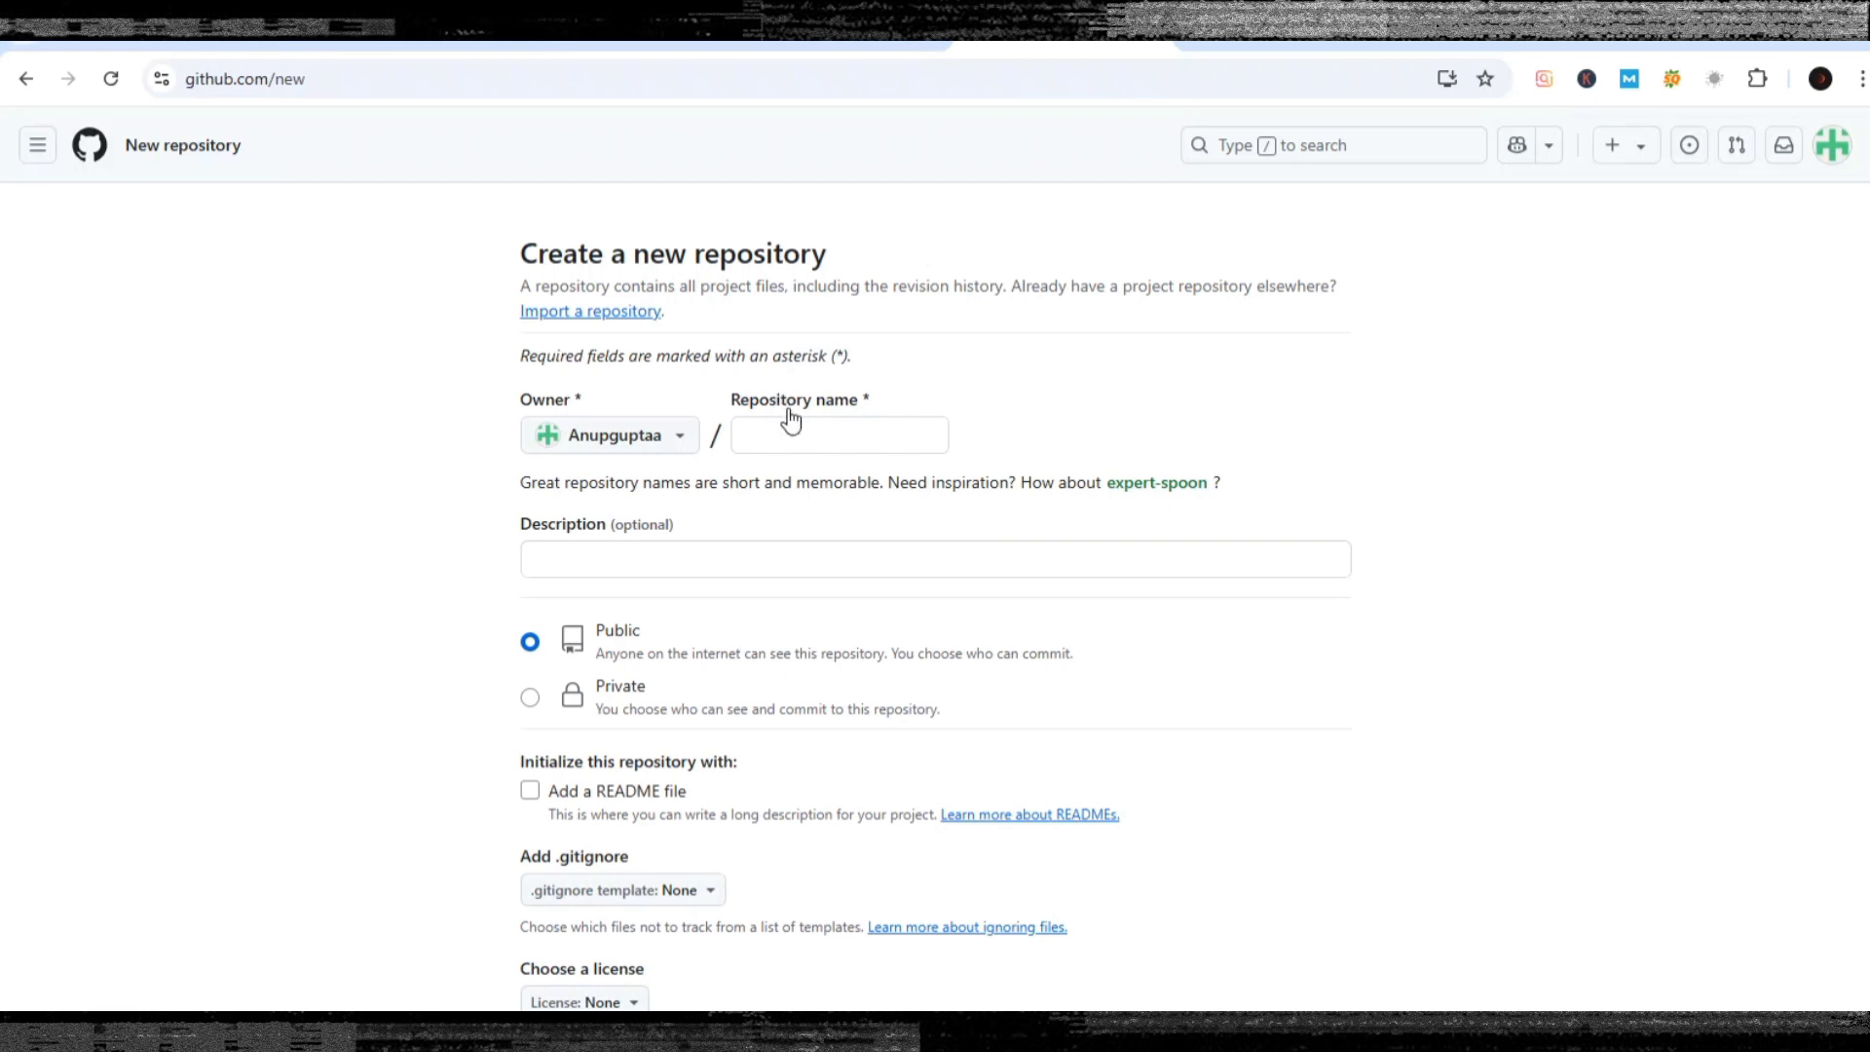
{"action": "left_click", "coordinate": [845, 438]}
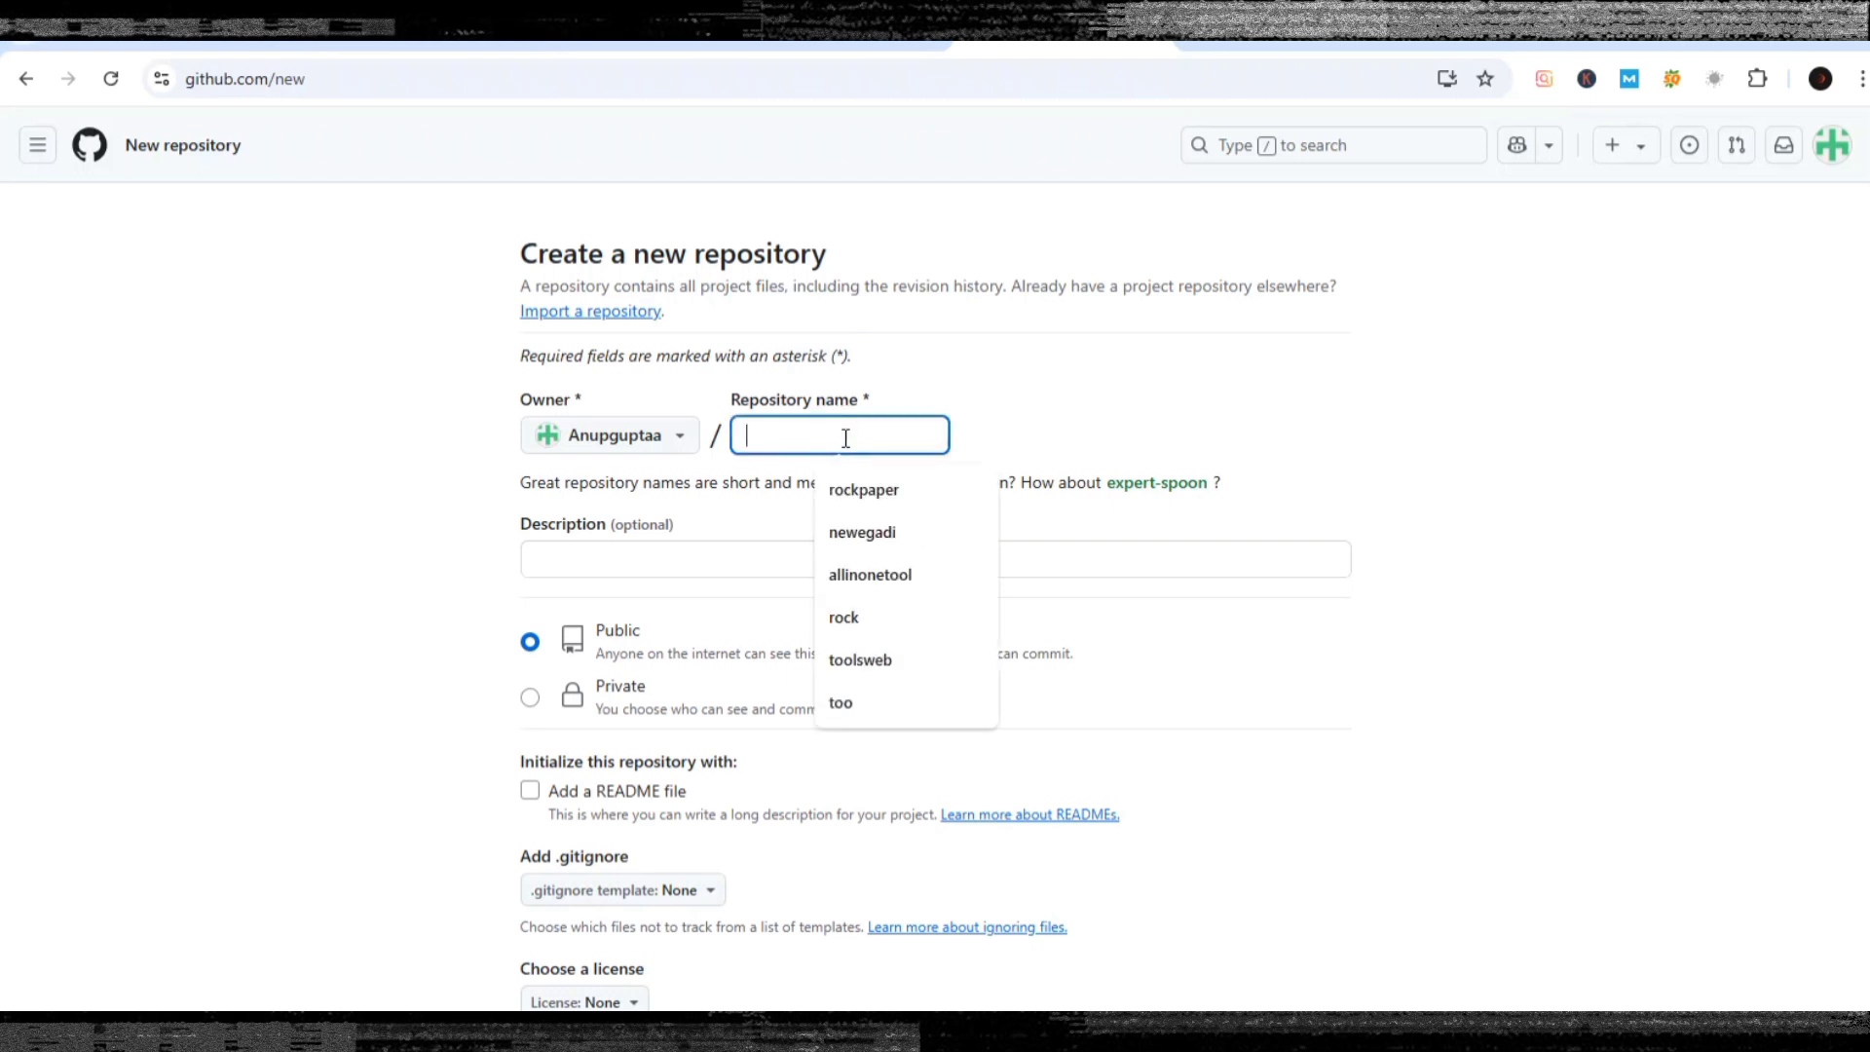
{"action": "type", "text": "tools"}
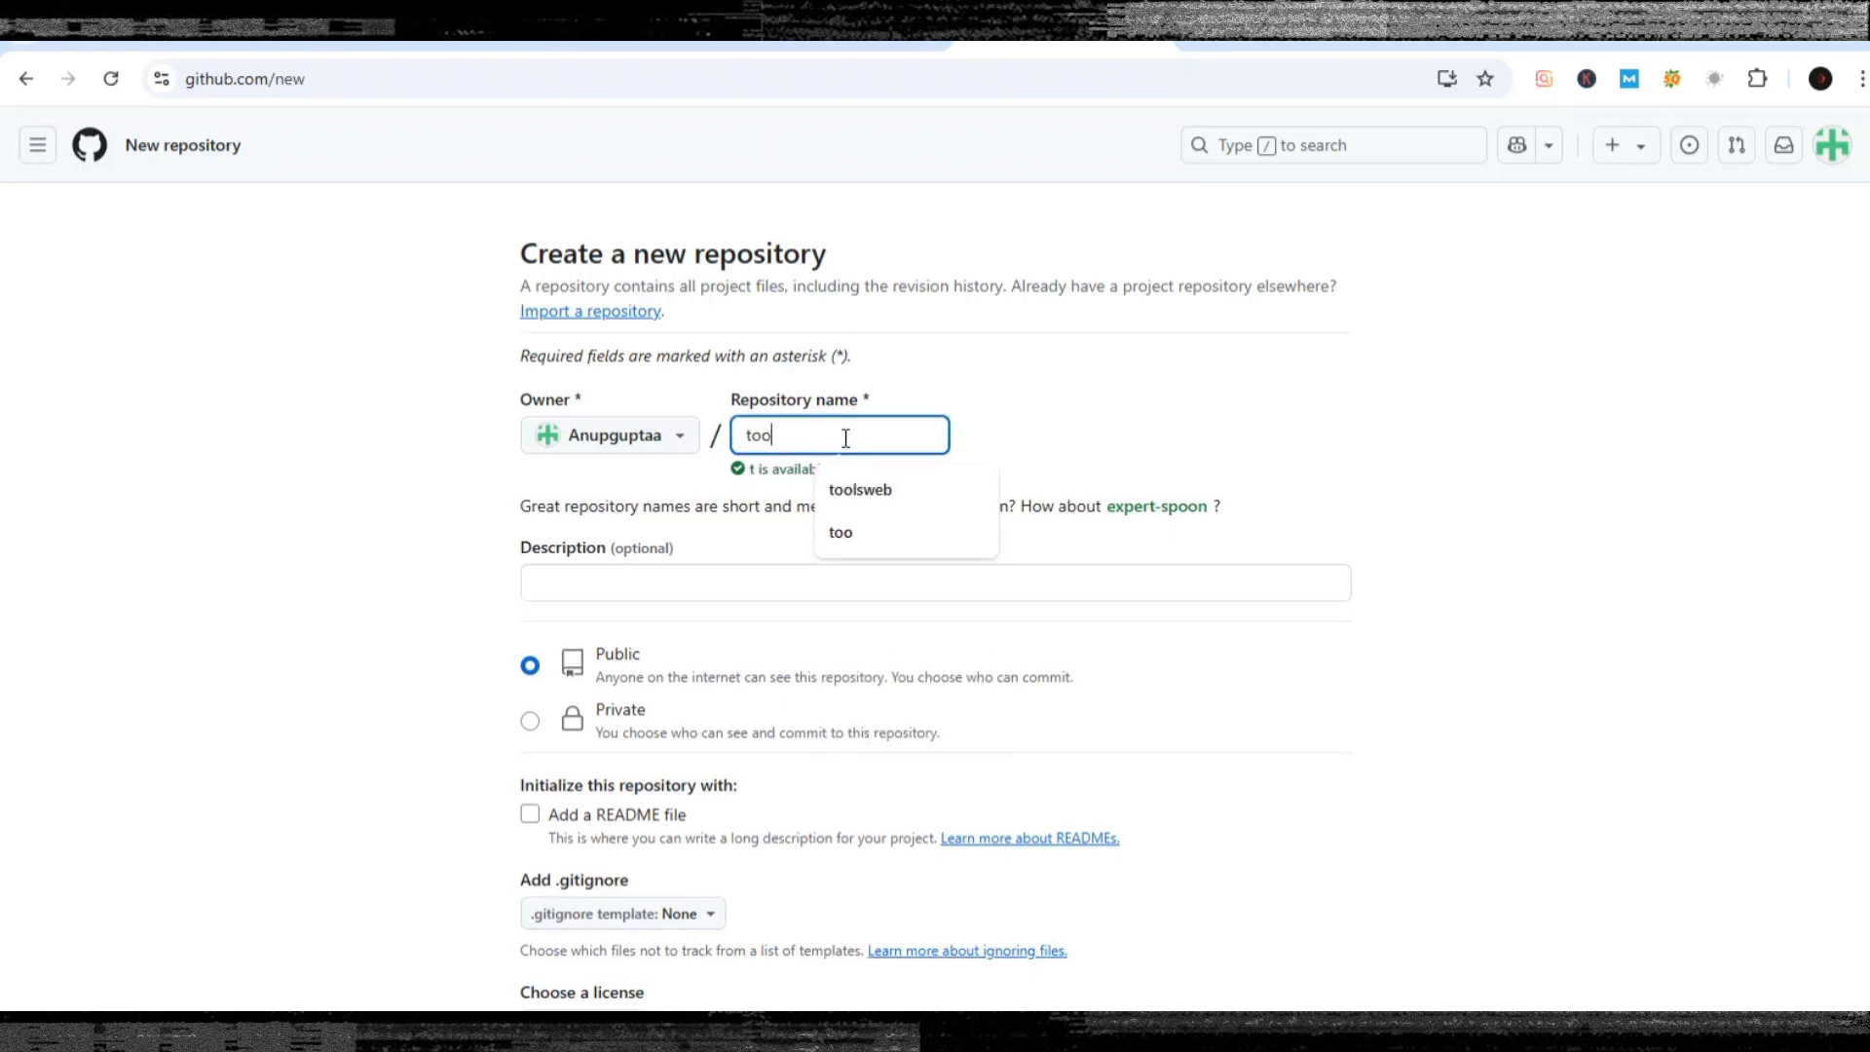
{"action": "type", "text": "ebs"}
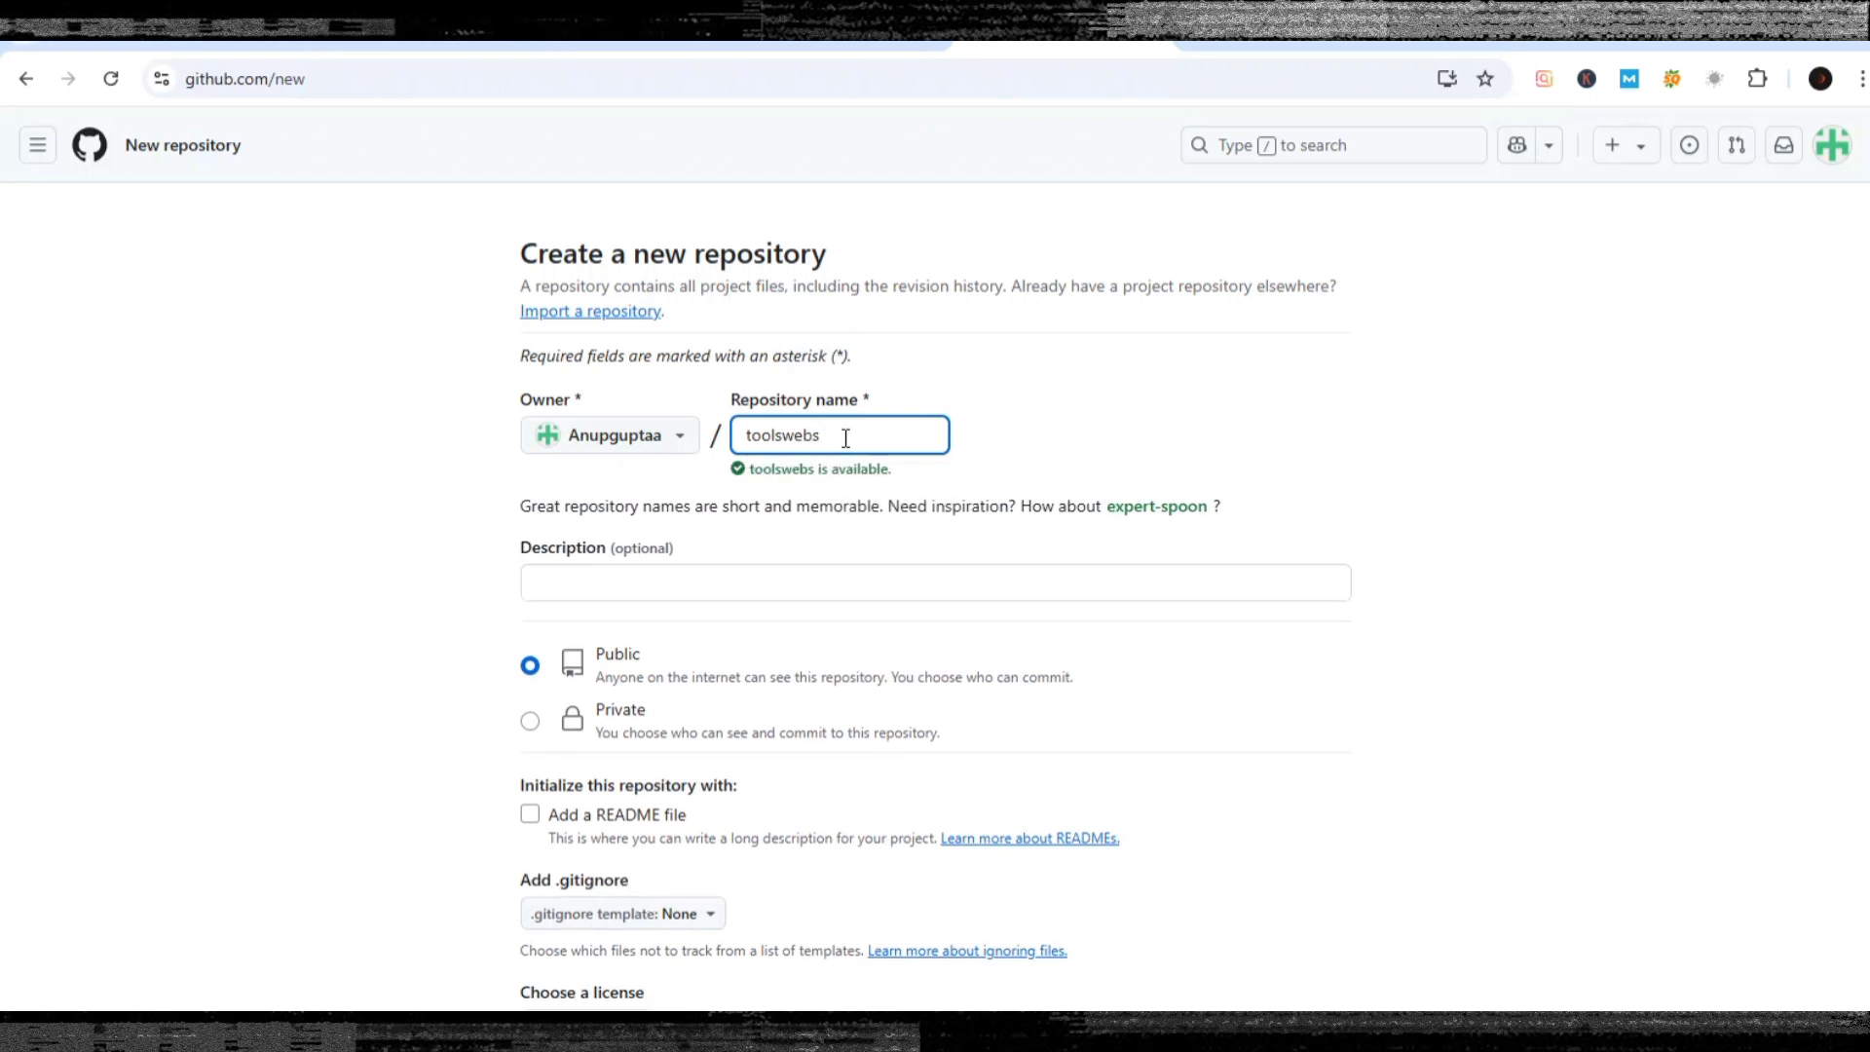
{"action": "key", "text": "BackSpace"}
{"action": "left_click", "coordinate": [657, 568]}
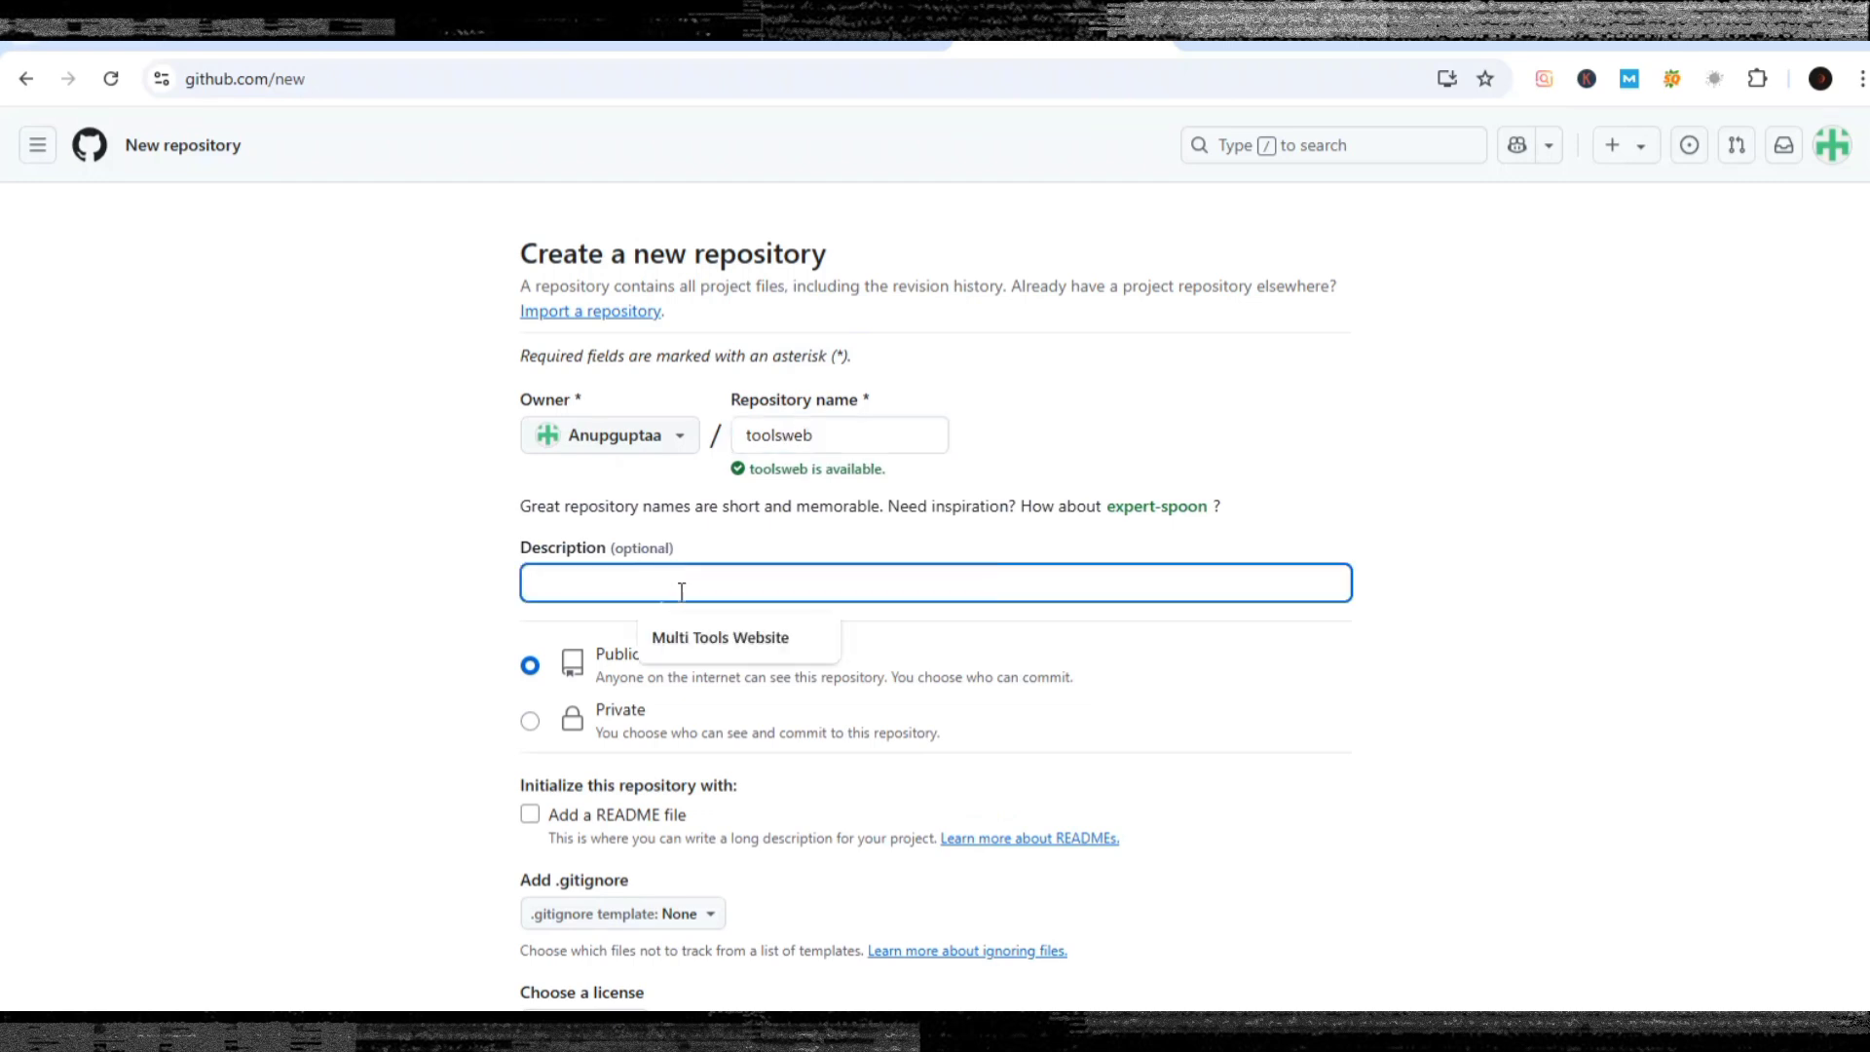
{"action": "left_click", "coordinate": [693, 634]}
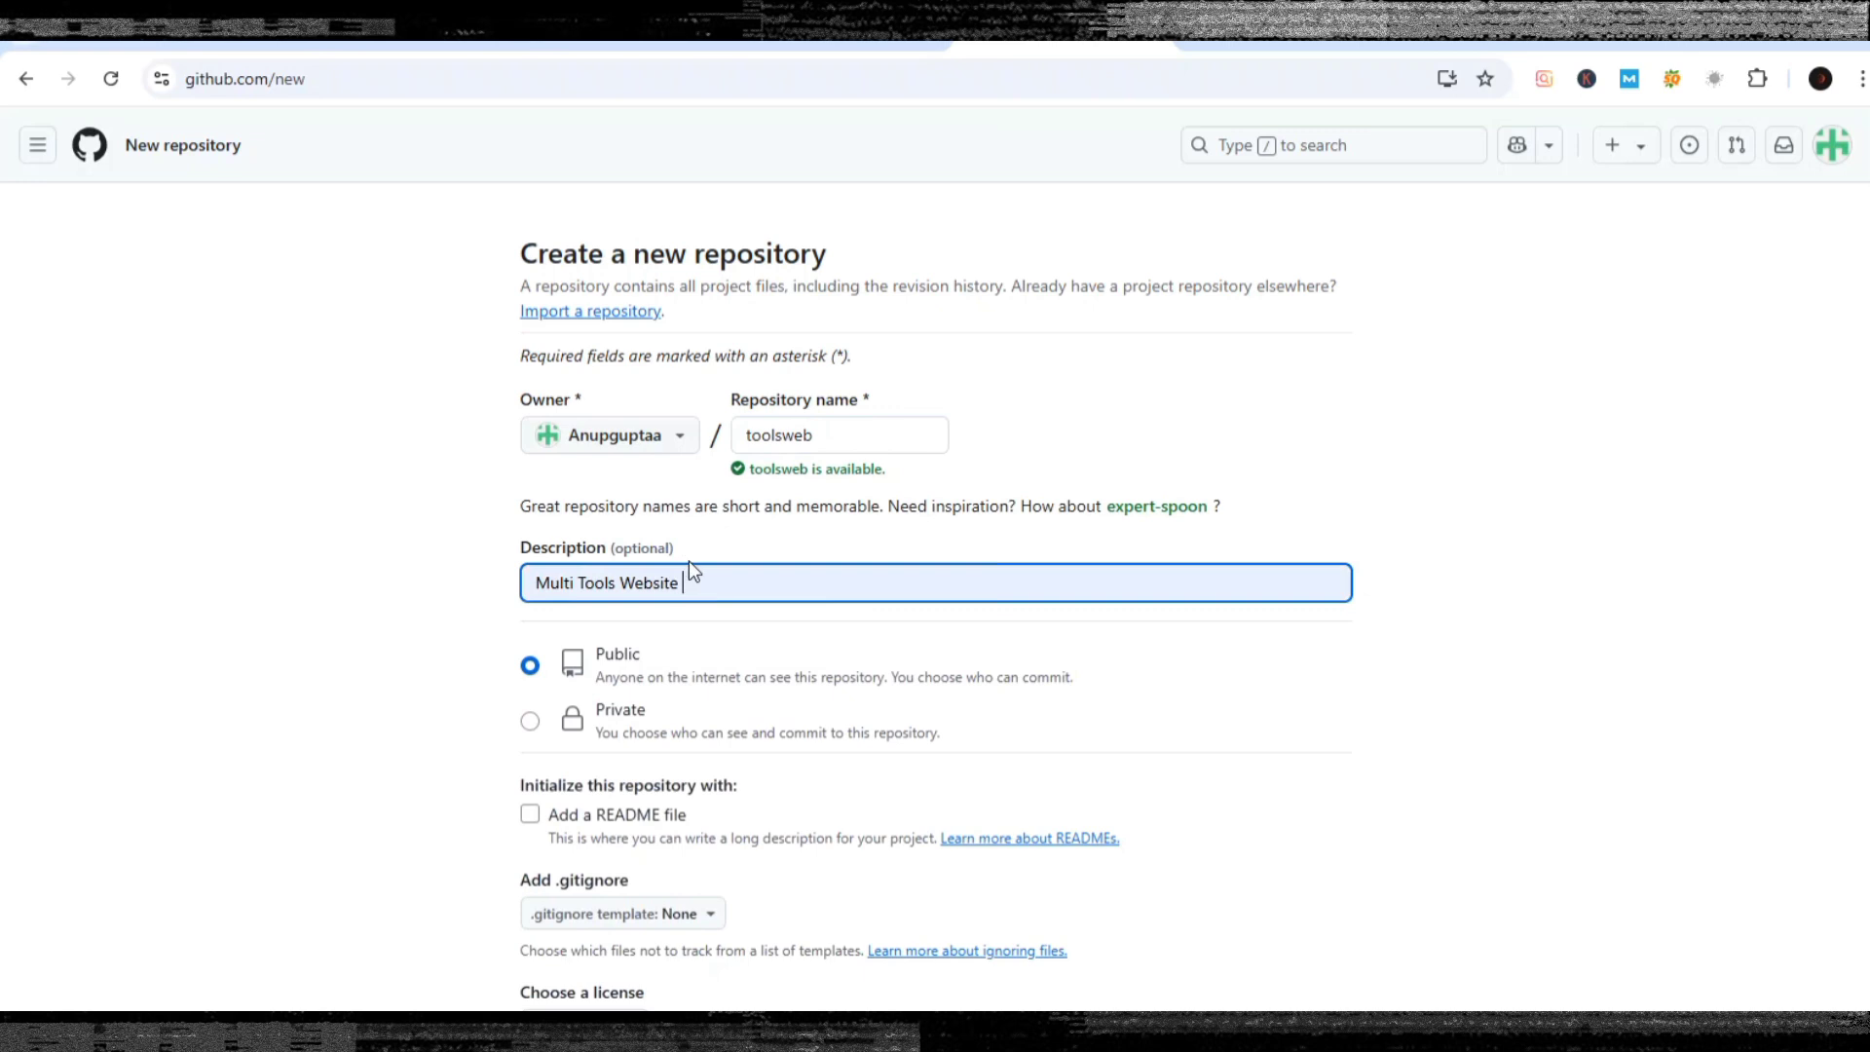
Include a README file in the public toolsweb repository and create it.
{"action": "scroll", "coordinate": [687, 563], "scroll_direction": "down", "scroll_amount": 2}
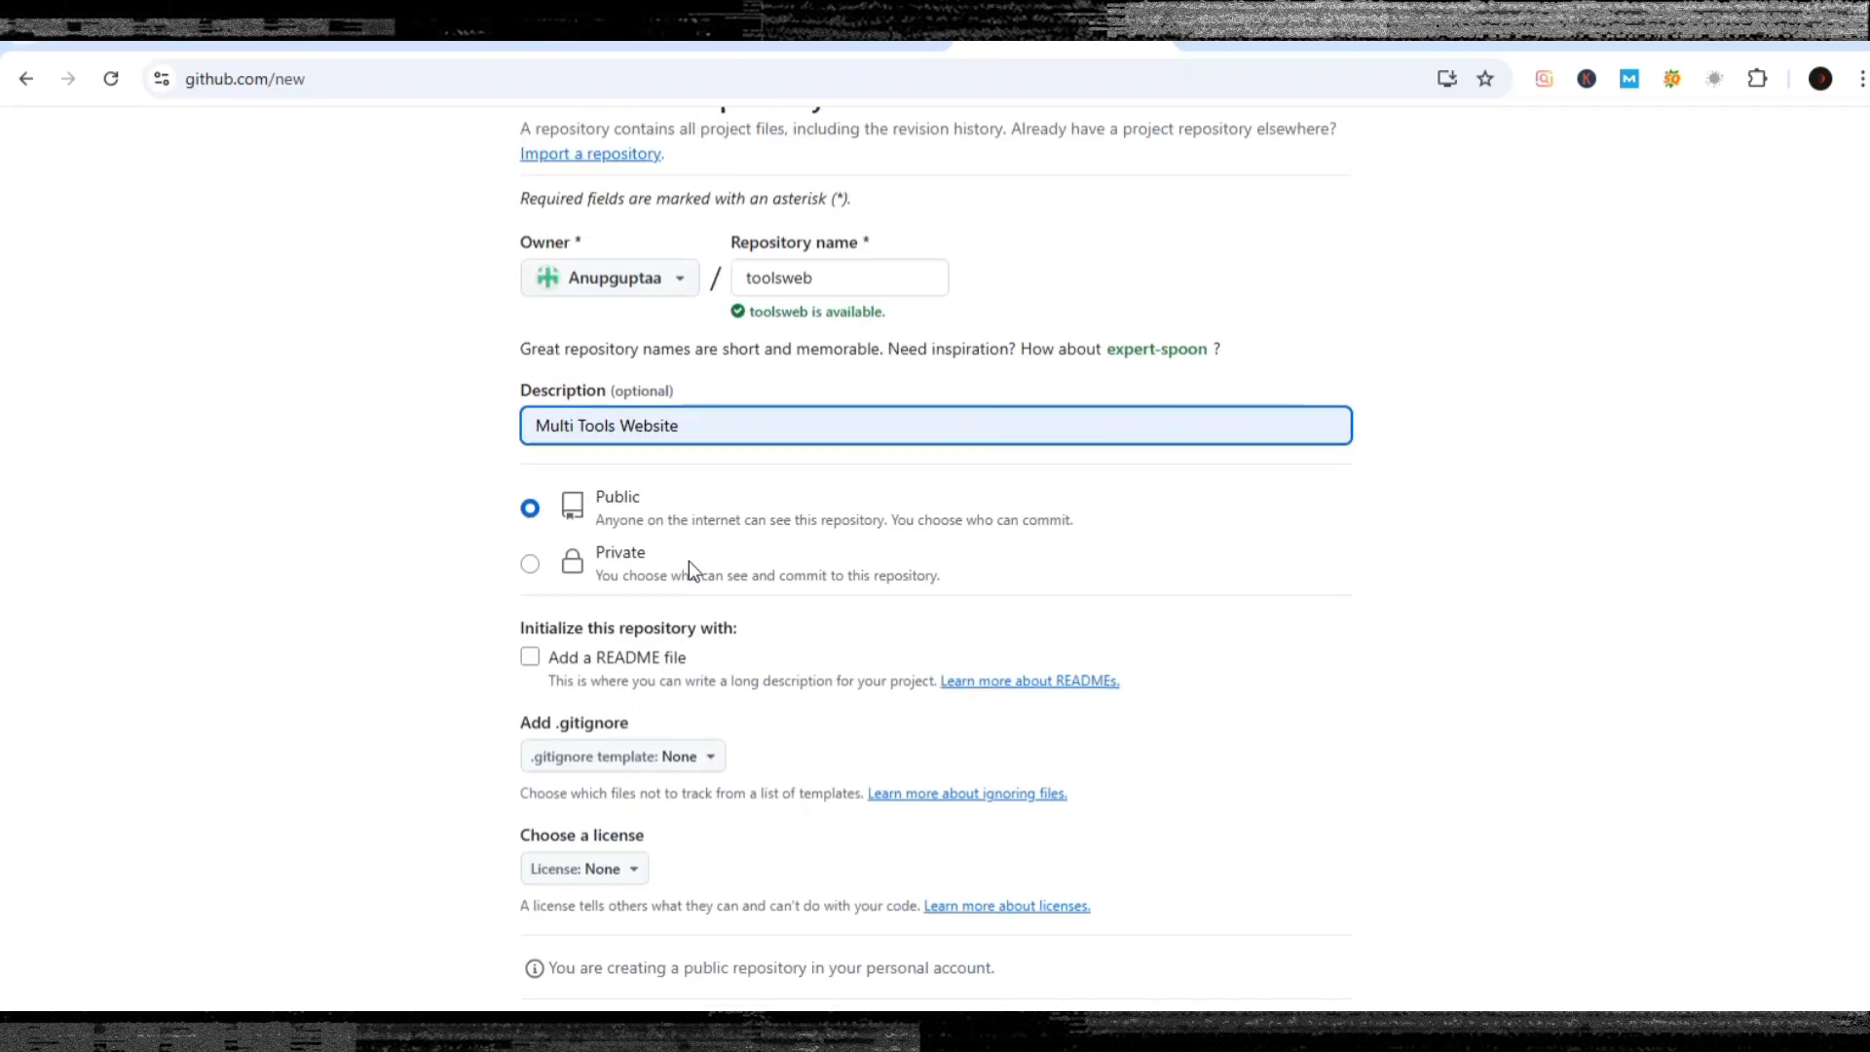
{"action": "left_click", "coordinate": [527, 661]}
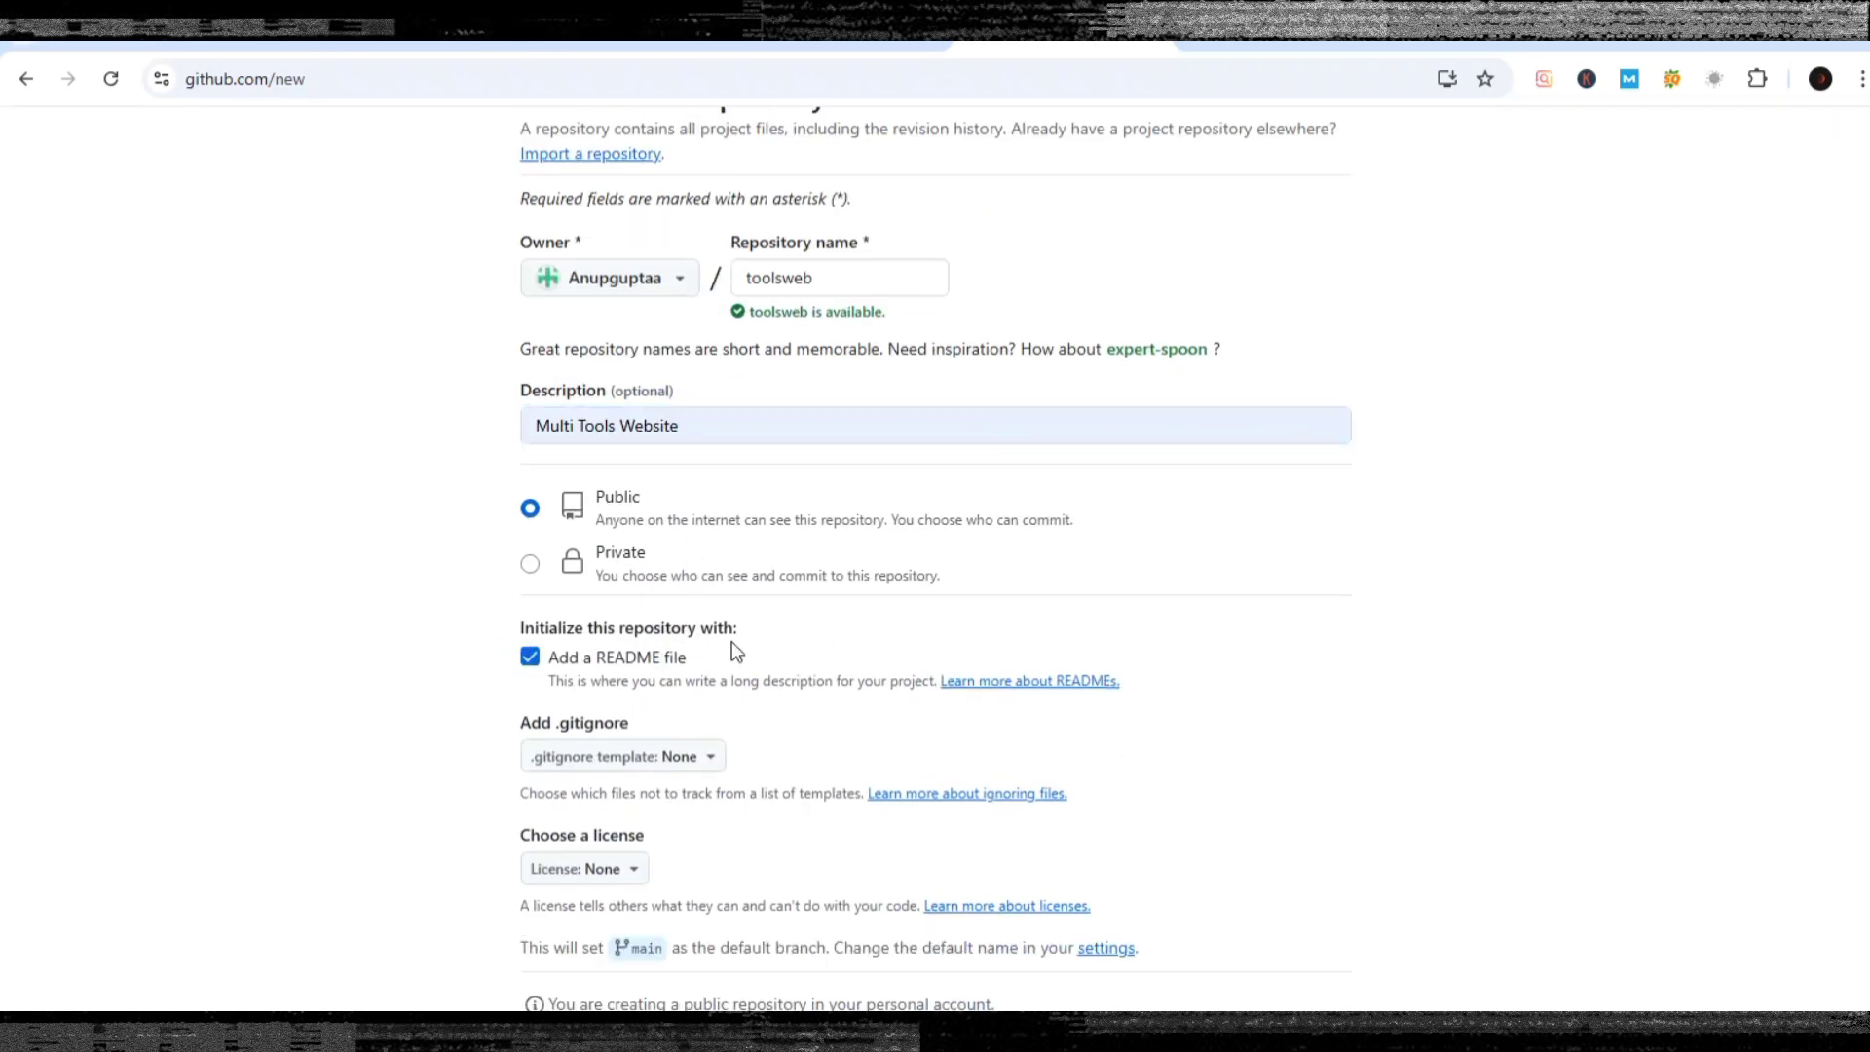
{"action": "scroll", "coordinate": [732, 645], "scroll_direction": "down", "scroll_amount": 3}
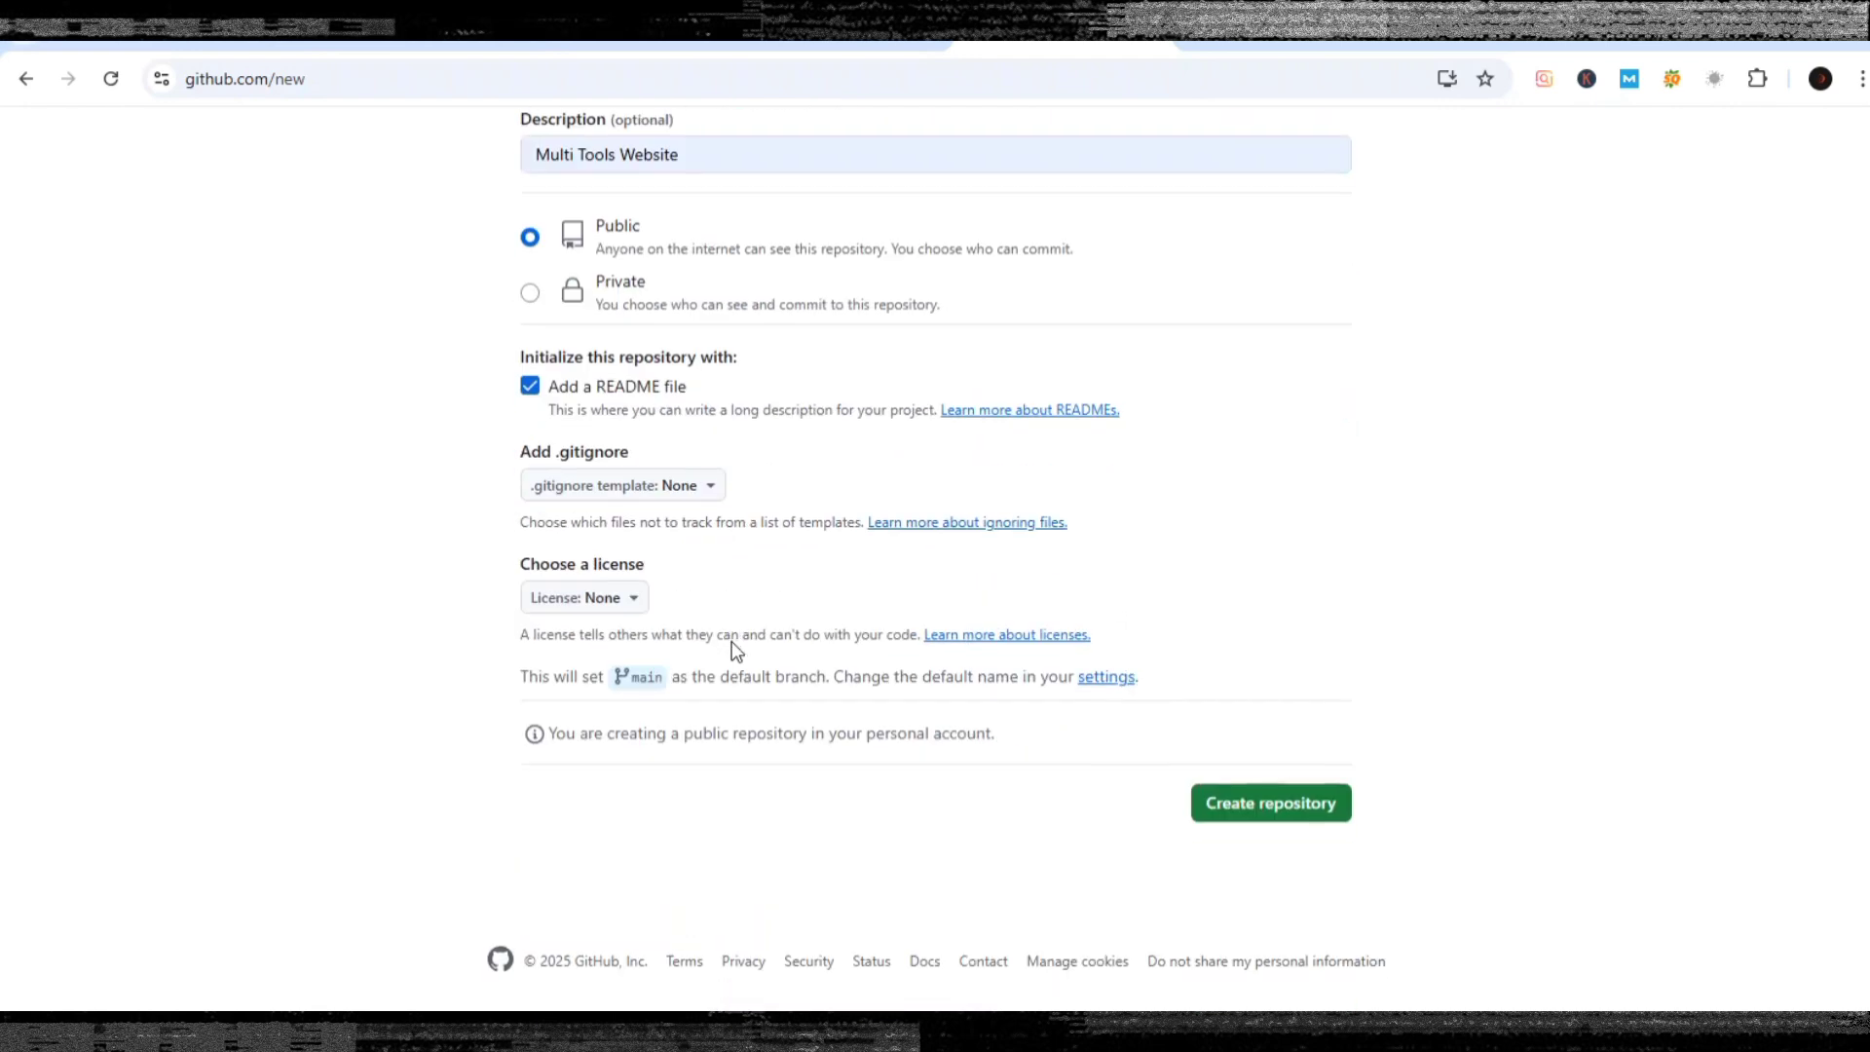
{"action": "left_click", "coordinate": [1242, 801]}
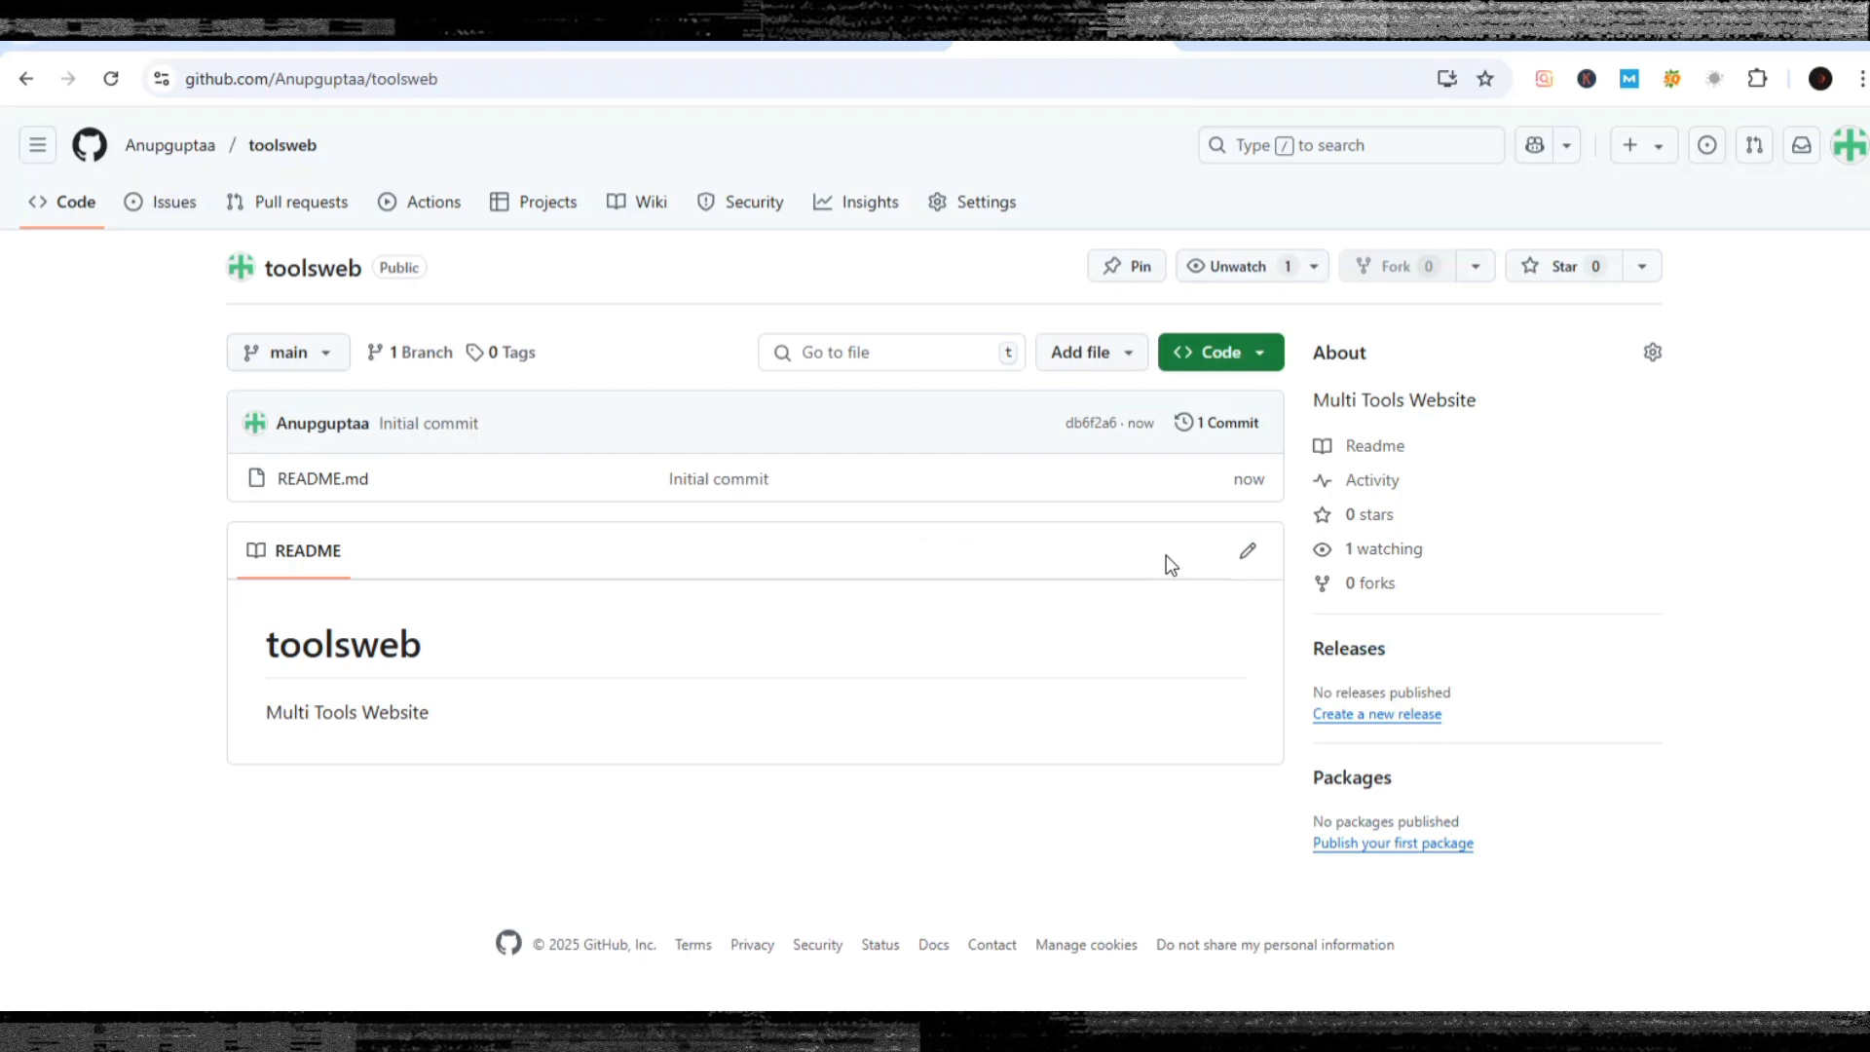
Start a new file named index.html in the toolsweb repository, ready for its contents.
{"action": "left_click", "coordinate": [1039, 363]}
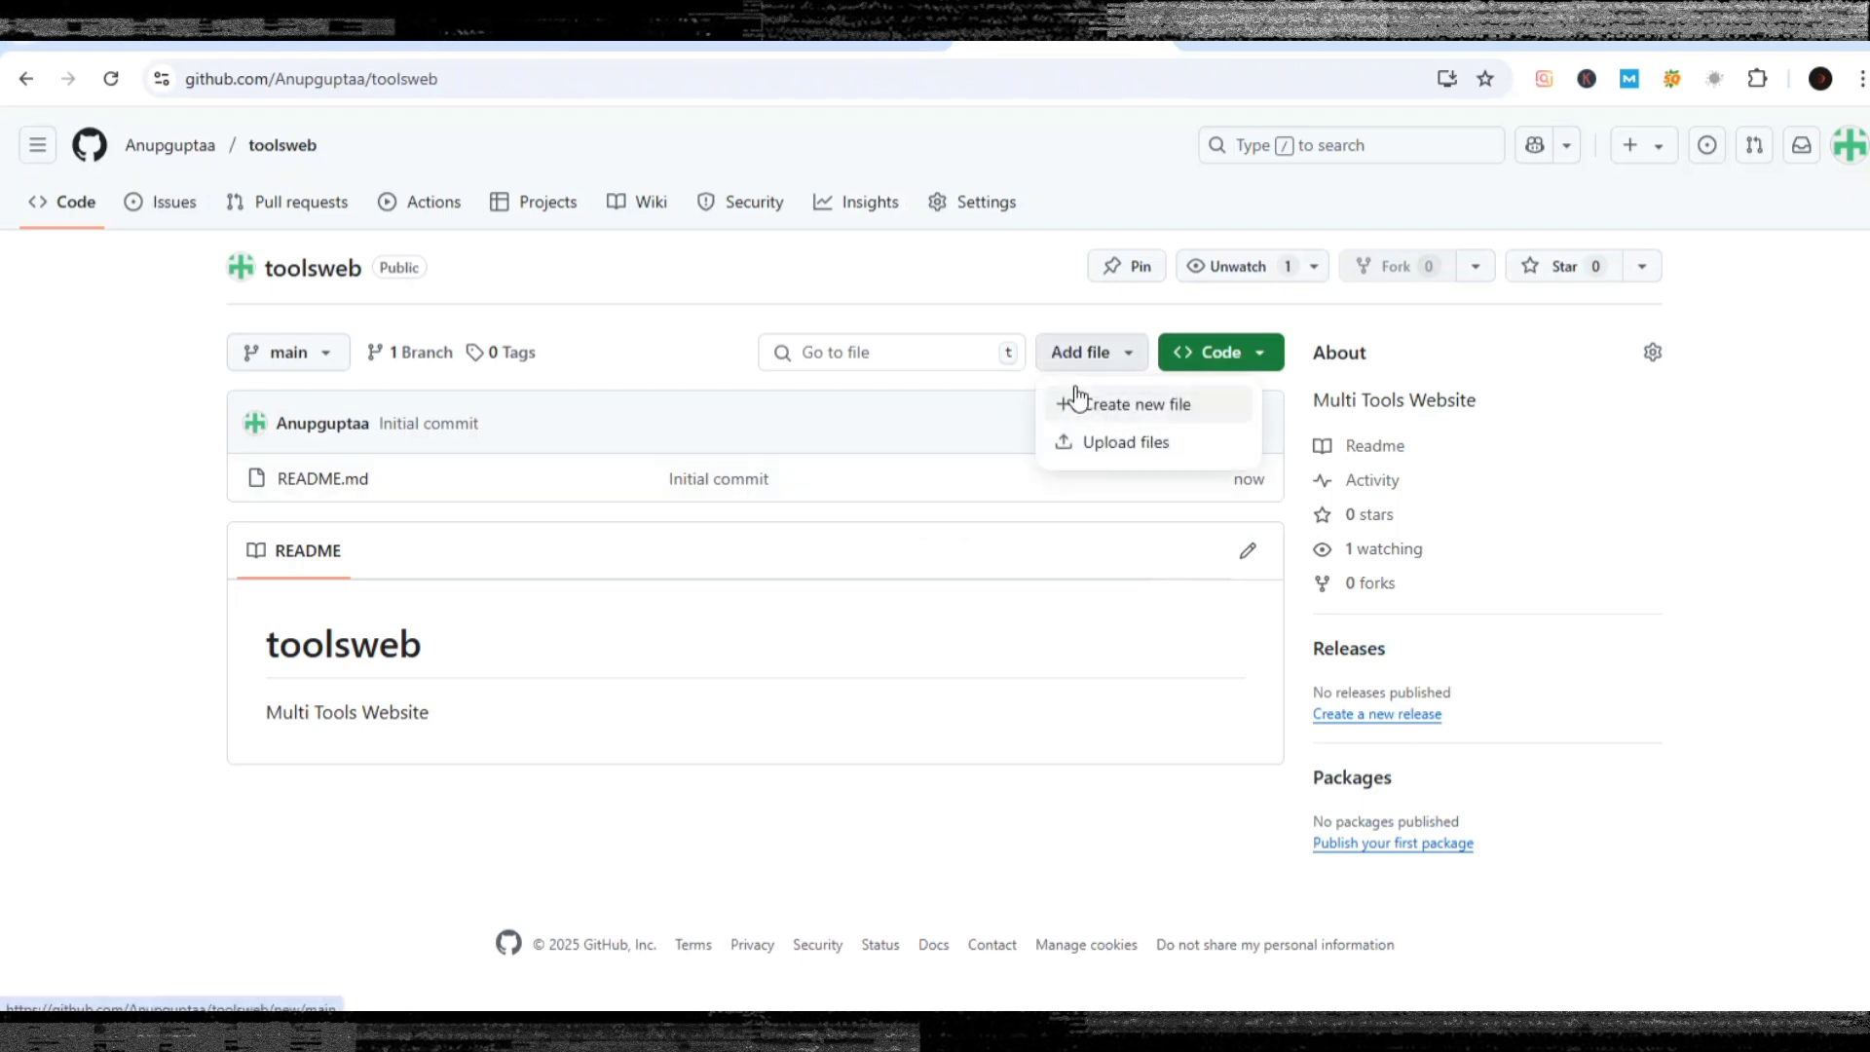
{"action": "left_click", "coordinate": [1107, 411]}
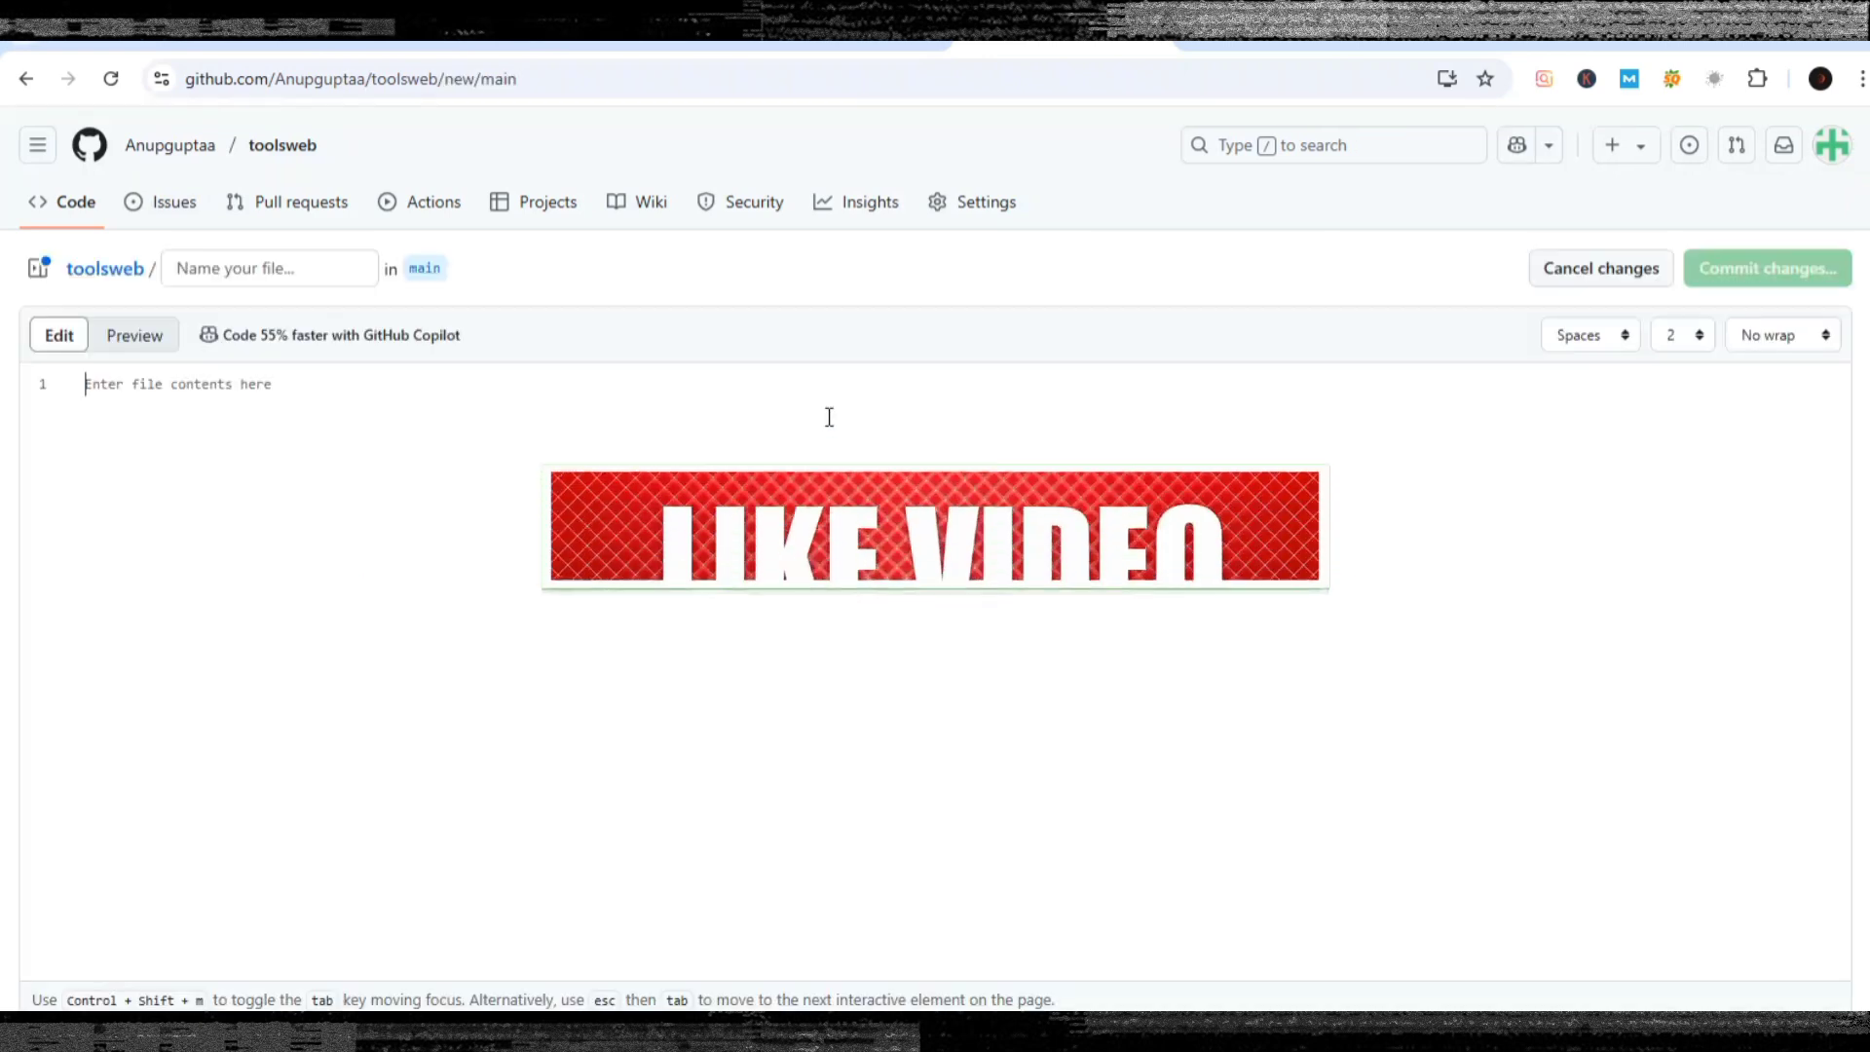
{"action": "left_click", "coordinate": [292, 275]}
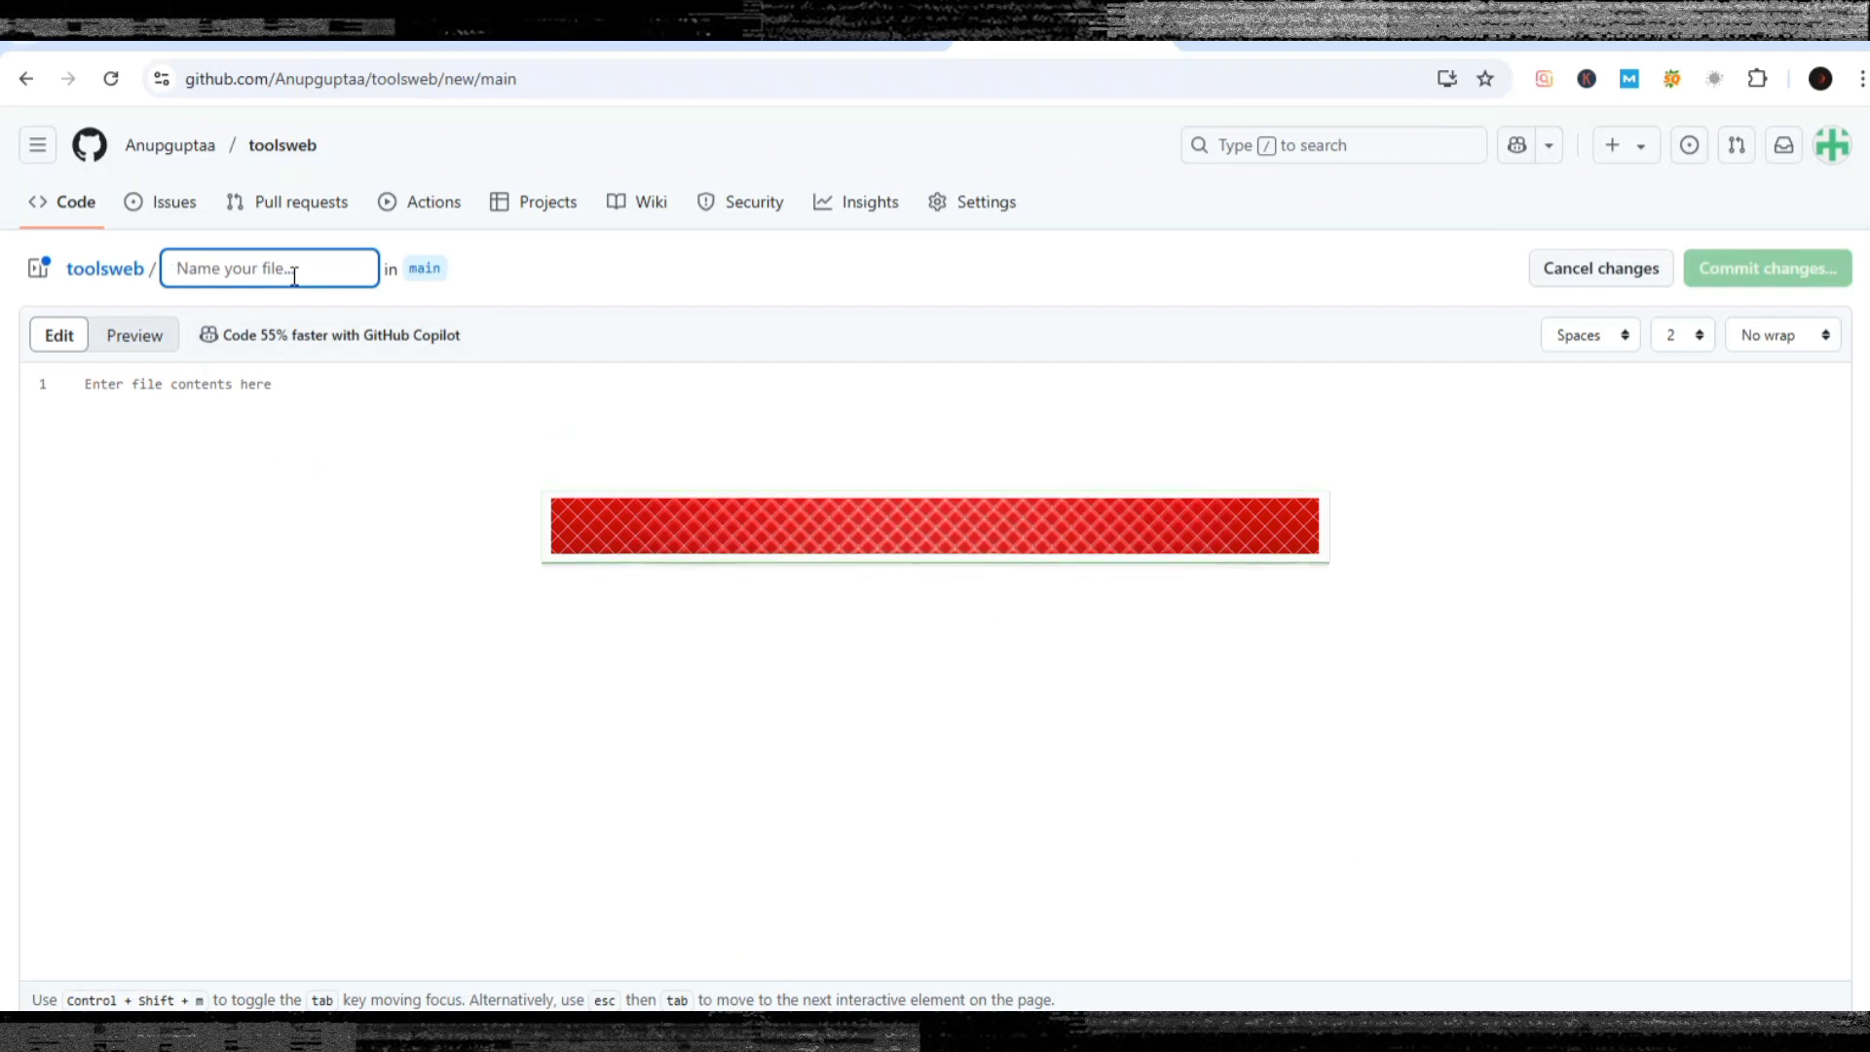
{"action": "type", "text": "index.html"}
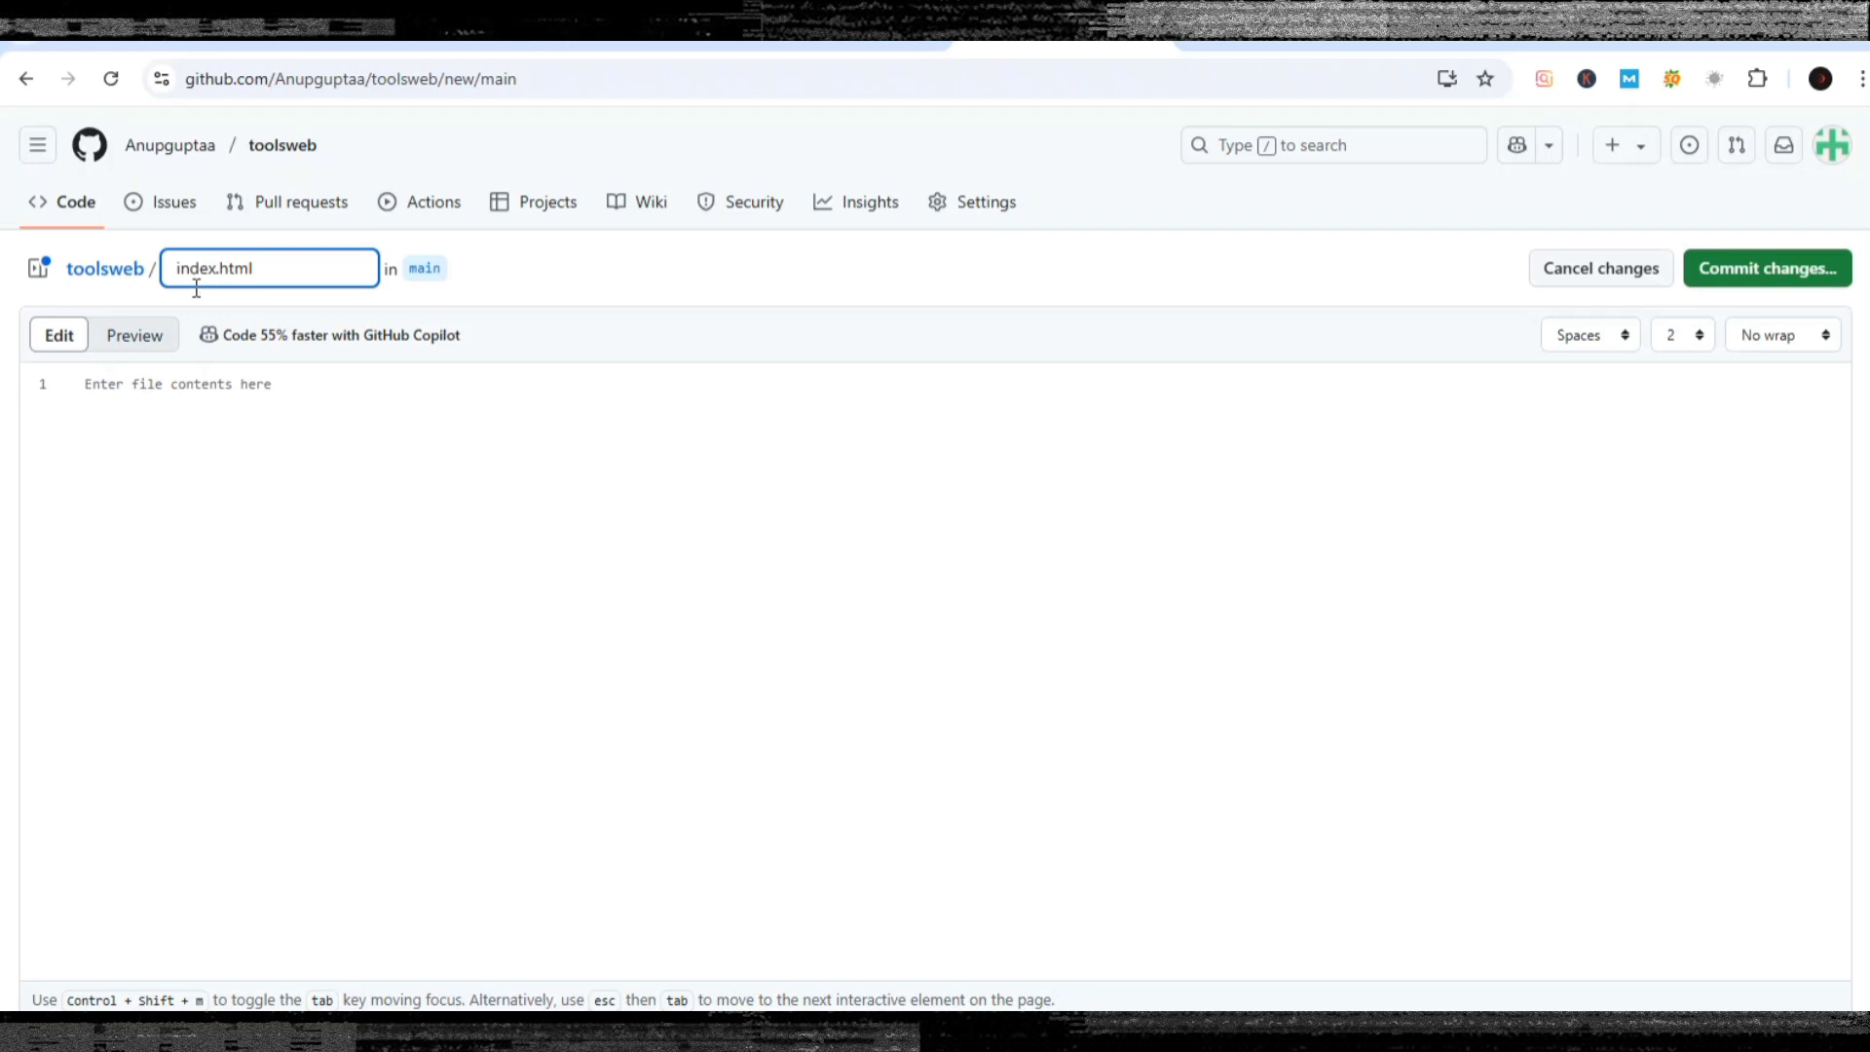
{"action": "left_click", "coordinate": [109, 380]}
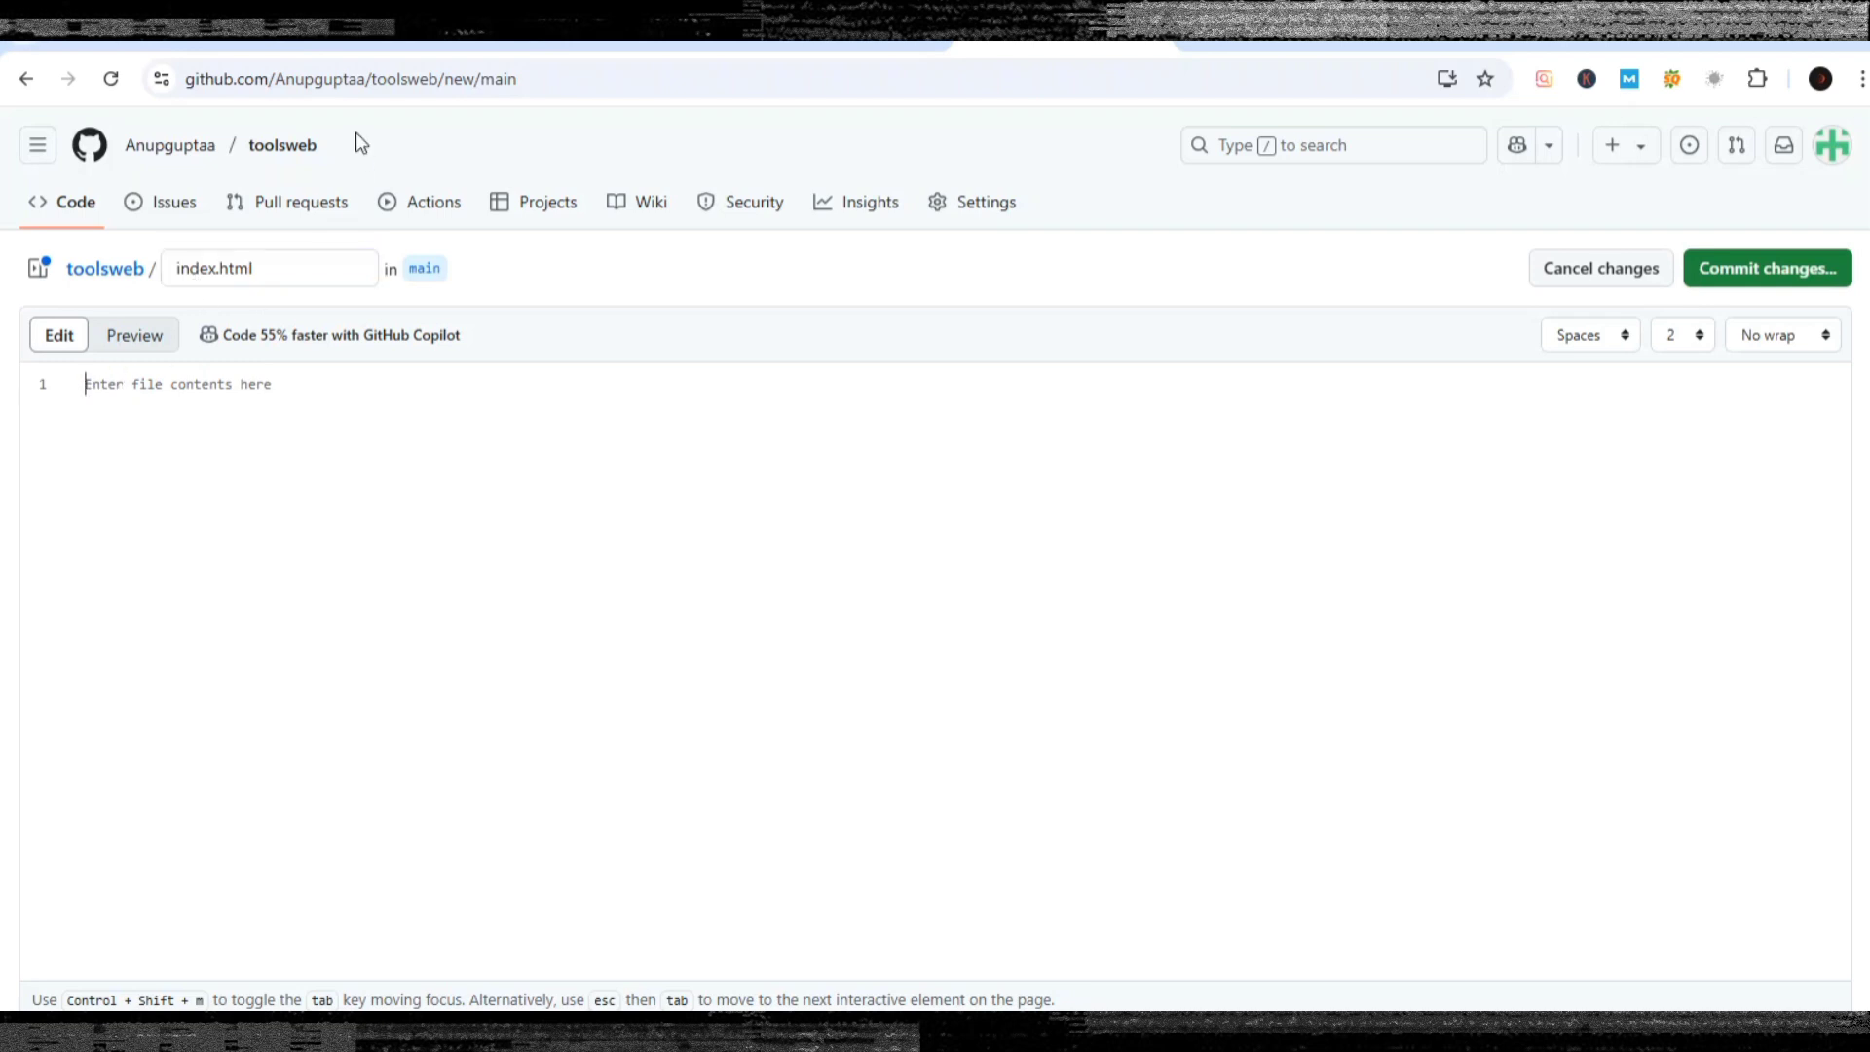
Copy the complete homepage code from the index file in Notepad and paste it into index.html on GitHub.
{"action": "left_click", "coordinate": [258, 37]}
{"action": "scroll", "coordinate": [581, 367], "scroll_direction": "down", "scroll_amount": 20}
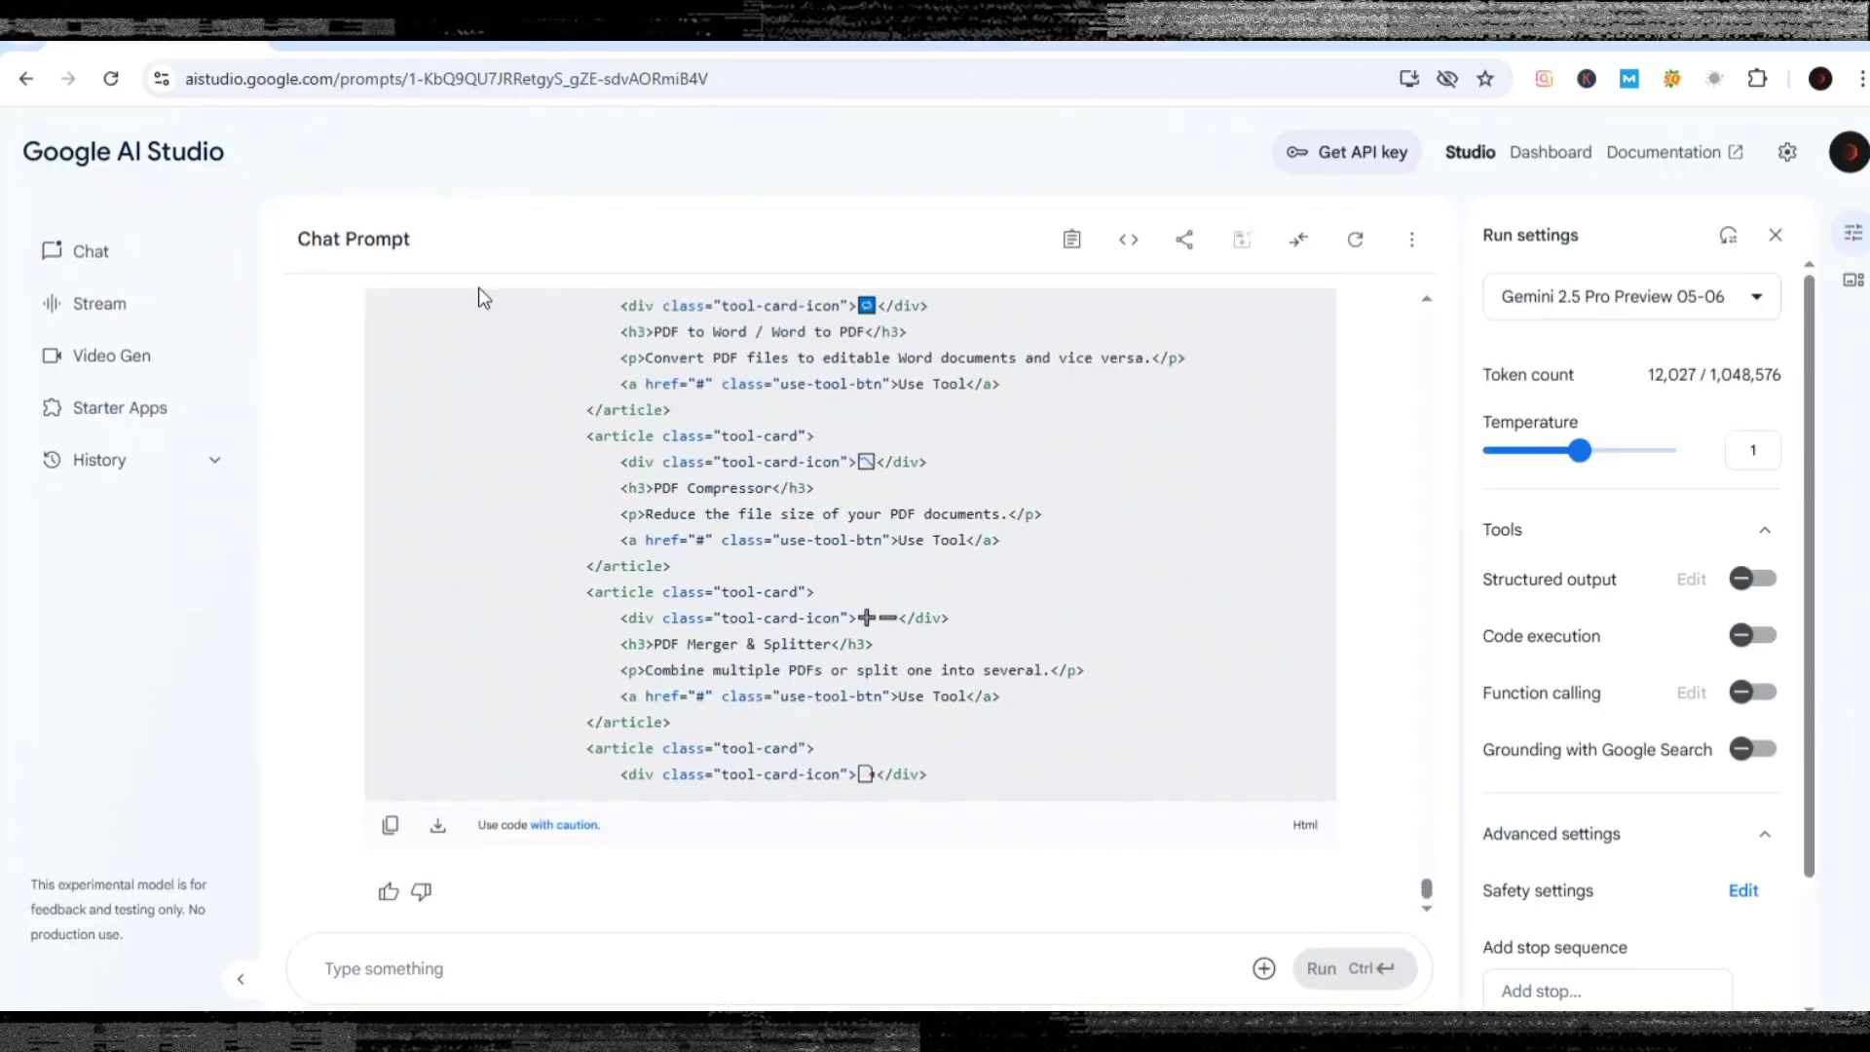
{"action": "key", "text": "alt+Tab"}
{"action": "key", "text": "ctrl+a"}
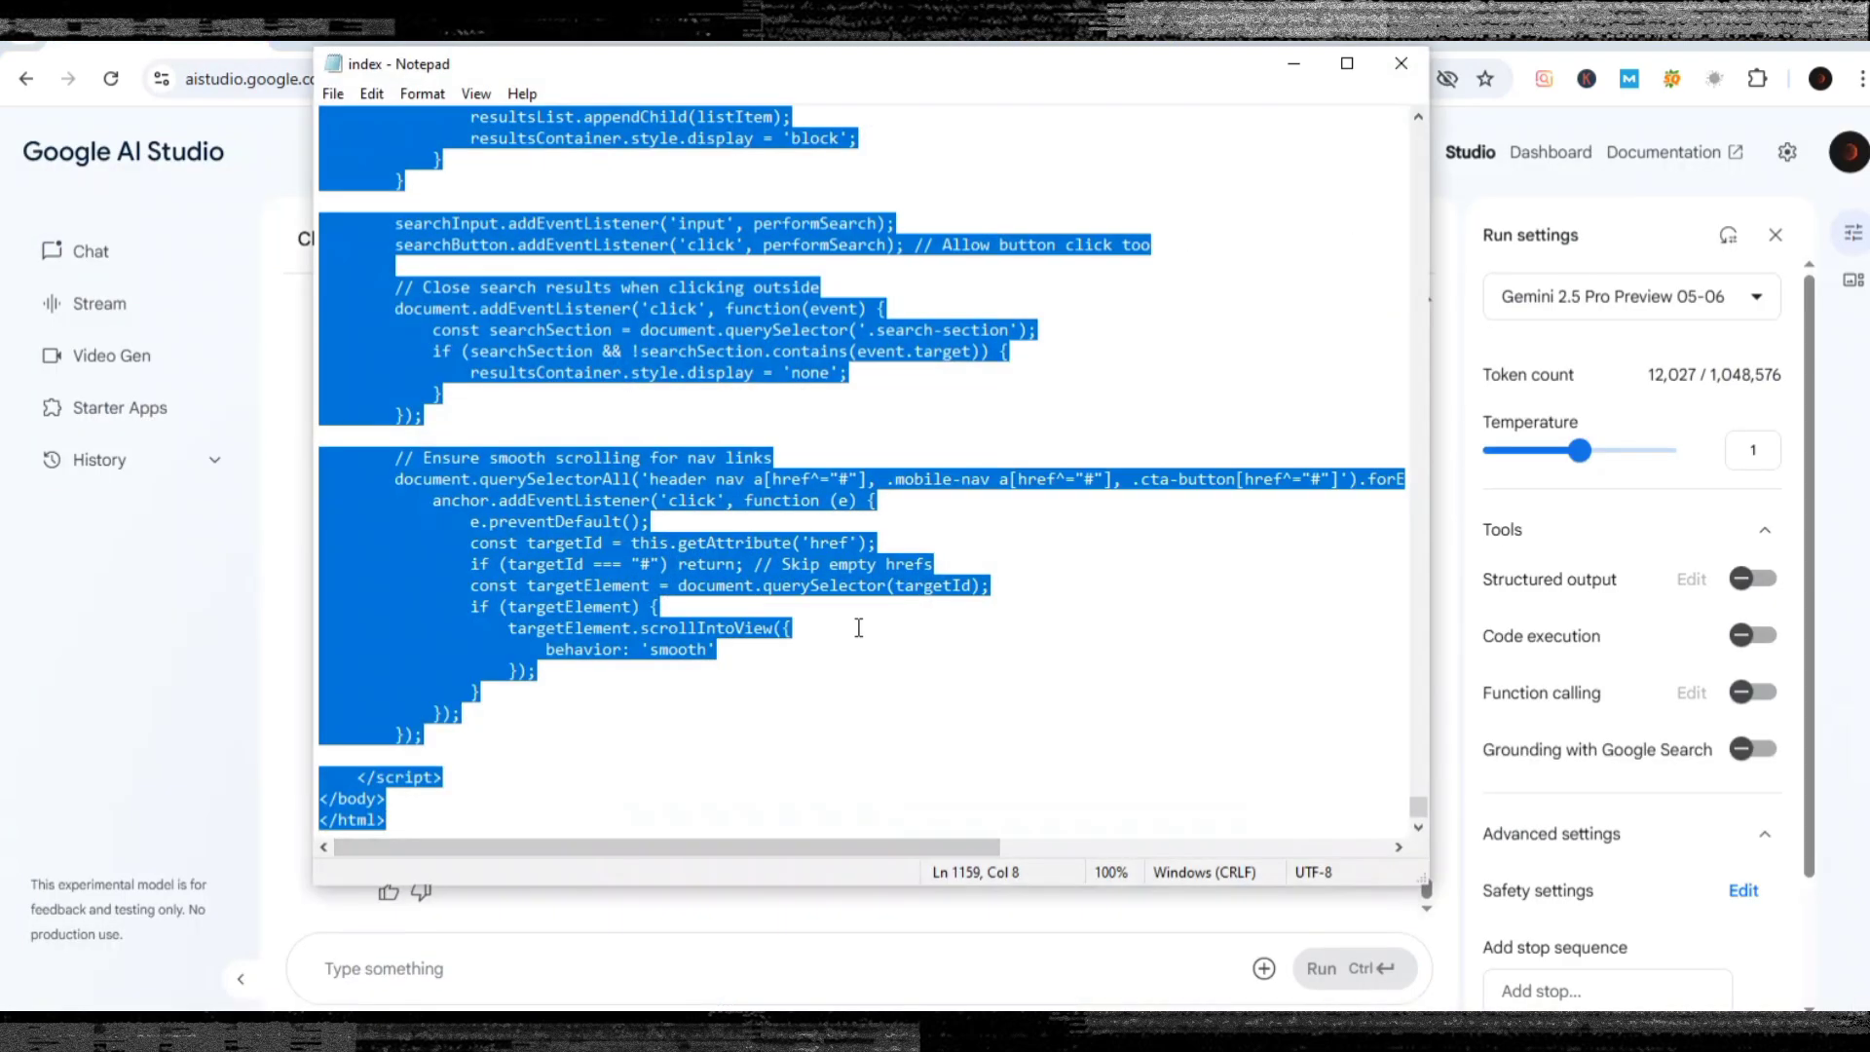
{"action": "left_click", "coordinate": [847, 613]}
{"action": "key", "text": "ctrl+a"}
{"action": "key", "text": "alt+Tab"}
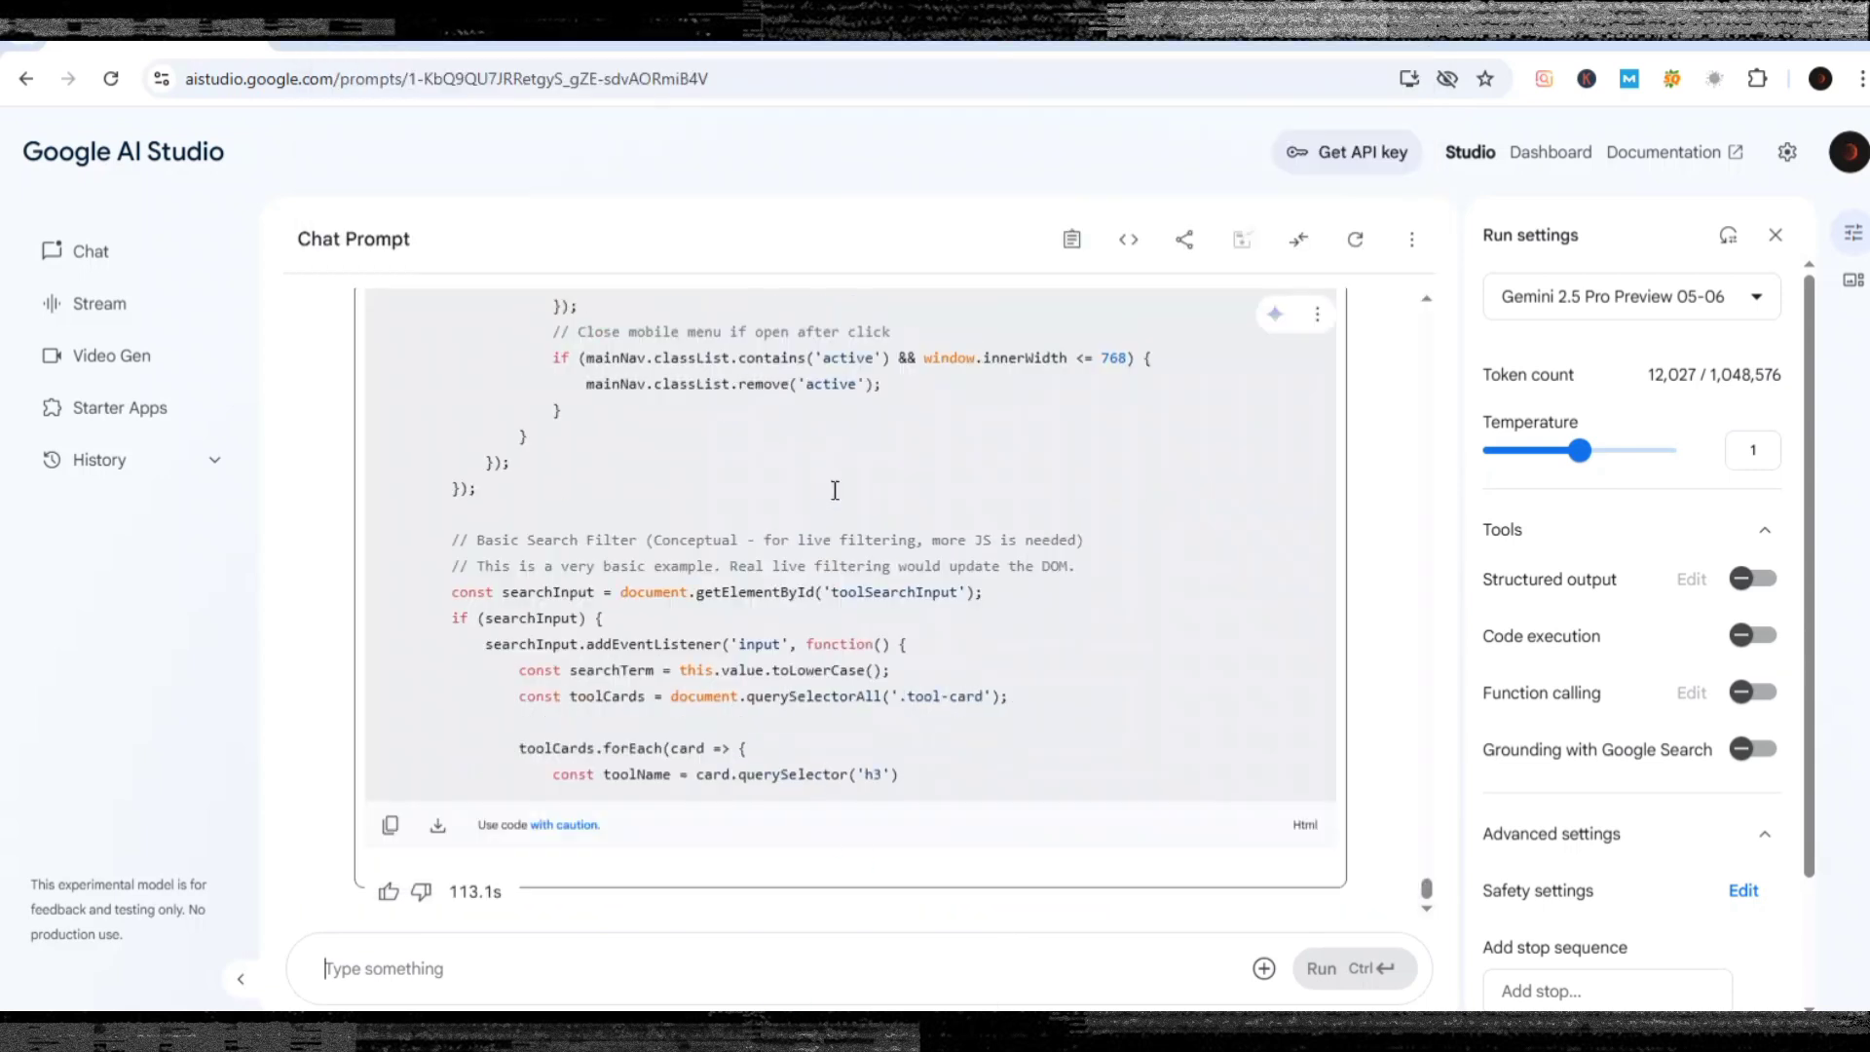
{"action": "left_click", "coordinate": [995, 39]}
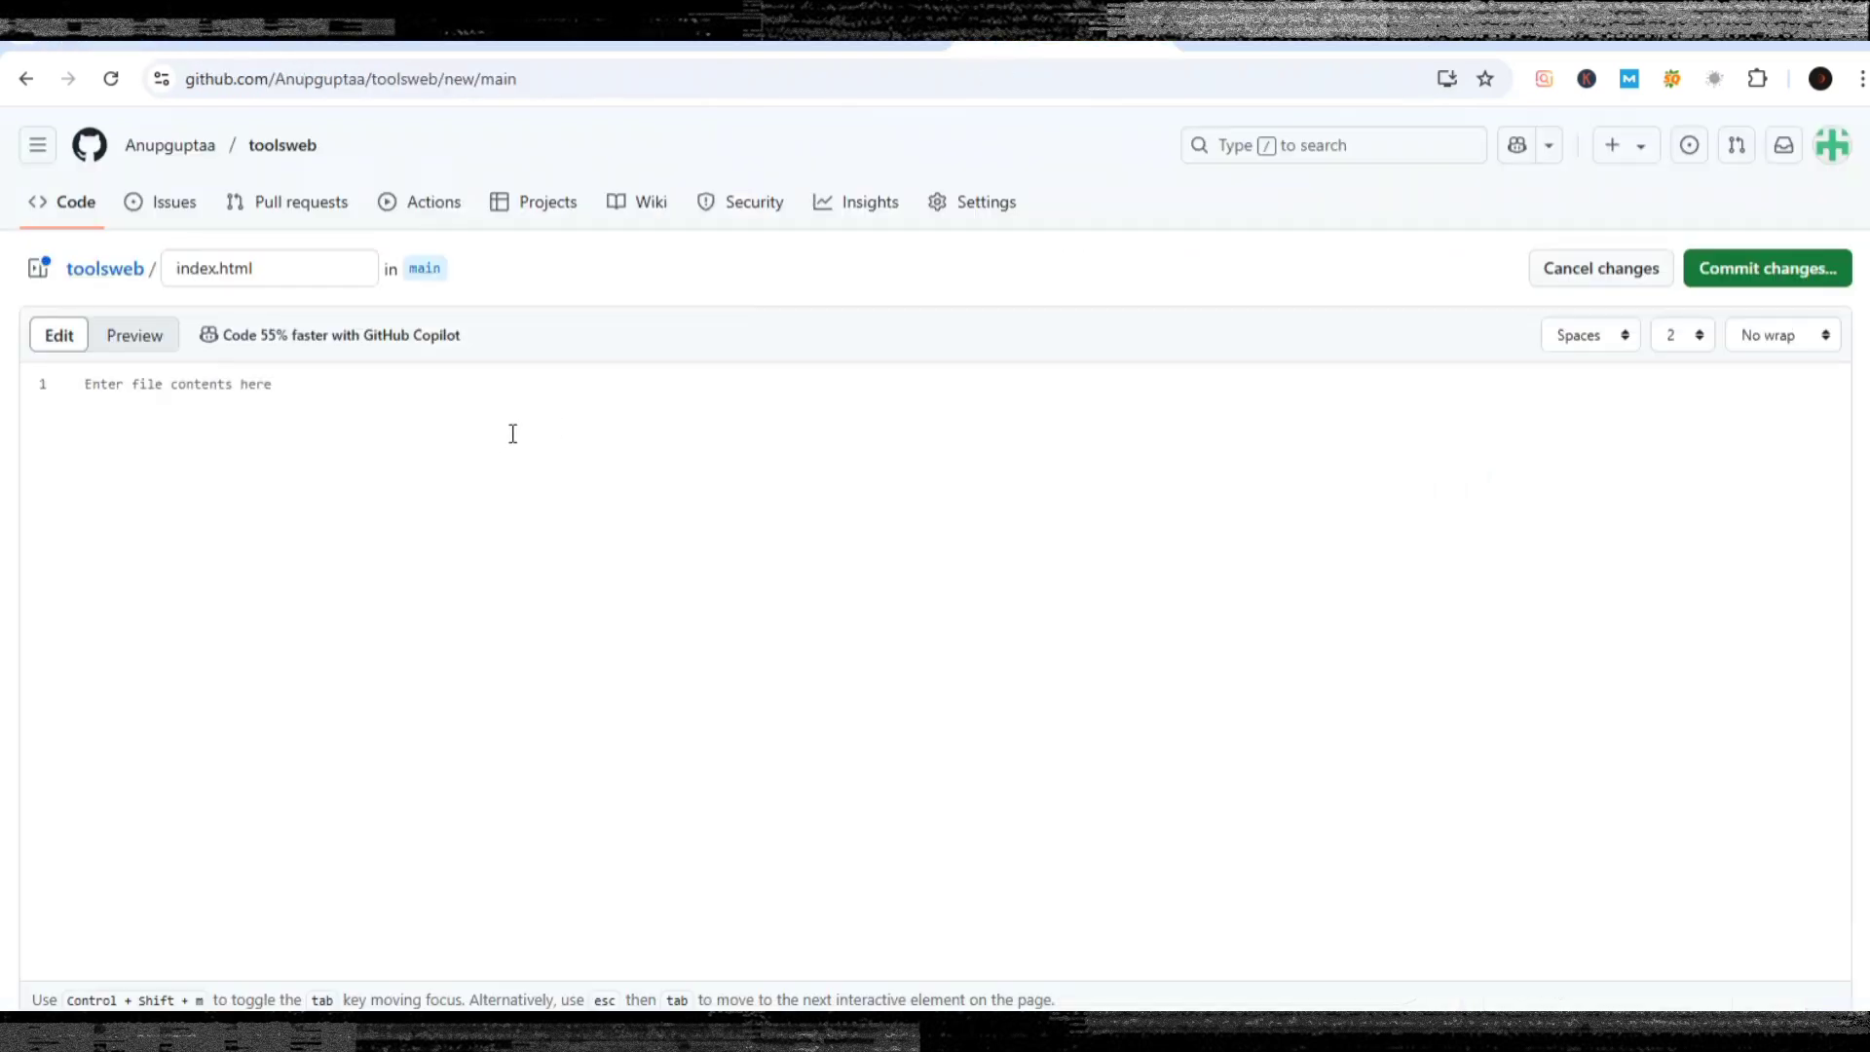
{"action": "key", "text": "ctrl+v"}
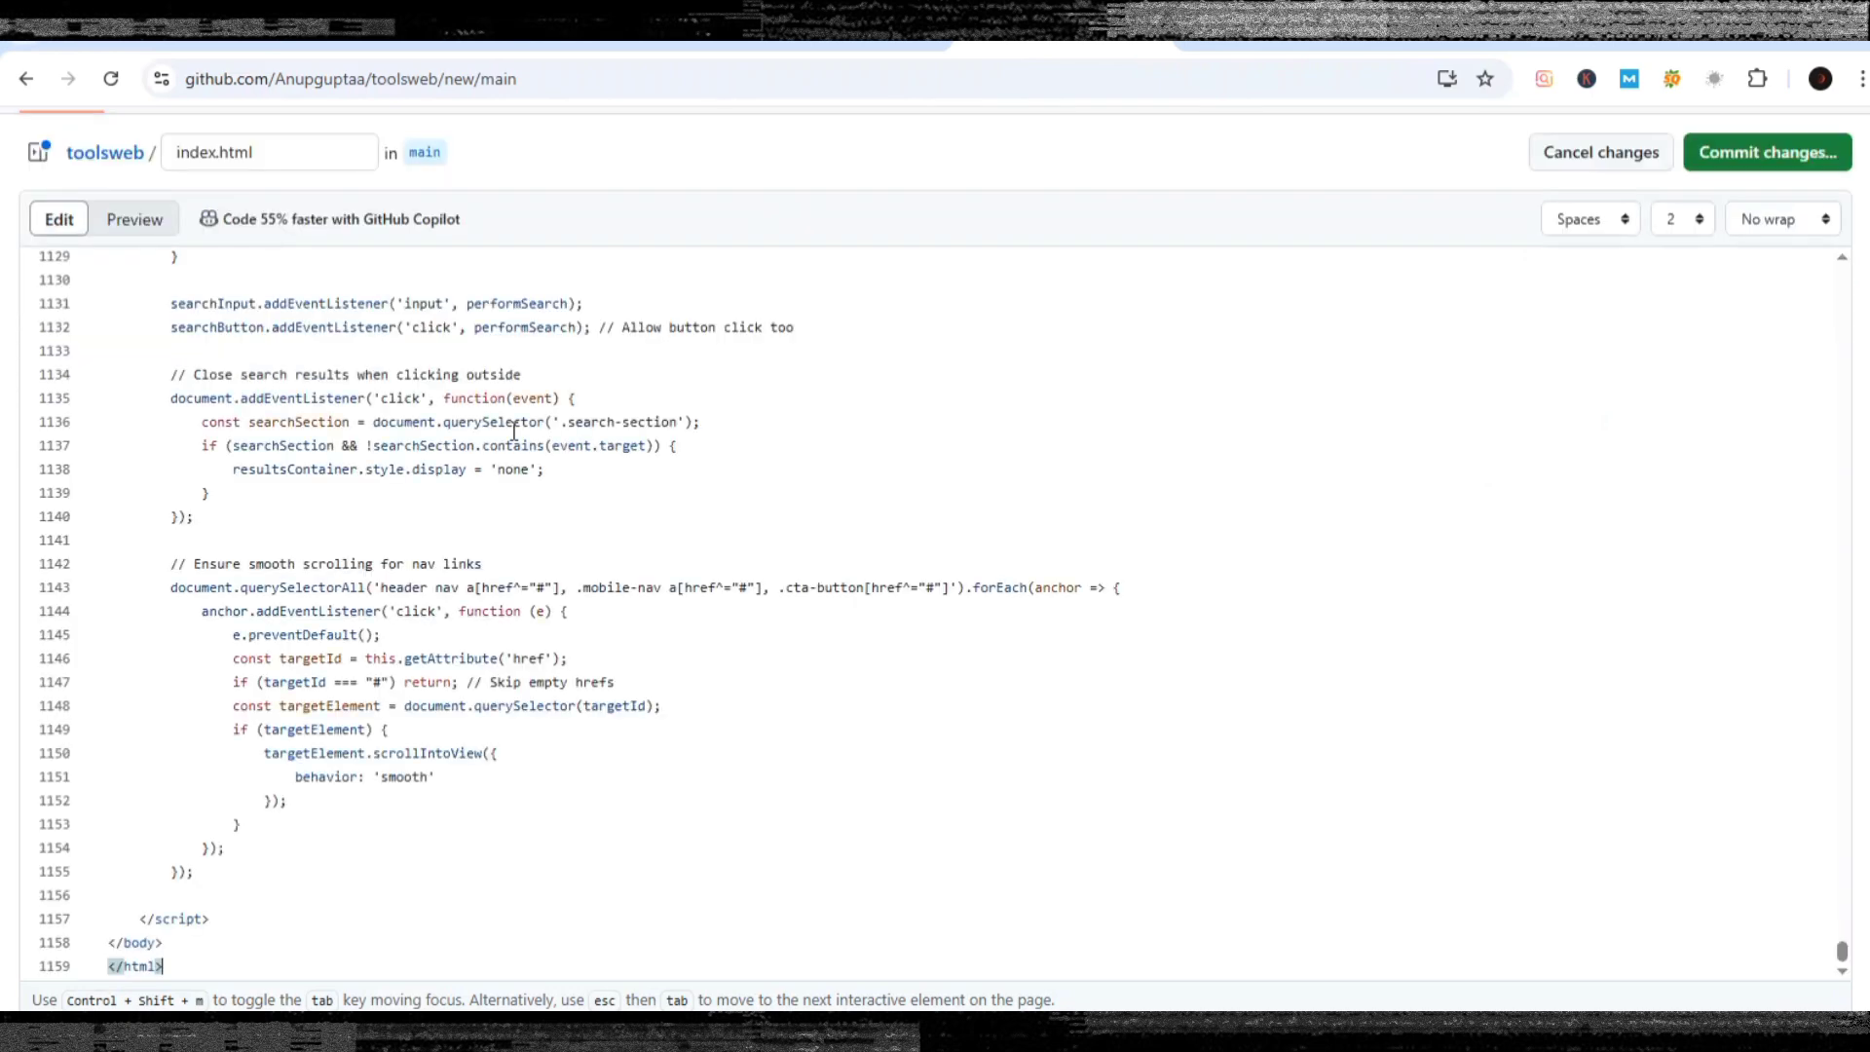
Review the pasted code up to its first line and commit index.html to the main branch.
{"action": "scroll", "coordinate": [604, 446], "scroll_direction": "up", "scroll_amount": 20}
{"action": "scroll", "coordinate": [604, 445], "scroll_direction": "up", "scroll_amount": 20}
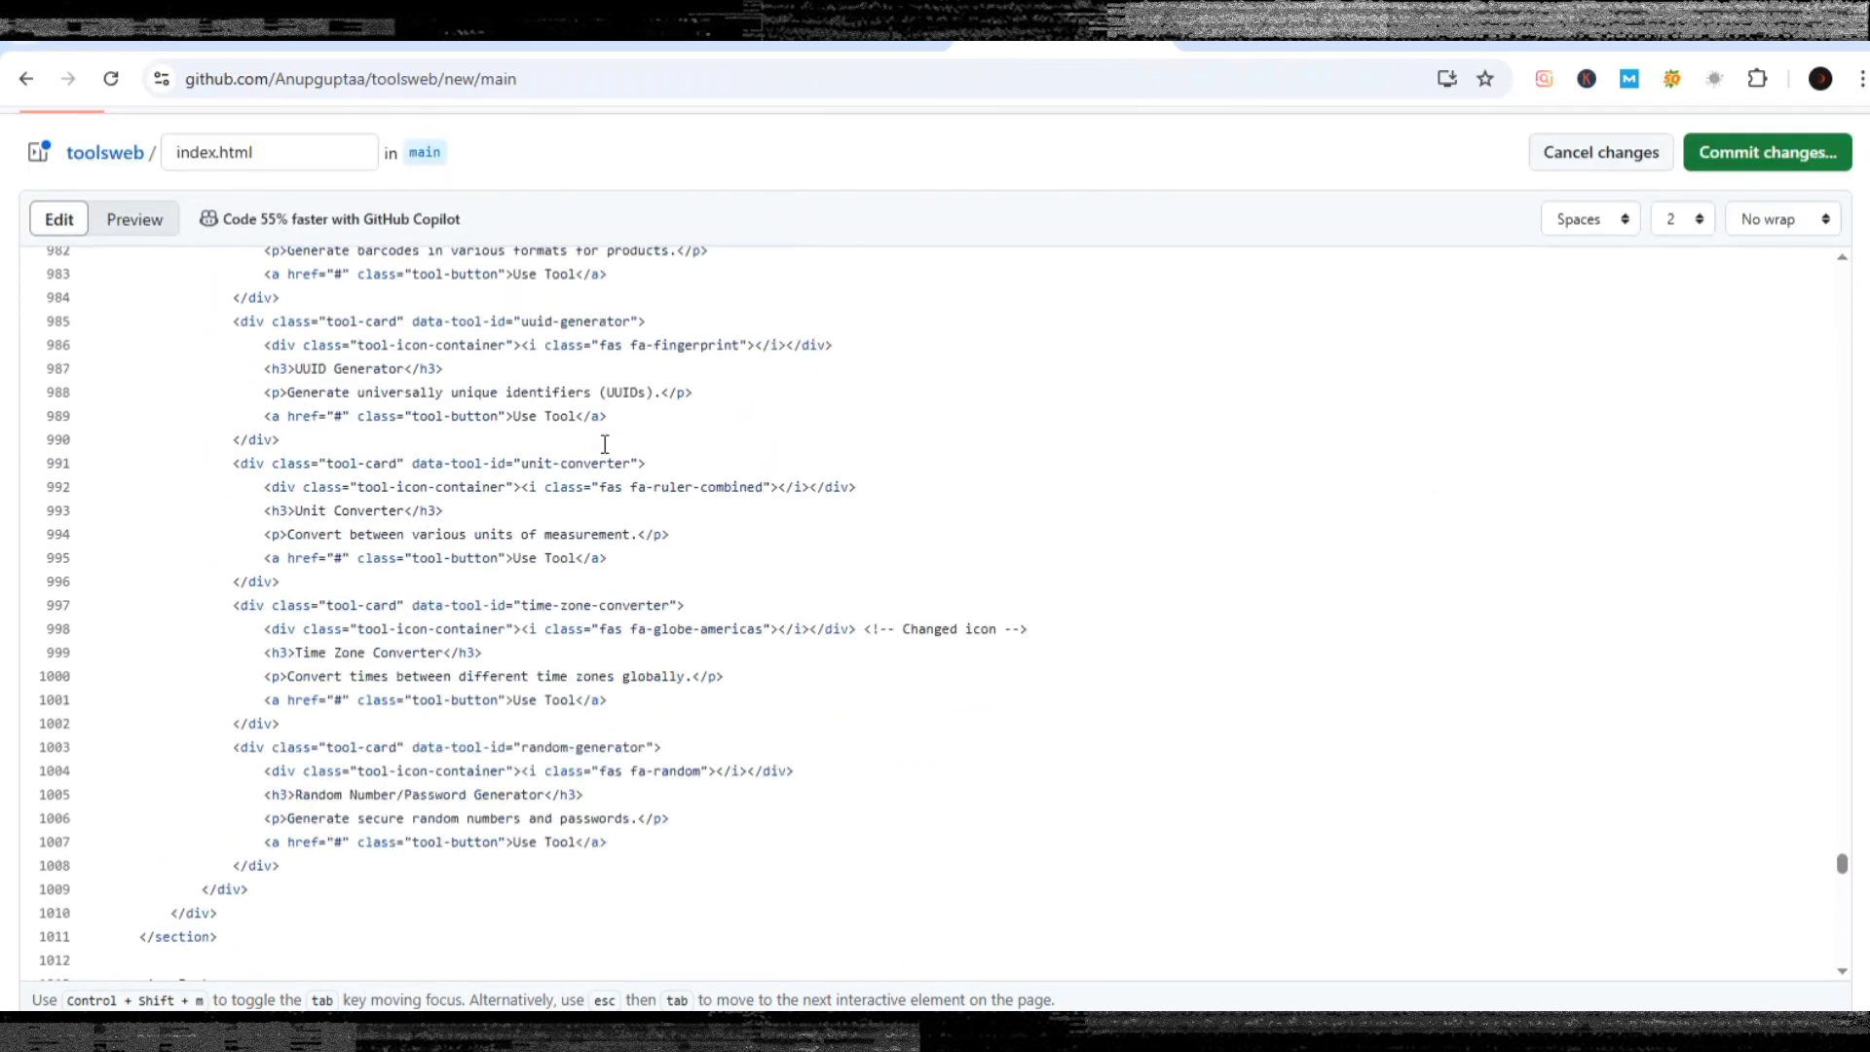
{"action": "scroll", "coordinate": [604, 444], "scroll_direction": "up", "scroll_amount": 20}
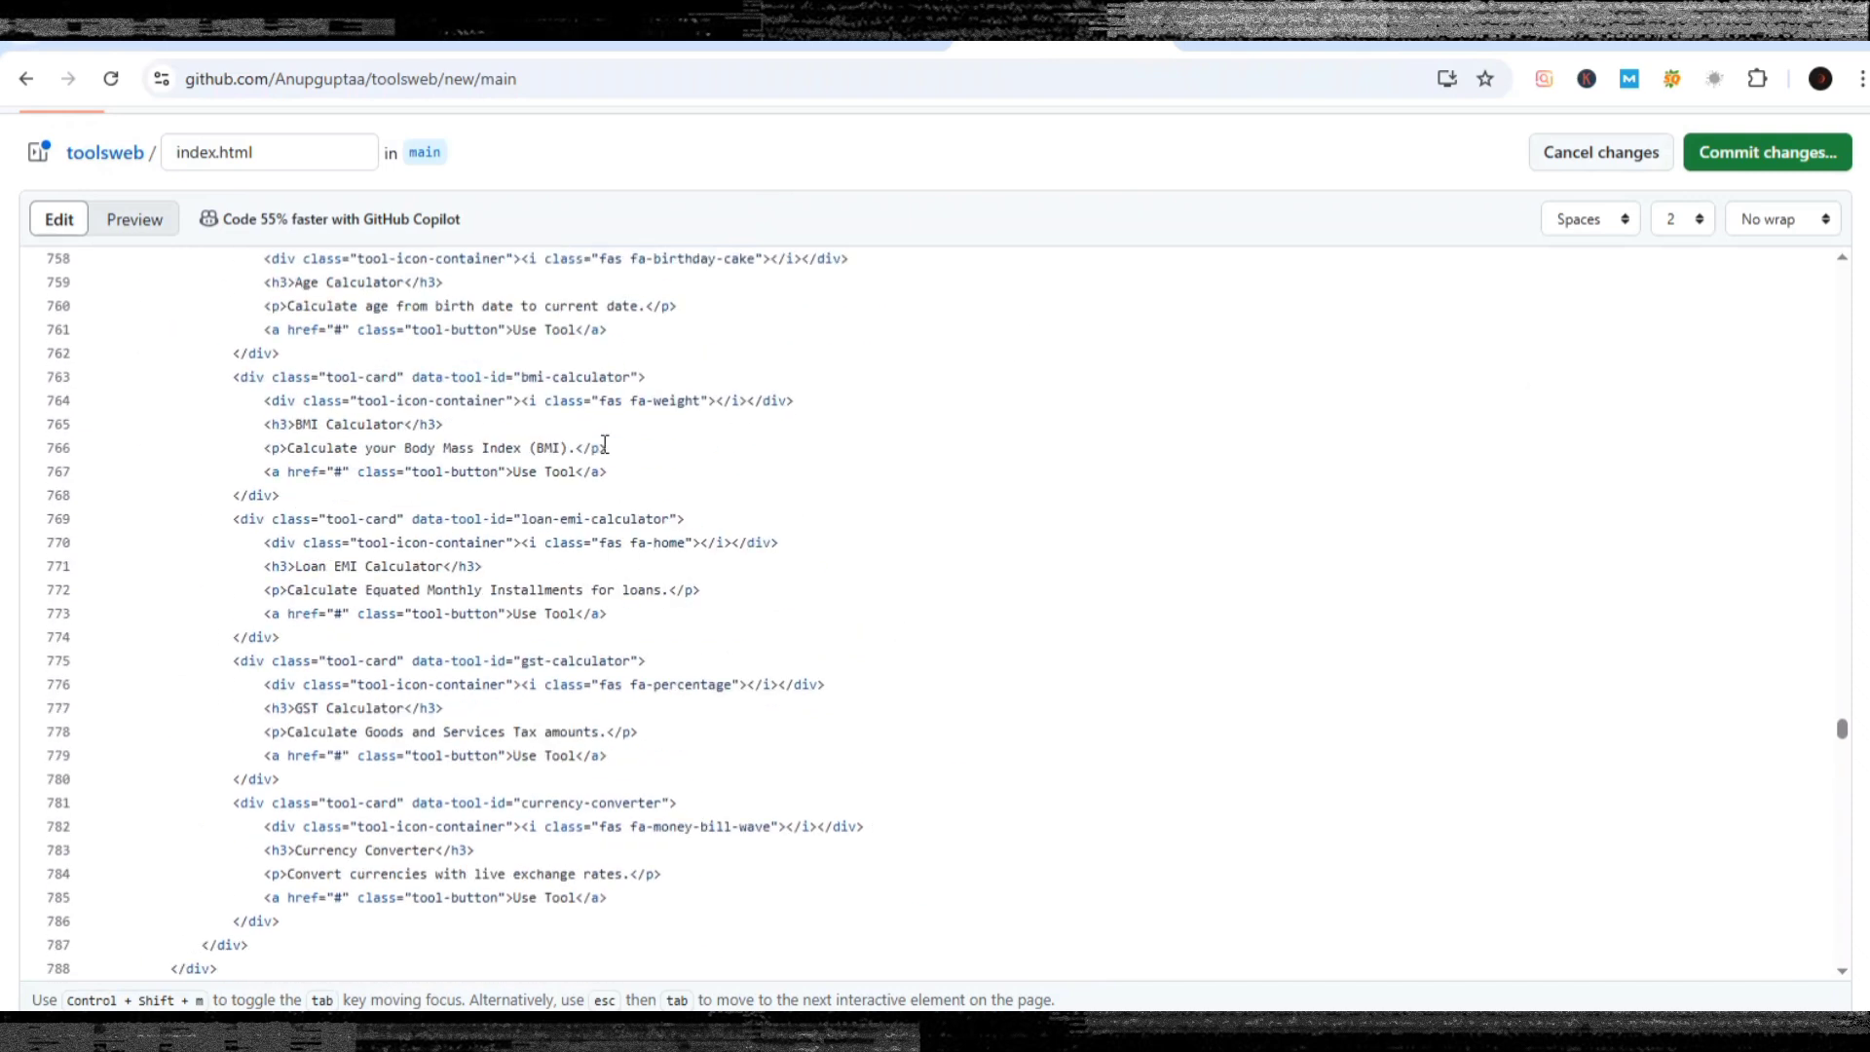
{"action": "scroll", "coordinate": [604, 444], "scroll_direction": "up", "scroll_amount": 20}
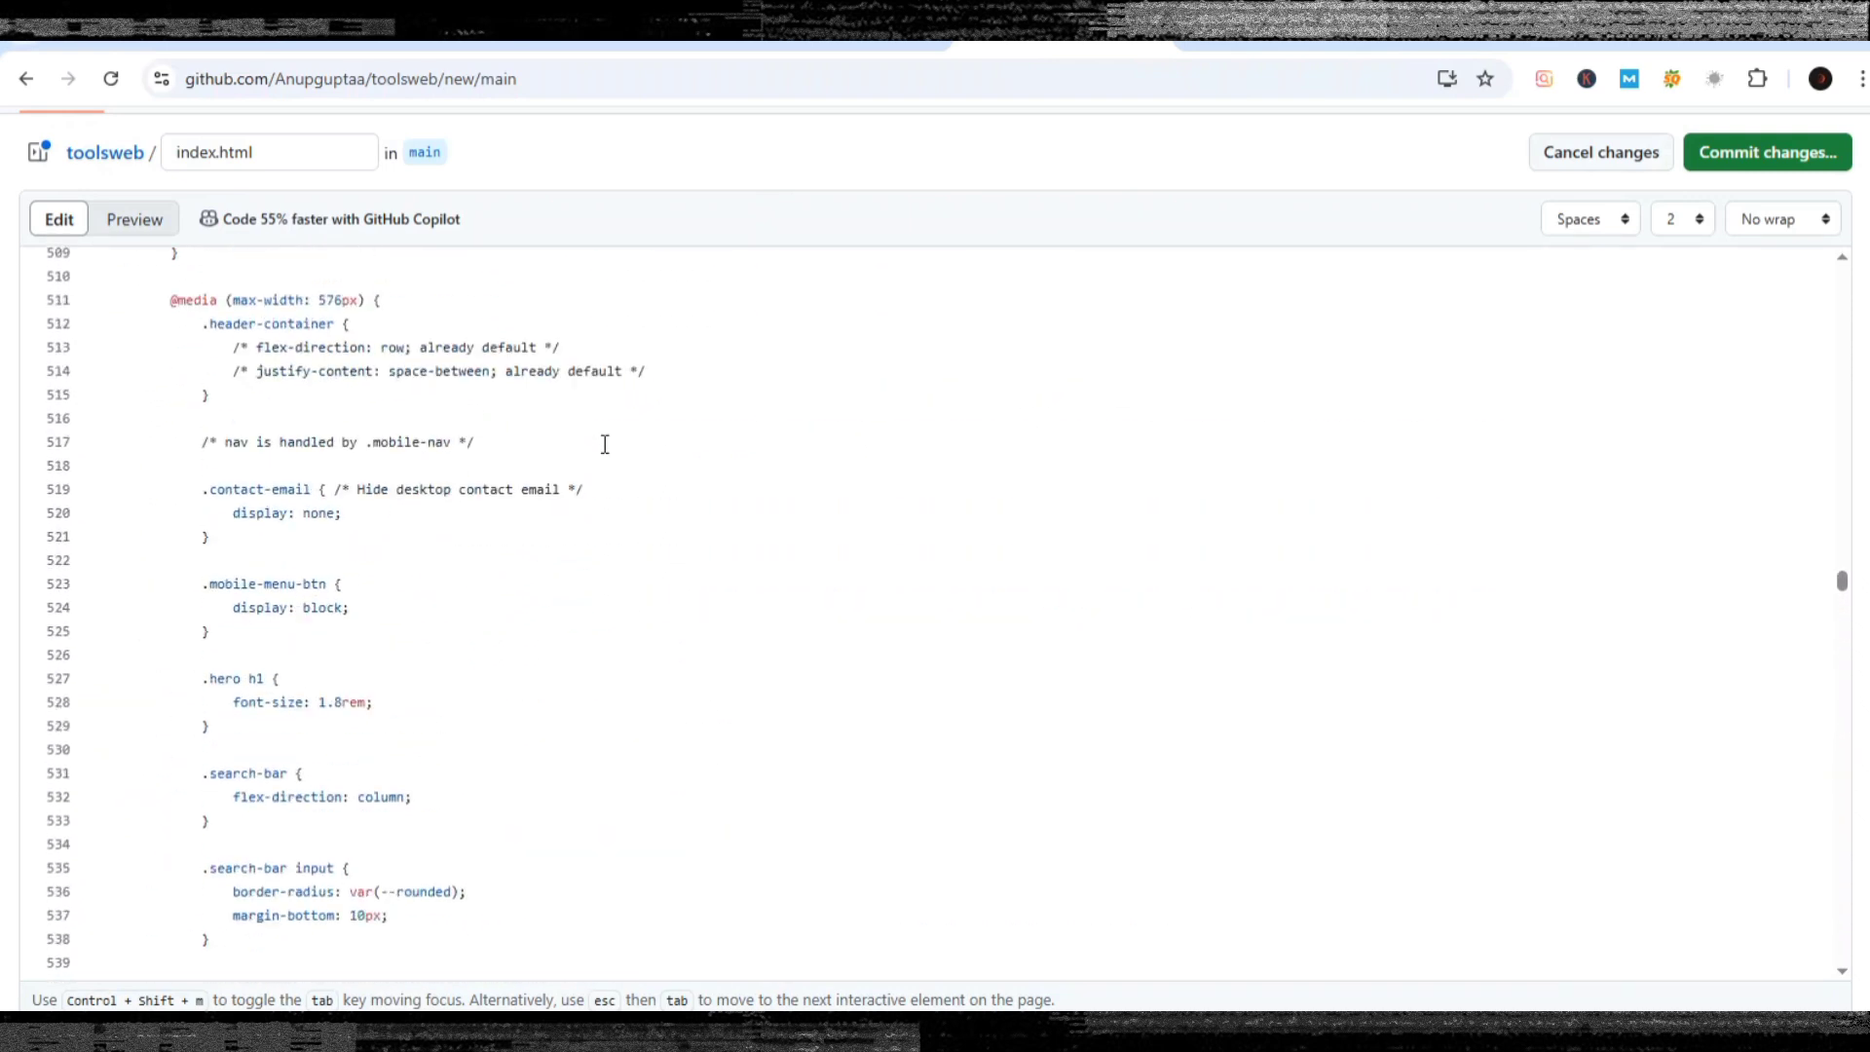
{"action": "scroll", "coordinate": [604, 444], "scroll_direction": "up", "scroll_amount": 20}
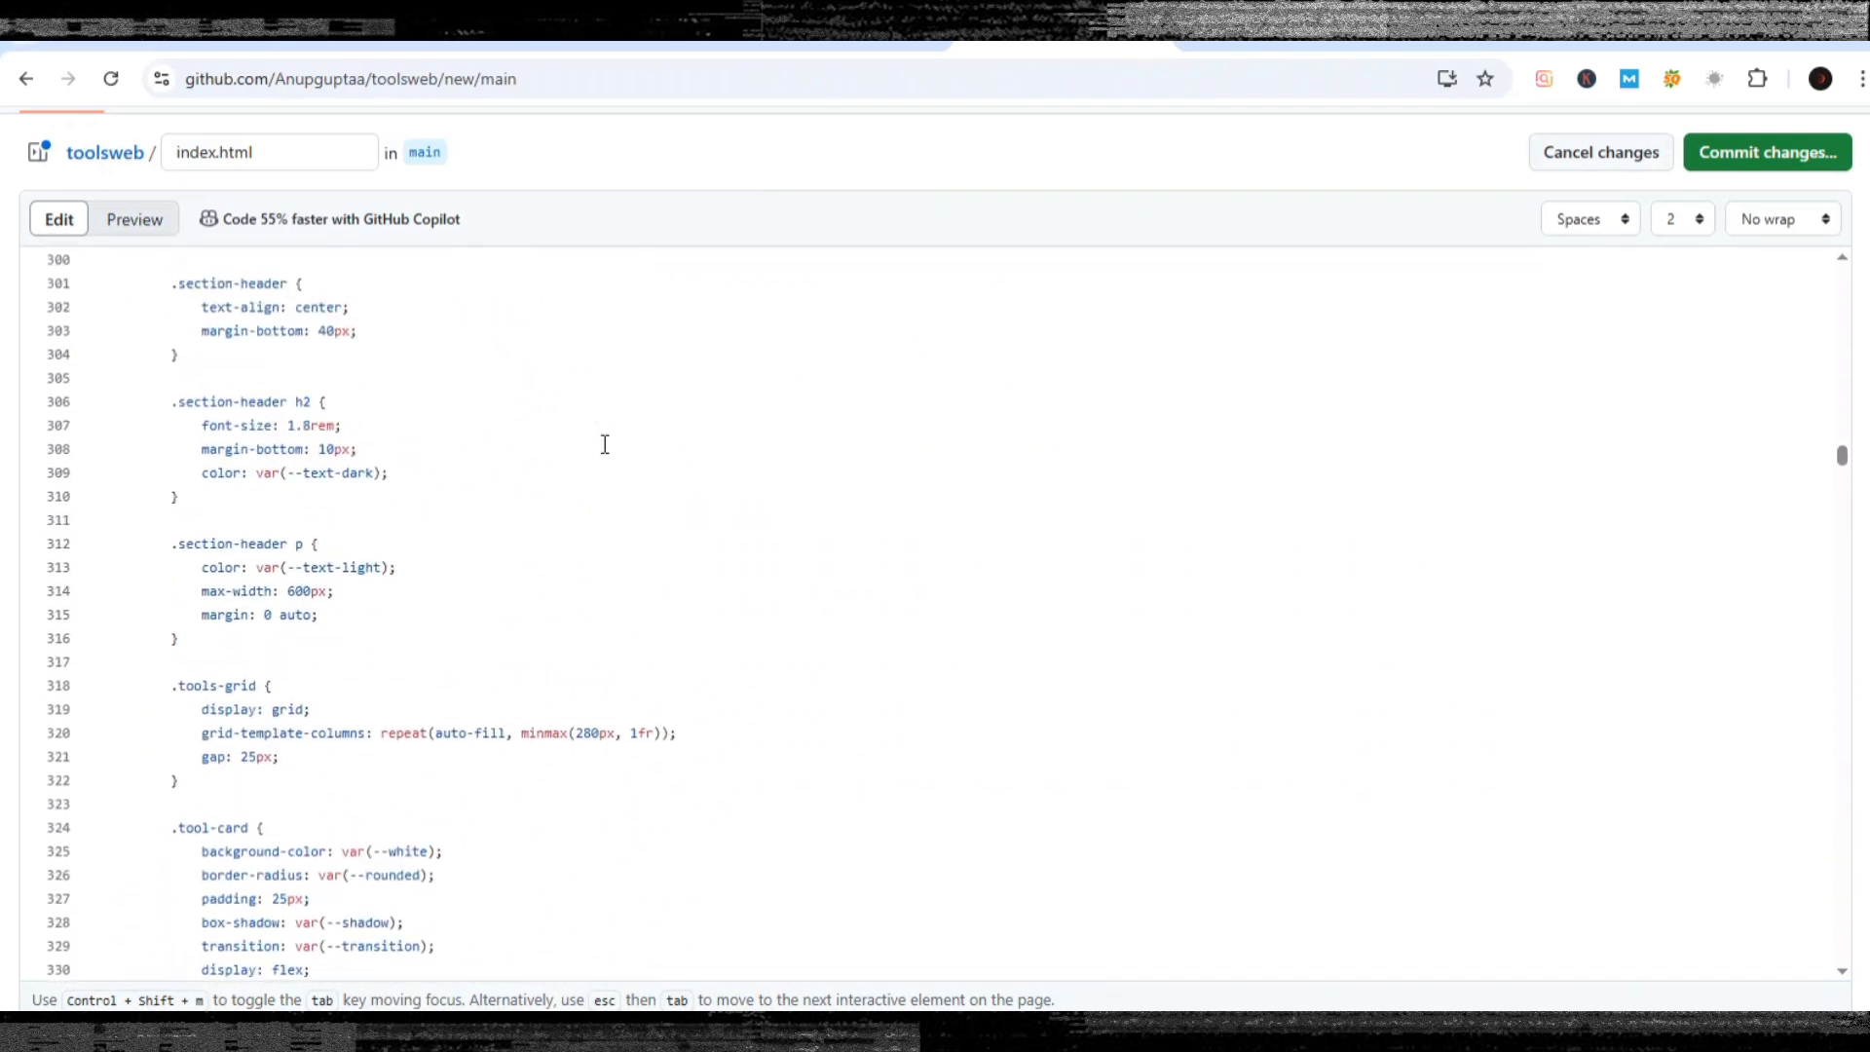
{"action": "scroll", "coordinate": [604, 445], "scroll_direction": "up", "scroll_amount": 20}
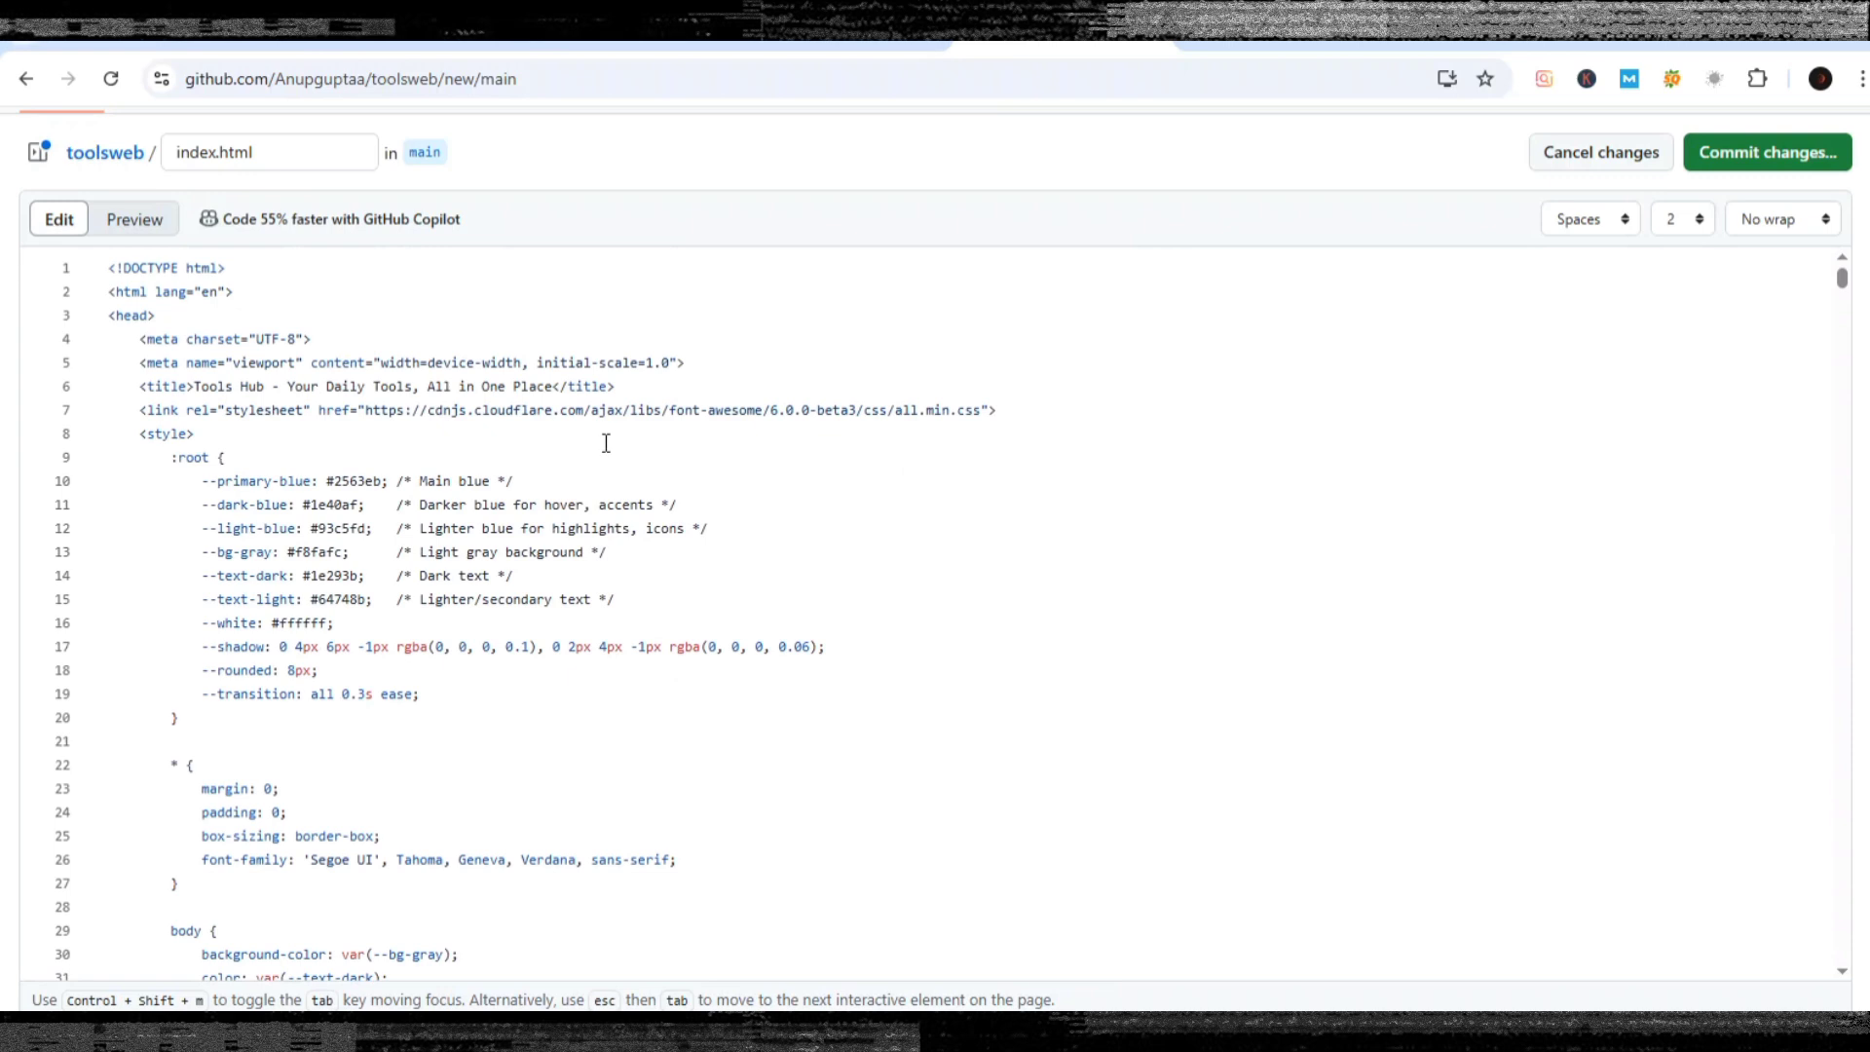
{"action": "left_click", "coordinate": [1766, 160]}
{"action": "left_click", "coordinate": [1143, 834]}
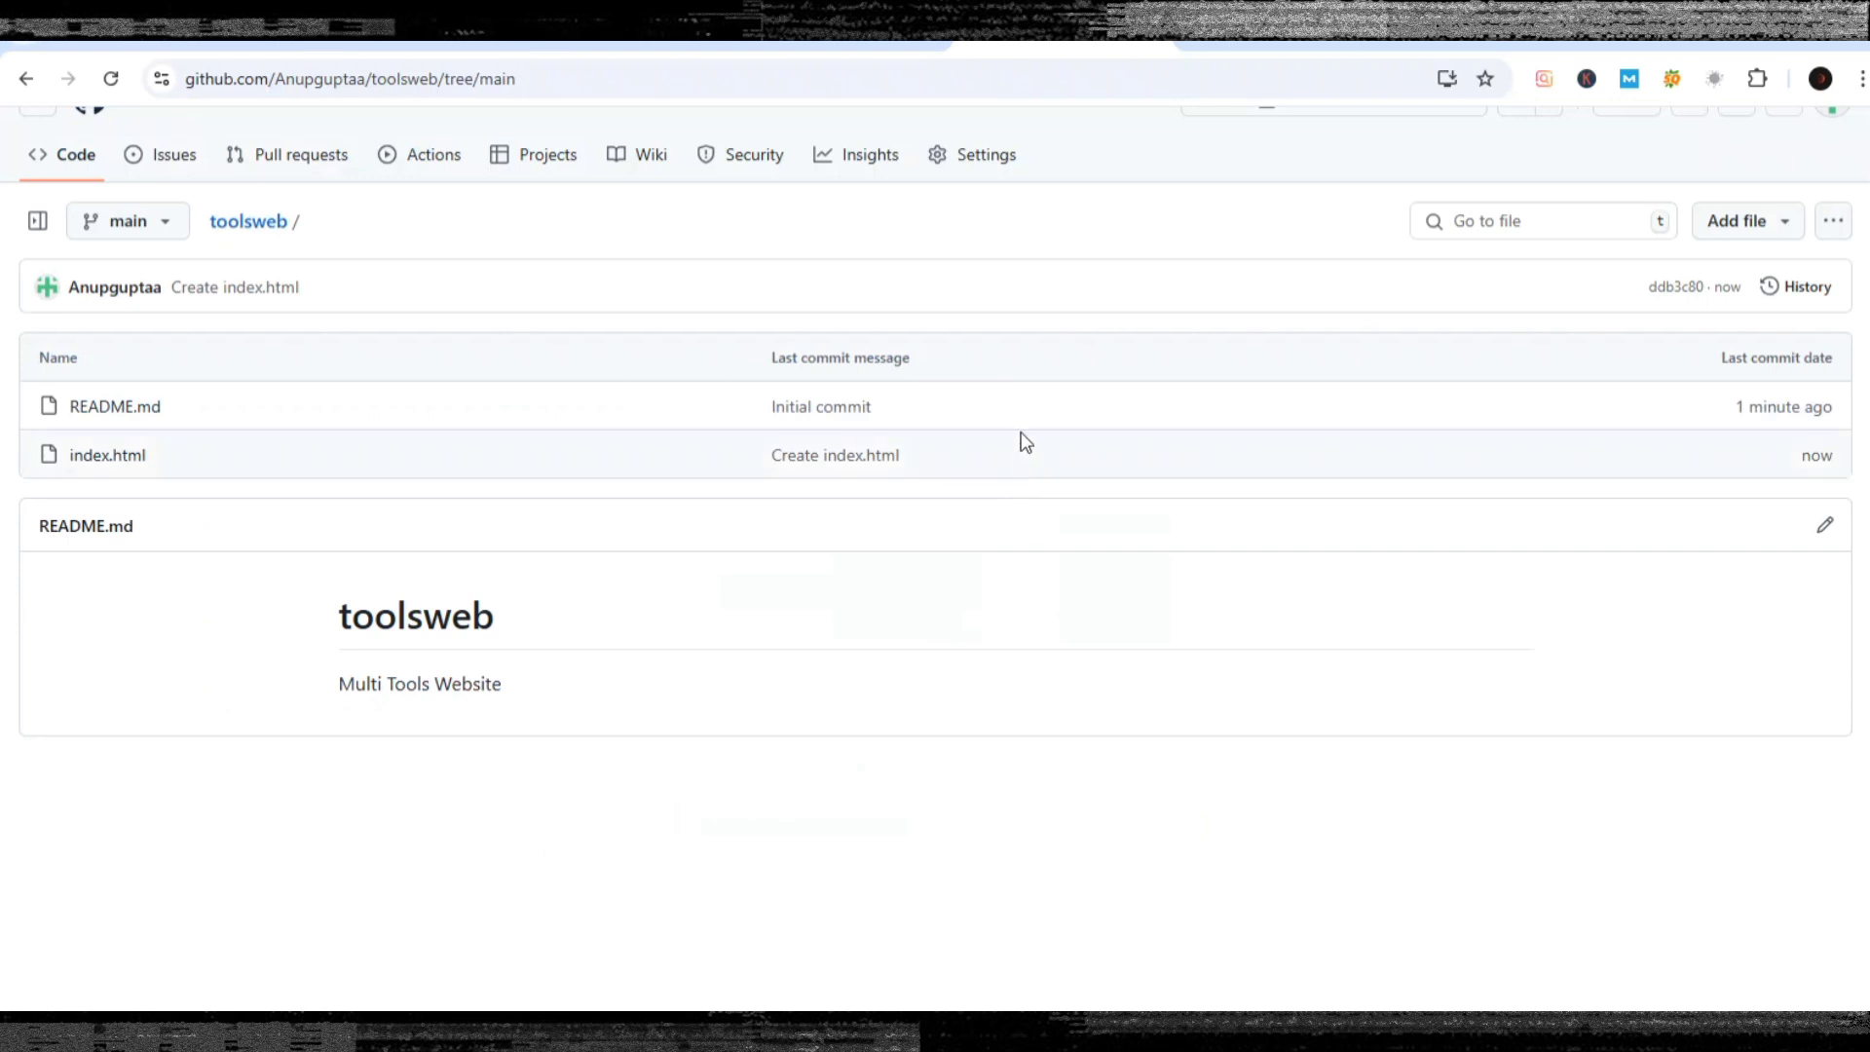
Enable GitHub Pages for the toolsweb repository, deploying from the main branch and / (root) folder.
{"action": "left_click", "coordinate": [971, 158]}
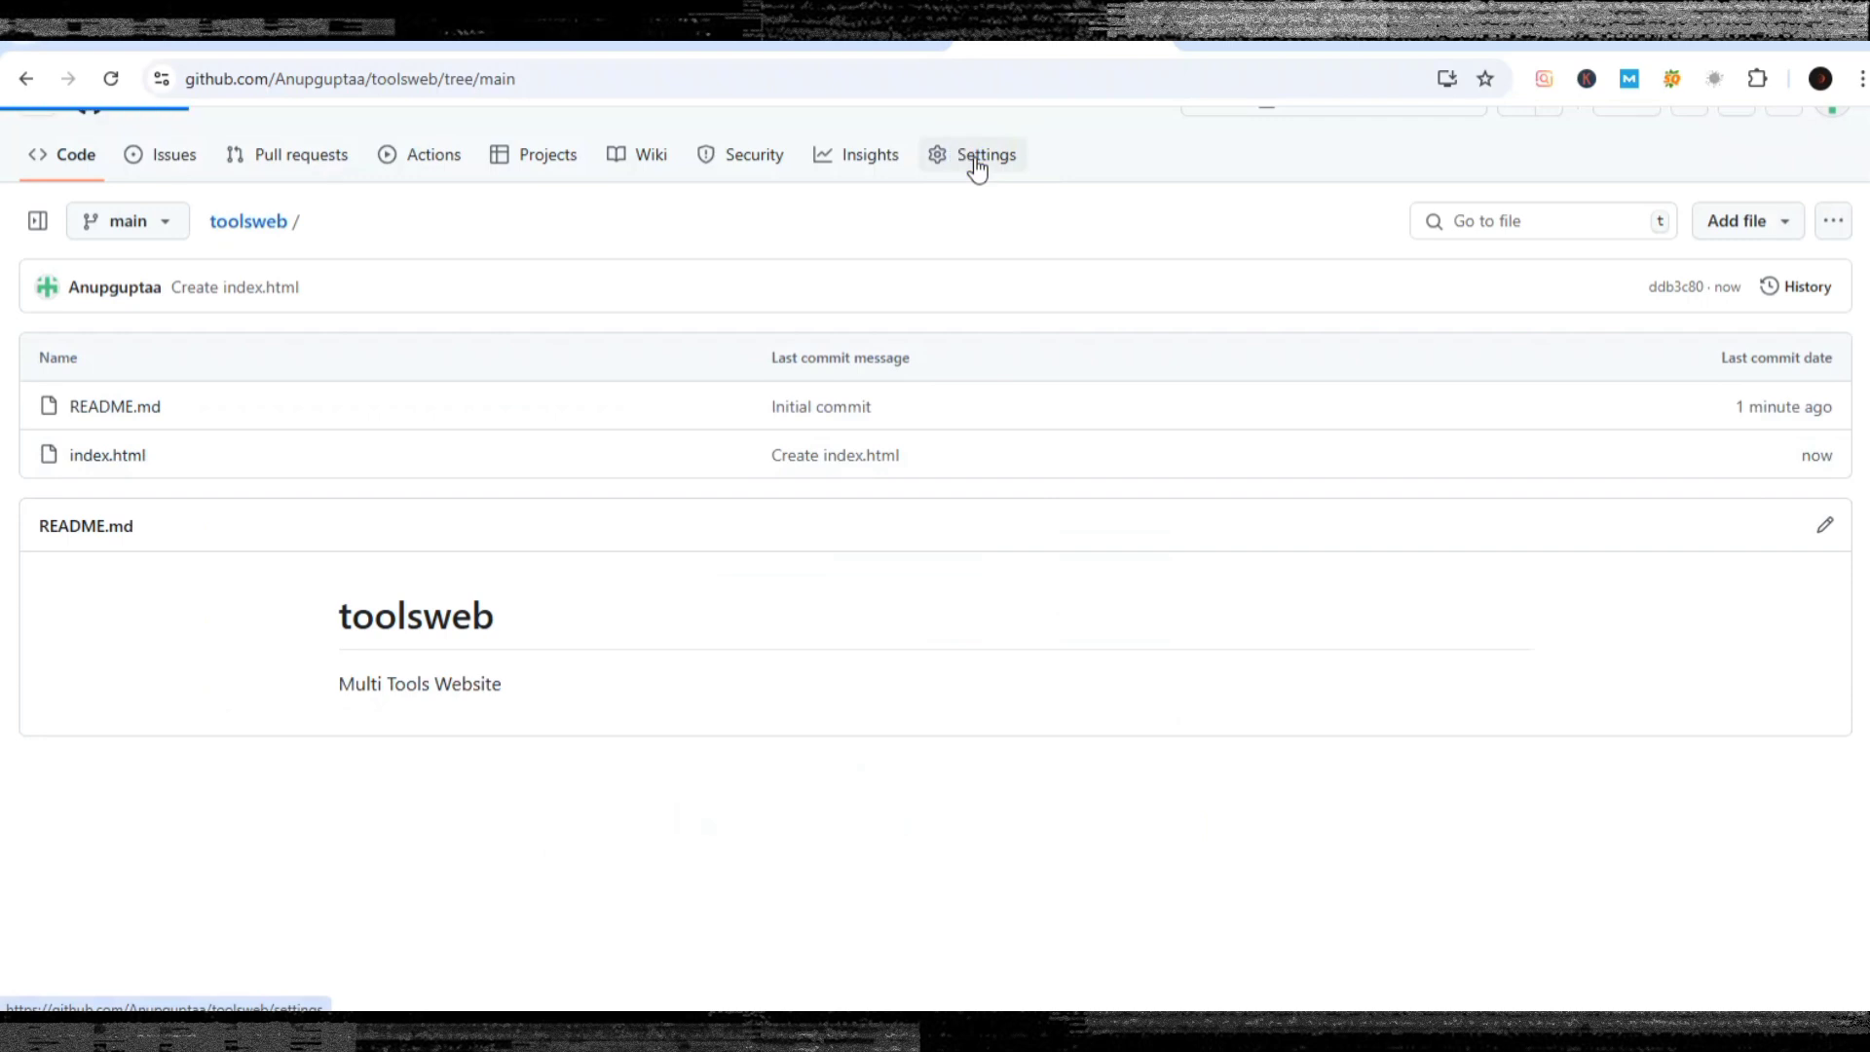
{"action": "left_click", "coordinate": [265, 772]}
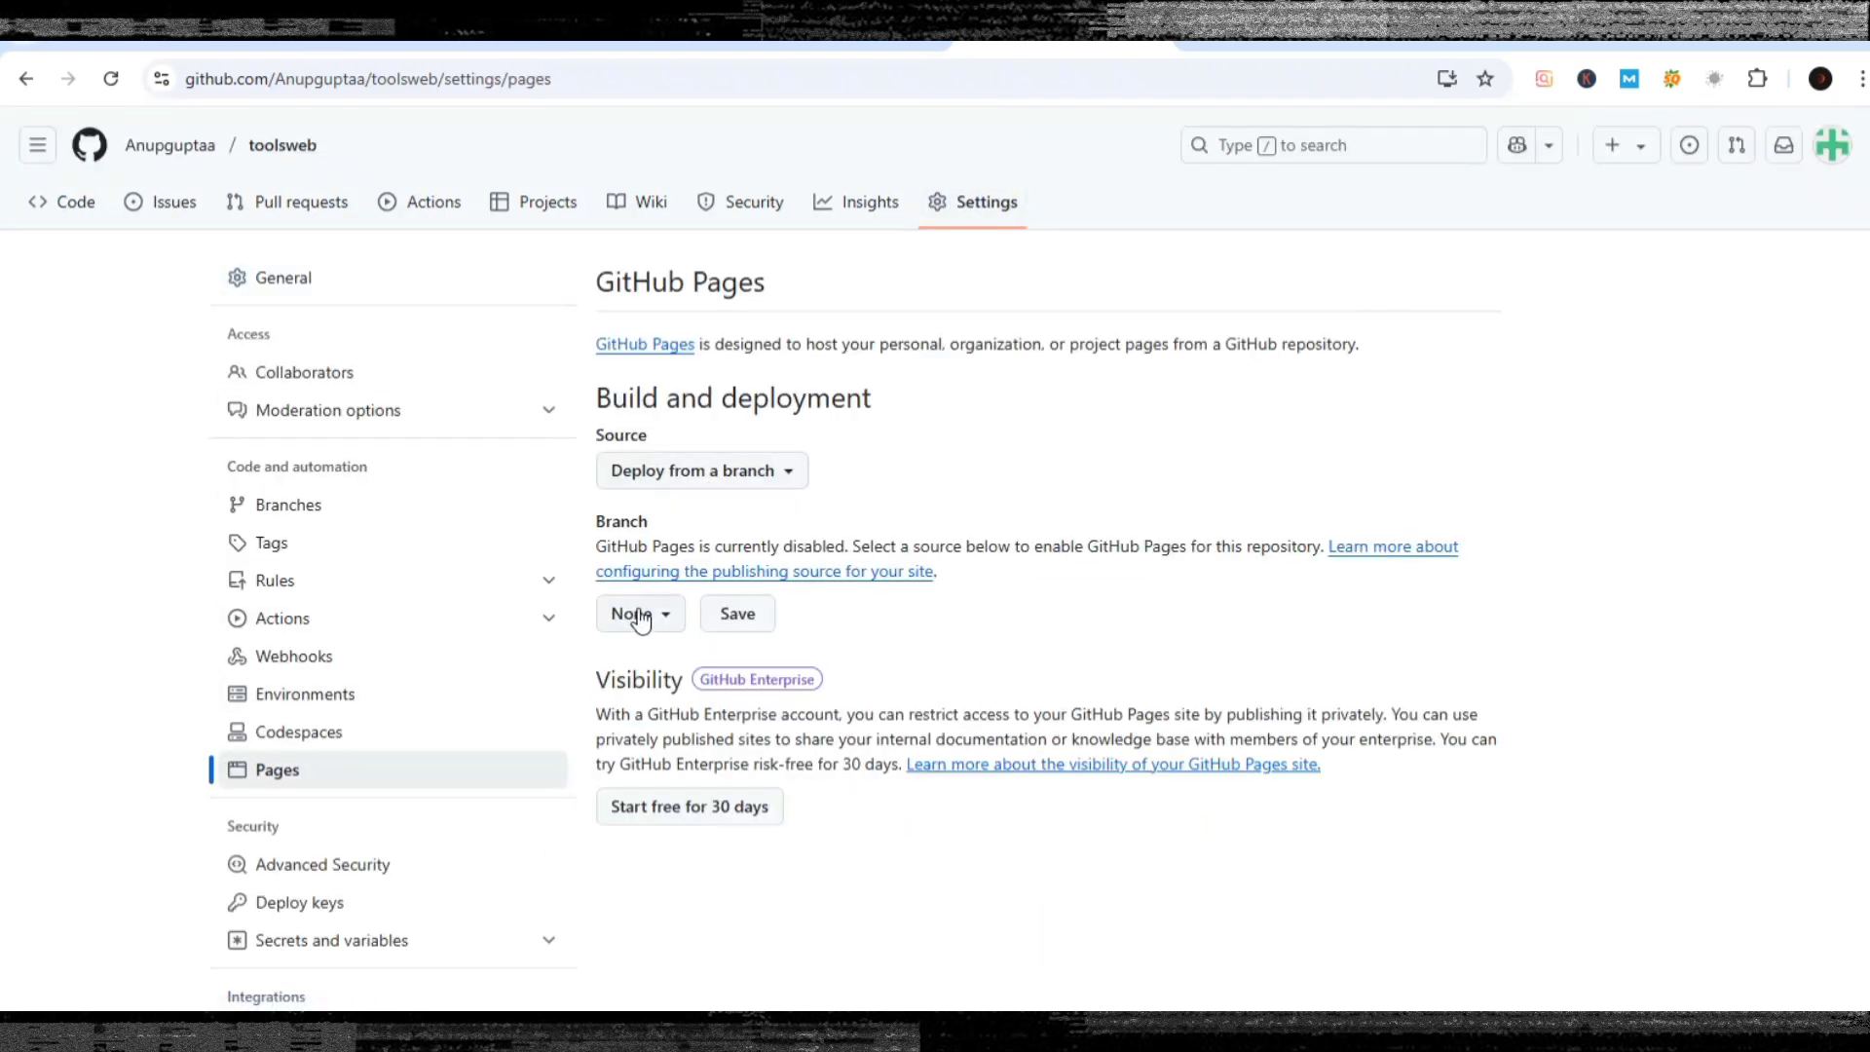
{"action": "left_click", "coordinate": [637, 615]}
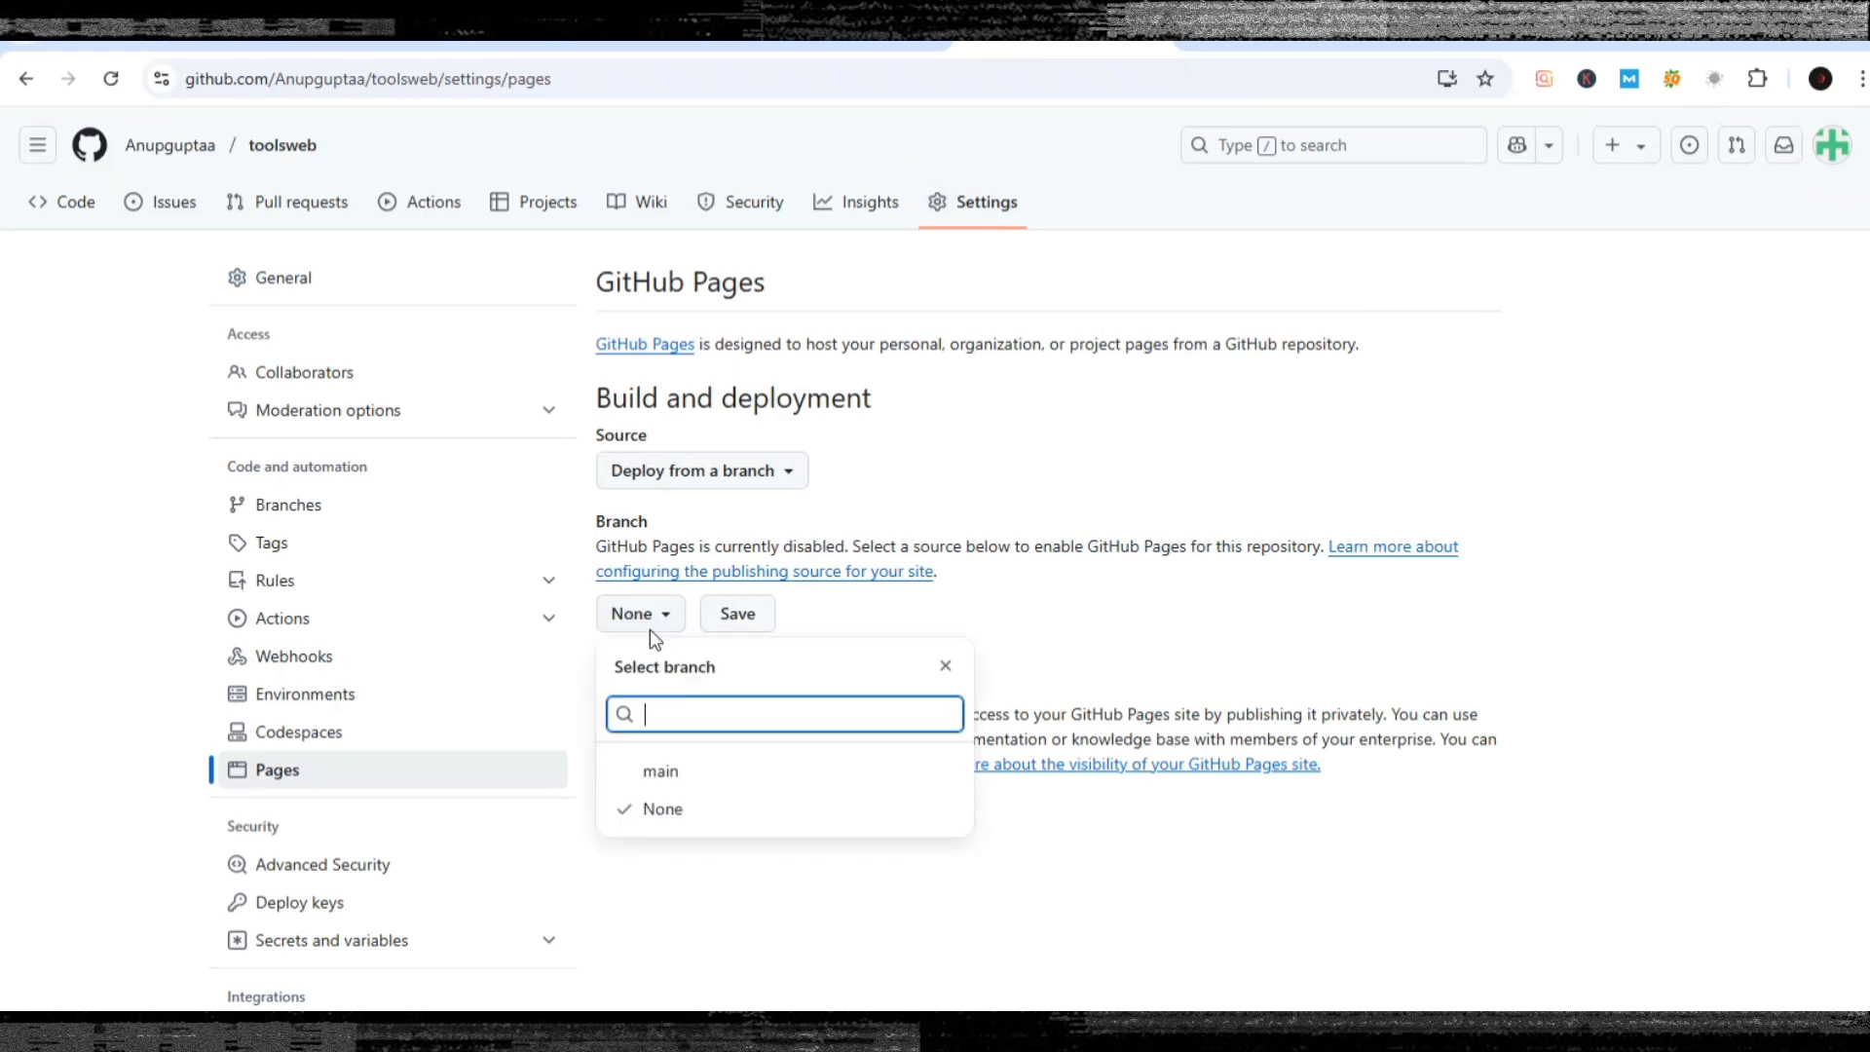
{"action": "left_click", "coordinate": [651, 771]}
{"action": "left_click", "coordinate": [908, 614]}
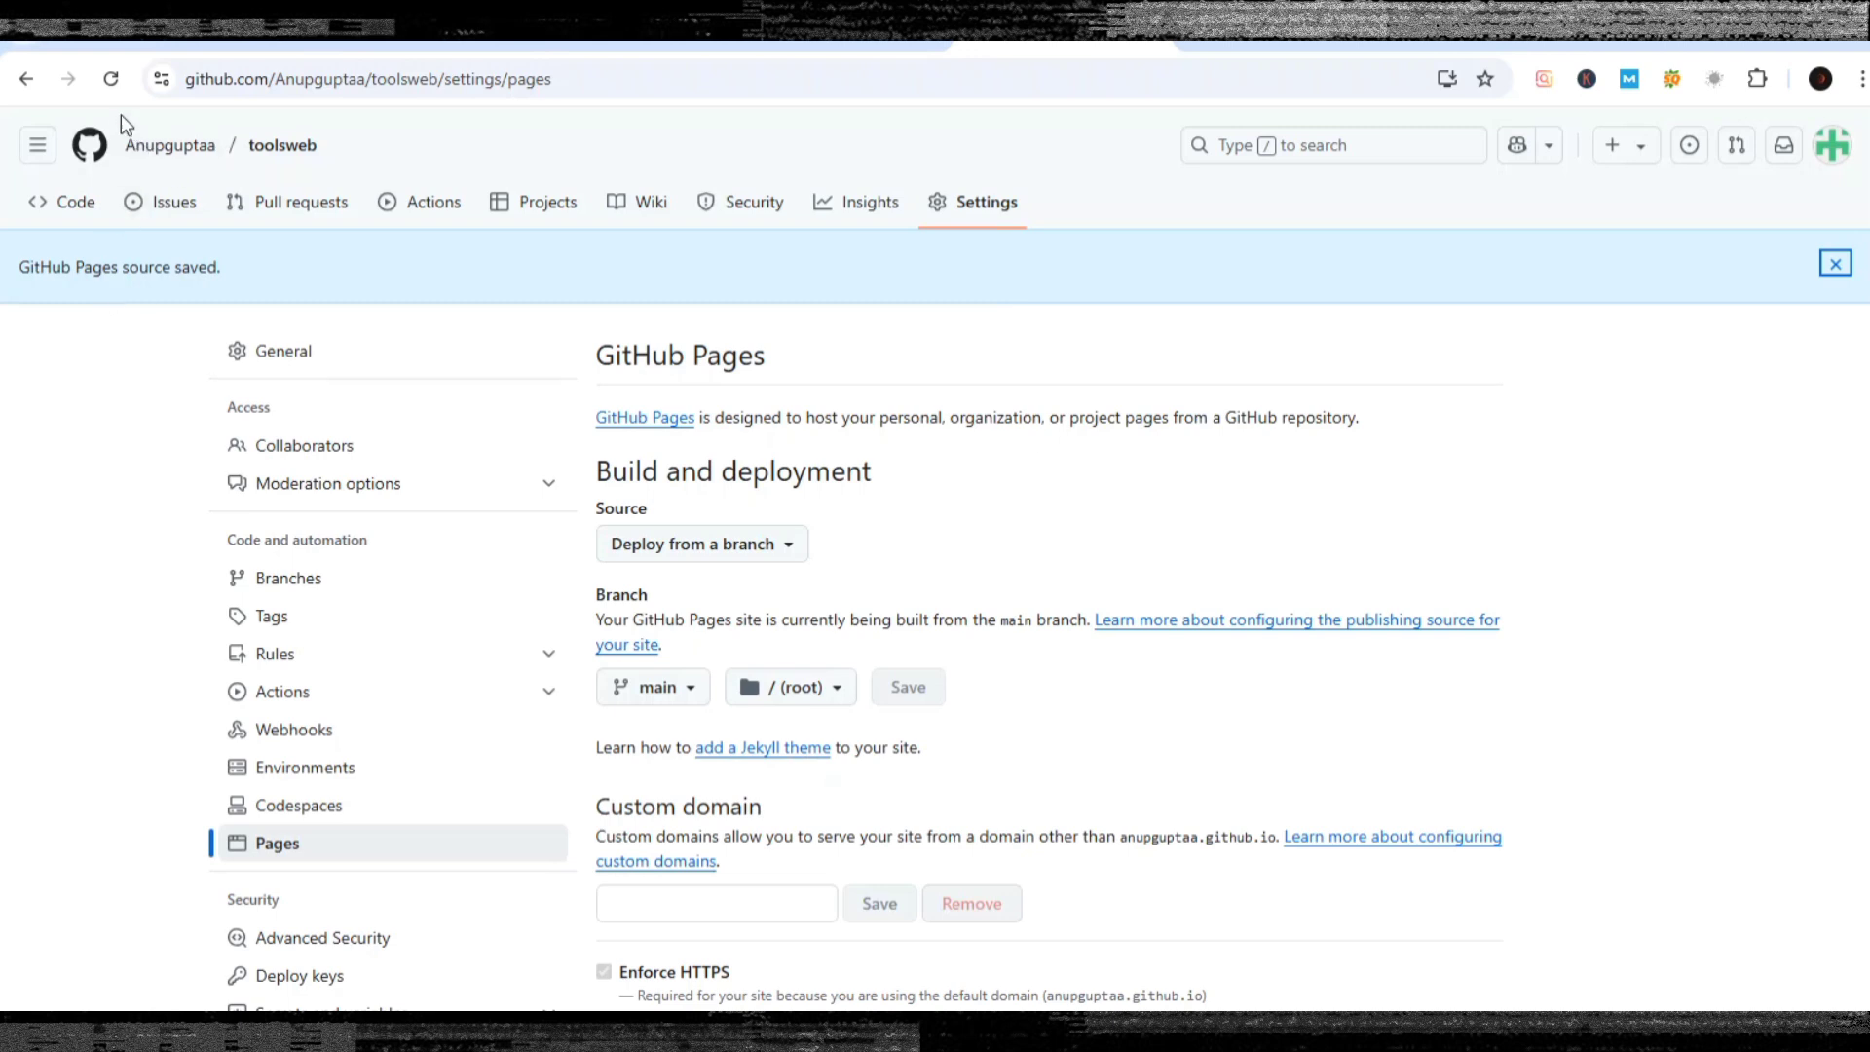
Refresh the GitHub Pages settings until the live site address is listed, and open the published site.
{"action": "left_click", "coordinate": [115, 90]}
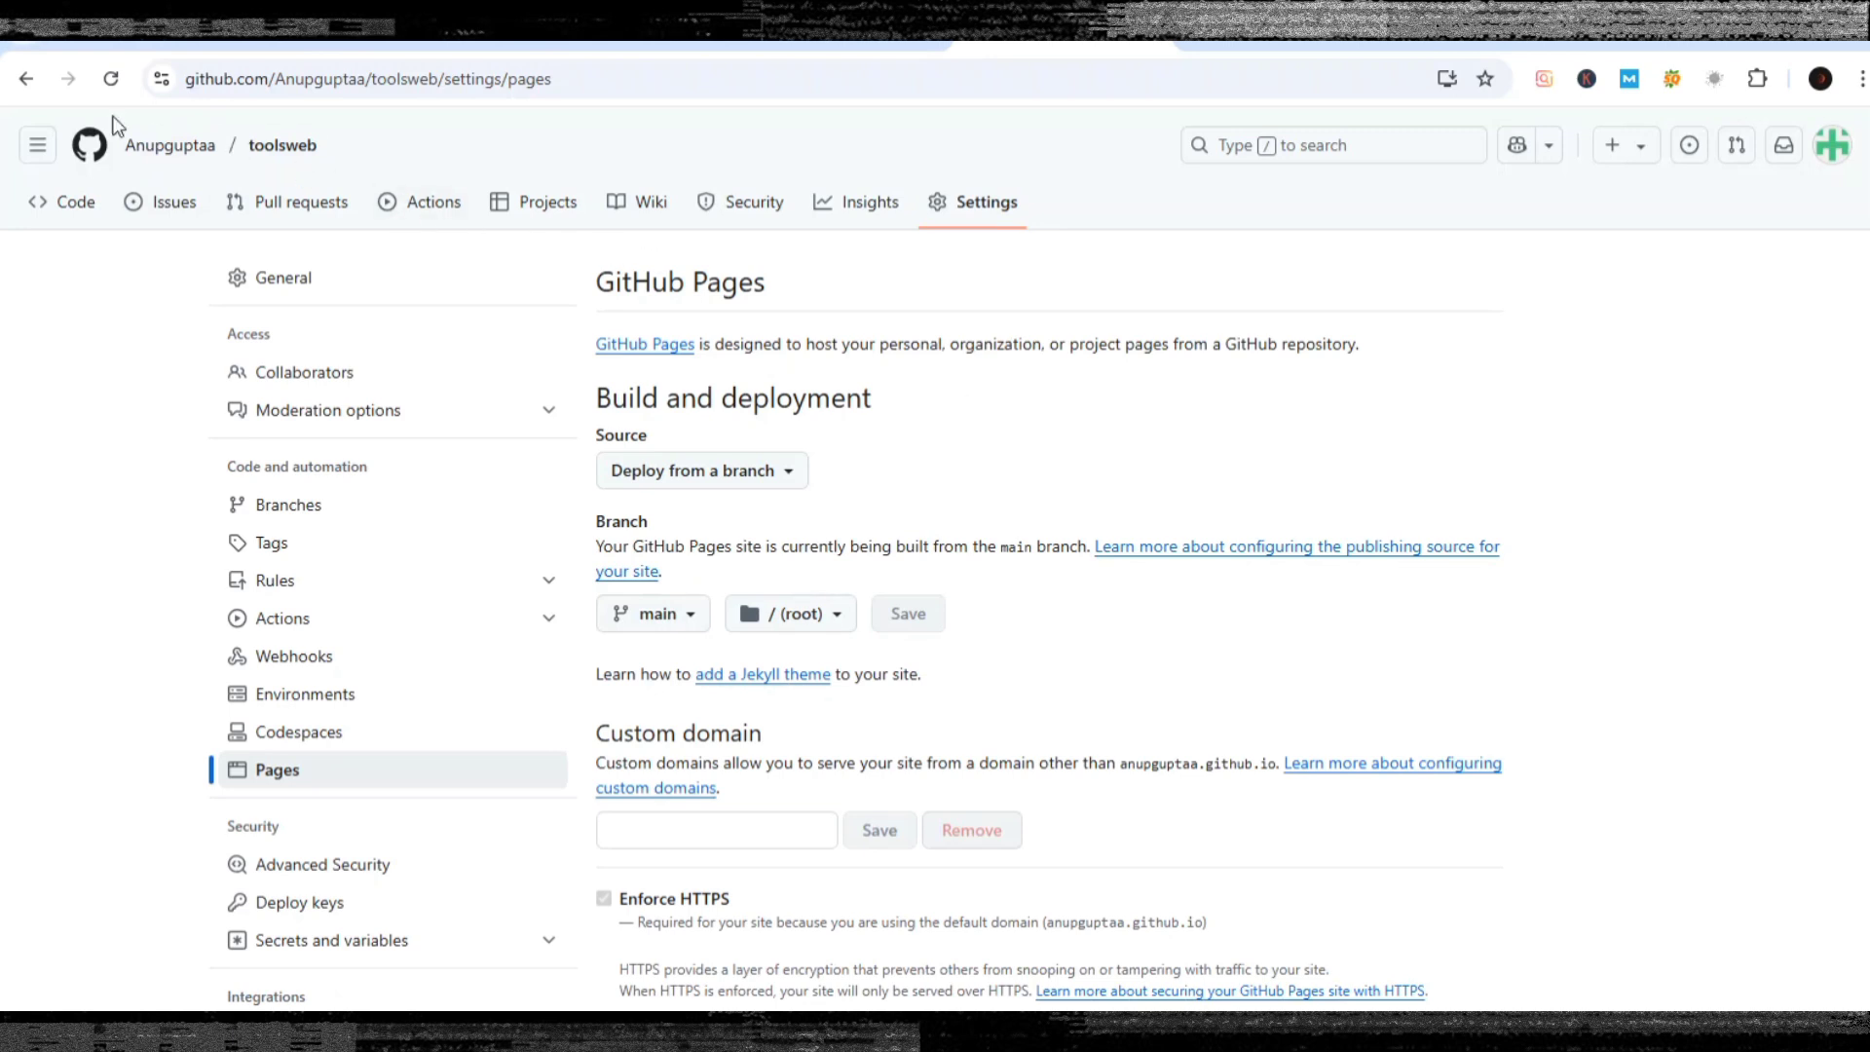
{"action": "left_click", "coordinate": [107, 82]}
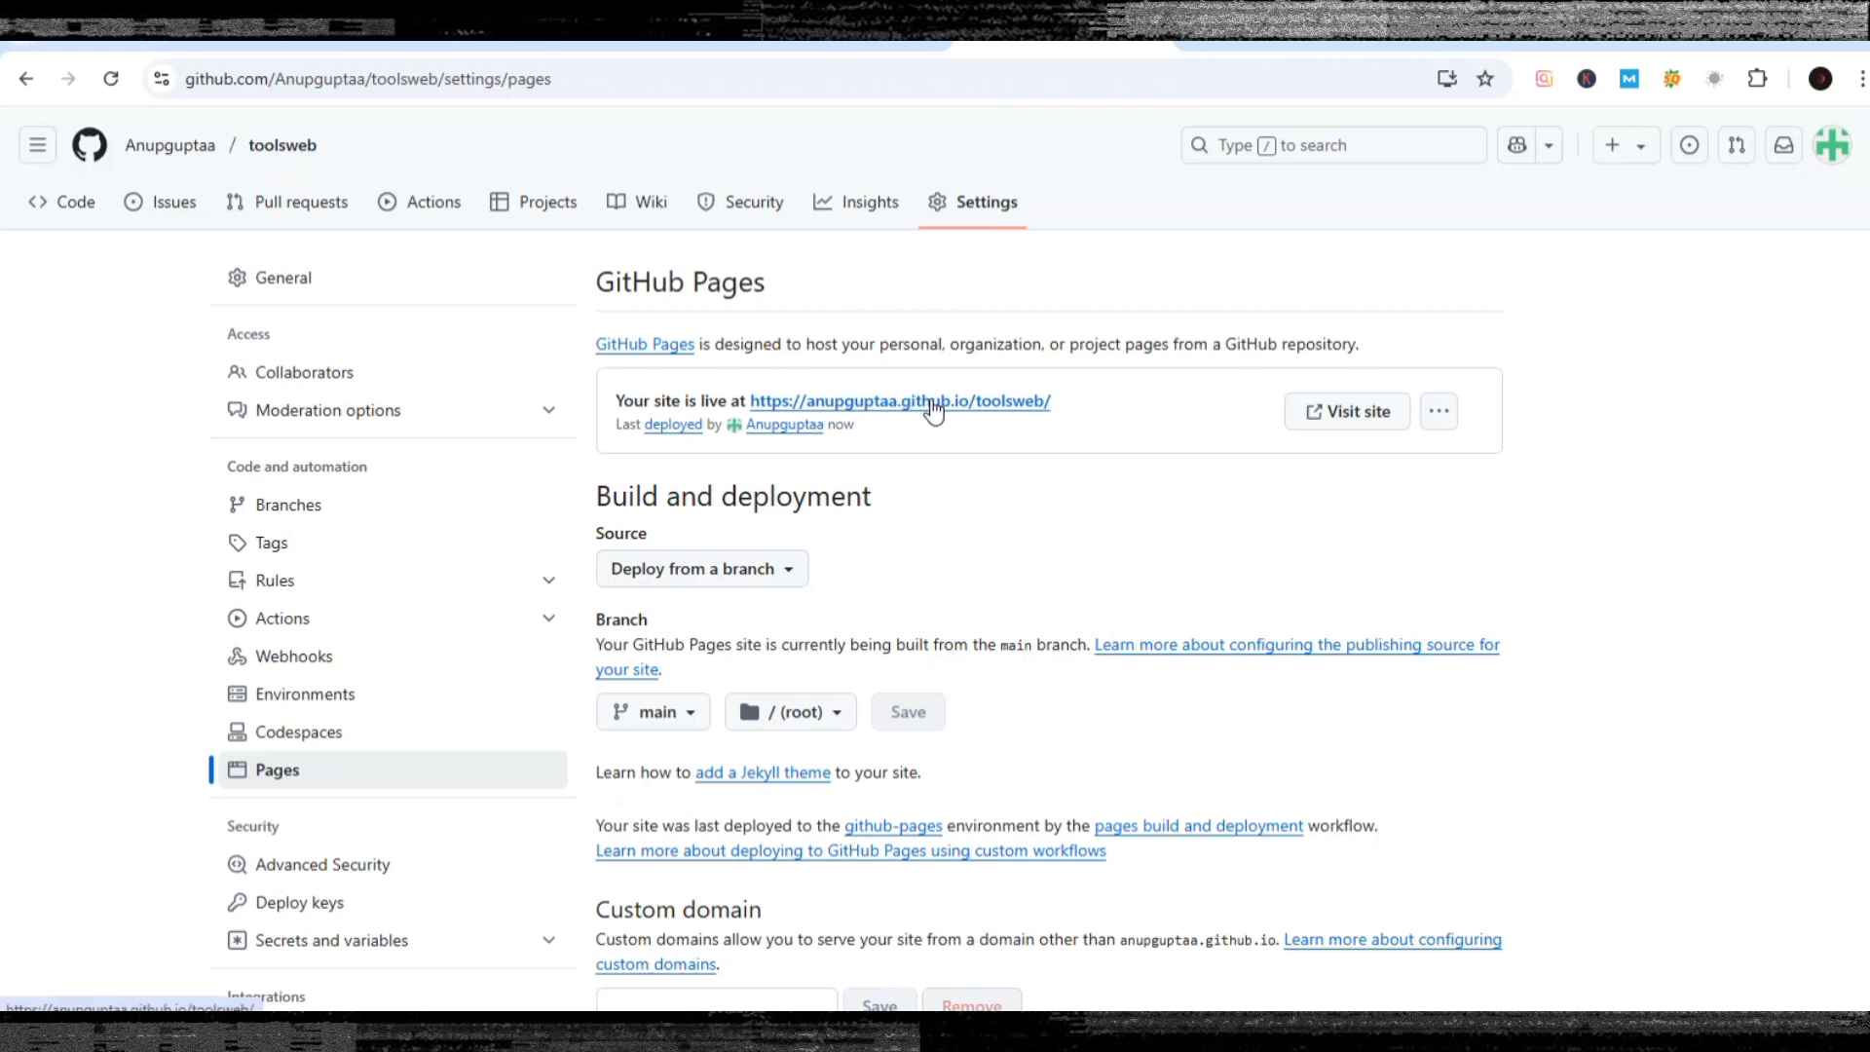
{"action": "left_click", "coordinate": [931, 404]}
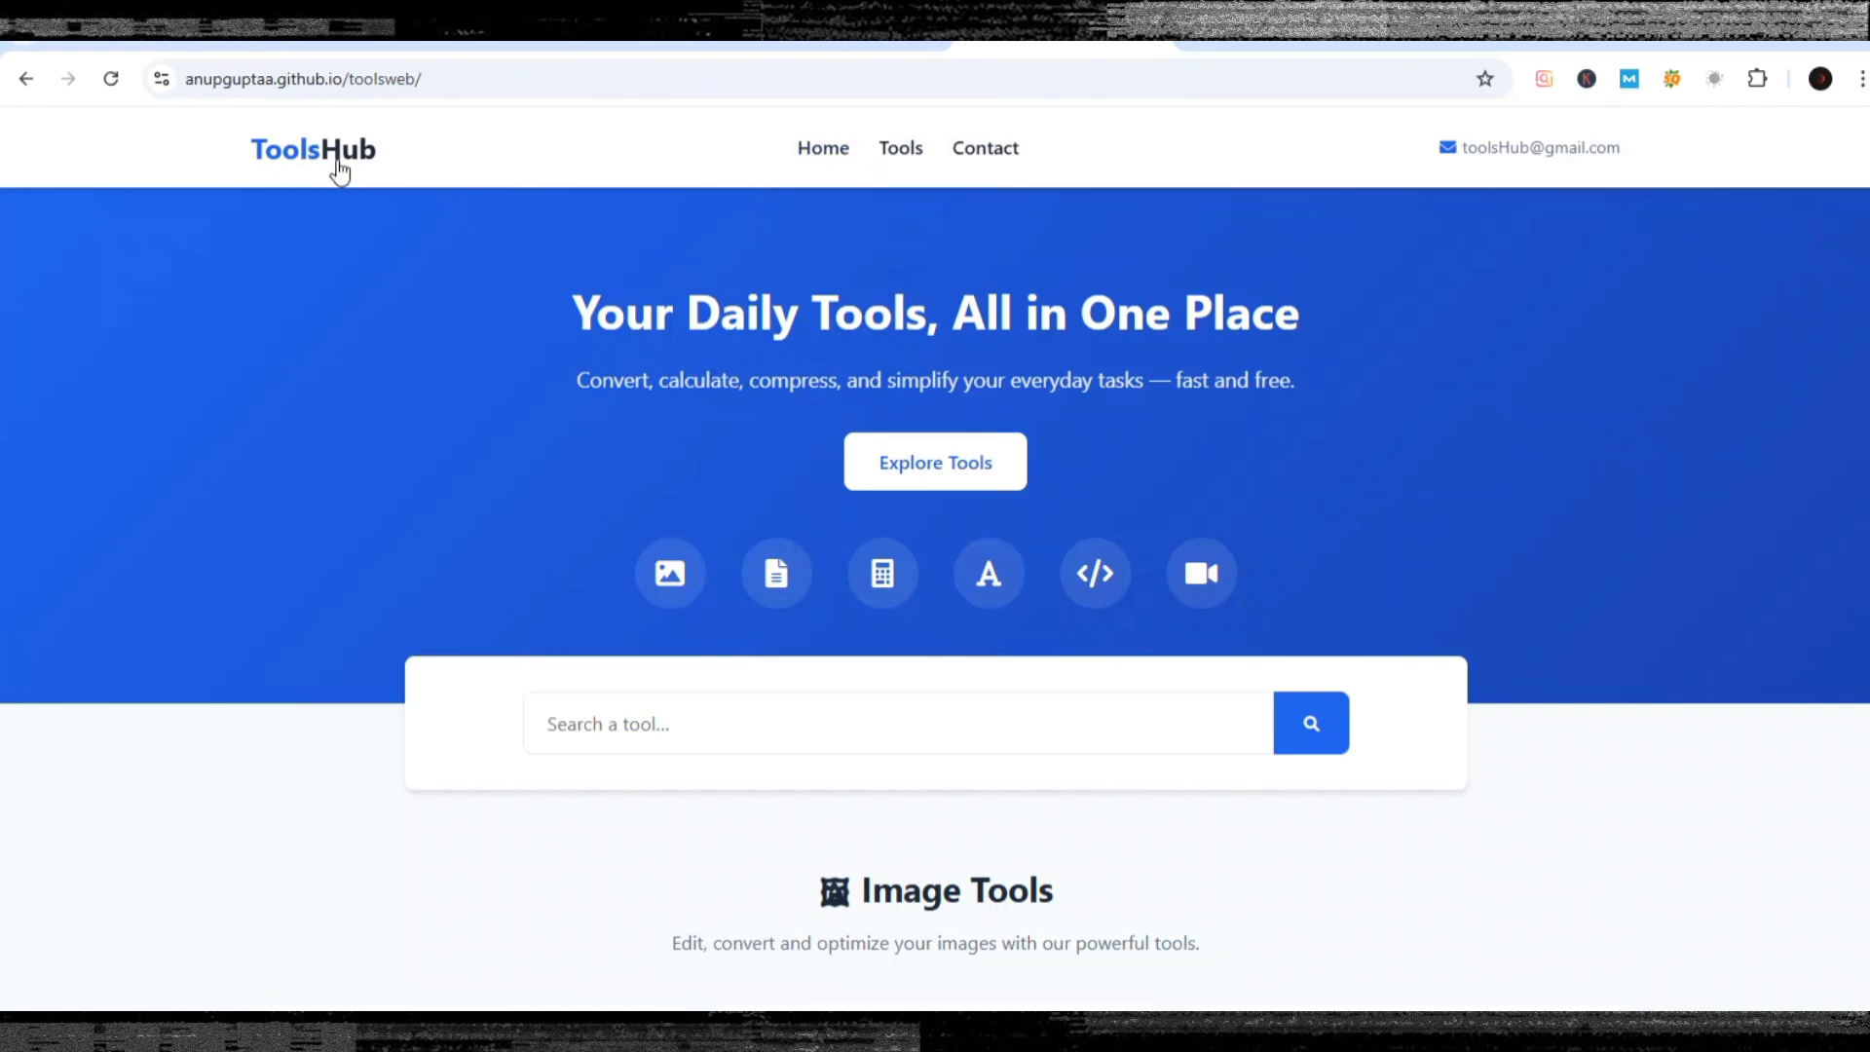
Test the Home, Tools and Contact navigation links on the published ToolsHub homepage.
{"action": "left_click", "coordinate": [813, 156]}
{"action": "left_click", "coordinate": [889, 151]}
{"action": "left_click", "coordinate": [899, 159]}
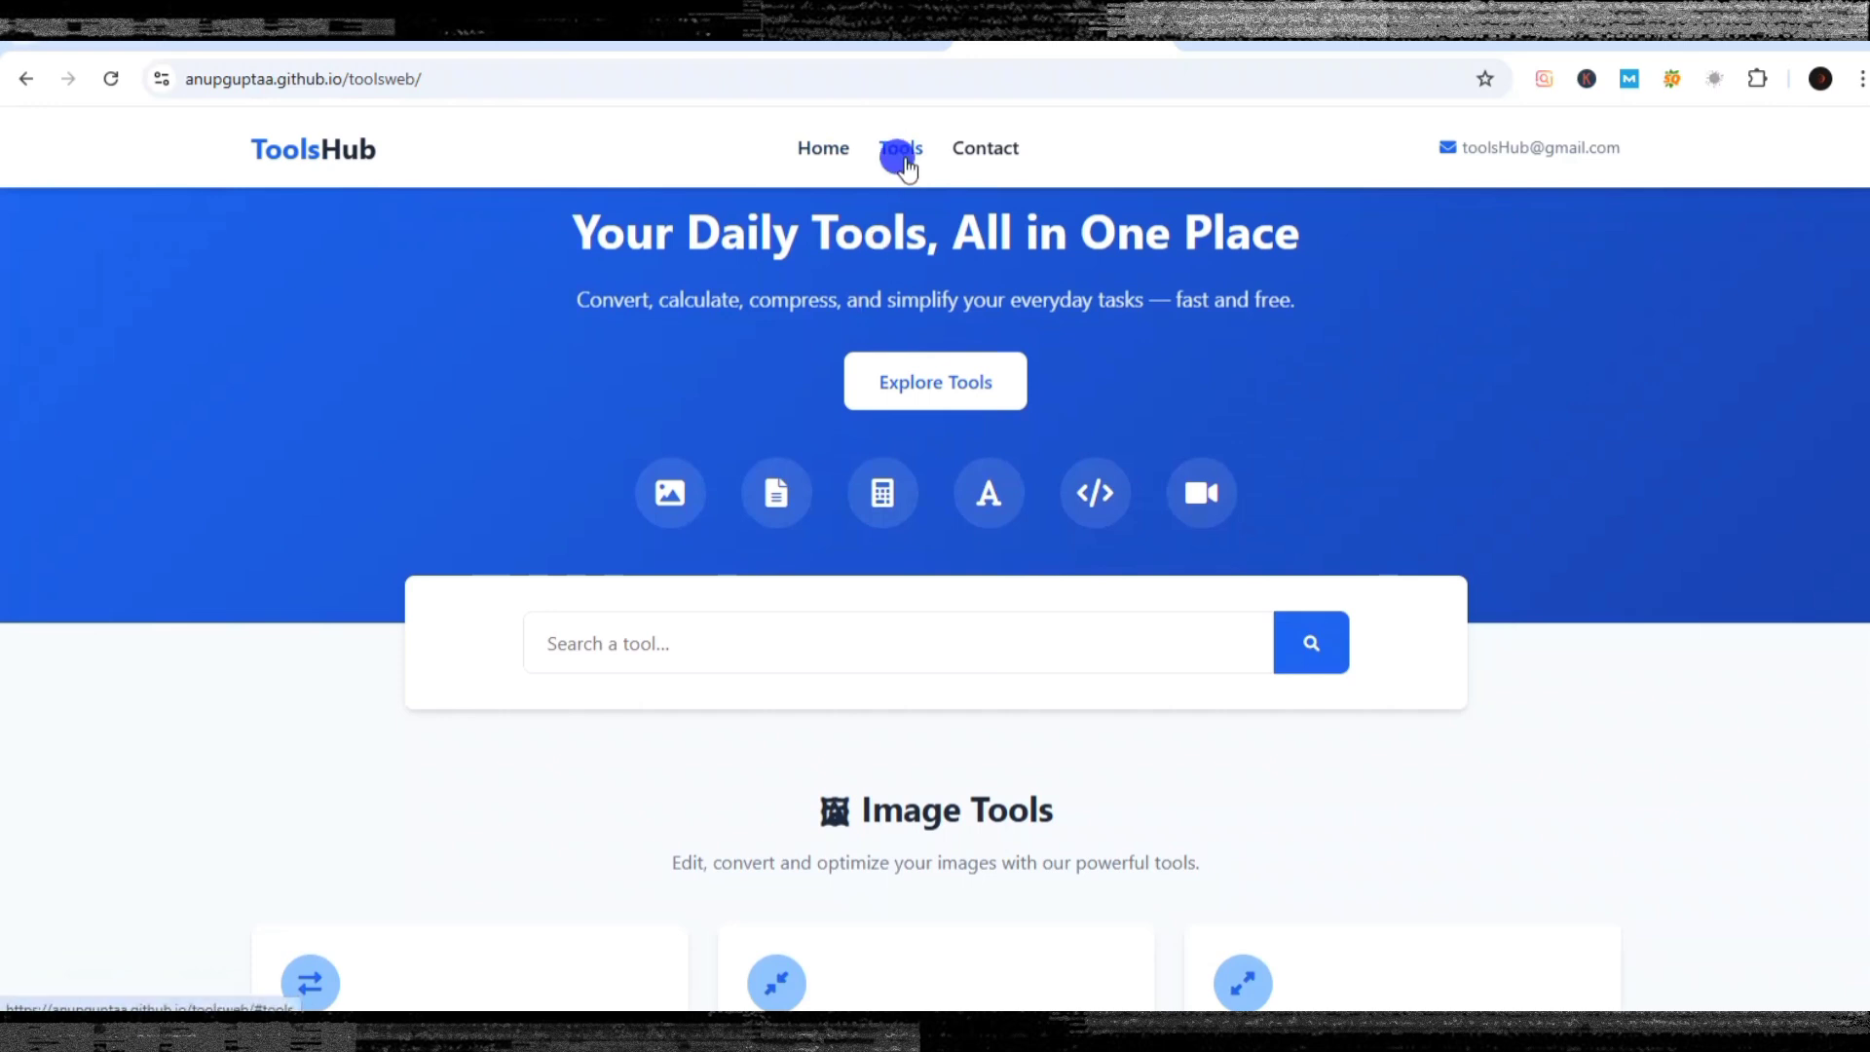
{"action": "left_click", "coordinate": [991, 151]}
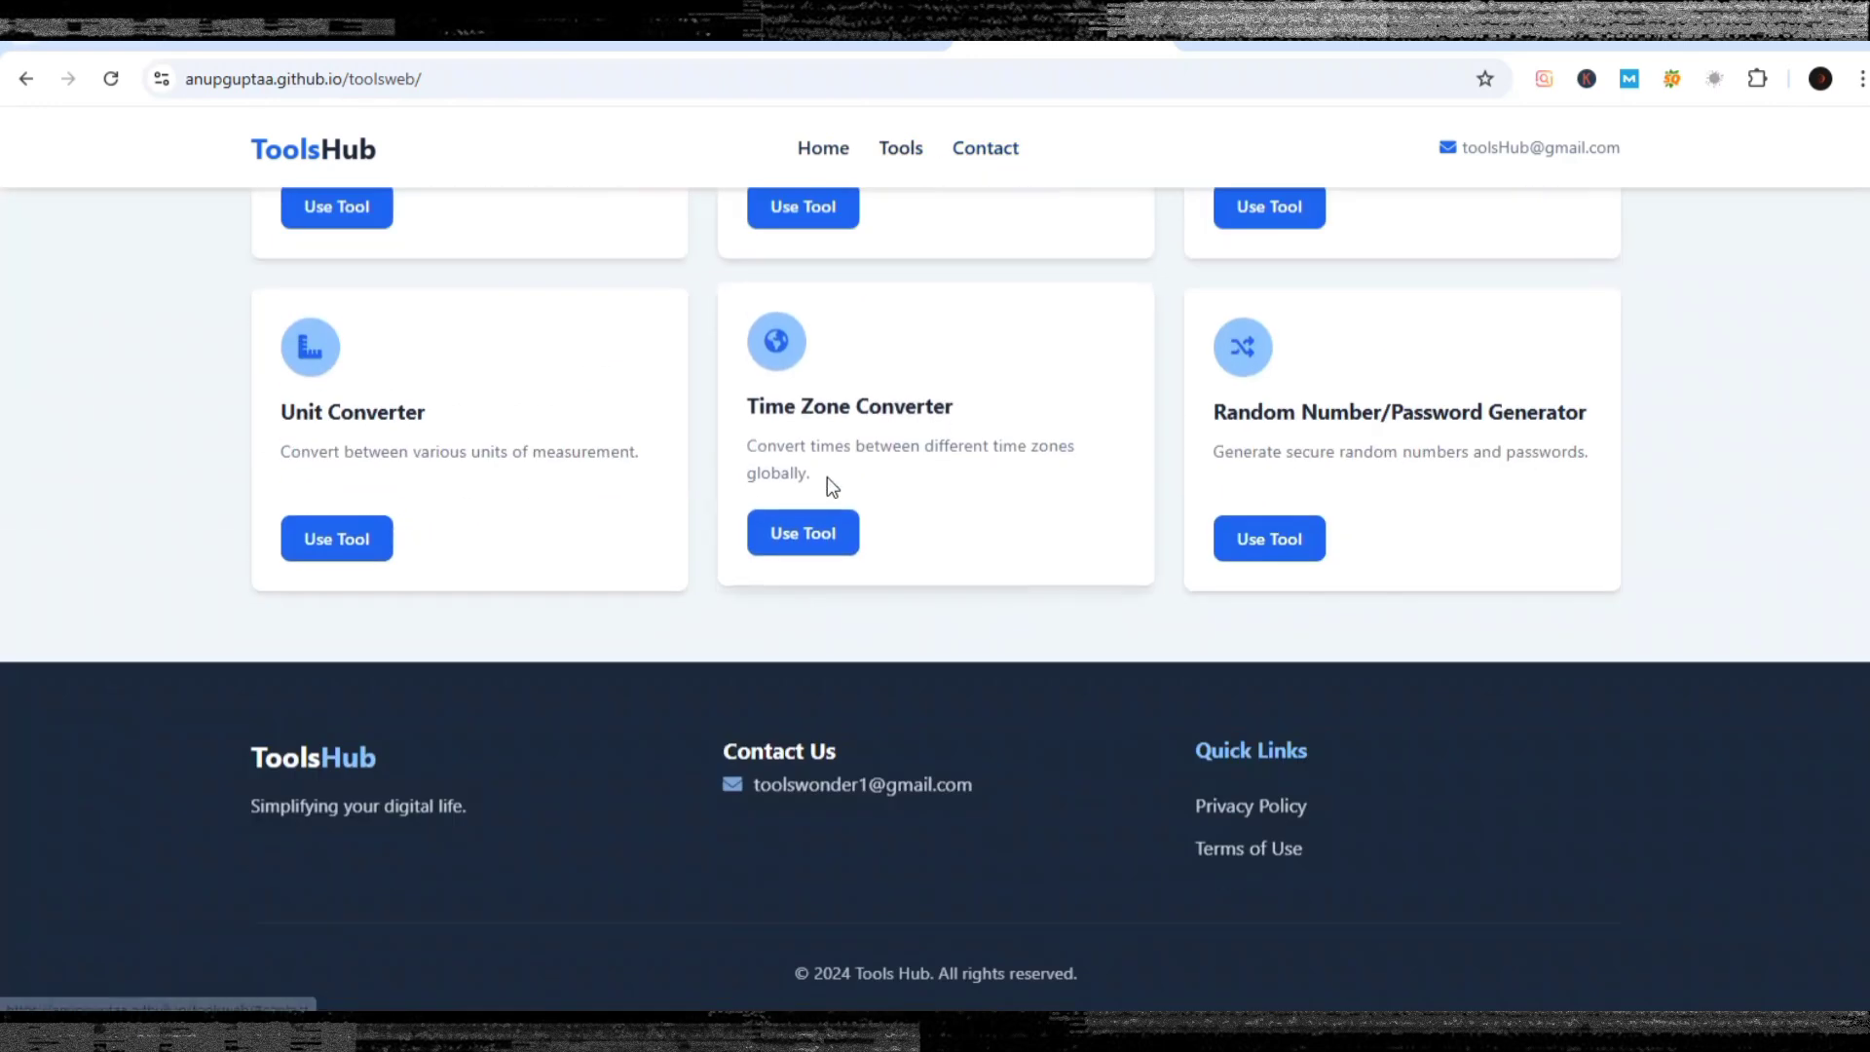
Examine the tool sections of the published homepage, from Image Tools through Calculator Tools to SEO & Marketing Tools.
{"action": "scroll", "coordinate": [806, 556], "scroll_direction": "up", "scroll_amount": 20}
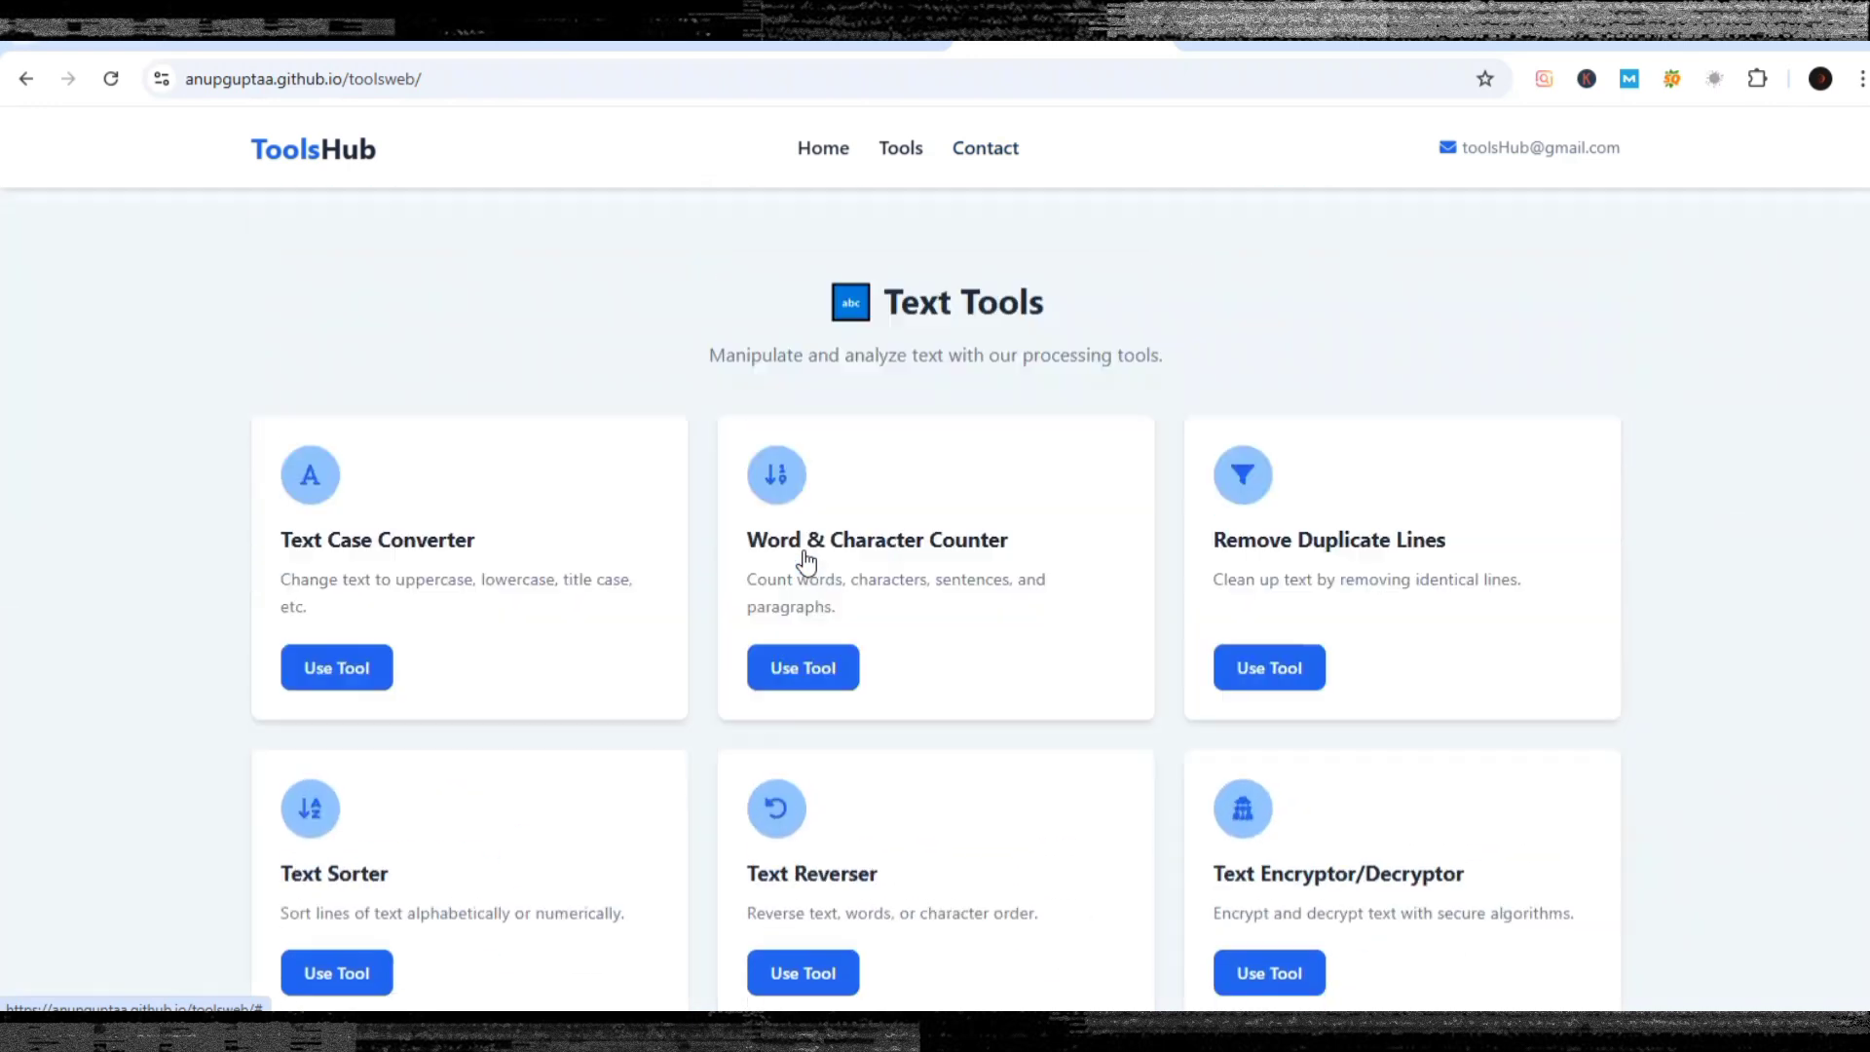
{"action": "scroll", "coordinate": [1035, 282], "scroll_direction": "up", "scroll_amount": 15}
{"action": "scroll", "coordinate": [1034, 283], "scroll_direction": "down", "scroll_amount": 5}
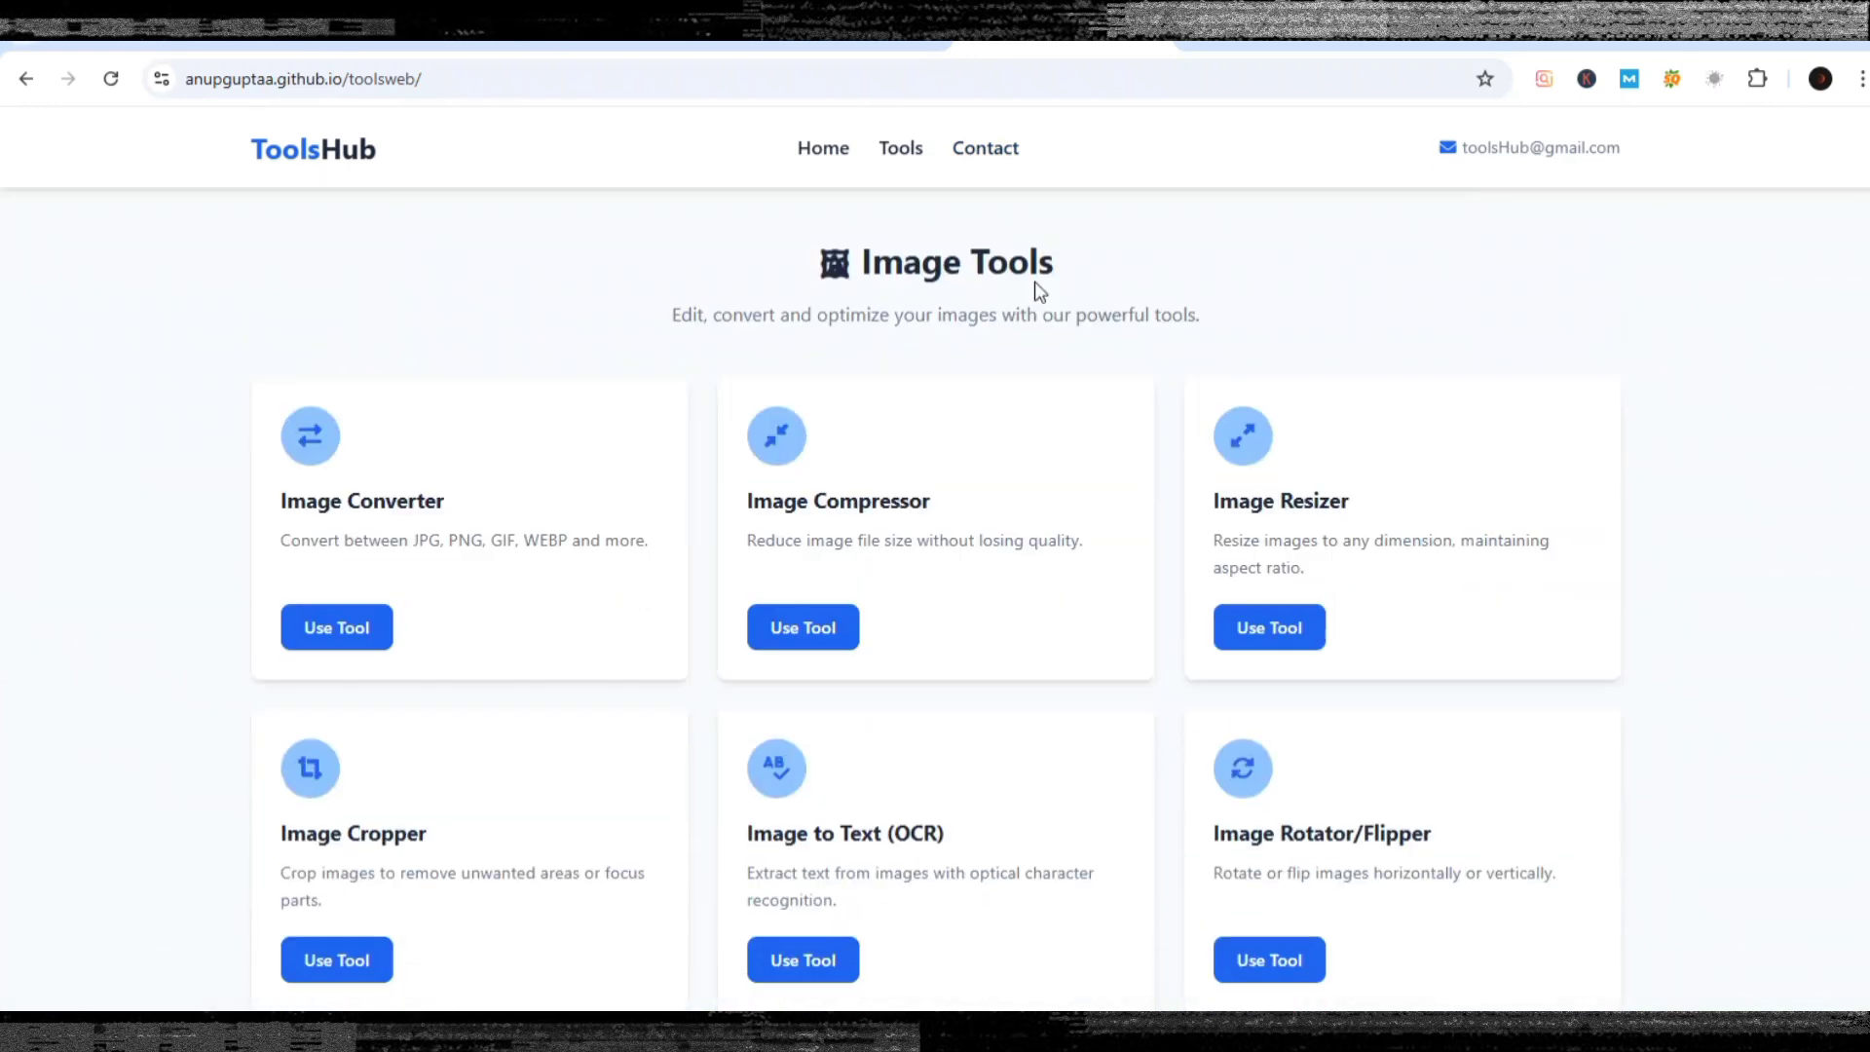
{"action": "scroll", "coordinate": [768, 413], "scroll_direction": "down", "scroll_amount": 8}
{"action": "scroll", "coordinate": [768, 413], "scroll_direction": "down", "scroll_amount": 20}
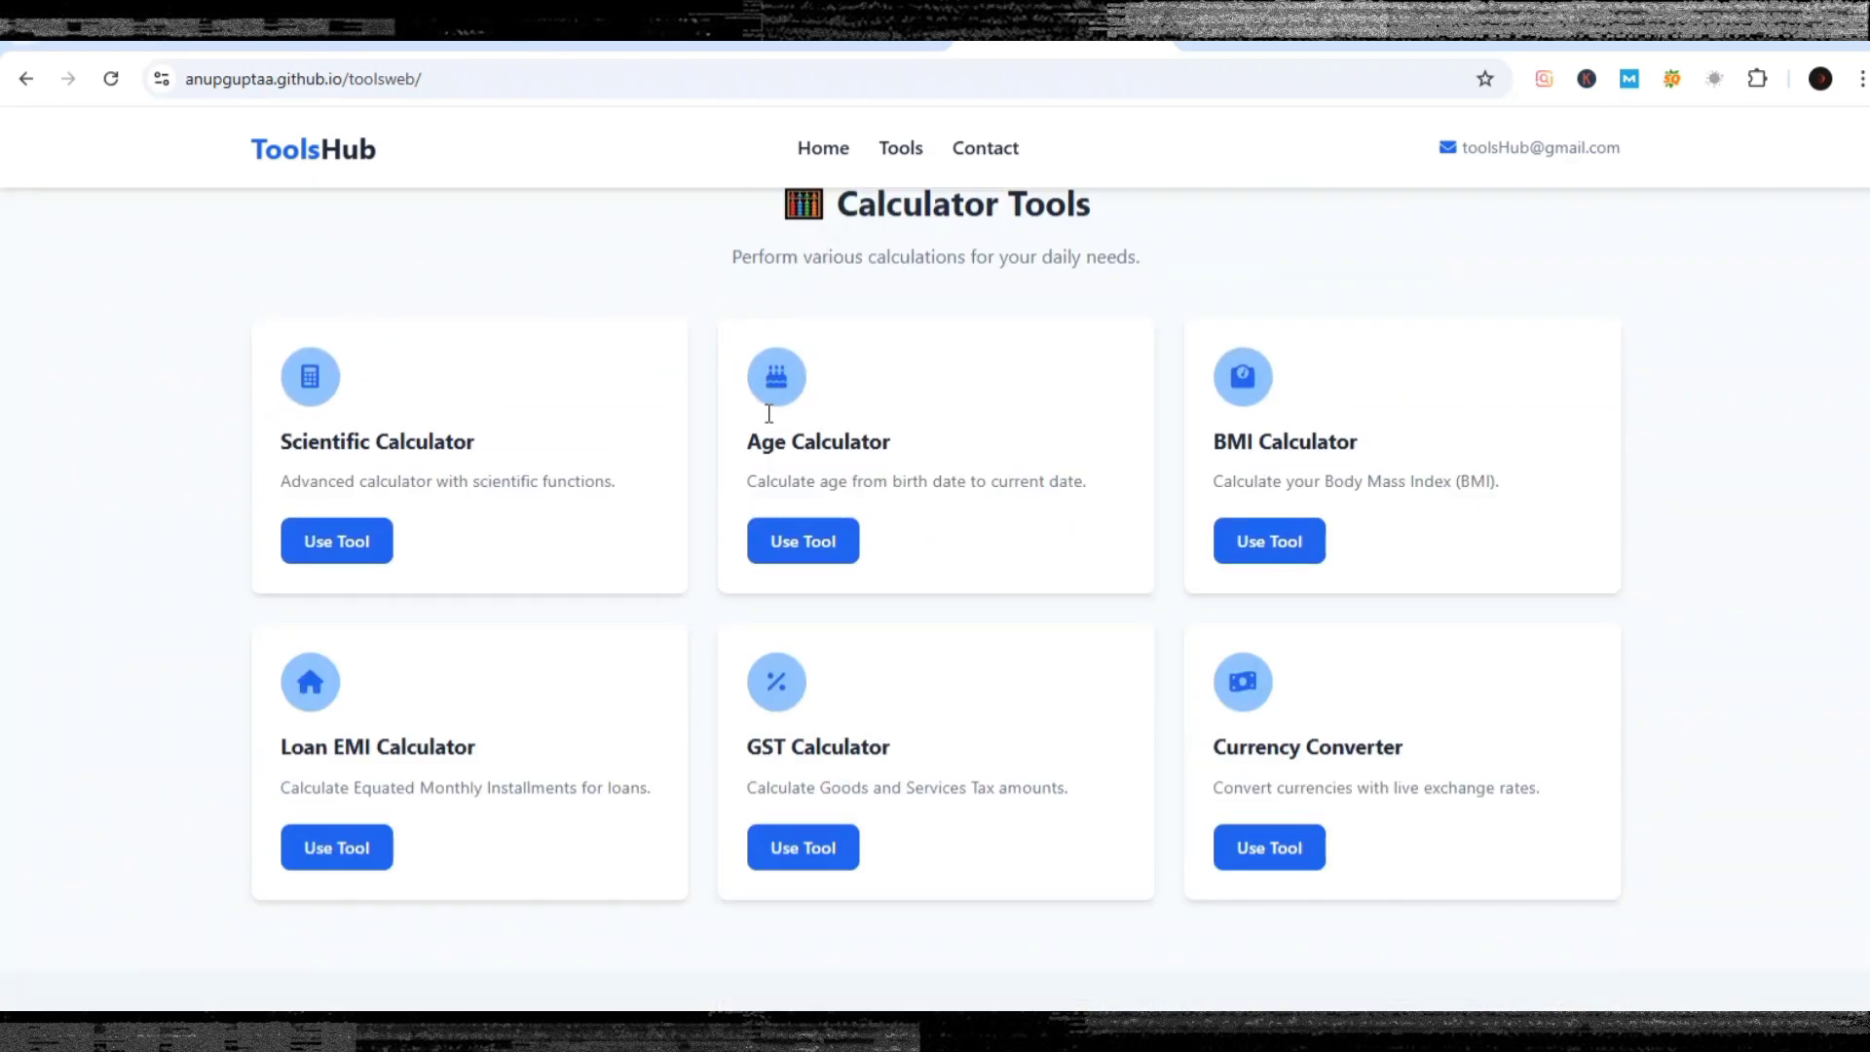
{"action": "scroll", "coordinate": [769, 413], "scroll_direction": "down", "scroll_amount": 11}
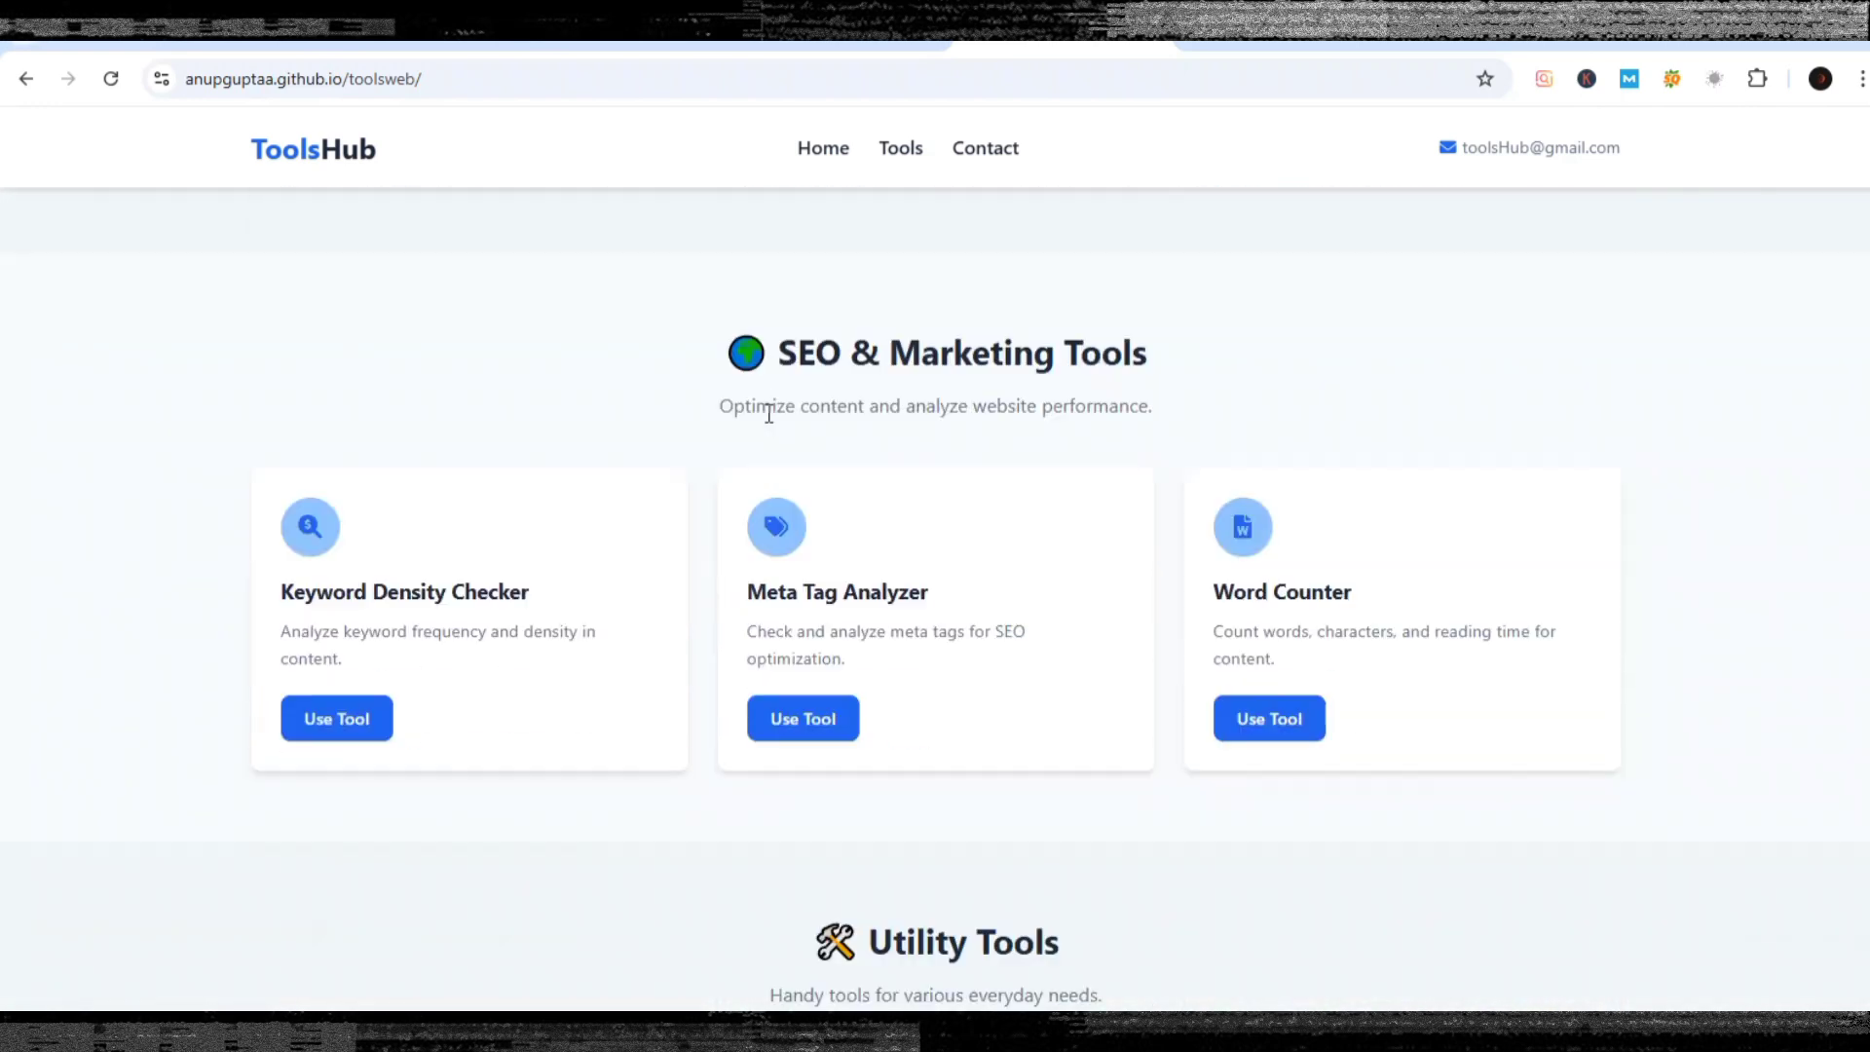
{"action": "left_click", "coordinate": [765, 633]}
{"action": "scroll", "coordinate": [741, 417], "scroll_direction": "down", "scroll_amount": 6}
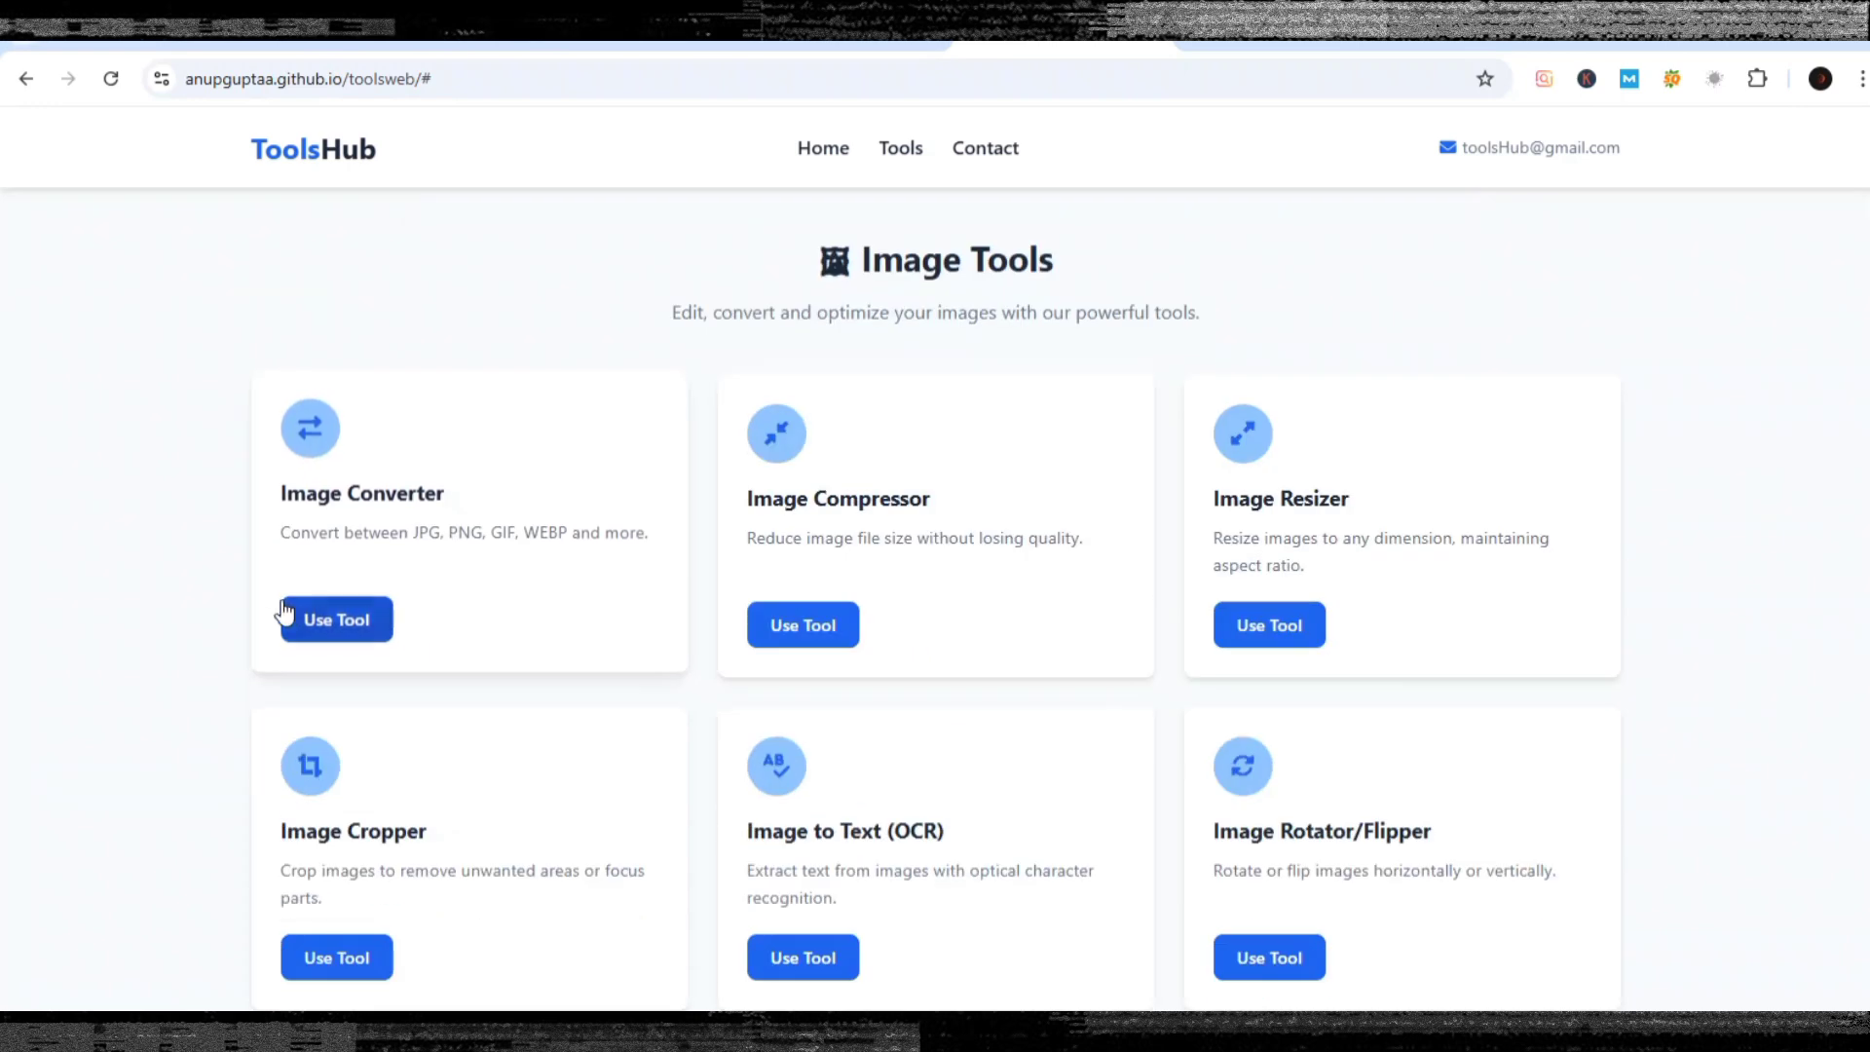
Test the Use Tool links of the Image Converter, Image Compressor and Image Resizer cards, and go back to the homepage.
{"action": "left_click", "coordinate": [334, 618]}
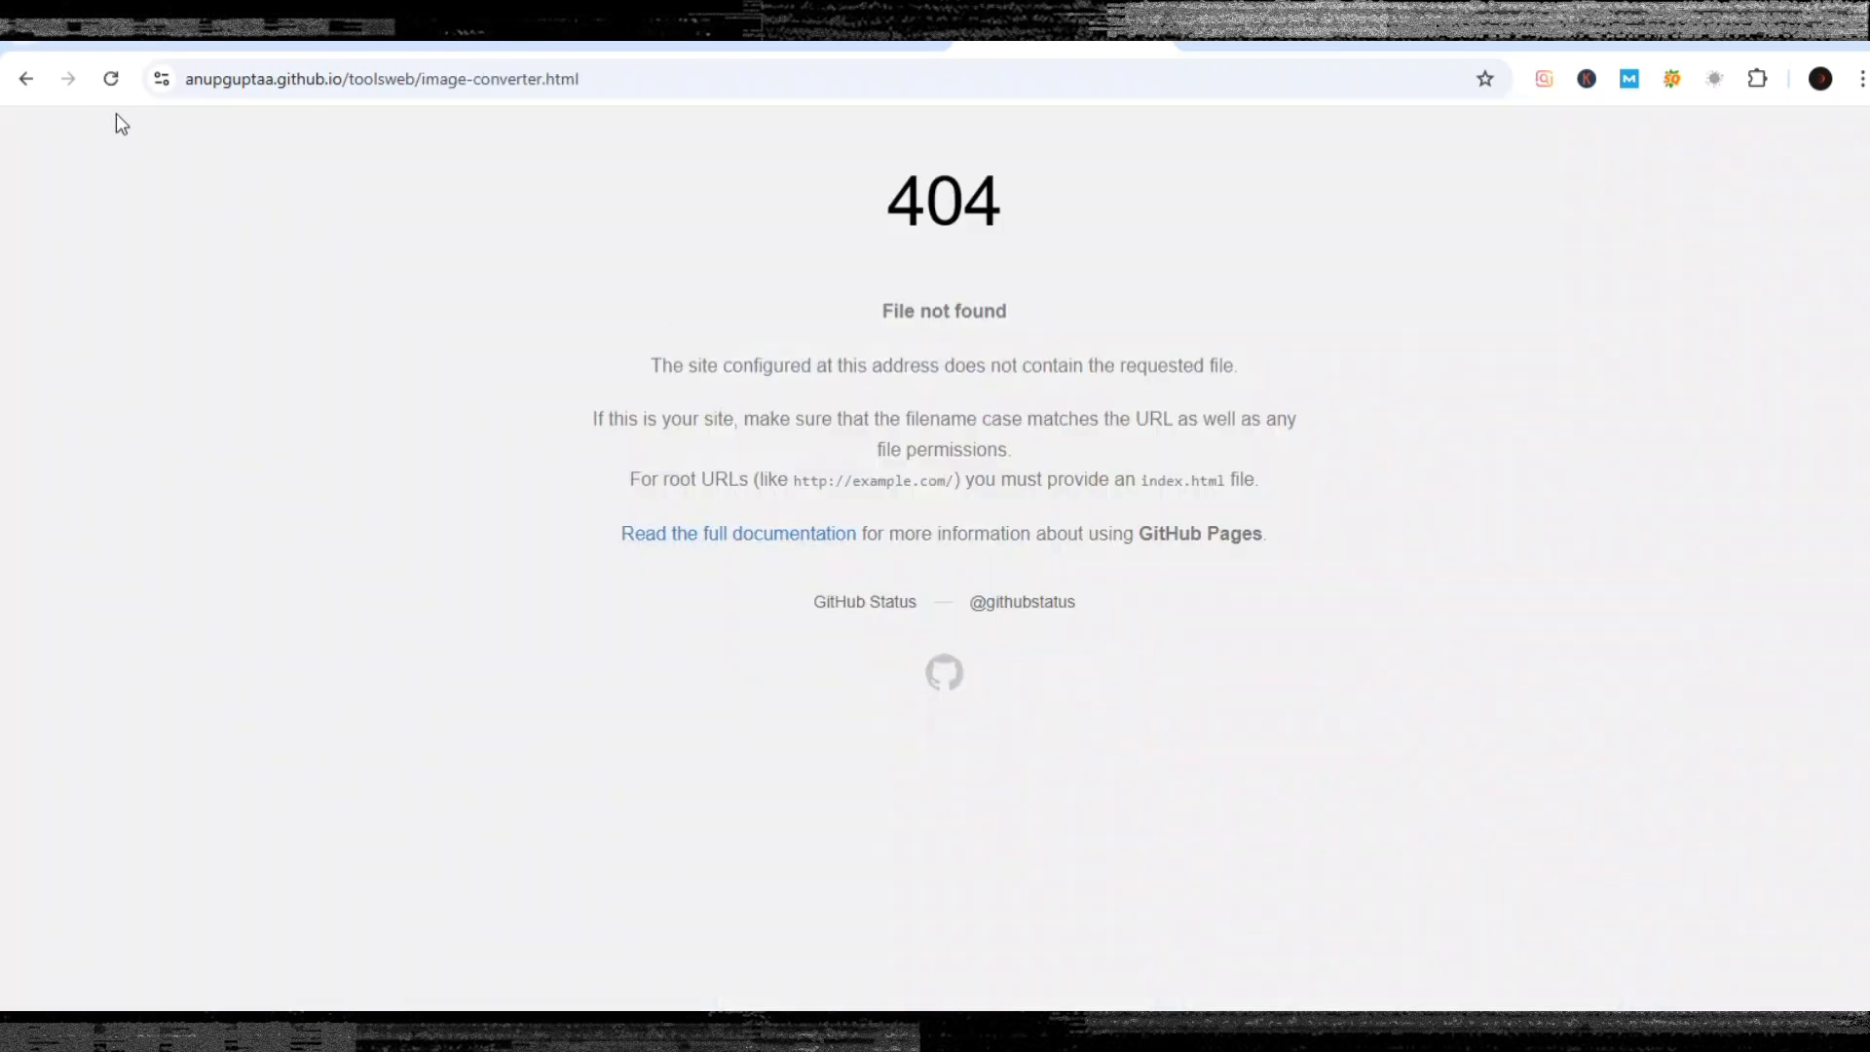
{"action": "left_click", "coordinate": [26, 78]}
{"action": "left_click", "coordinate": [804, 622]}
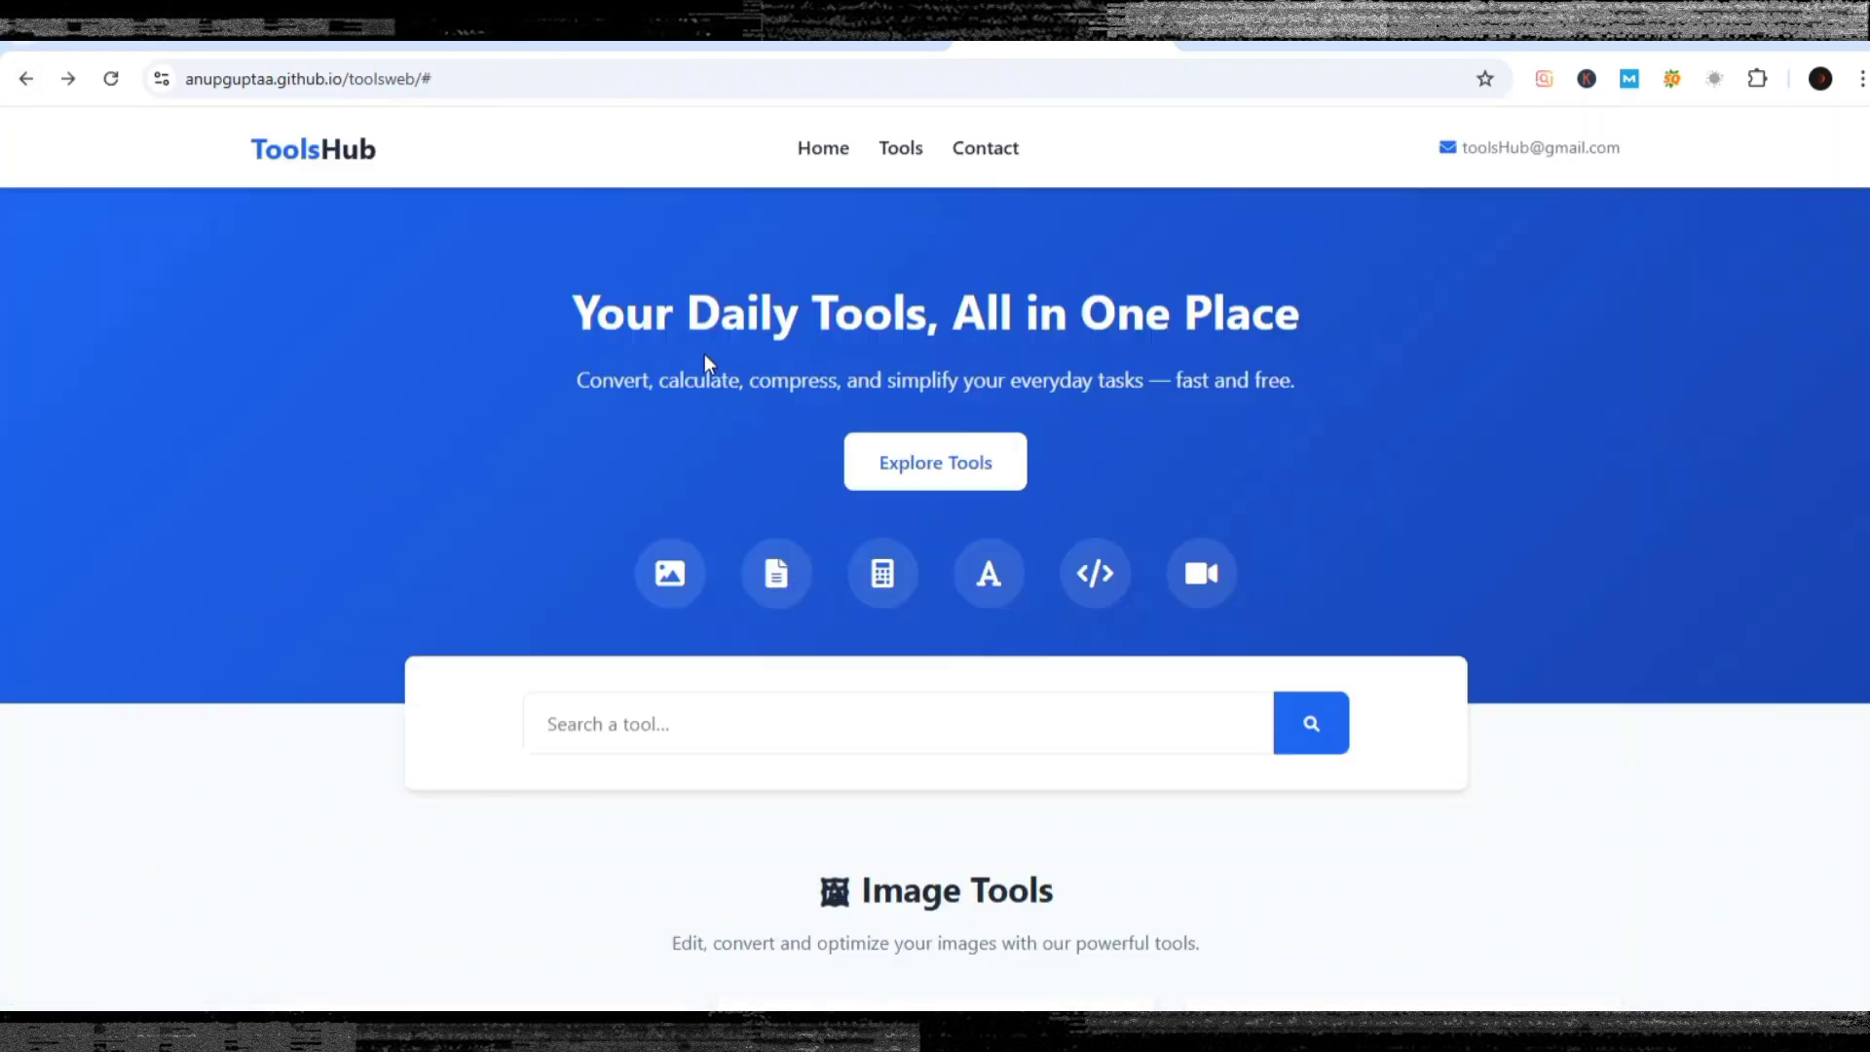
{"action": "scroll", "coordinate": [880, 494], "scroll_direction": "down", "scroll_amount": 5}
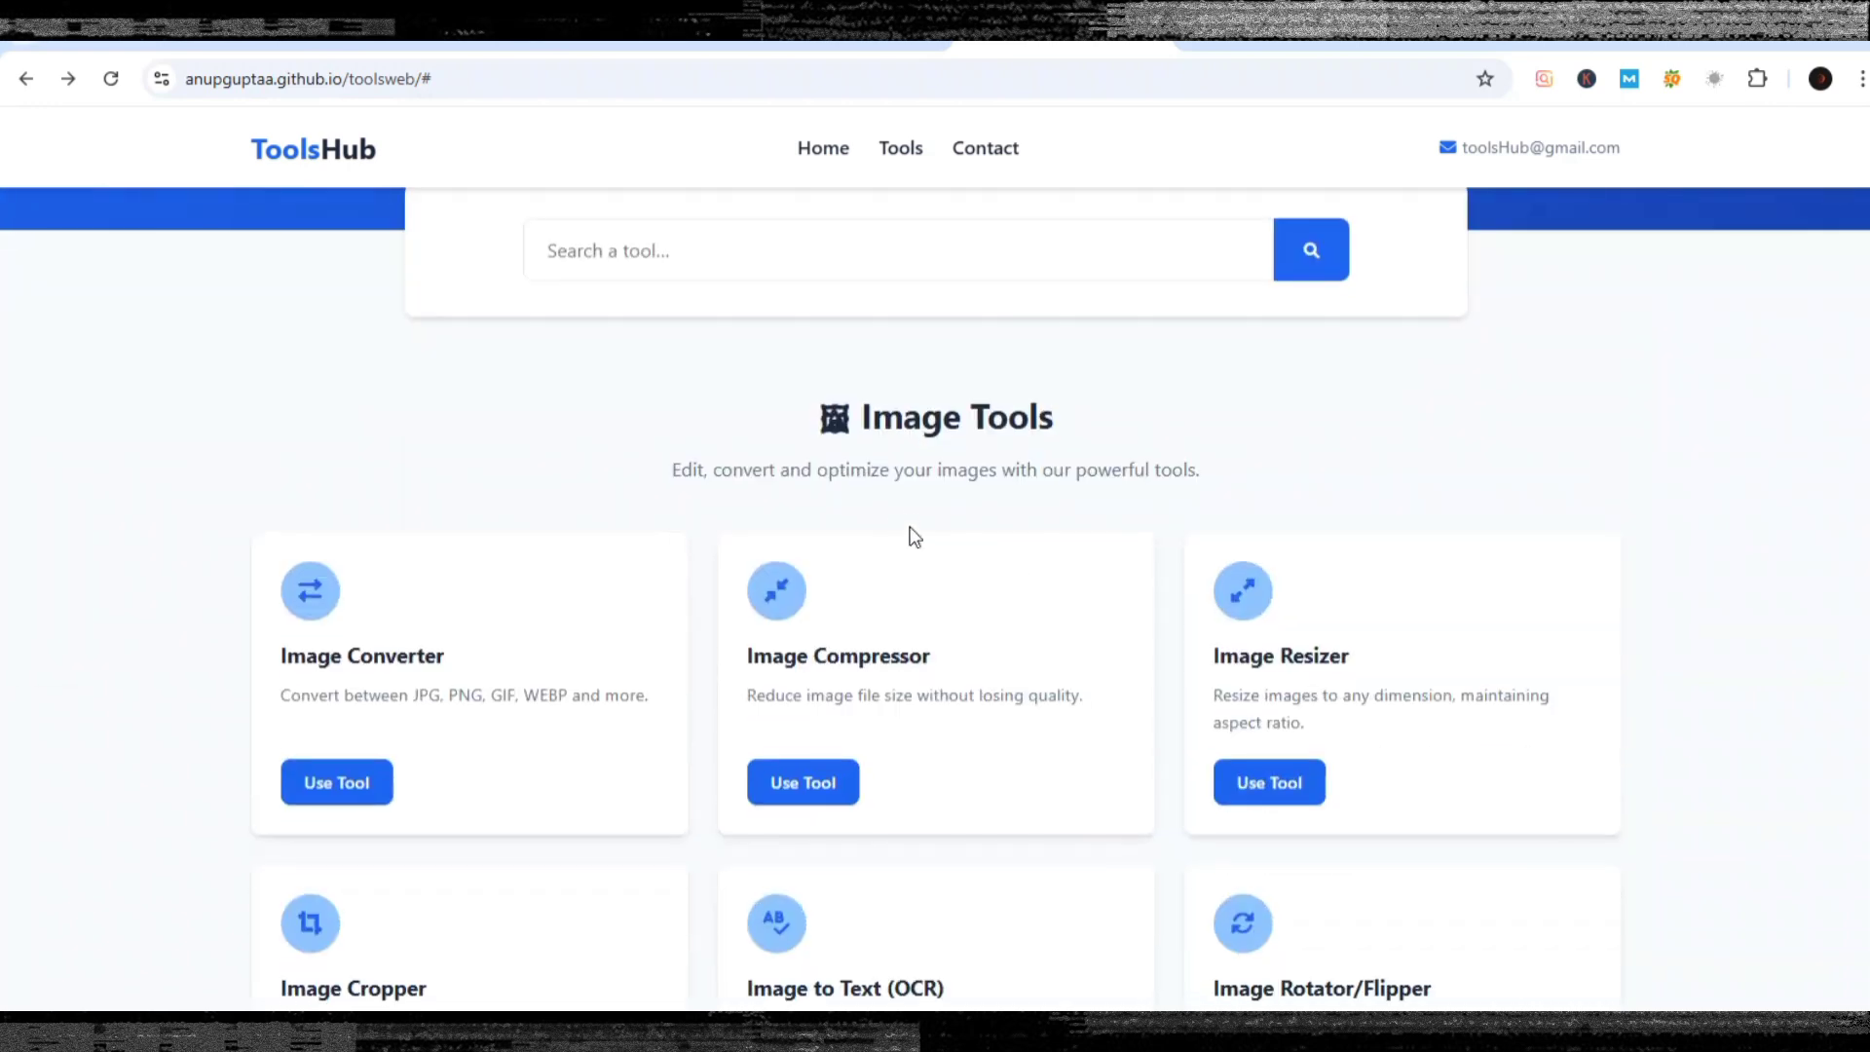
{"action": "left_click", "coordinate": [1229, 760]}
{"action": "scroll", "coordinate": [734, 520], "scroll_direction": "down", "scroll_amount": 5}
{"action": "scroll", "coordinate": [734, 520], "scroll_direction": "up", "scroll_amount": 5}
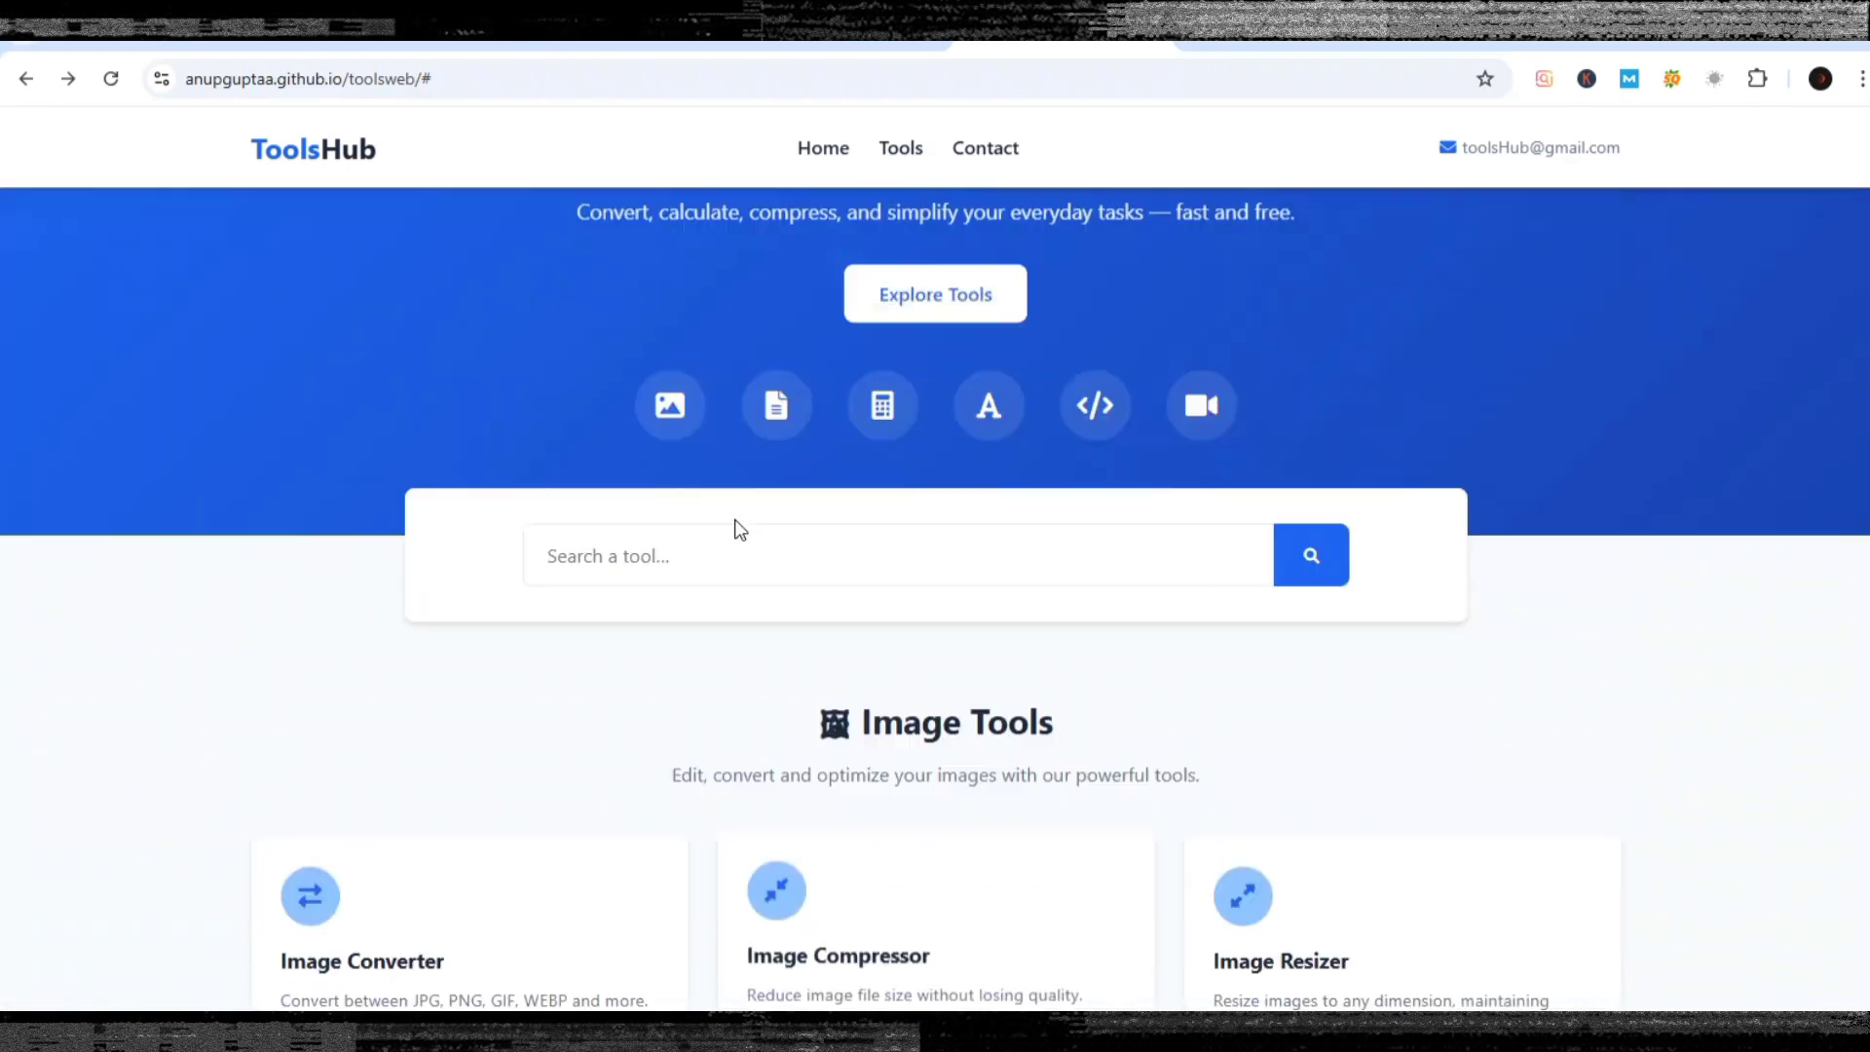
{"action": "left_click", "coordinate": [20, 86]}
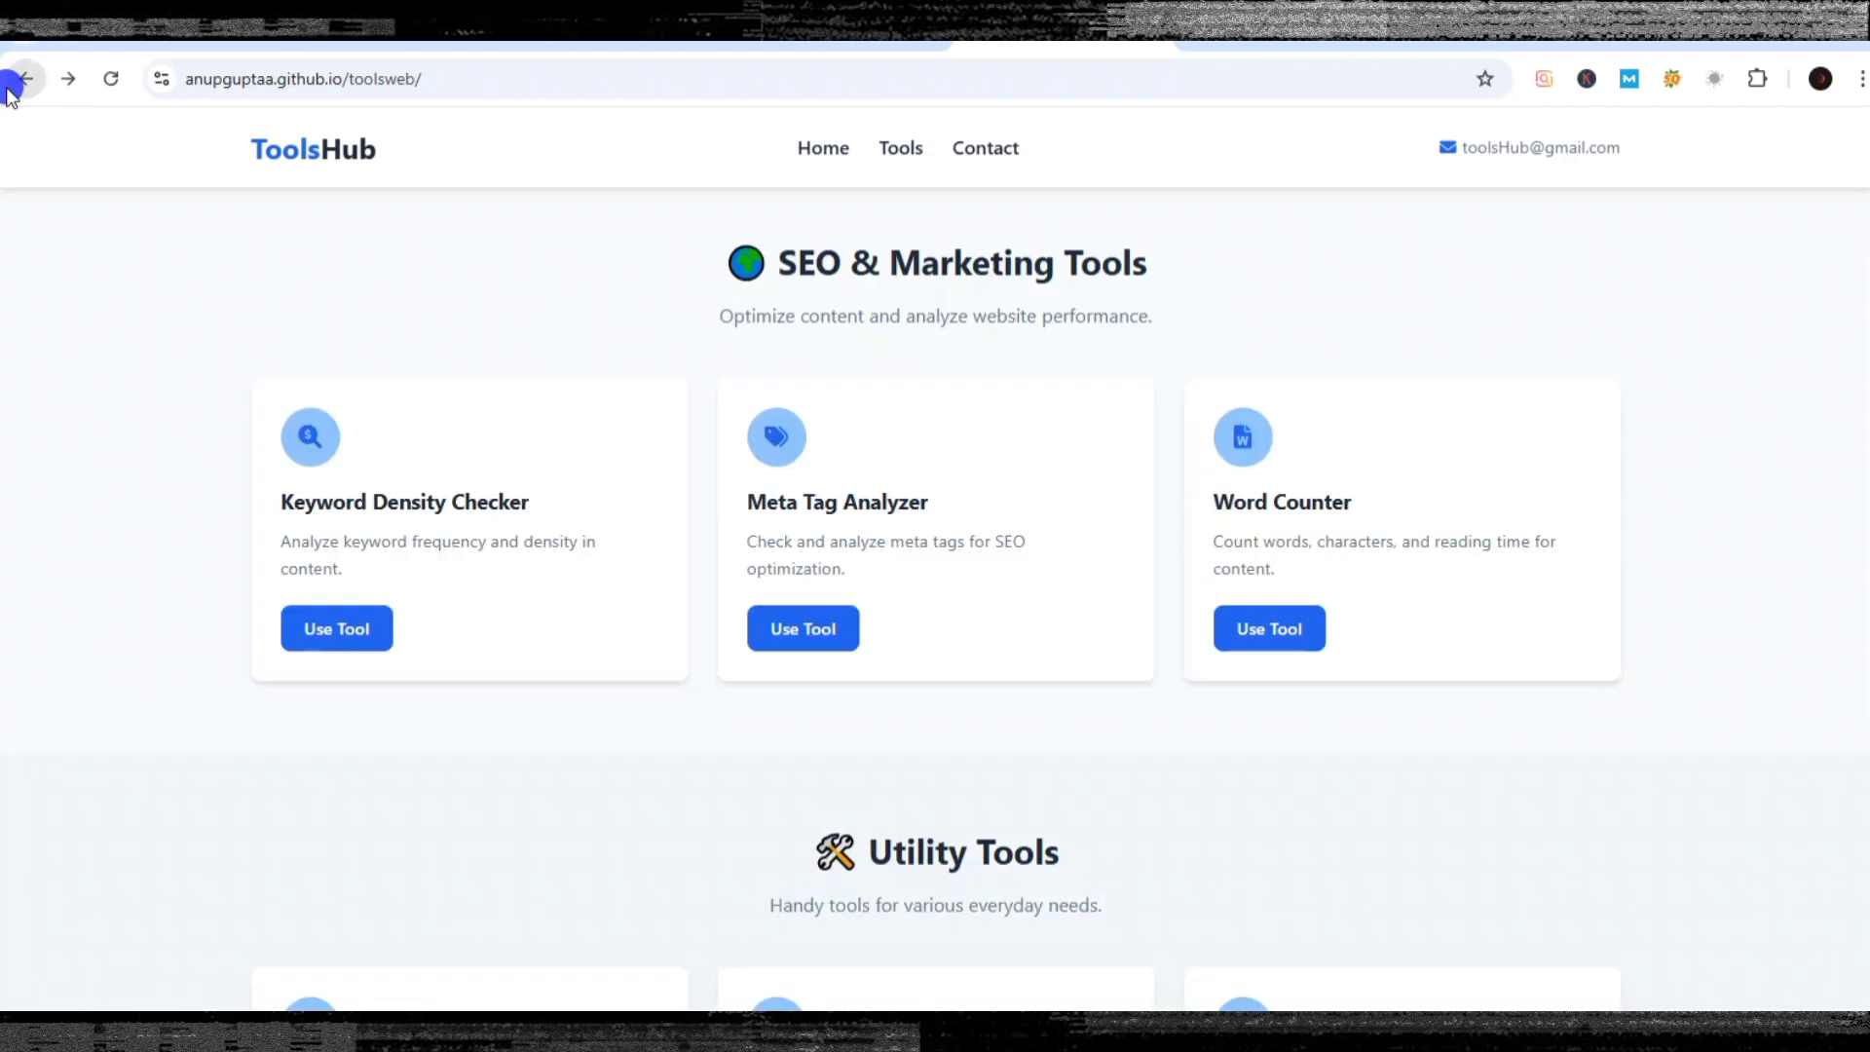
Return to the toolsweb repository's file list, and copy the complete Image Converter Tool code from its ChatGPT conversation.
{"action": "left_click", "coordinate": [12, 90]}
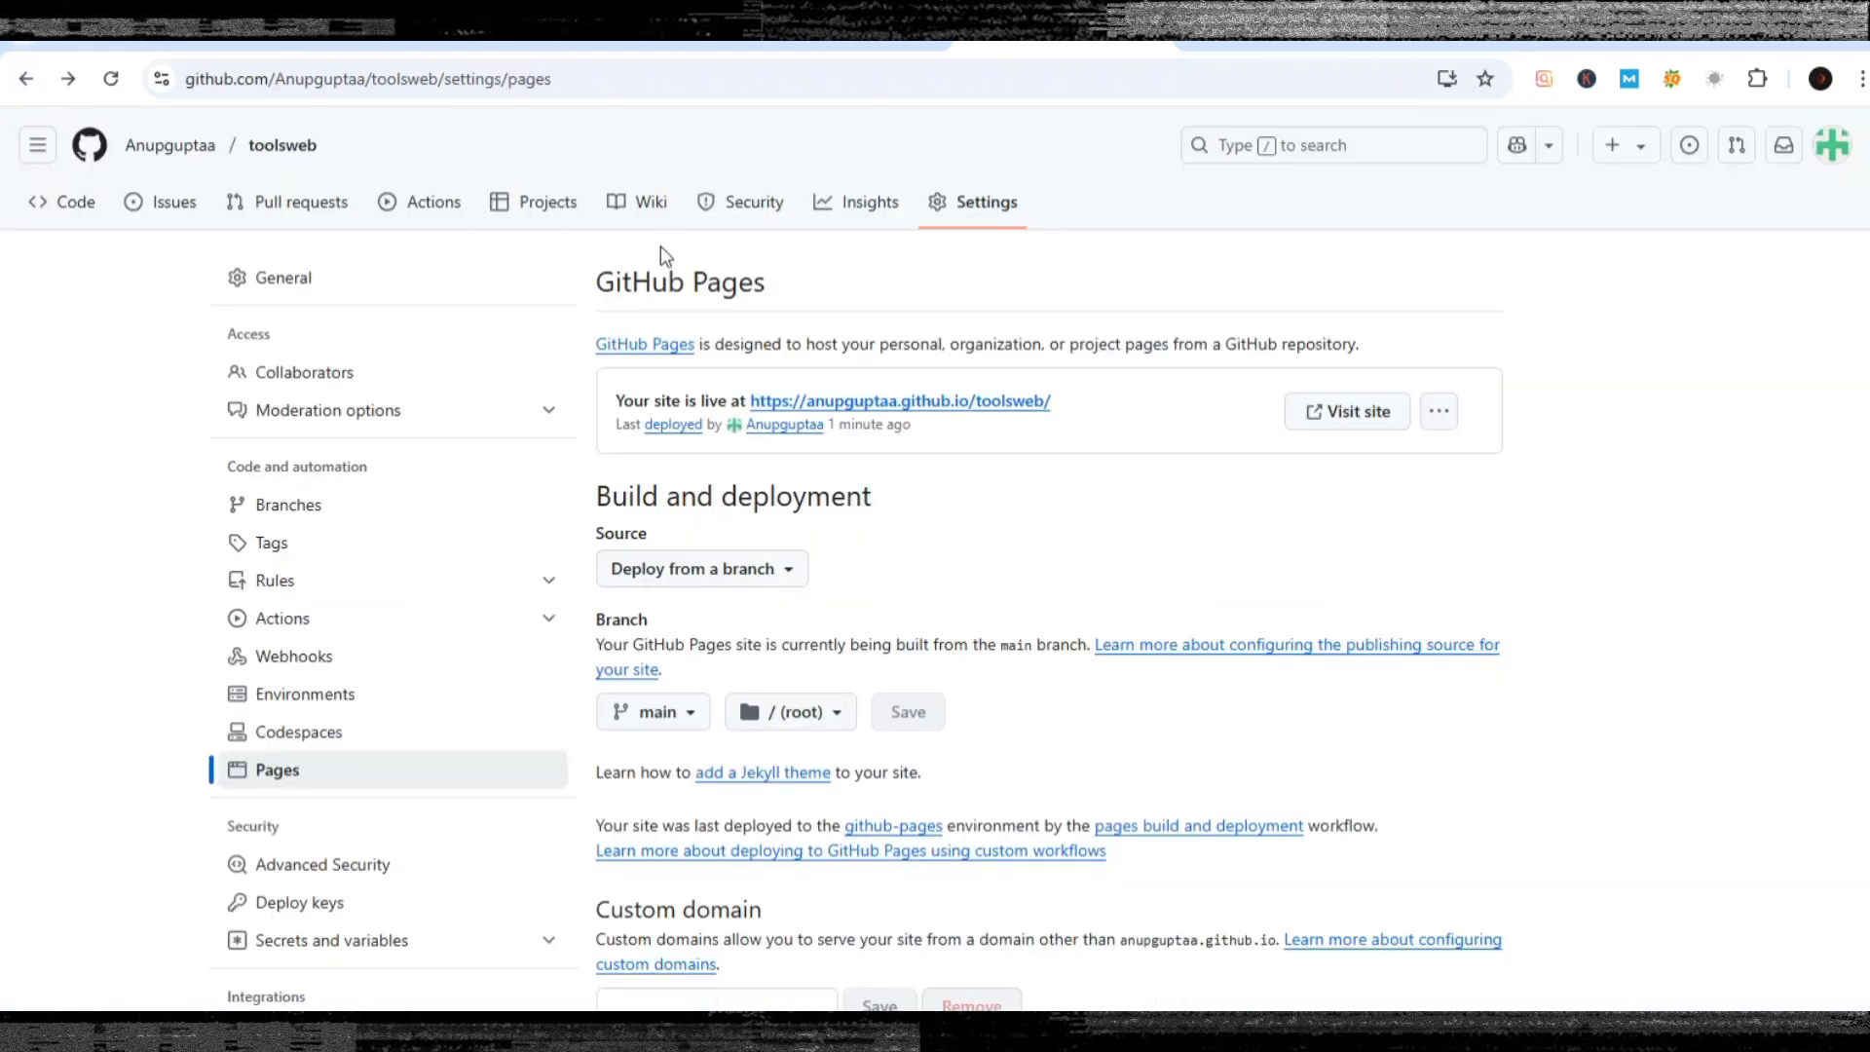
{"action": "left_click", "coordinate": [71, 207]}
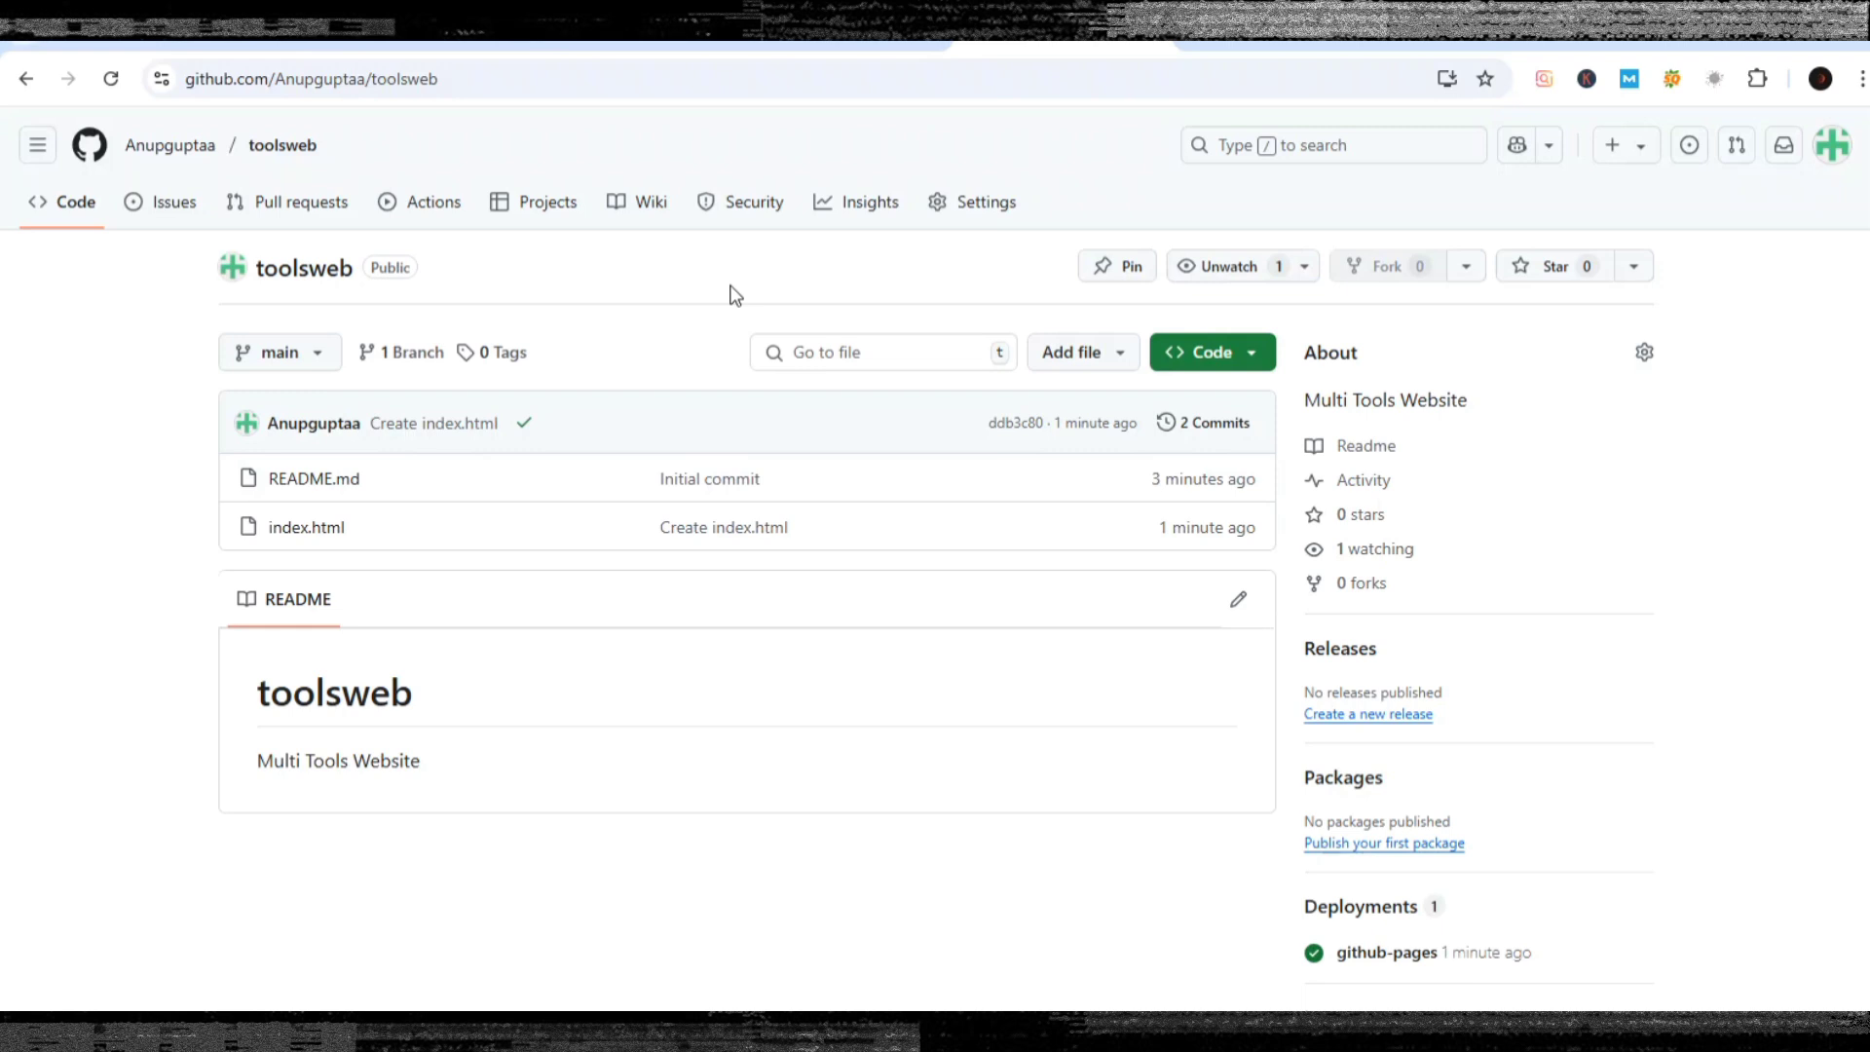
{"action": "left_click", "coordinate": [390, 48]}
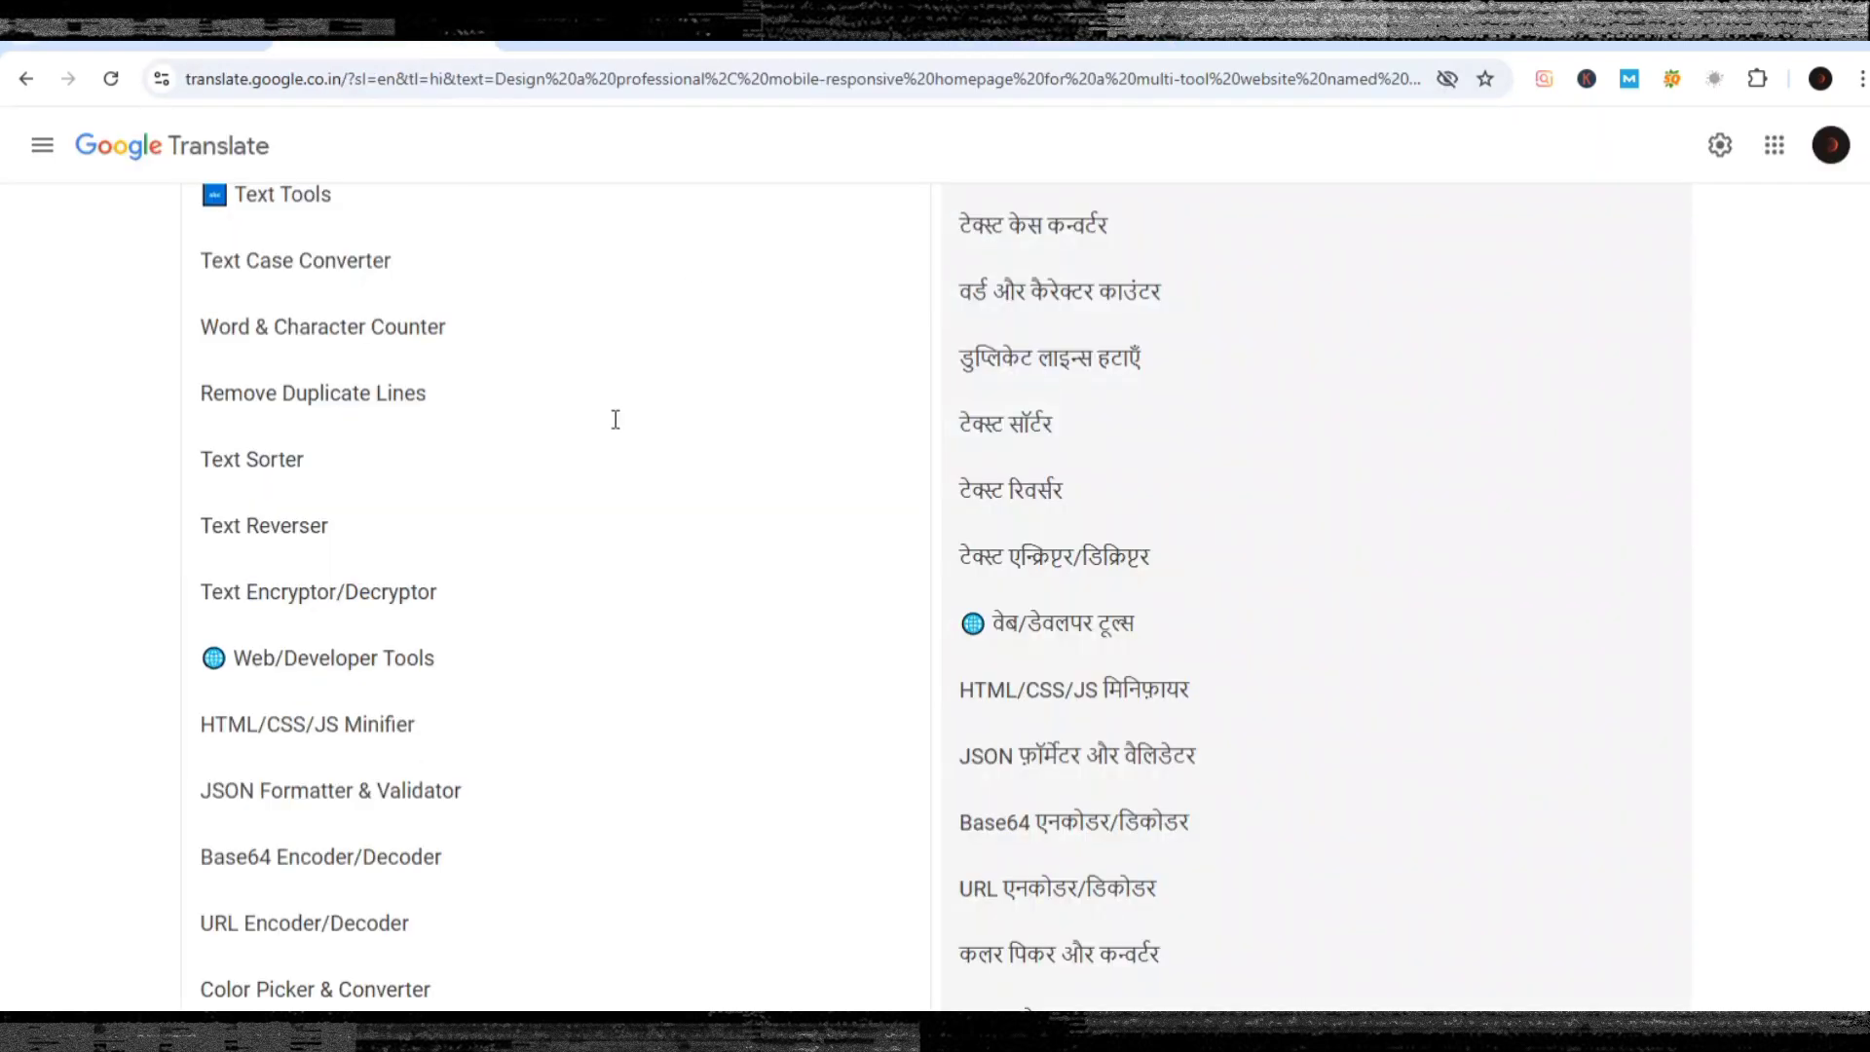
{"action": "scroll", "coordinate": [619, 419], "scroll_direction": "up", "scroll_amount": 13}
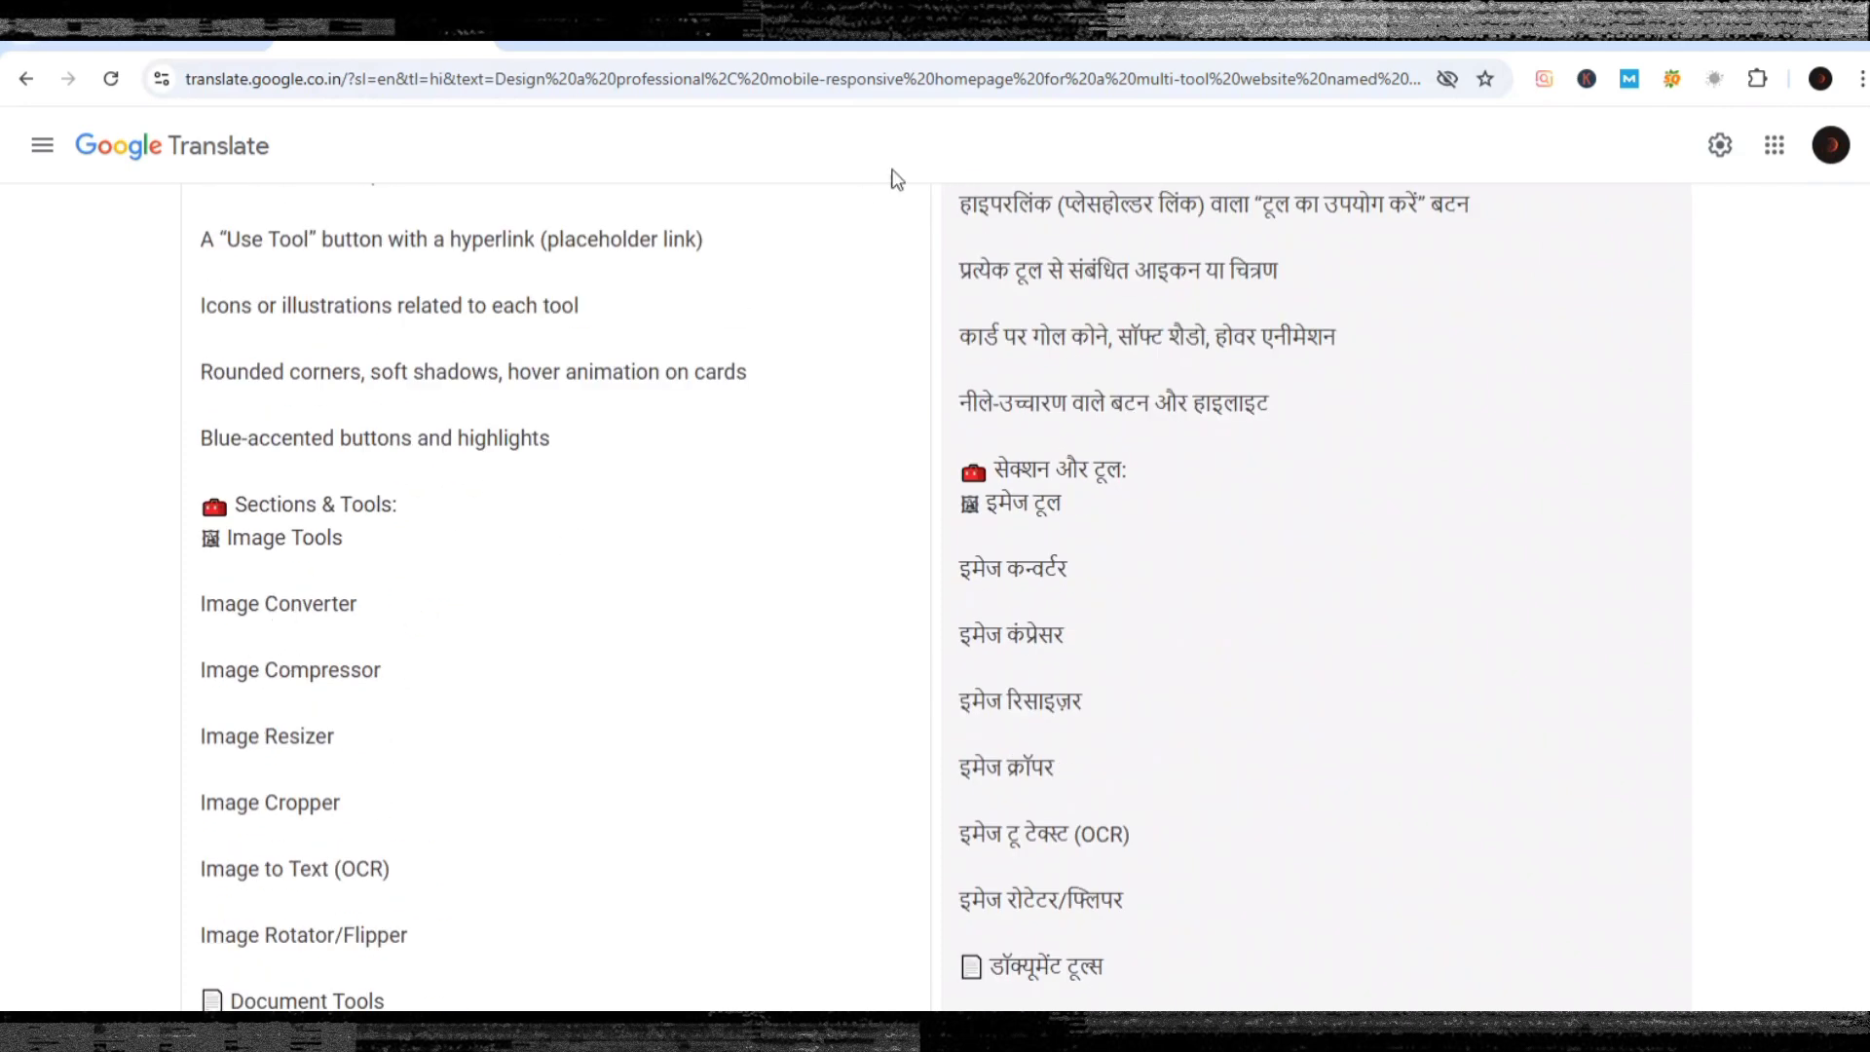
{"action": "left_click", "coordinate": [815, 43]}
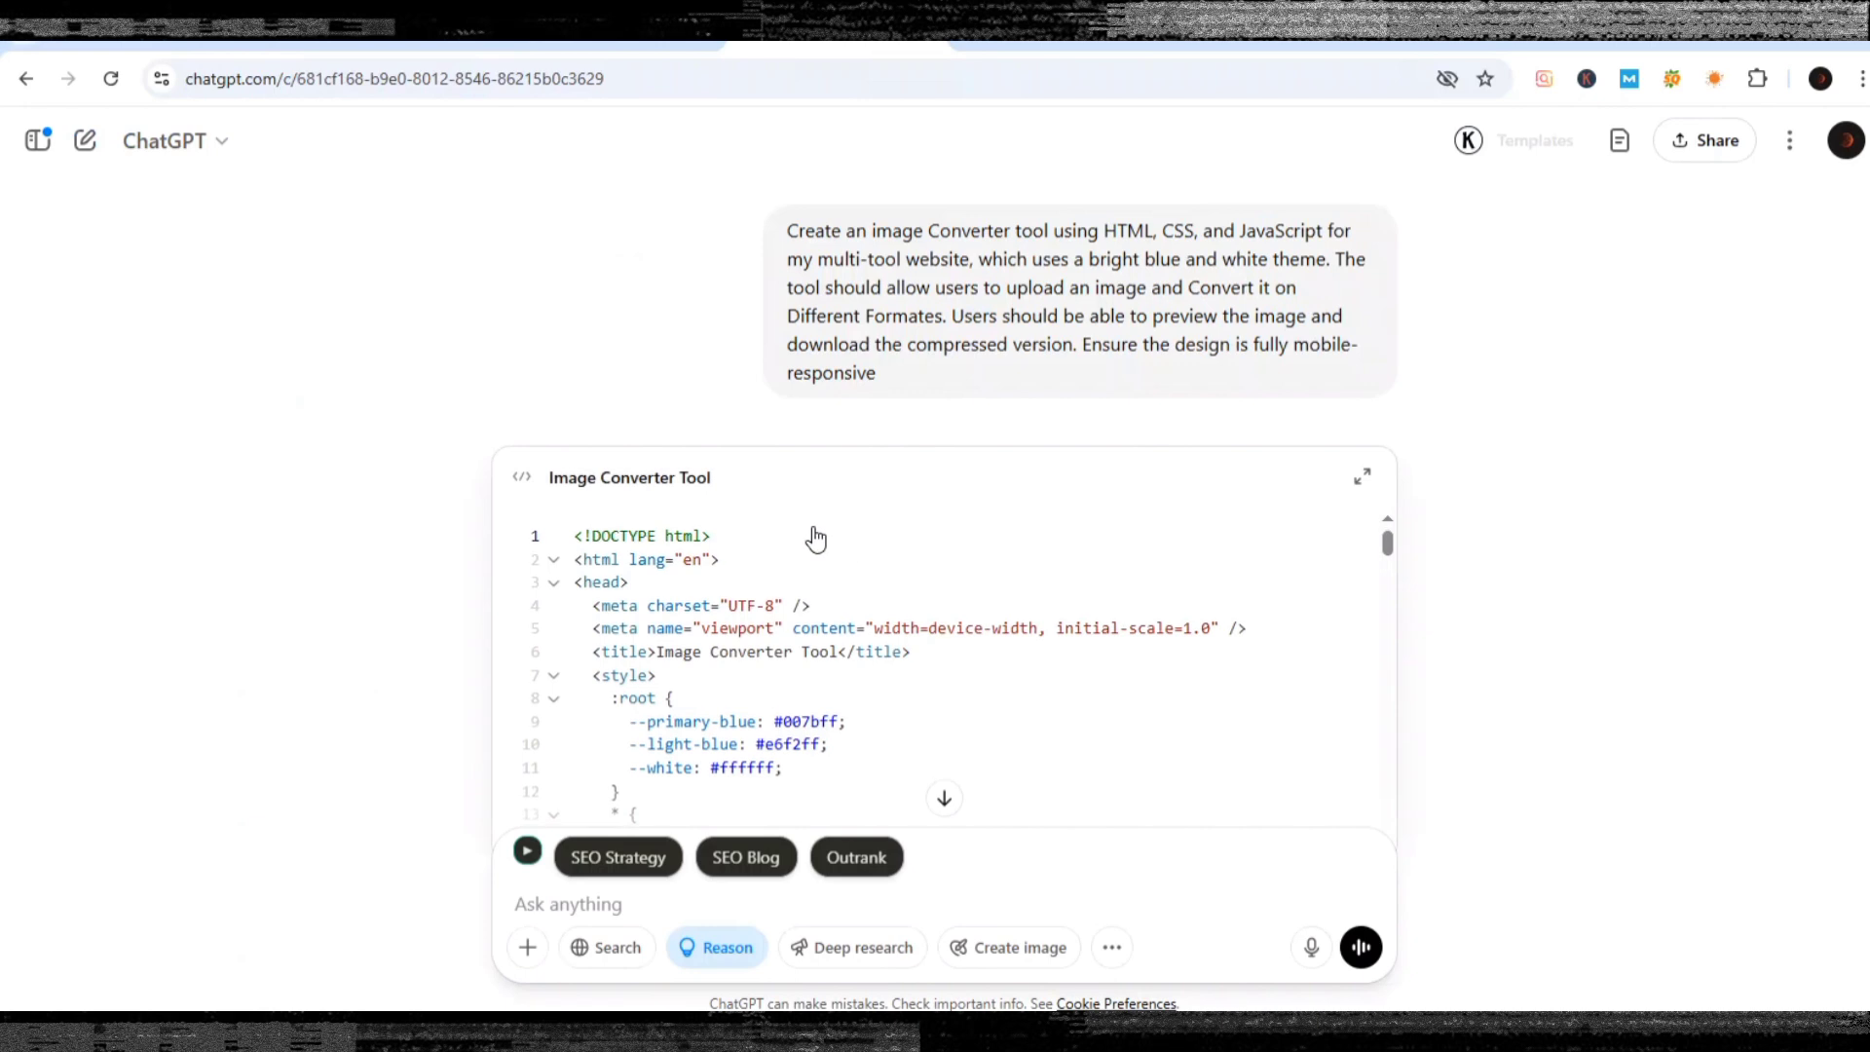
{"action": "scroll", "coordinate": [816, 538], "scroll_direction": "down", "scroll_amount": 2}
{"action": "left_click", "coordinate": [959, 628]}
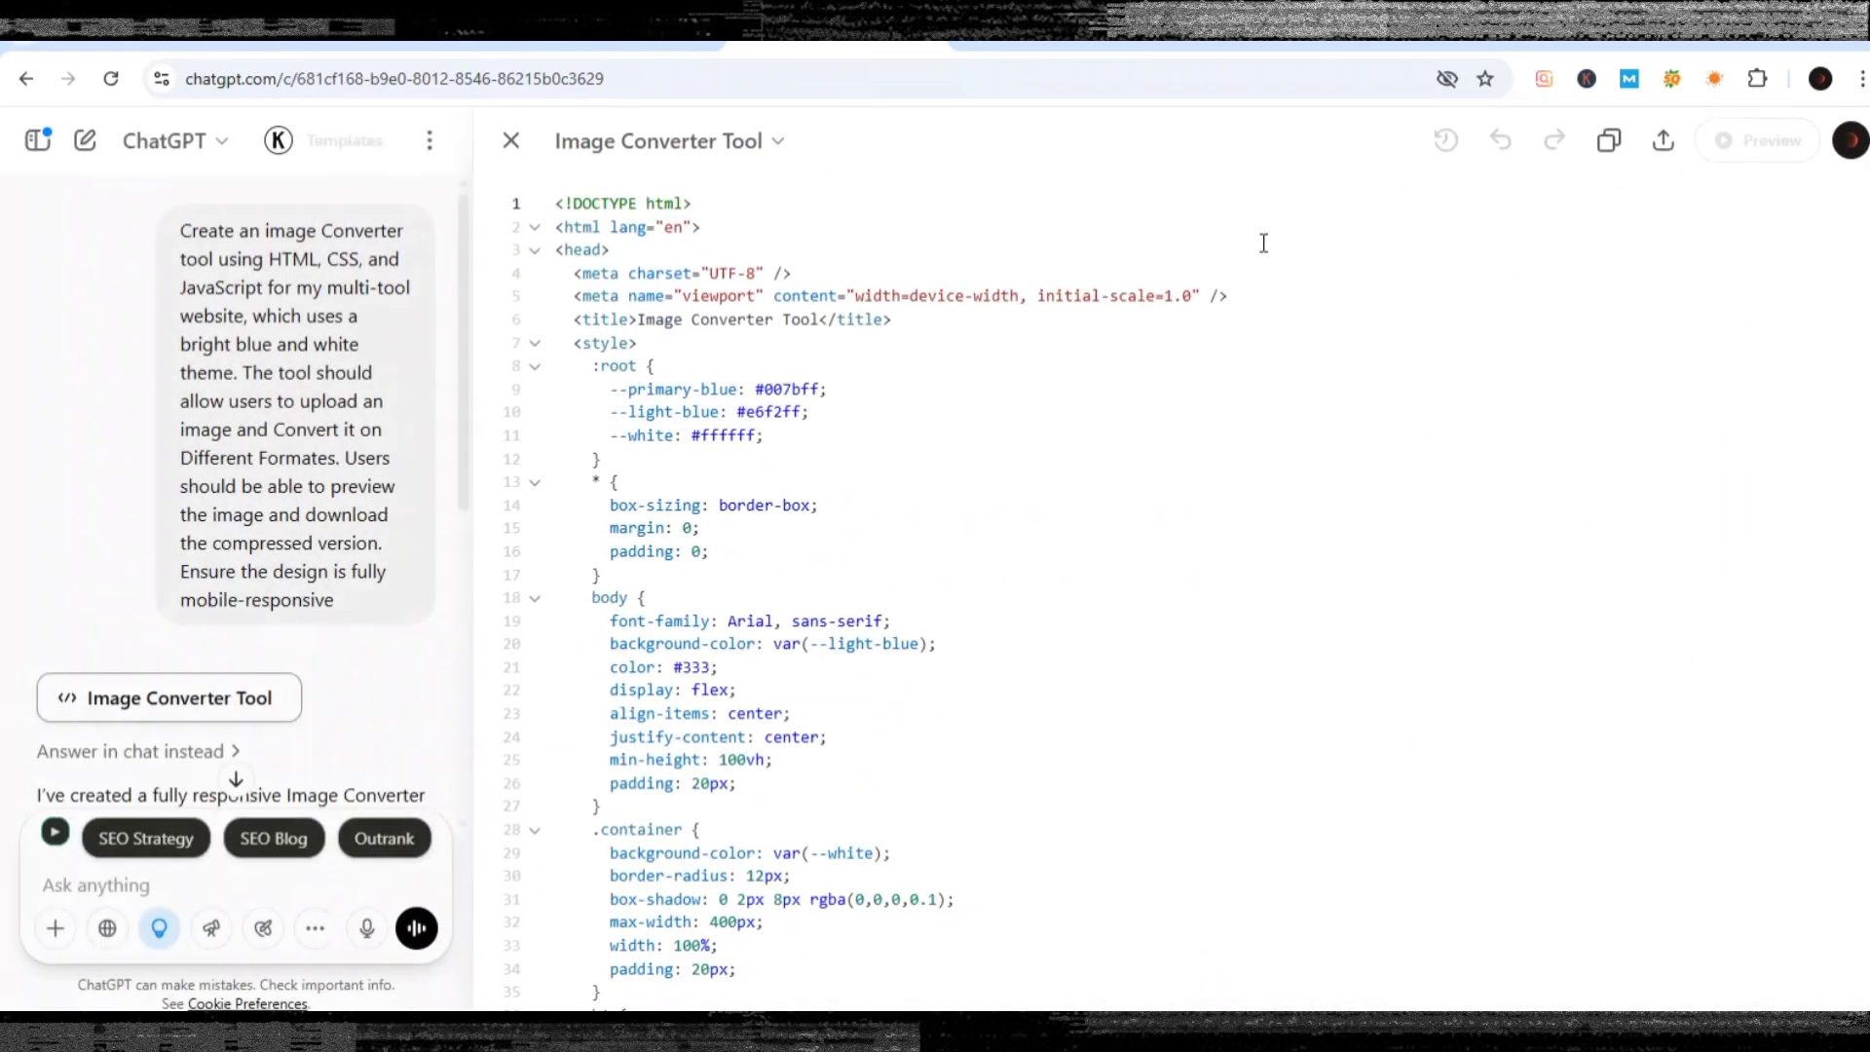
{"action": "left_click", "coordinate": [1608, 146]}
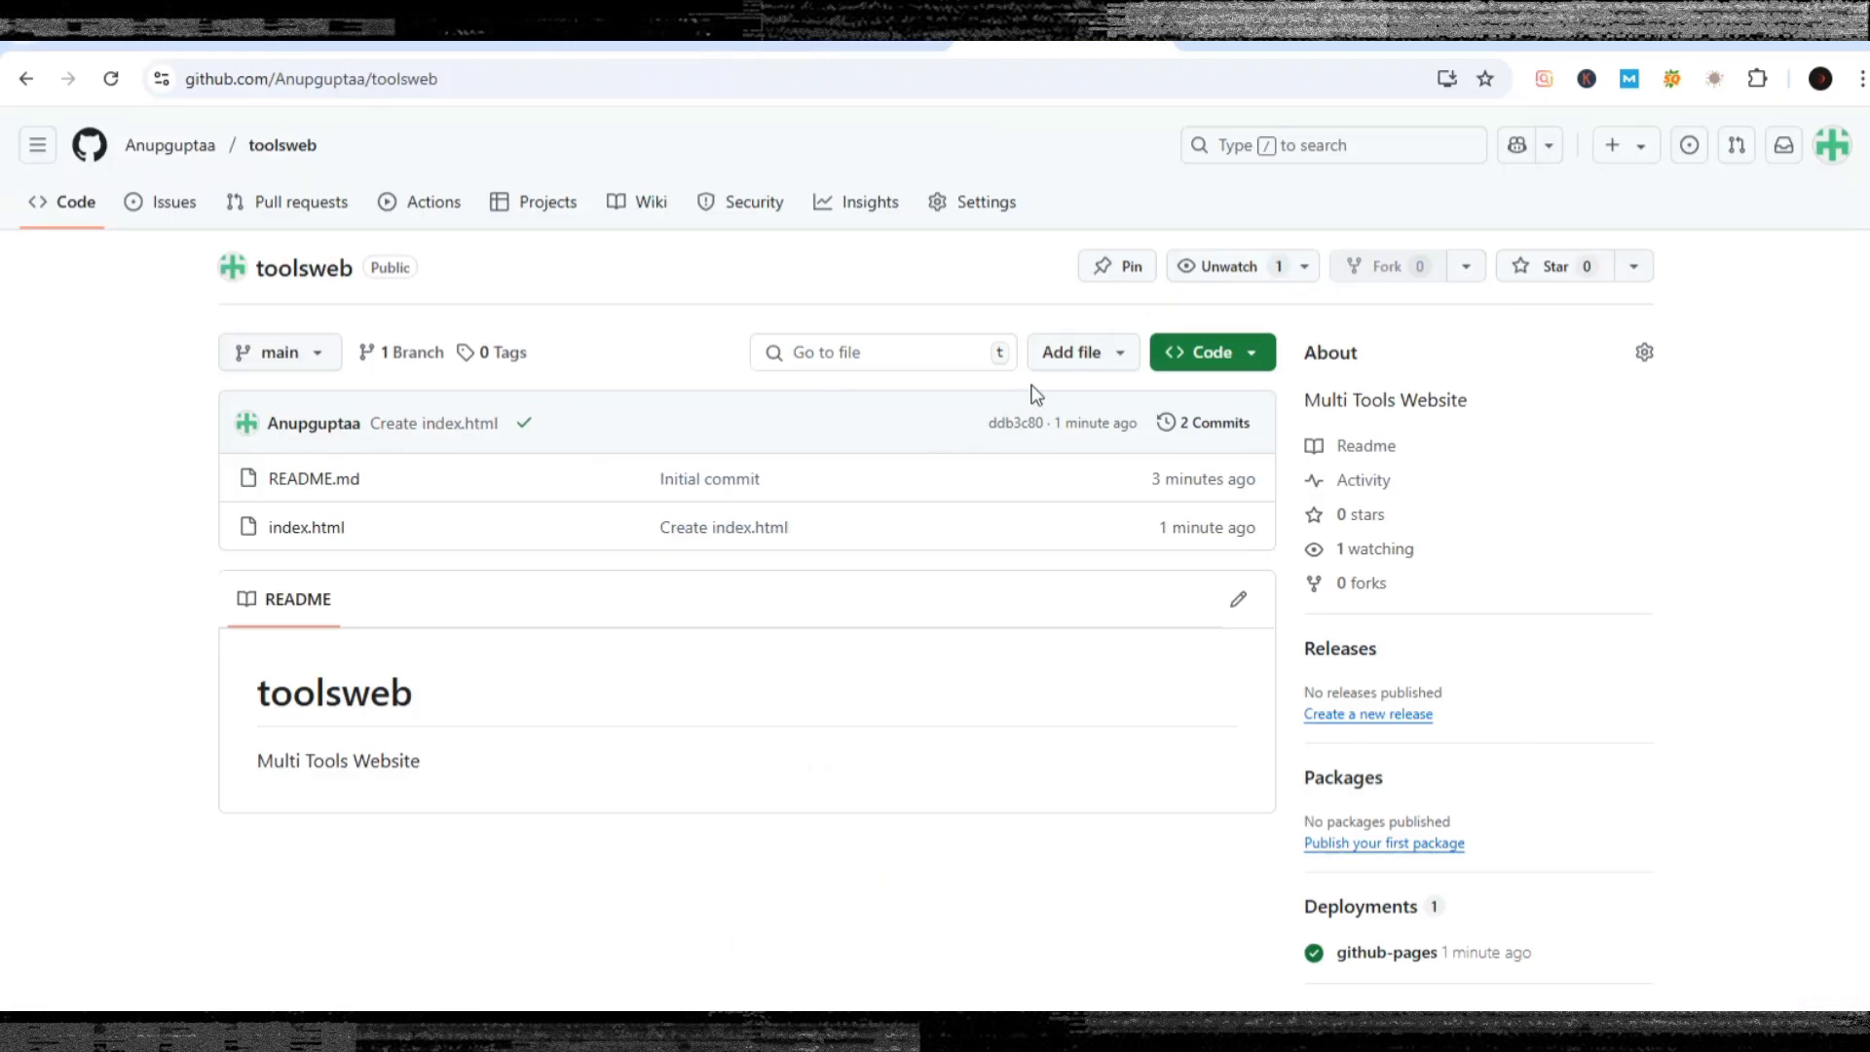
Create image-converter.html in the toolsweb repository with the copied converter code, and commit it directly to the main branch.
{"action": "left_click", "coordinate": [1089, 354]}
{"action": "left_click", "coordinate": [1111, 412]}
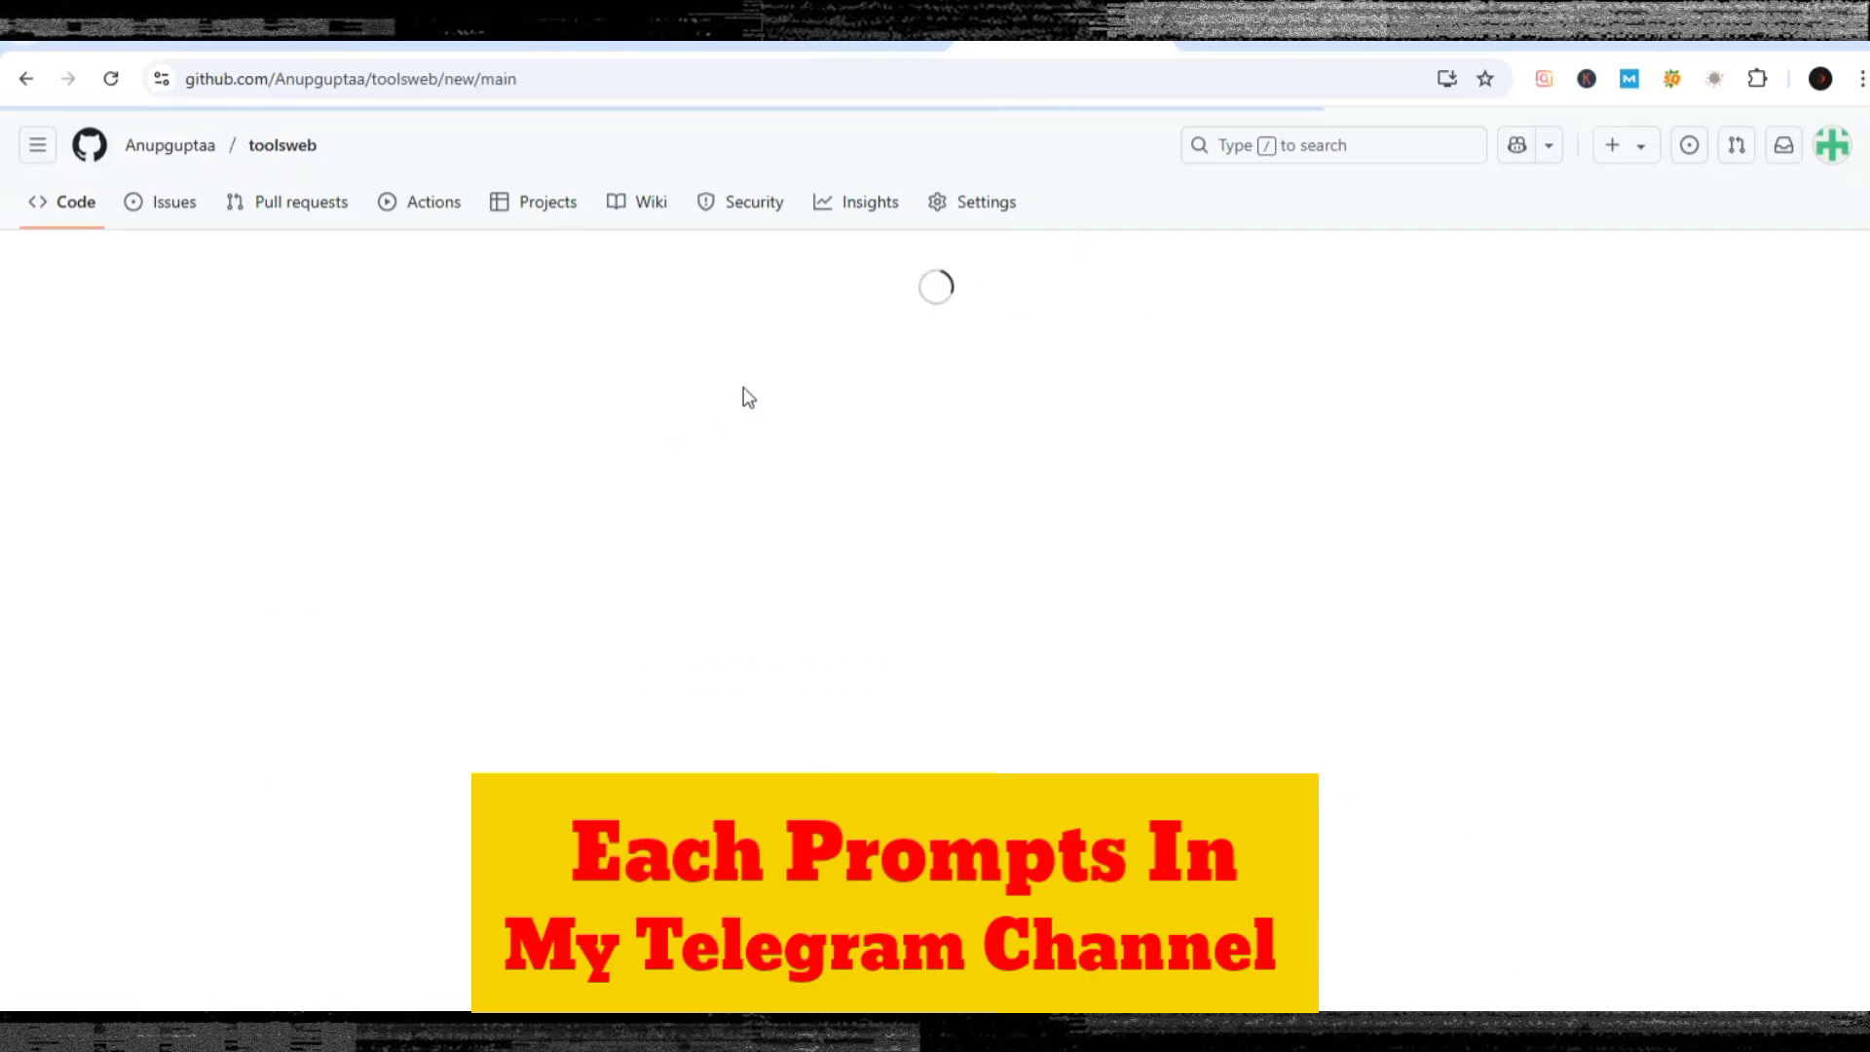
{"action": "left_click", "coordinate": [324, 268]}
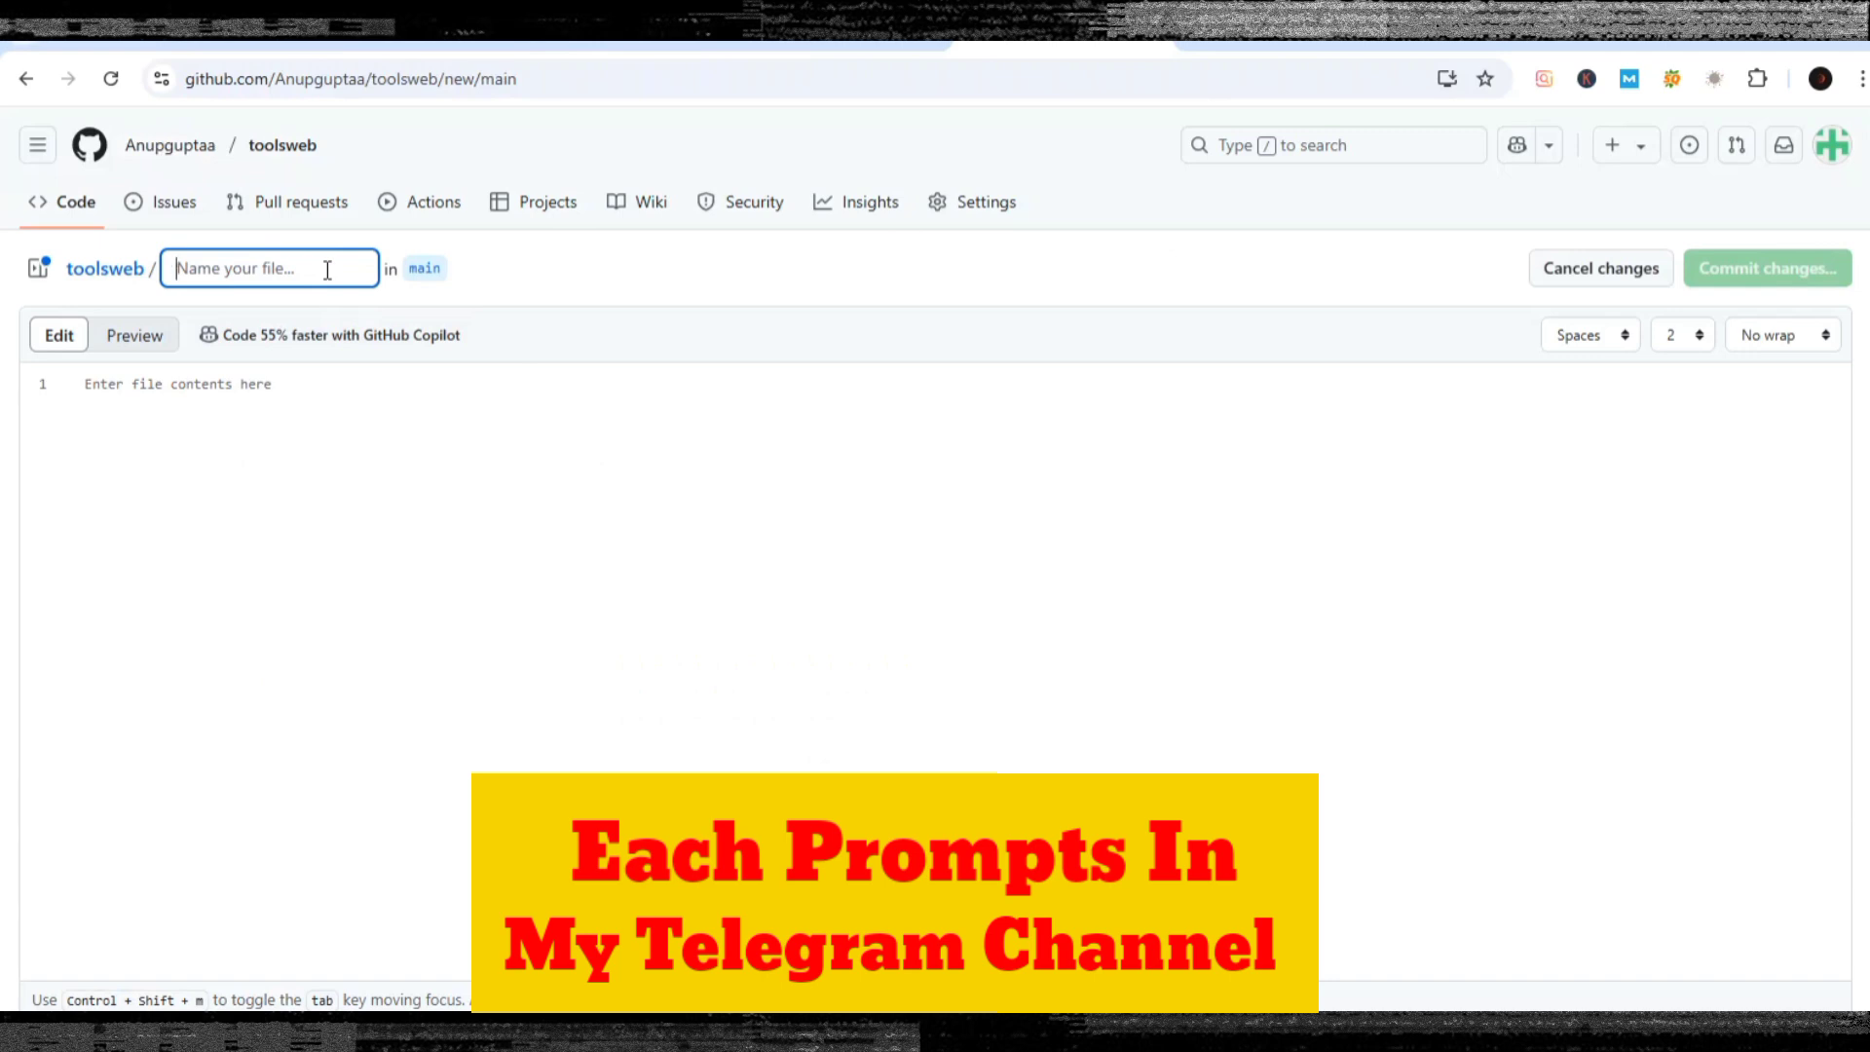
{"action": "type", "text": "image-converter"}
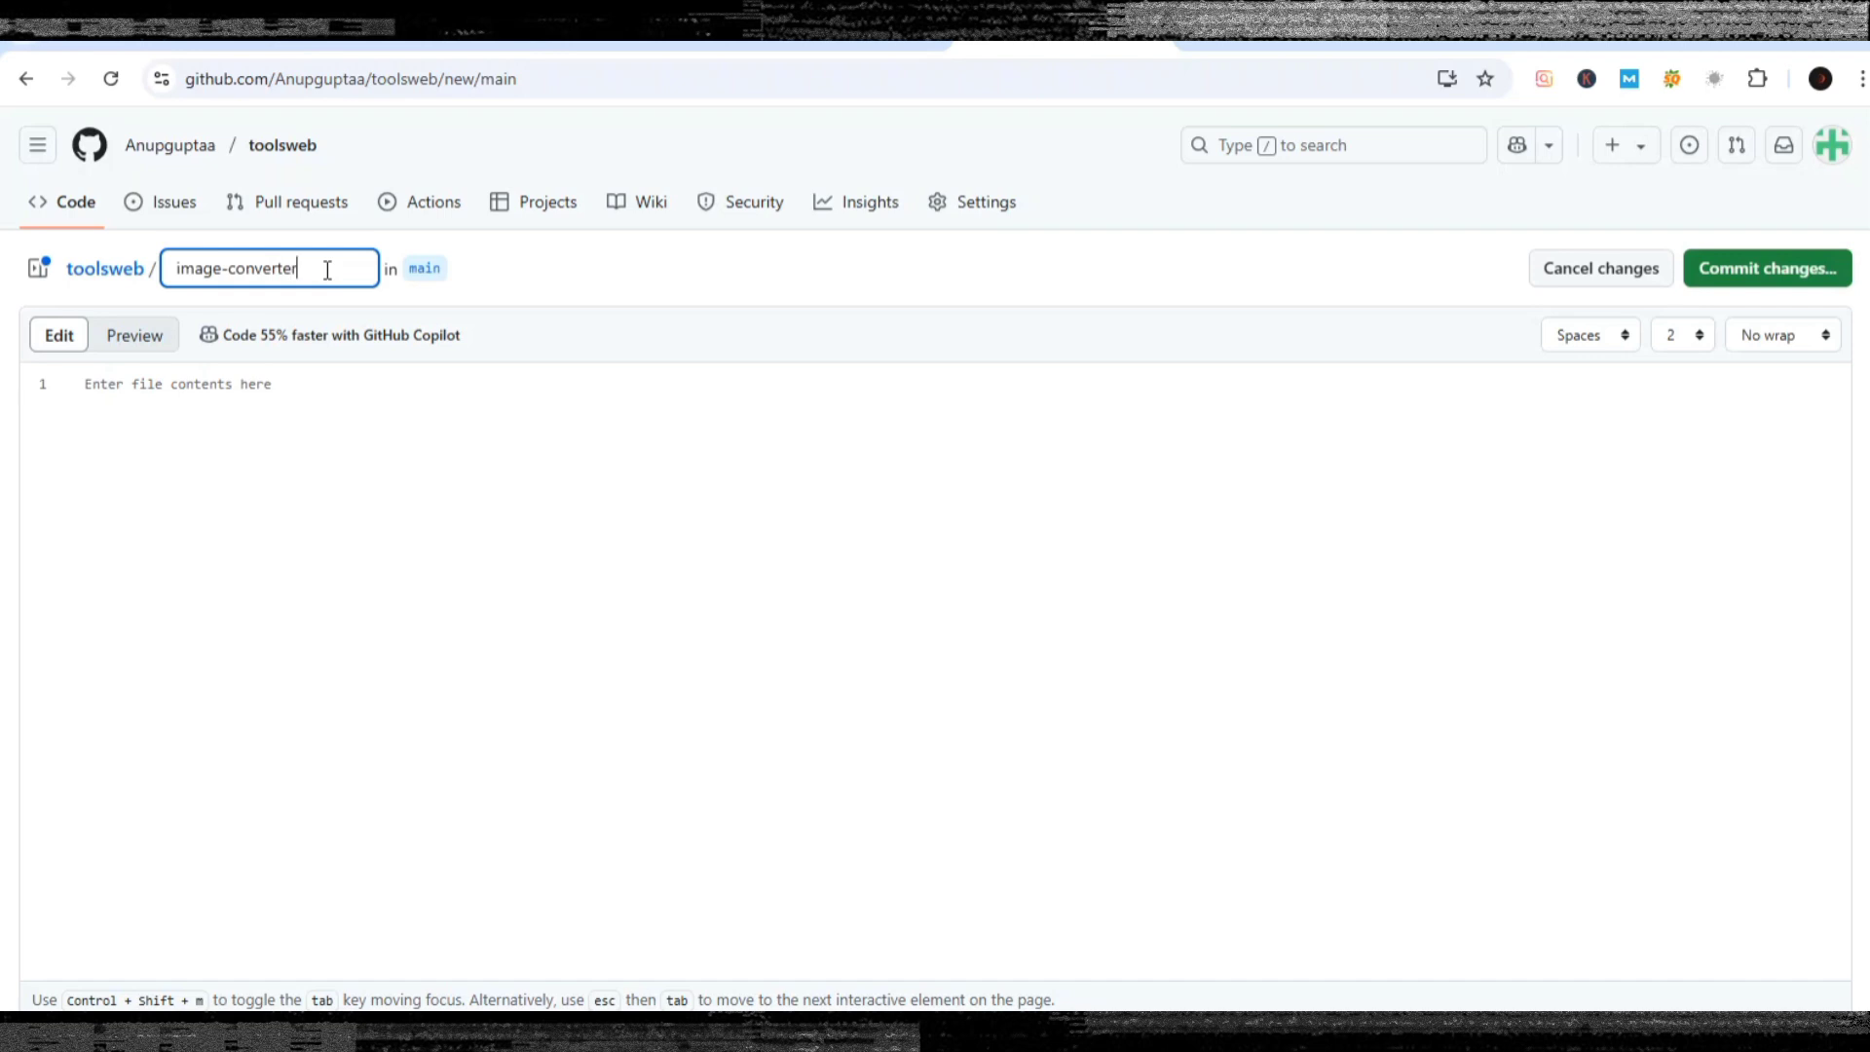
{"action": "type", "text": ".html"}
{"action": "left_click", "coordinate": [351, 399]}
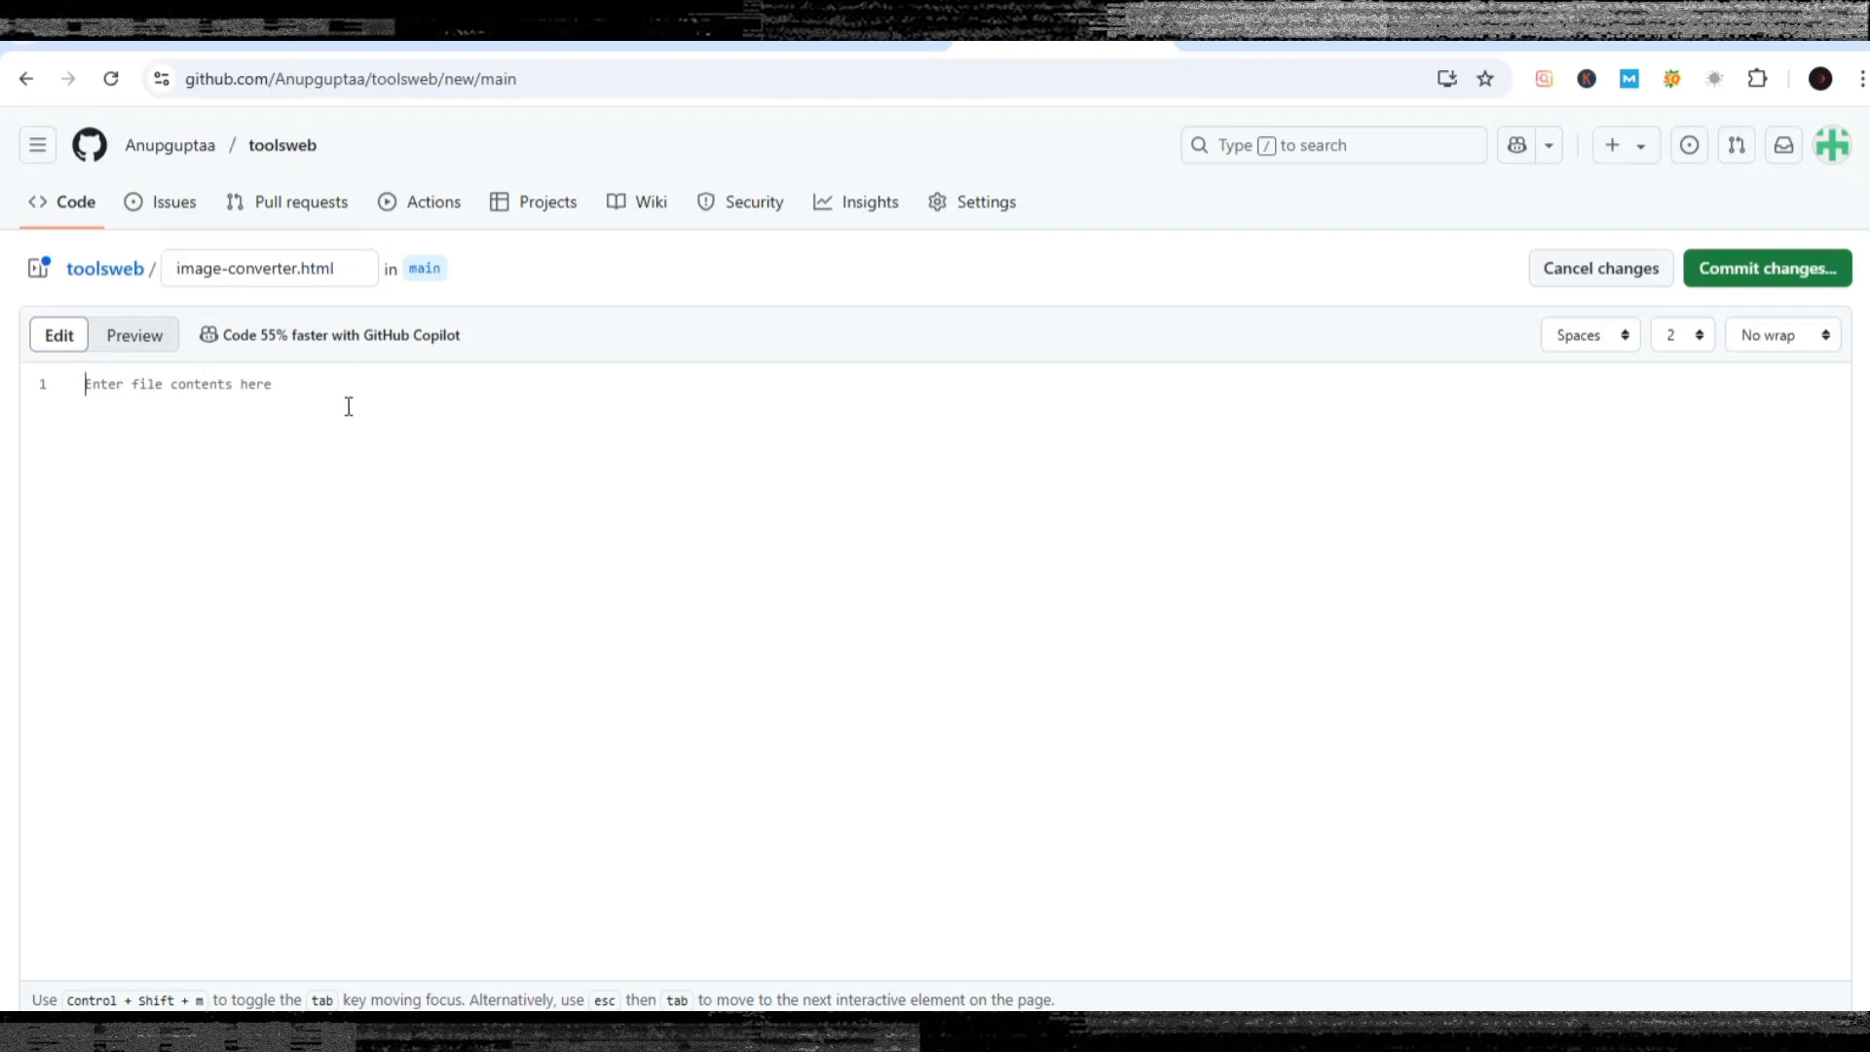
{"action": "key", "text": "ctrl+v"}
{"action": "scroll", "coordinate": [349, 407], "scroll_direction": "up", "scroll_amount": 5}
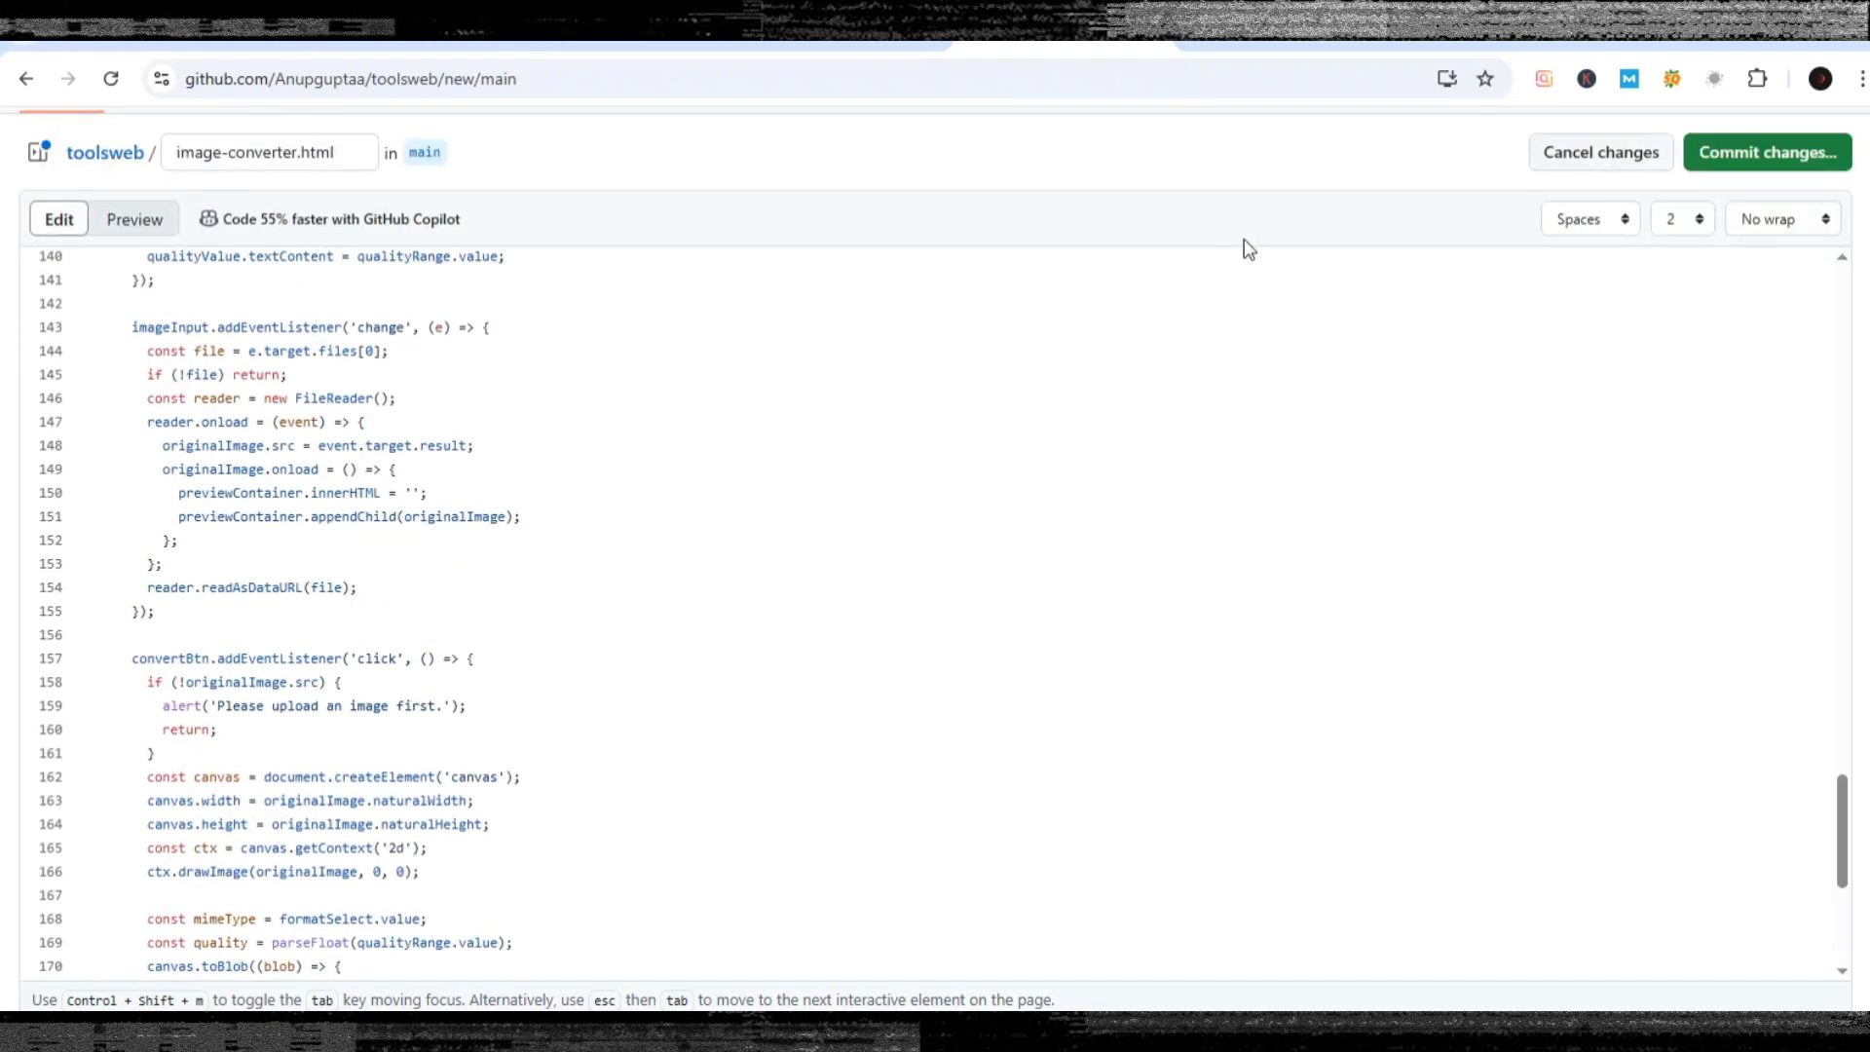
{"action": "left_click", "coordinate": [1742, 167]}
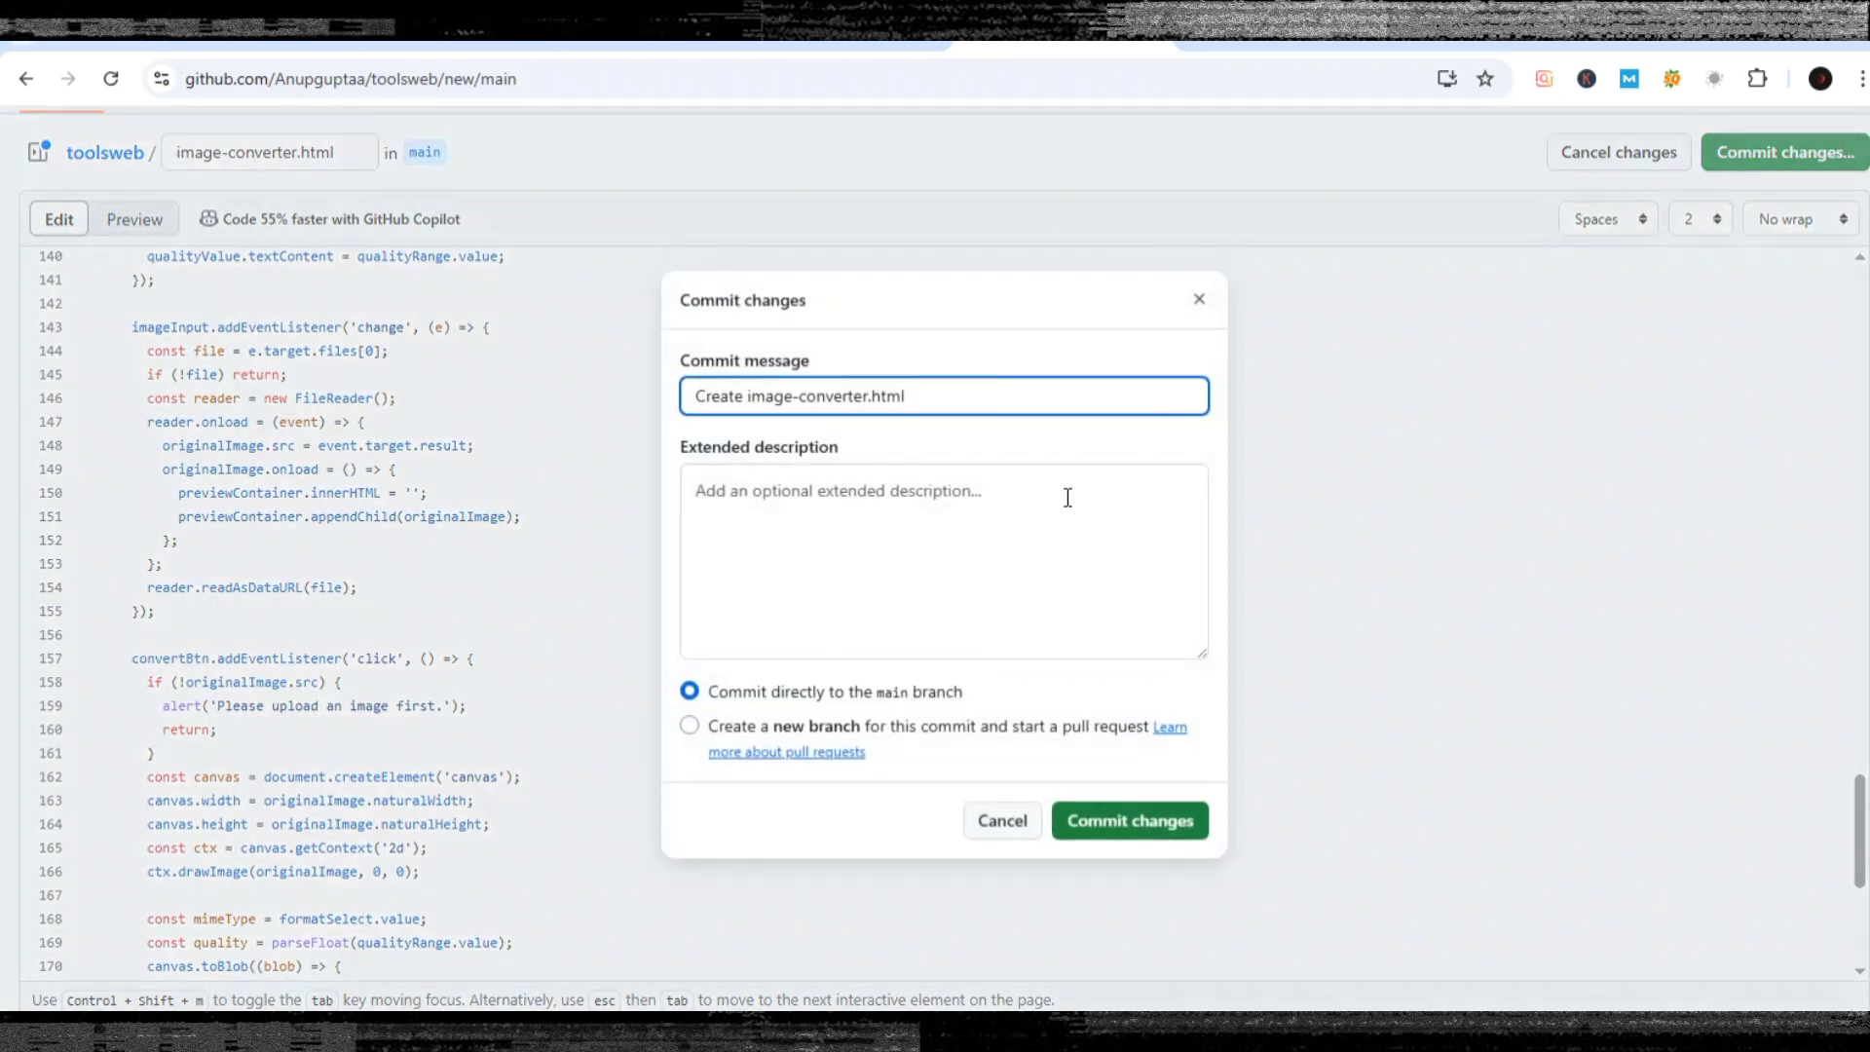
{"action": "left_click", "coordinate": [1098, 823]}
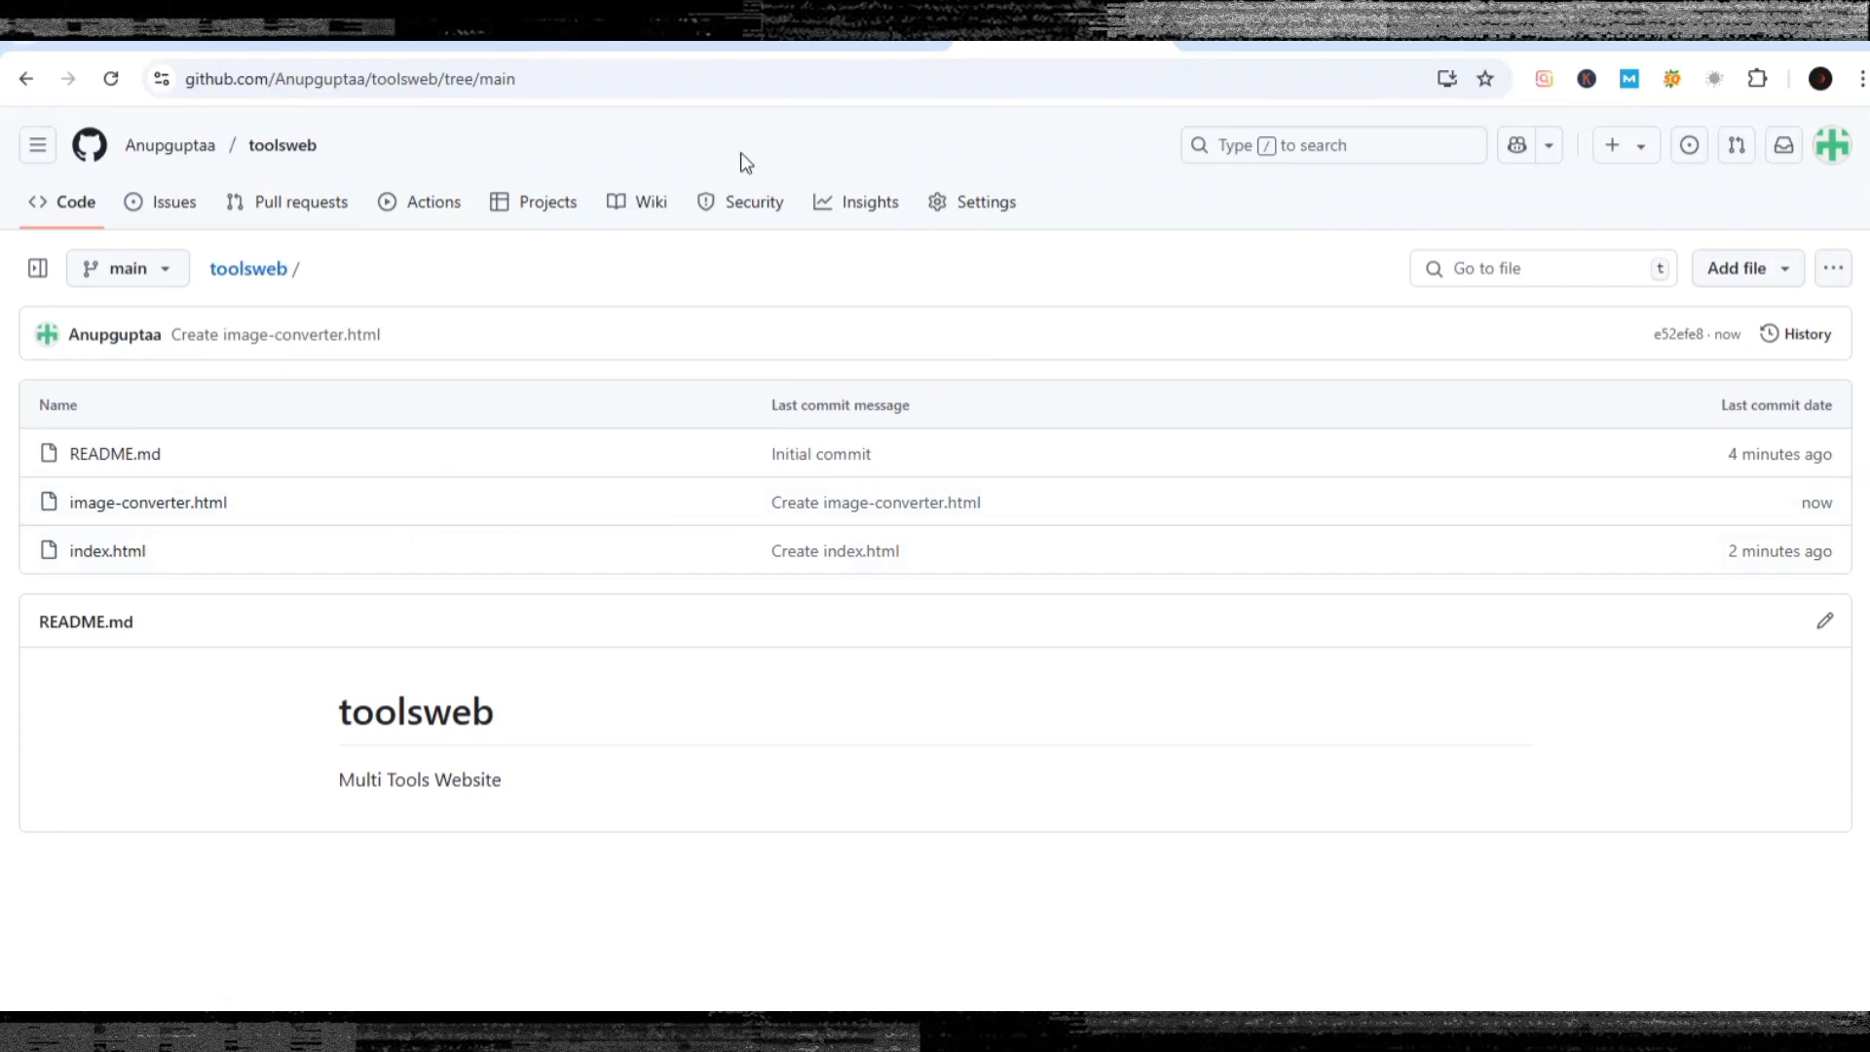
Copy the image compressor tool prompt from the prompt list in Google Translate.
{"action": "left_click", "coordinate": [785, 46]}
{"action": "left_click", "coordinate": [609, 48]}
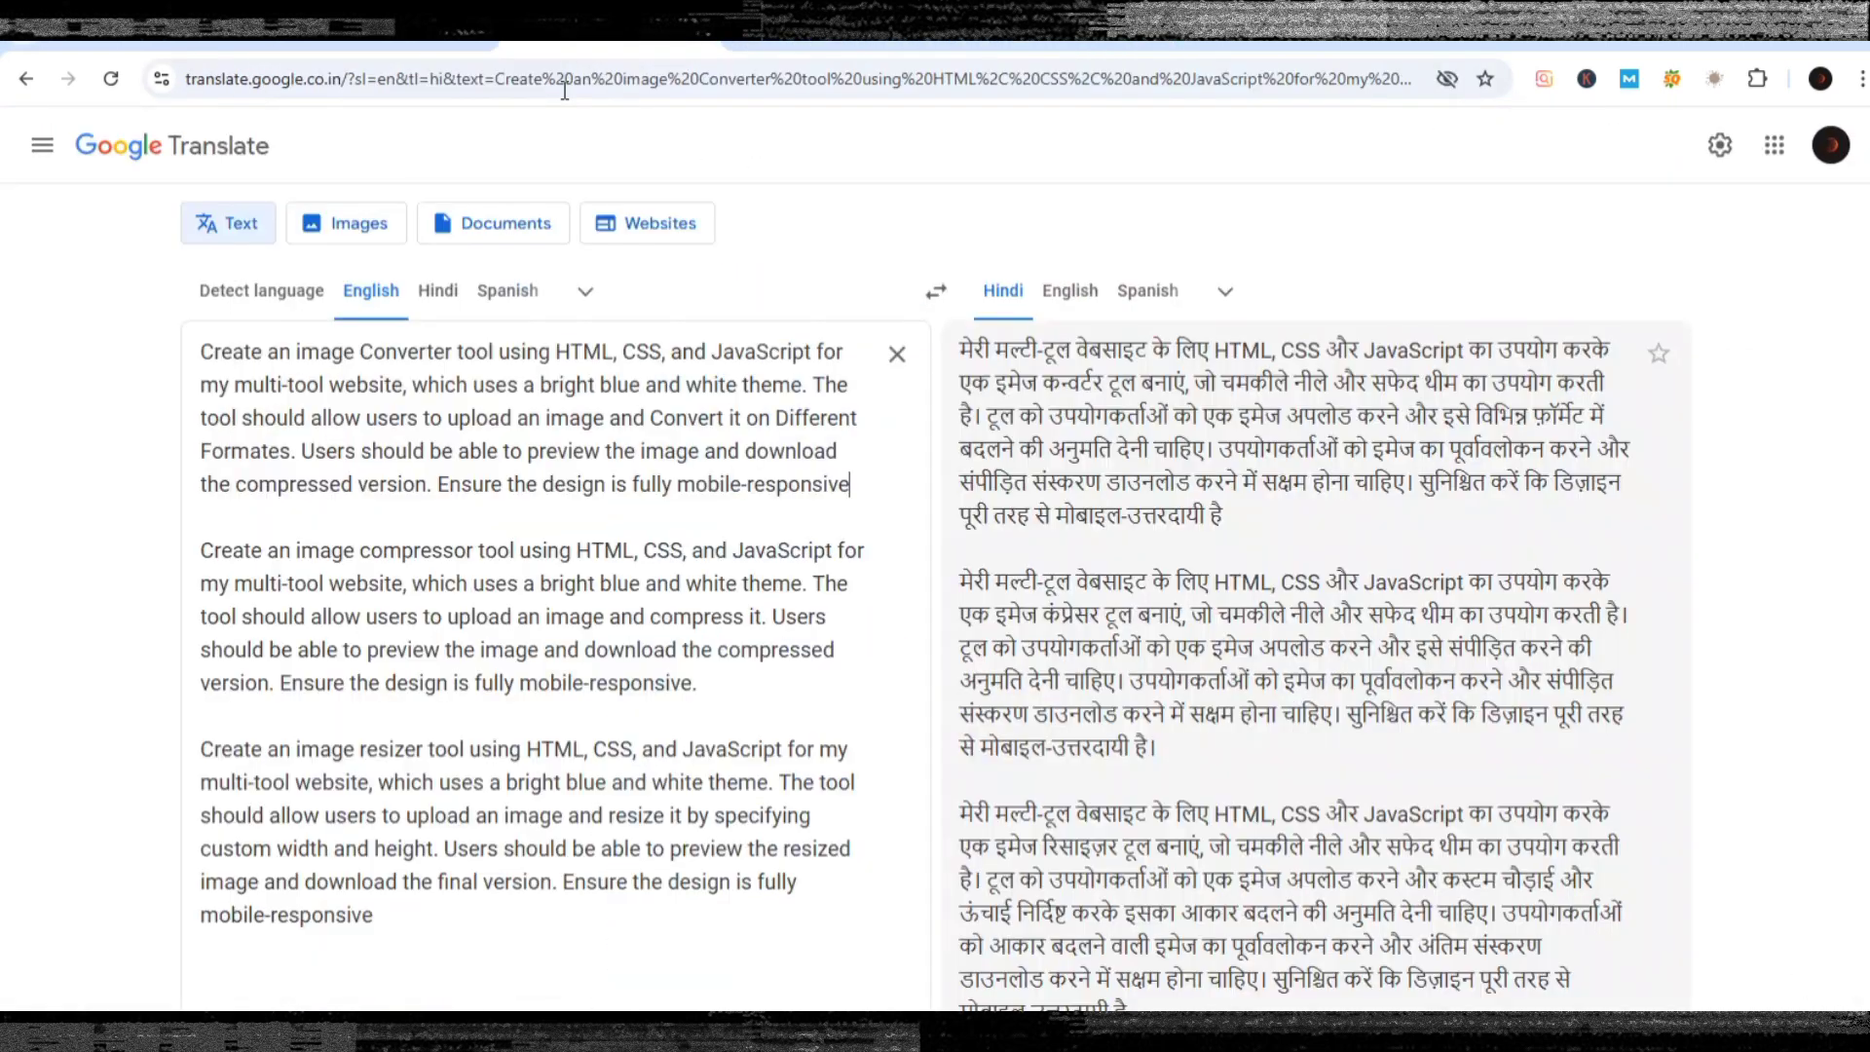
{"action": "left_click", "coordinate": [203, 551]}
{"action": "left_click_drag", "start_coordinate": [202, 551], "coordinate": [718, 684]}
{"action": "key", "text": "ctrl+c"}
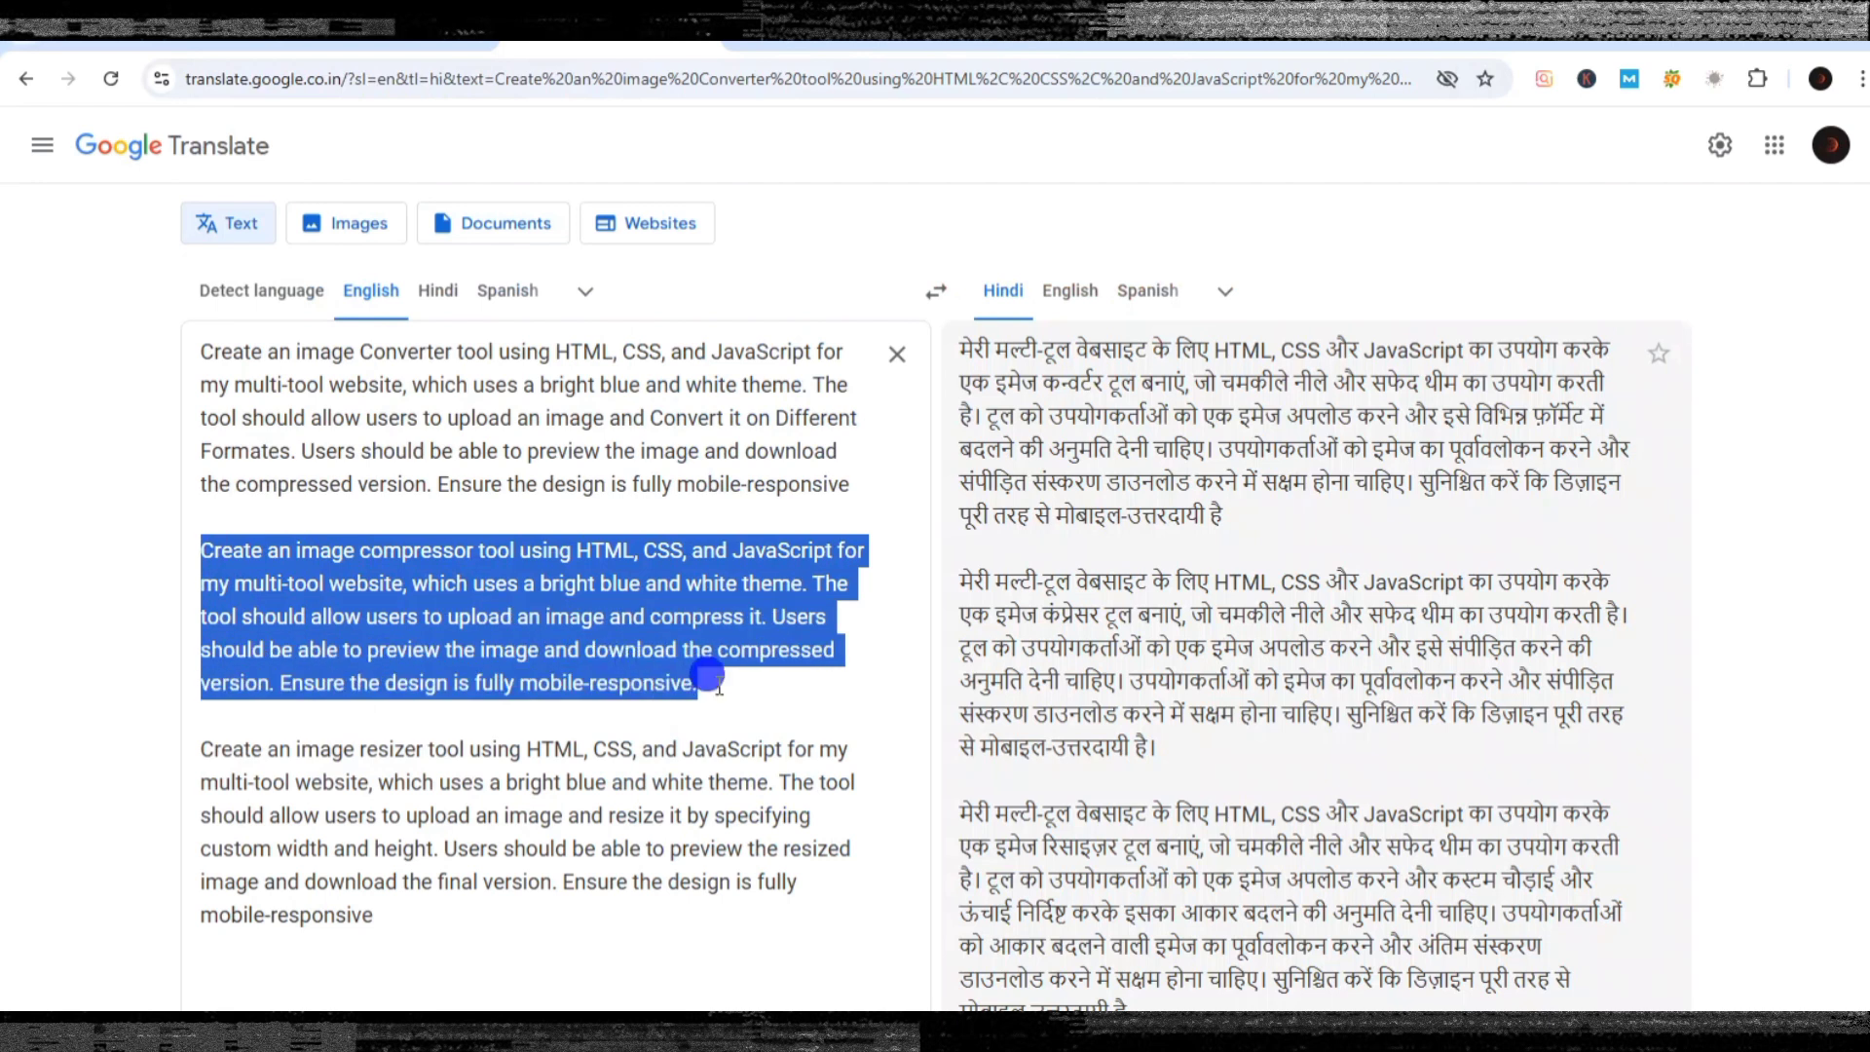
Draft the copied image compressor prompt in a new ChatGPT chat with Reason enabled.
{"action": "left_click", "coordinate": [785, 49]}
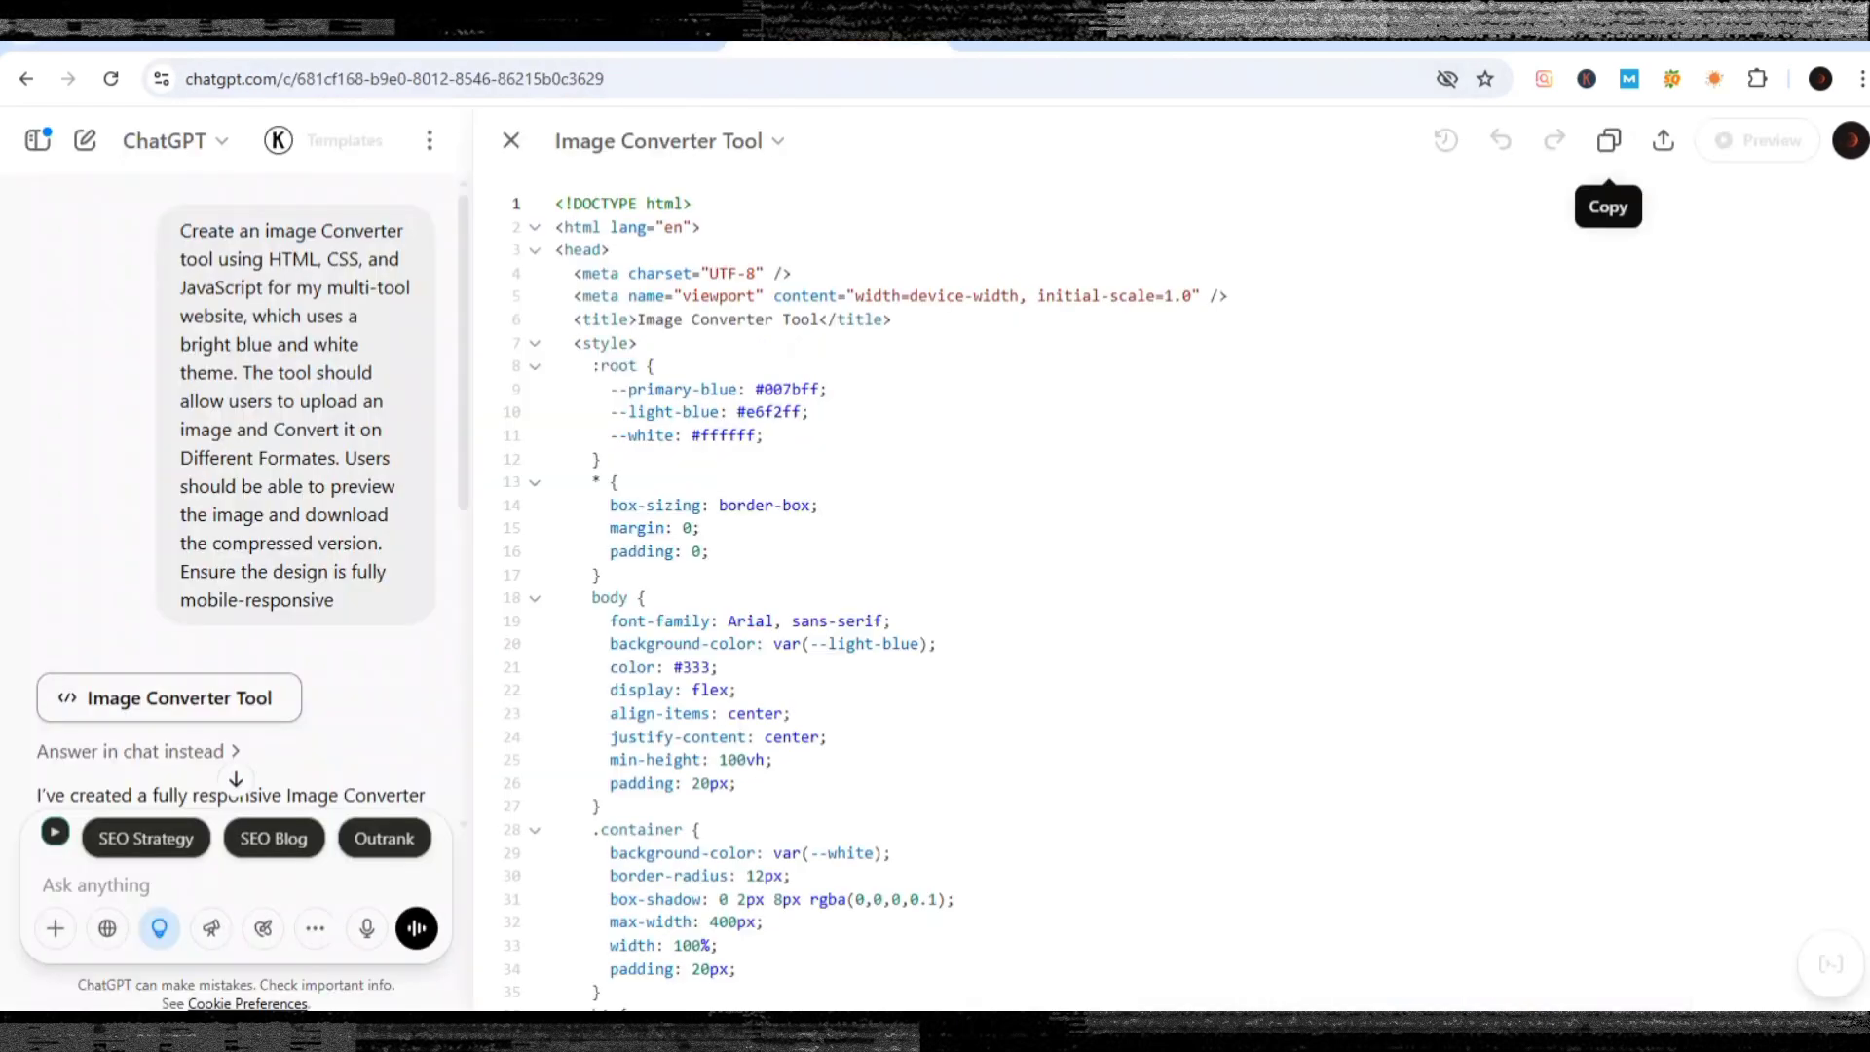
{"action": "left_click", "coordinate": [511, 141]}
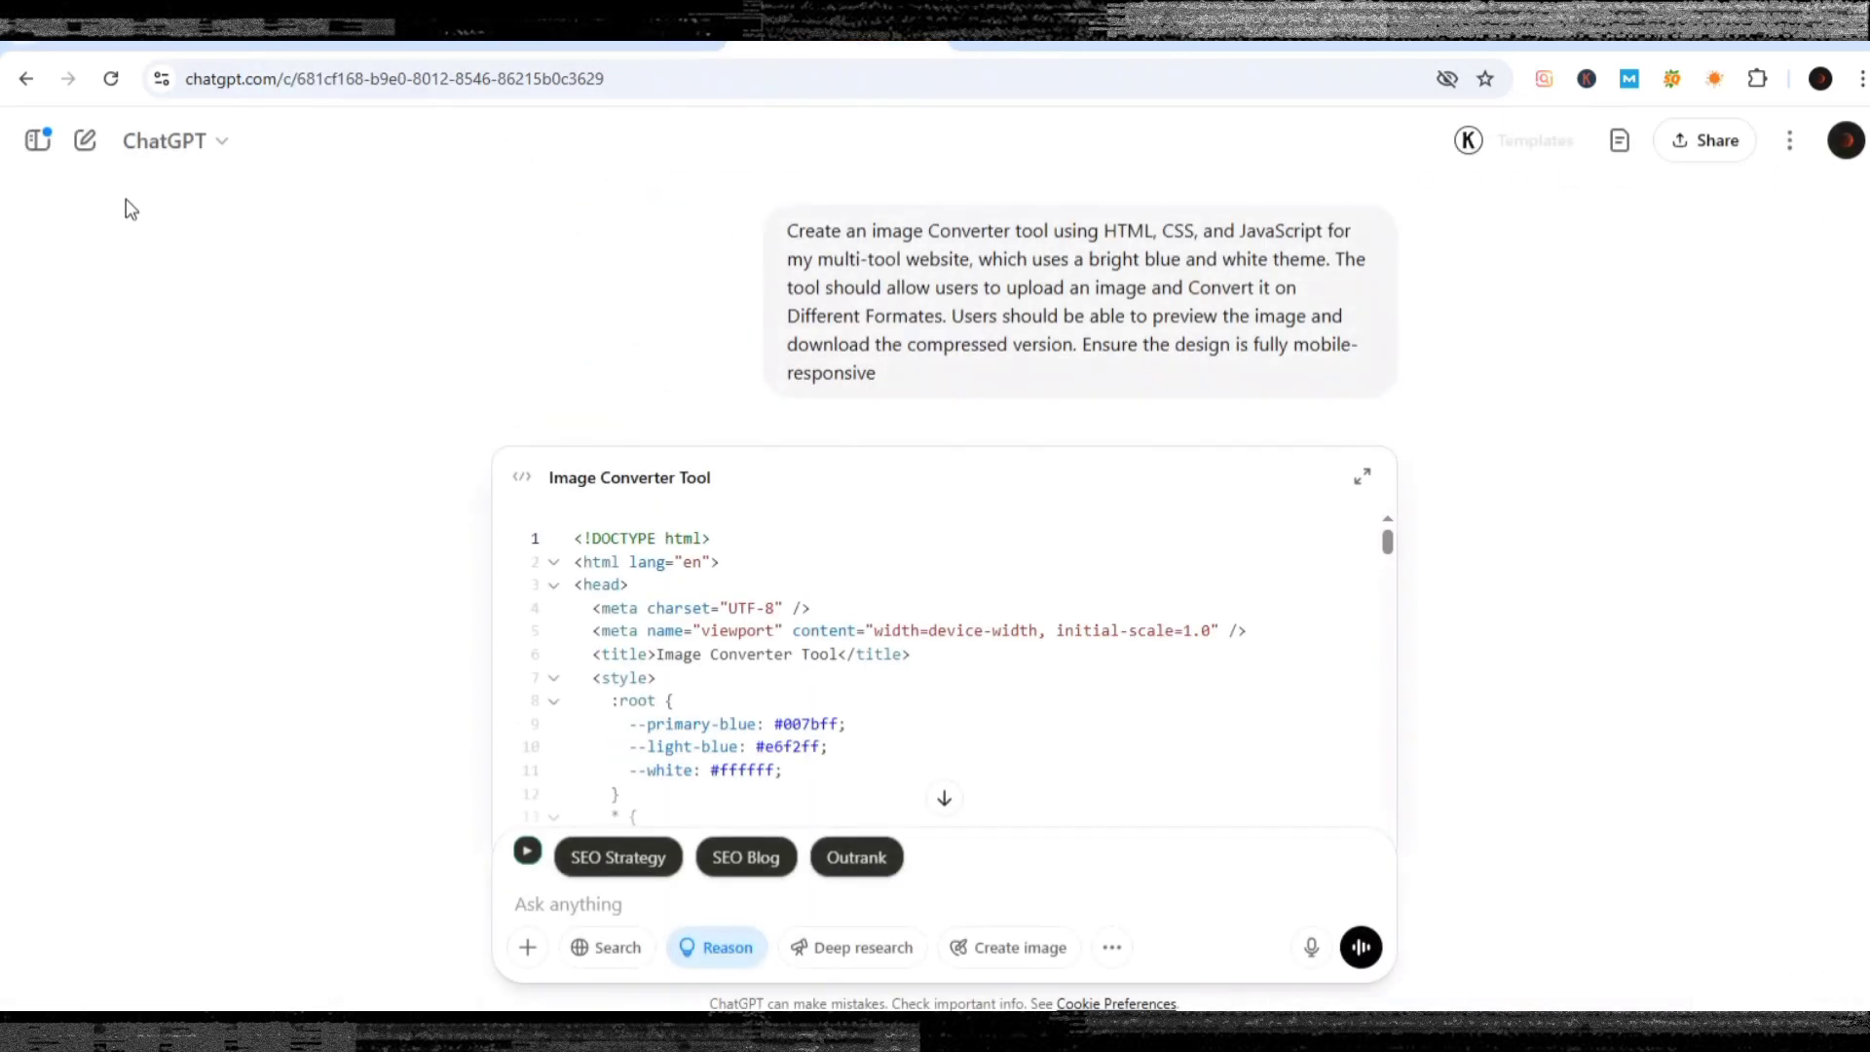
{"action": "left_click", "coordinate": [52, 158]}
{"action": "left_click", "coordinate": [268, 142]}
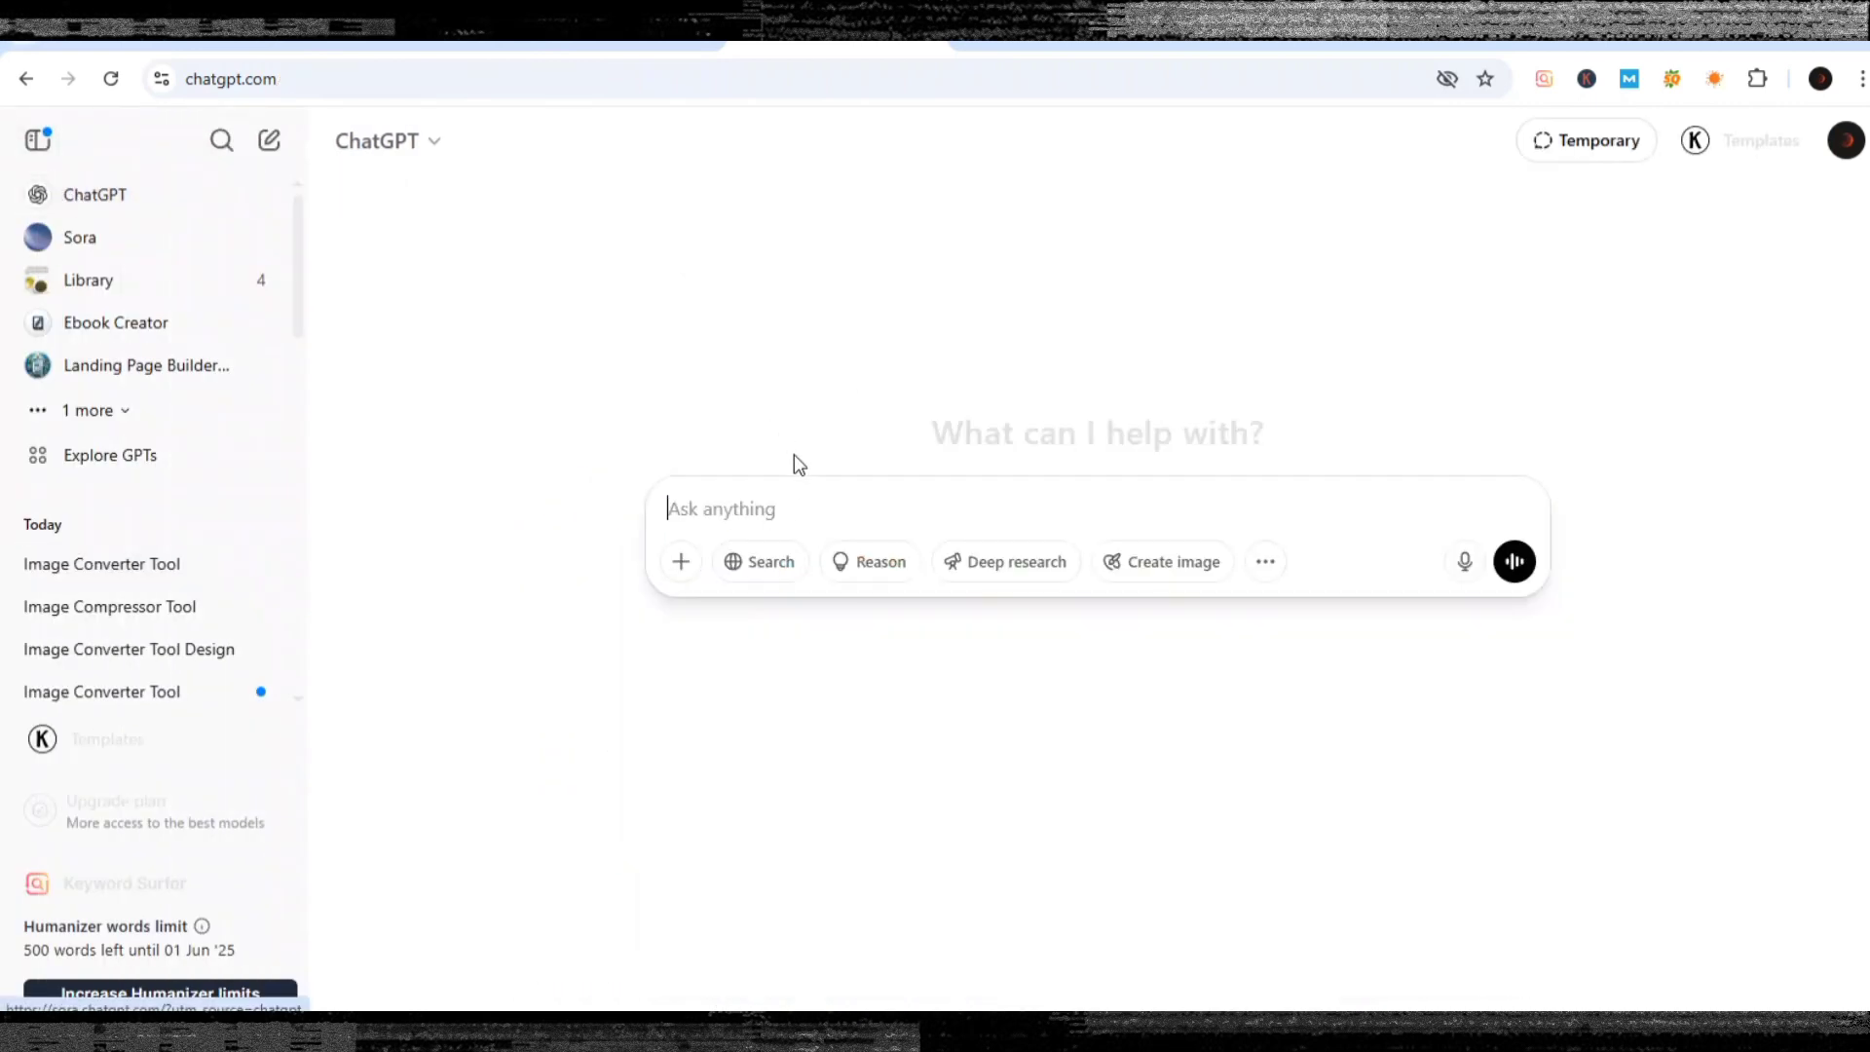
{"action": "key", "text": "ctrl+v"}
{"action": "left_click", "coordinate": [882, 637]}
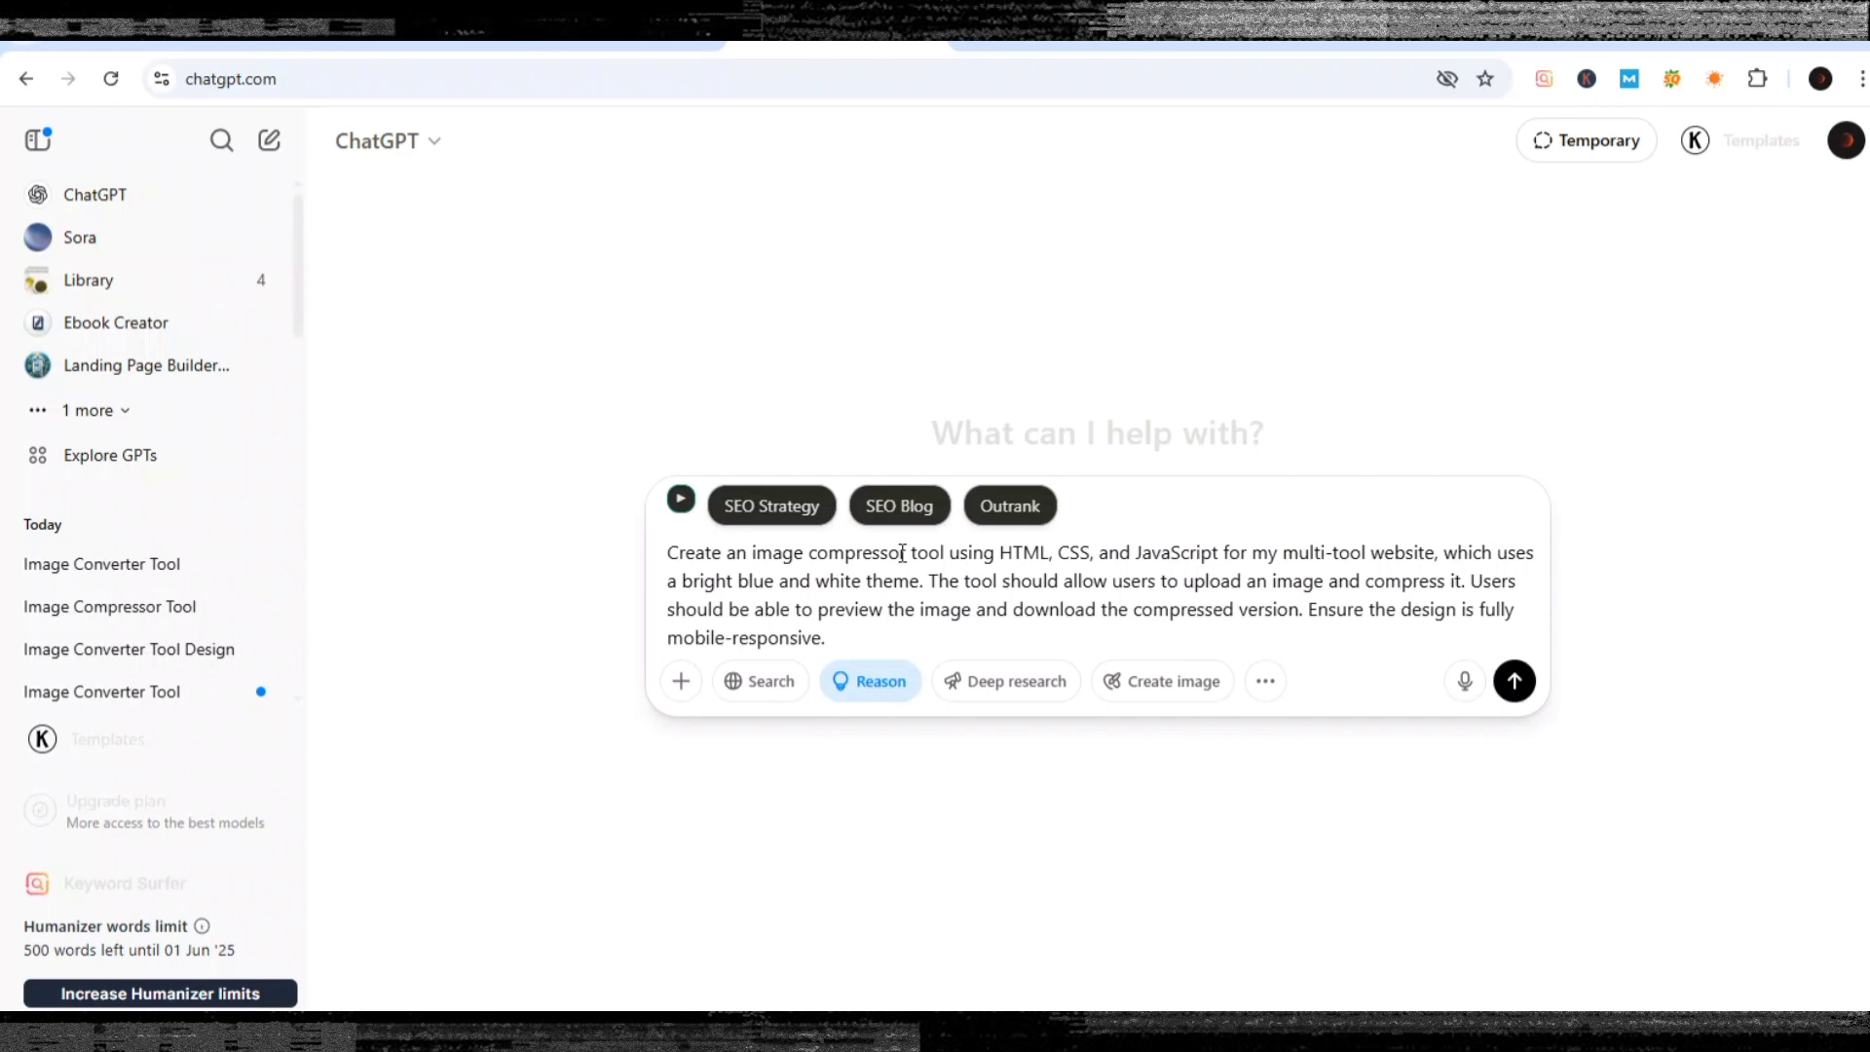
Open the existing Image Compressor Tool conversation in ChatGPT and copy its complete Image-compressor code.
{"action": "left_click", "coordinate": [146, 610]}
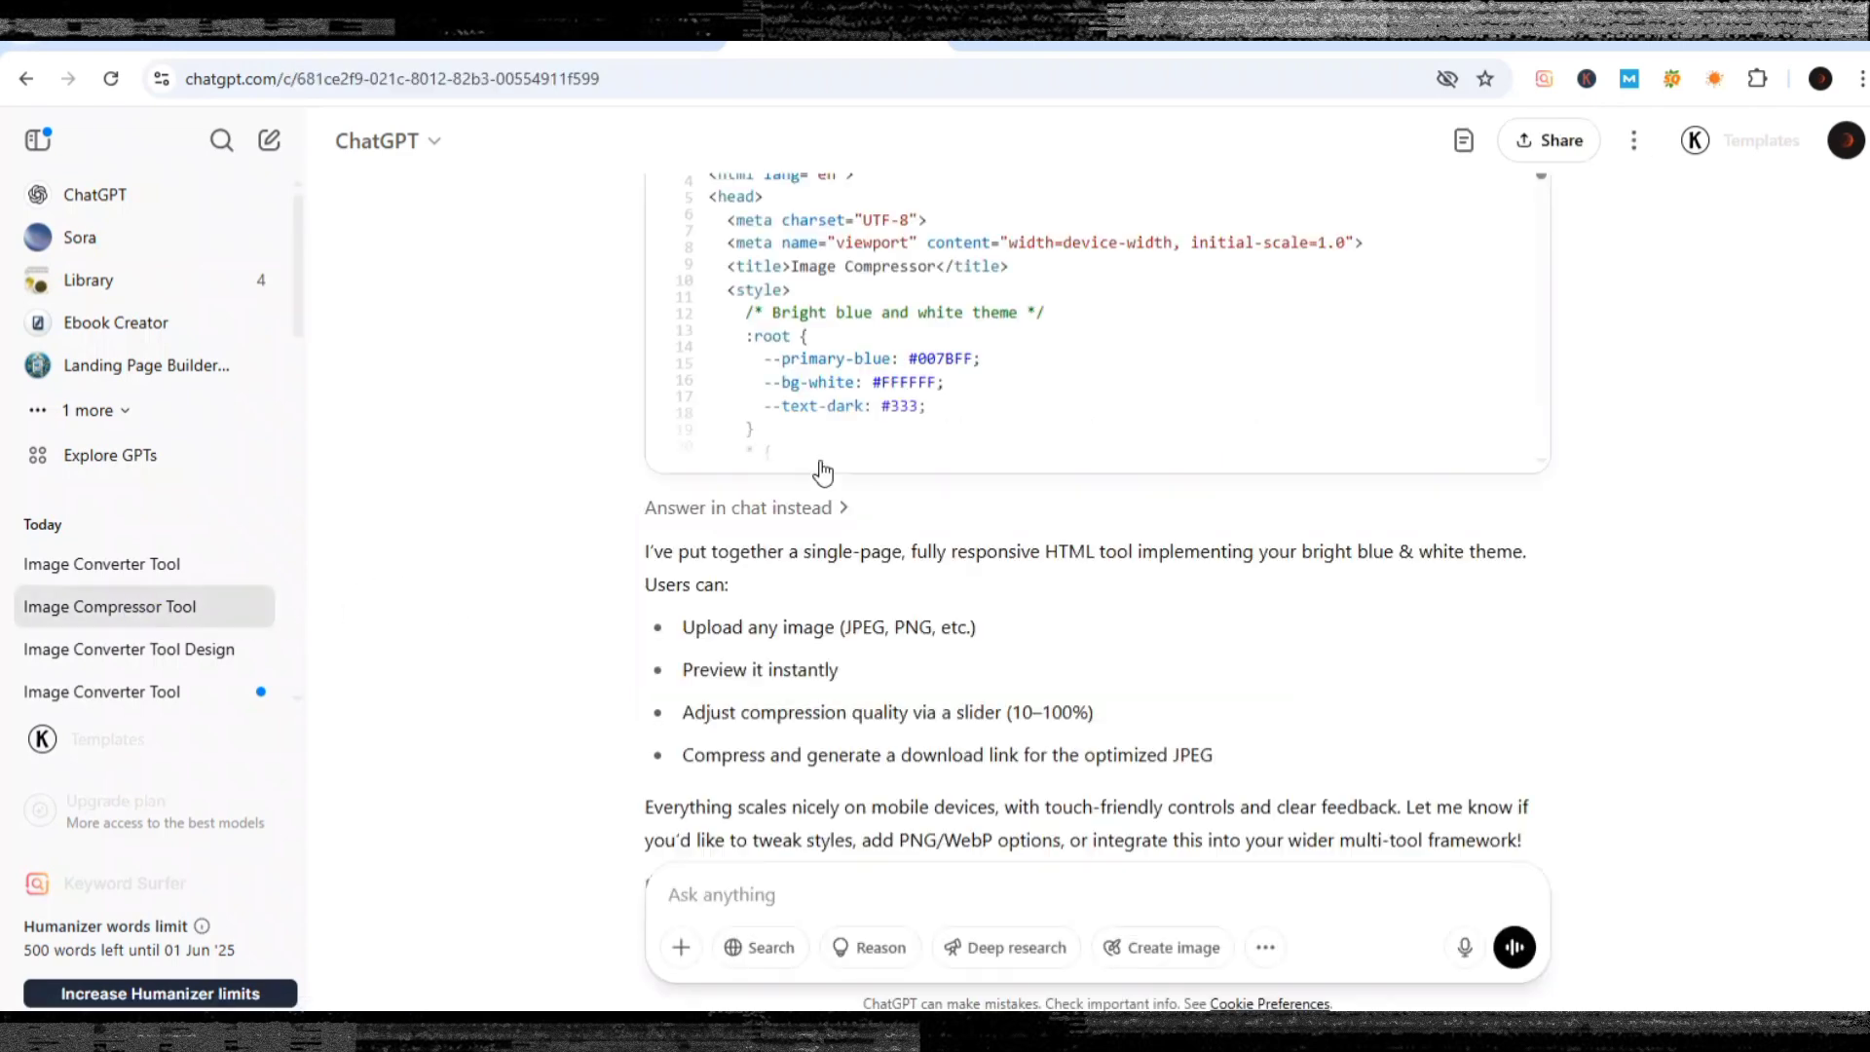
{"action": "scroll", "coordinate": [856, 467], "scroll_direction": "up", "scroll_amount": 5}
{"action": "left_click", "coordinate": [964, 537]}
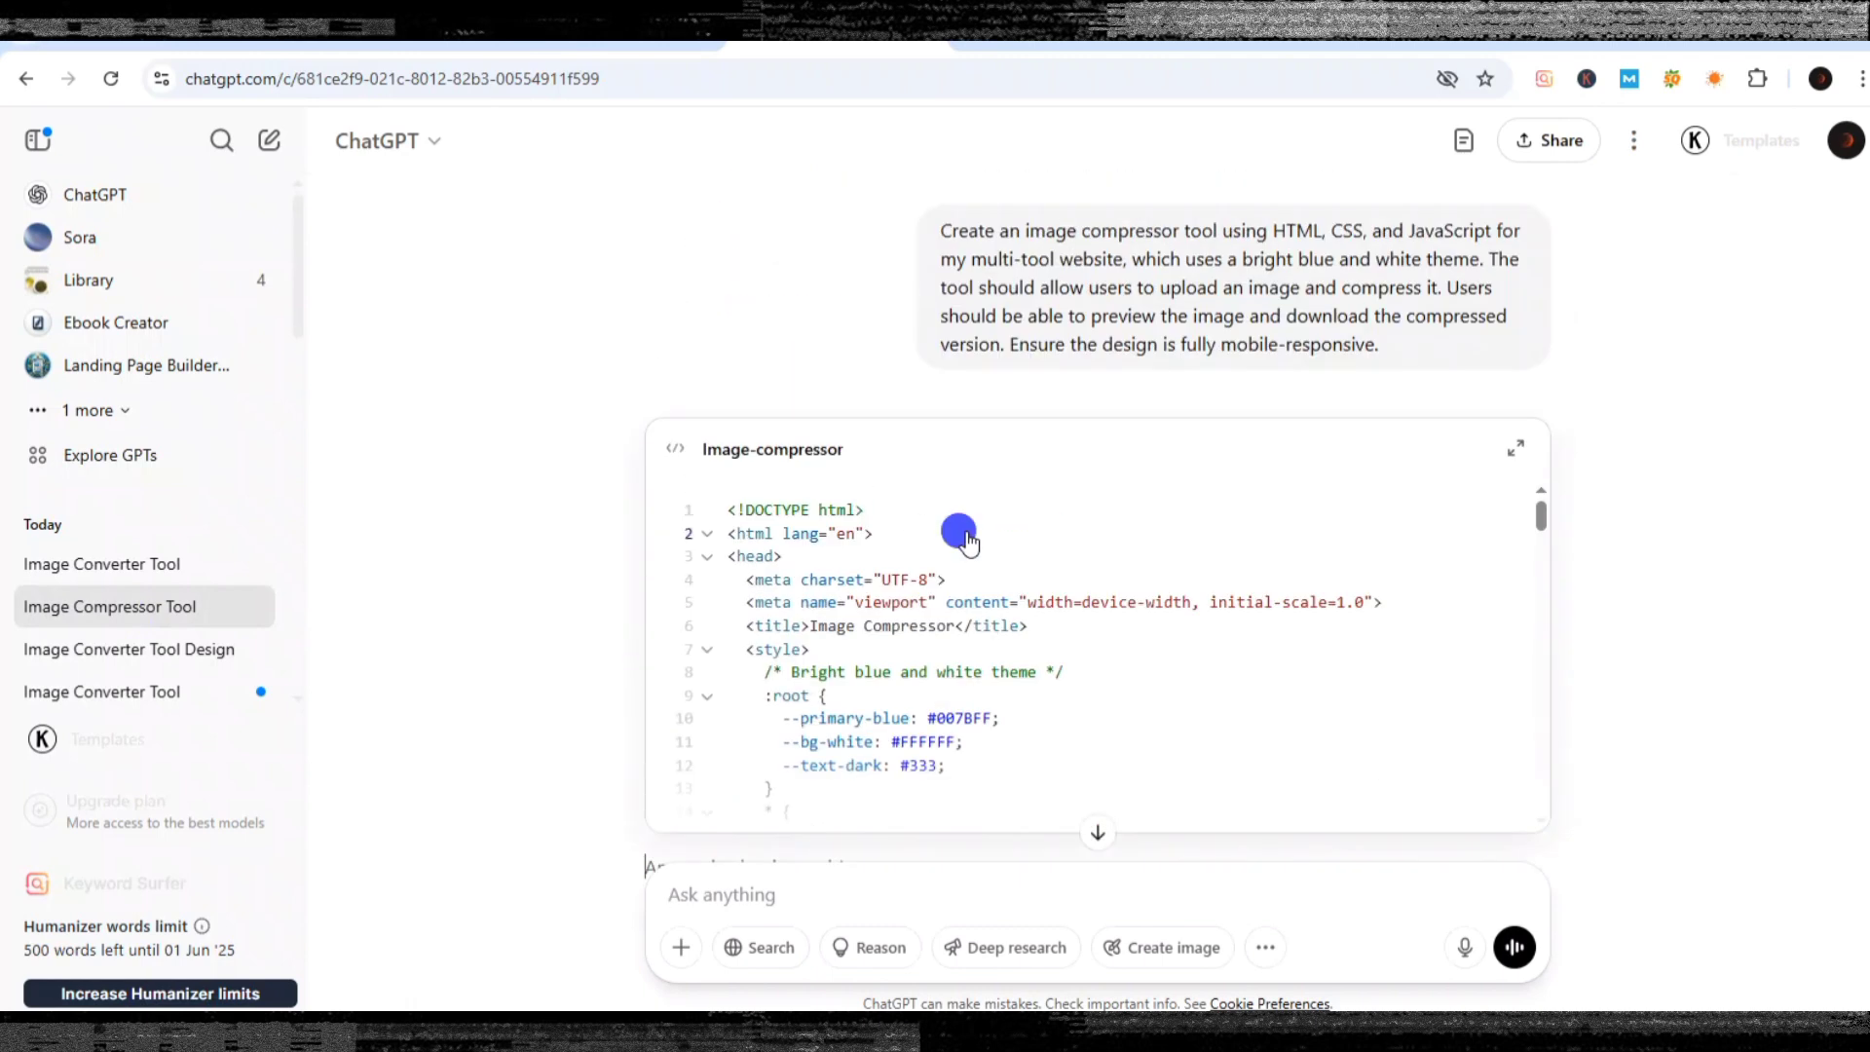
{"action": "left_click", "coordinate": [1605, 144]}
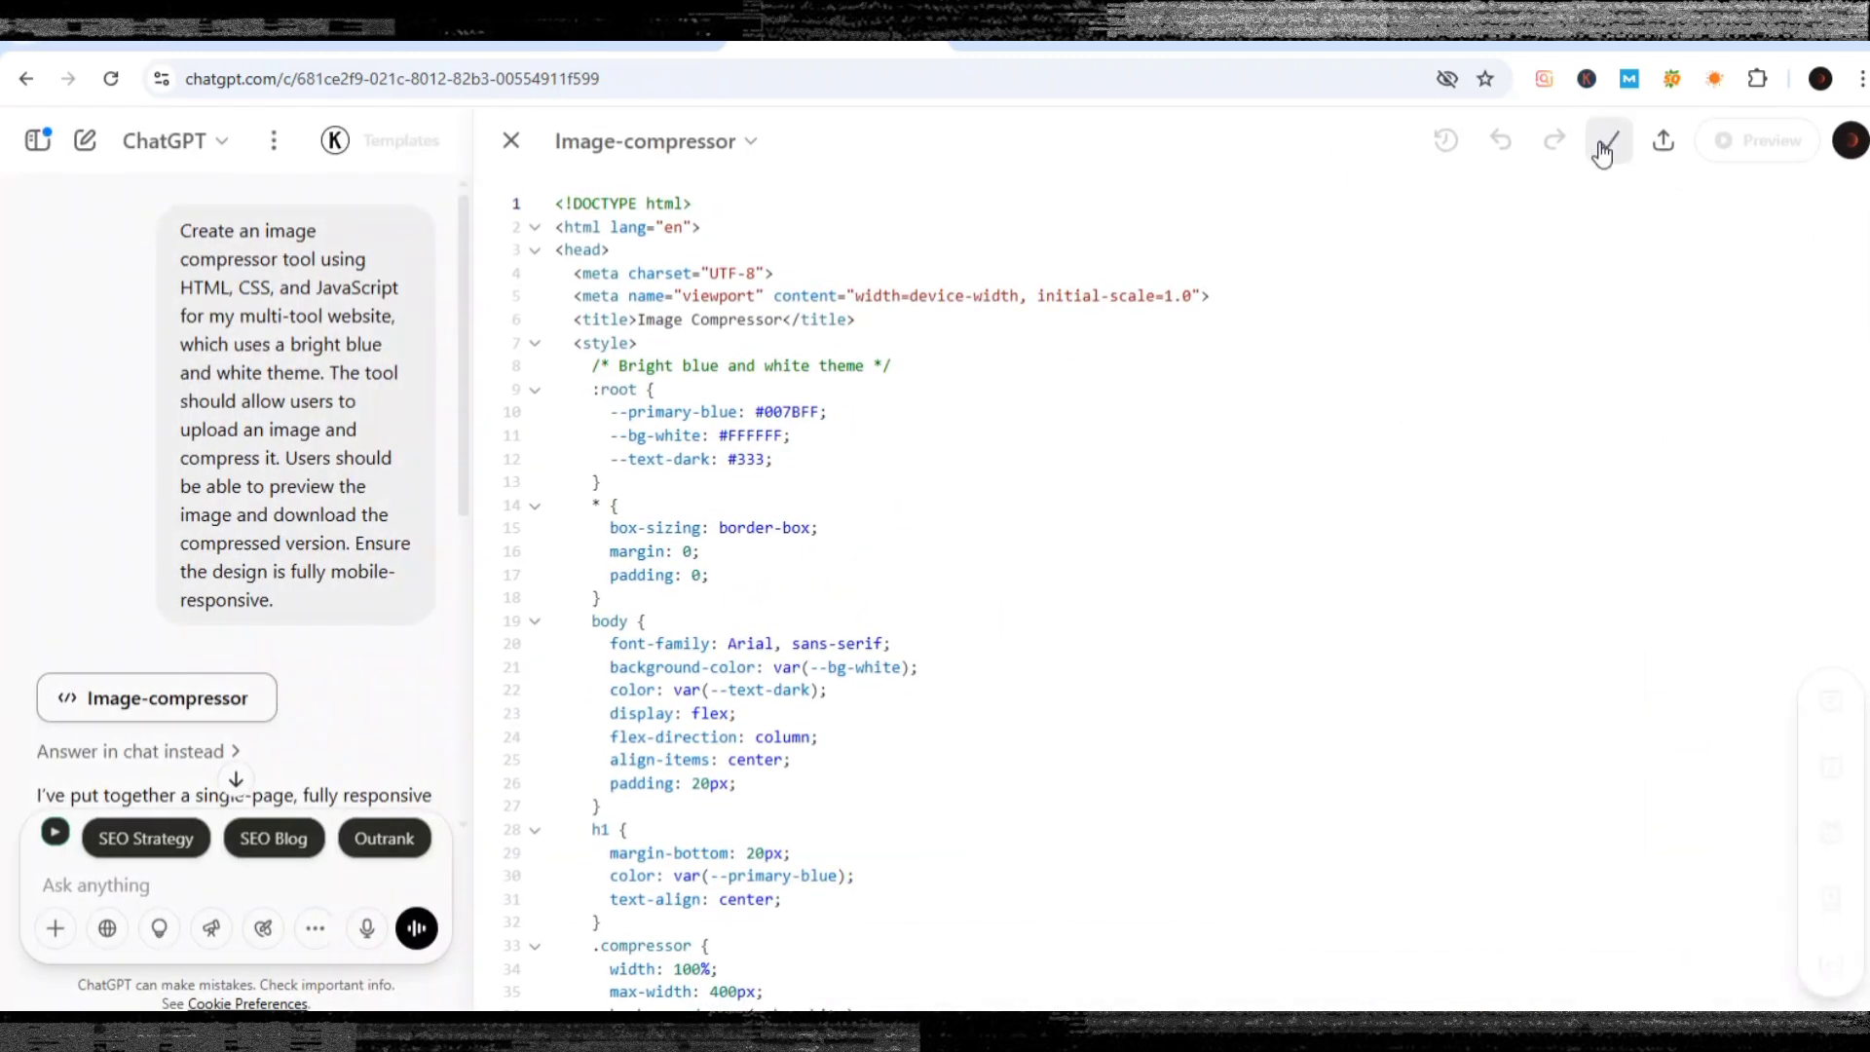
Create image-compressor.html in the toolsweb repository on GitHub with the copied compressor code, and commit it directly to the main branch.
{"action": "left_click", "coordinate": [1062, 50]}
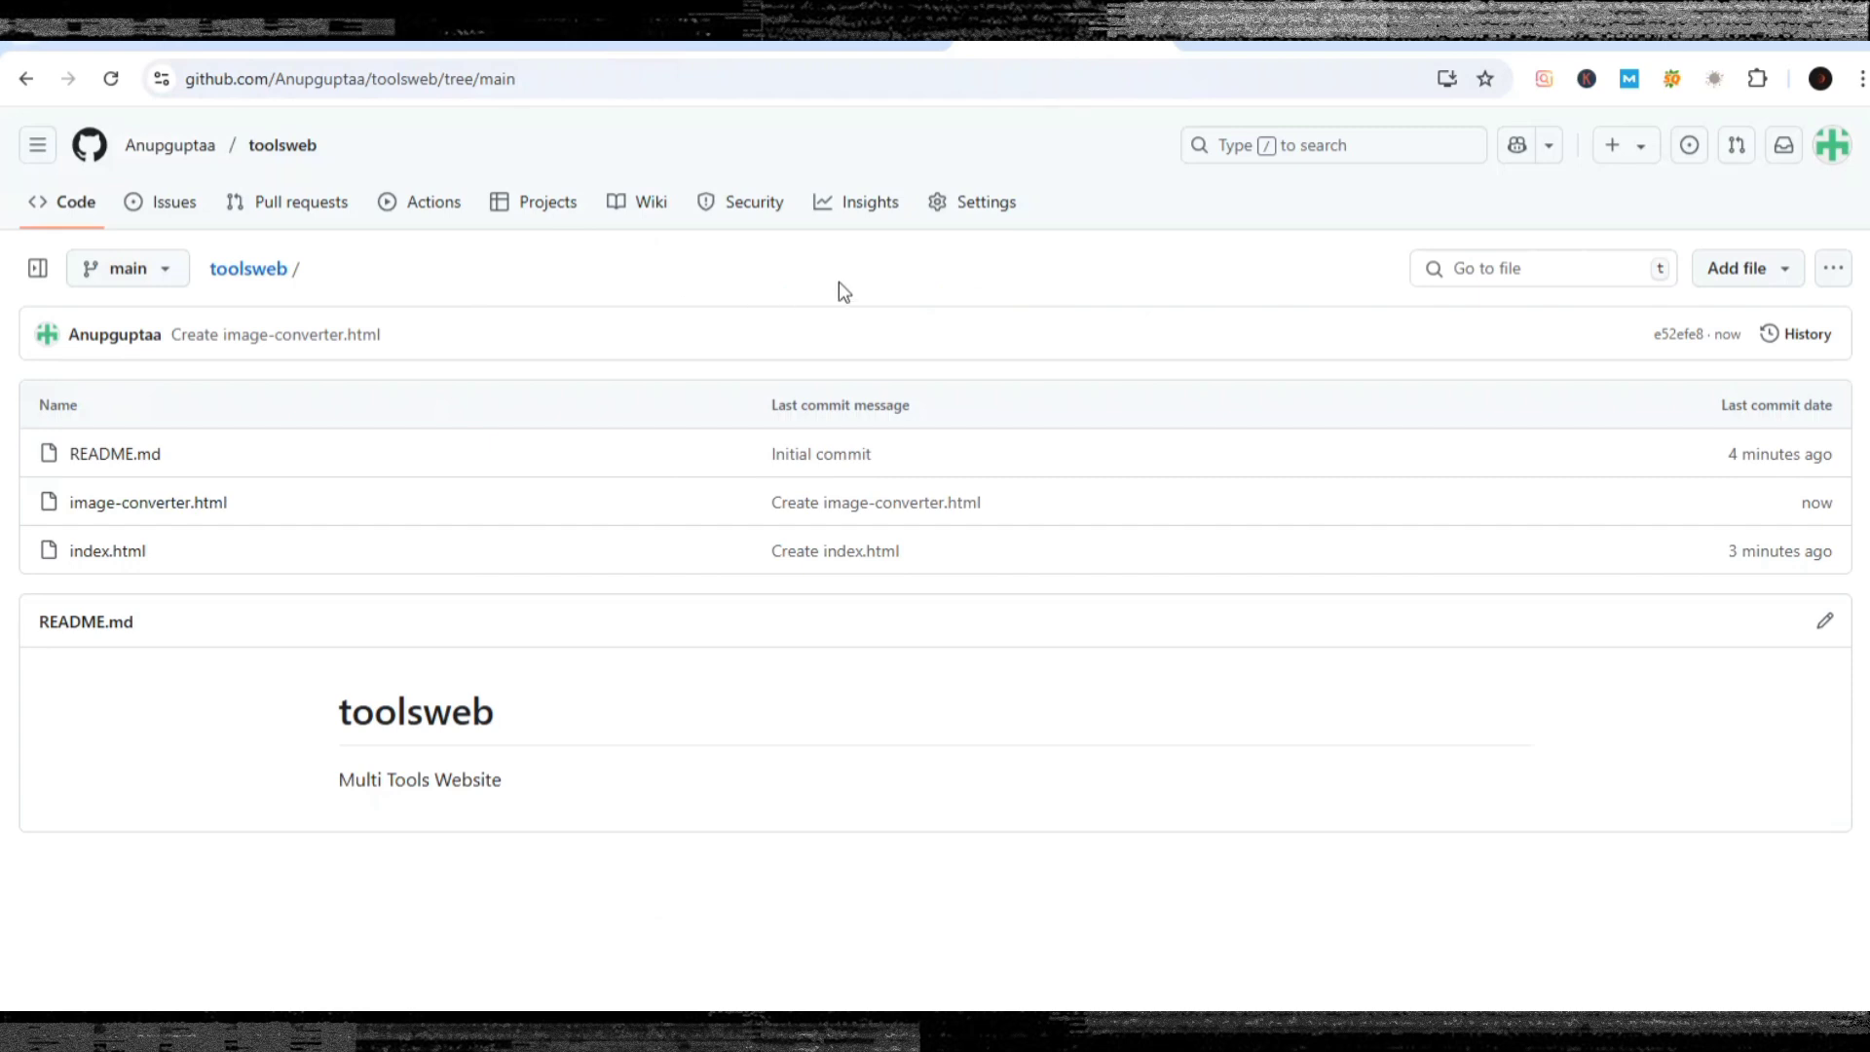
{"action": "left_click", "coordinate": [1720, 271]}
{"action": "left_click", "coordinate": [1675, 327]}
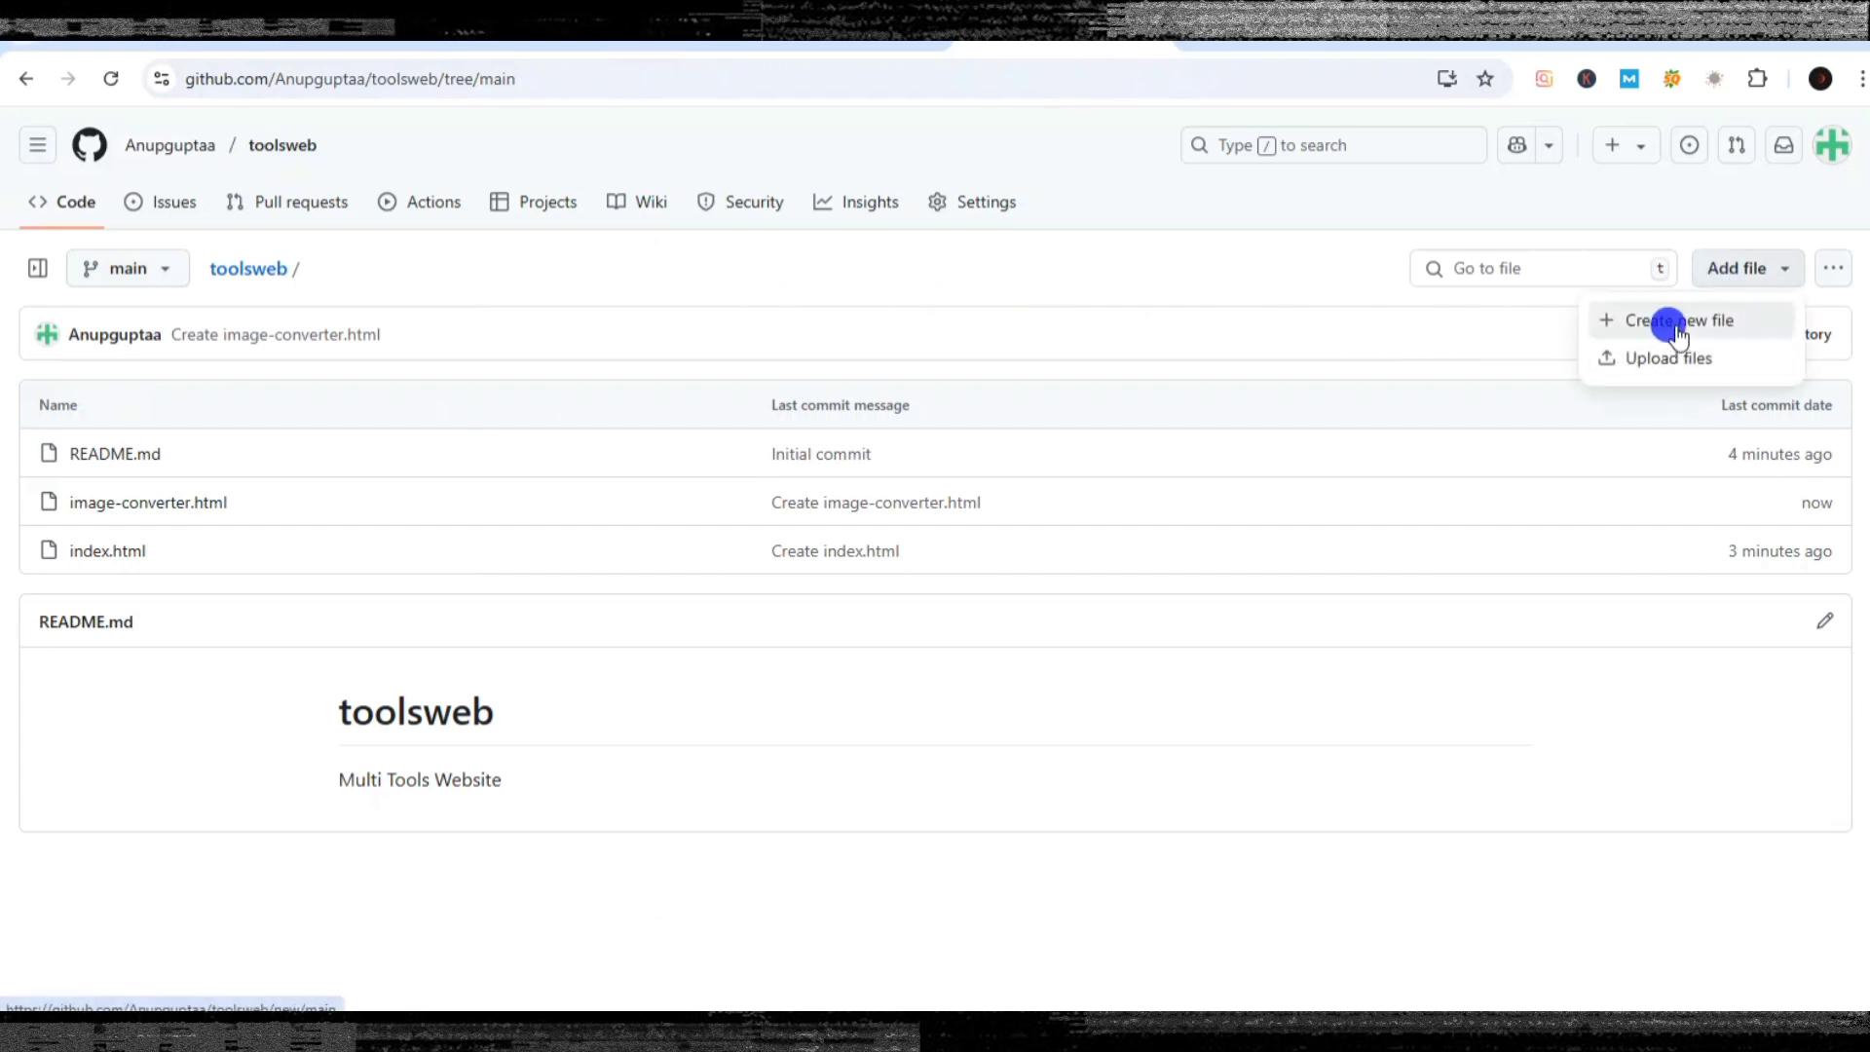
{"action": "left_click", "coordinate": [279, 265]}
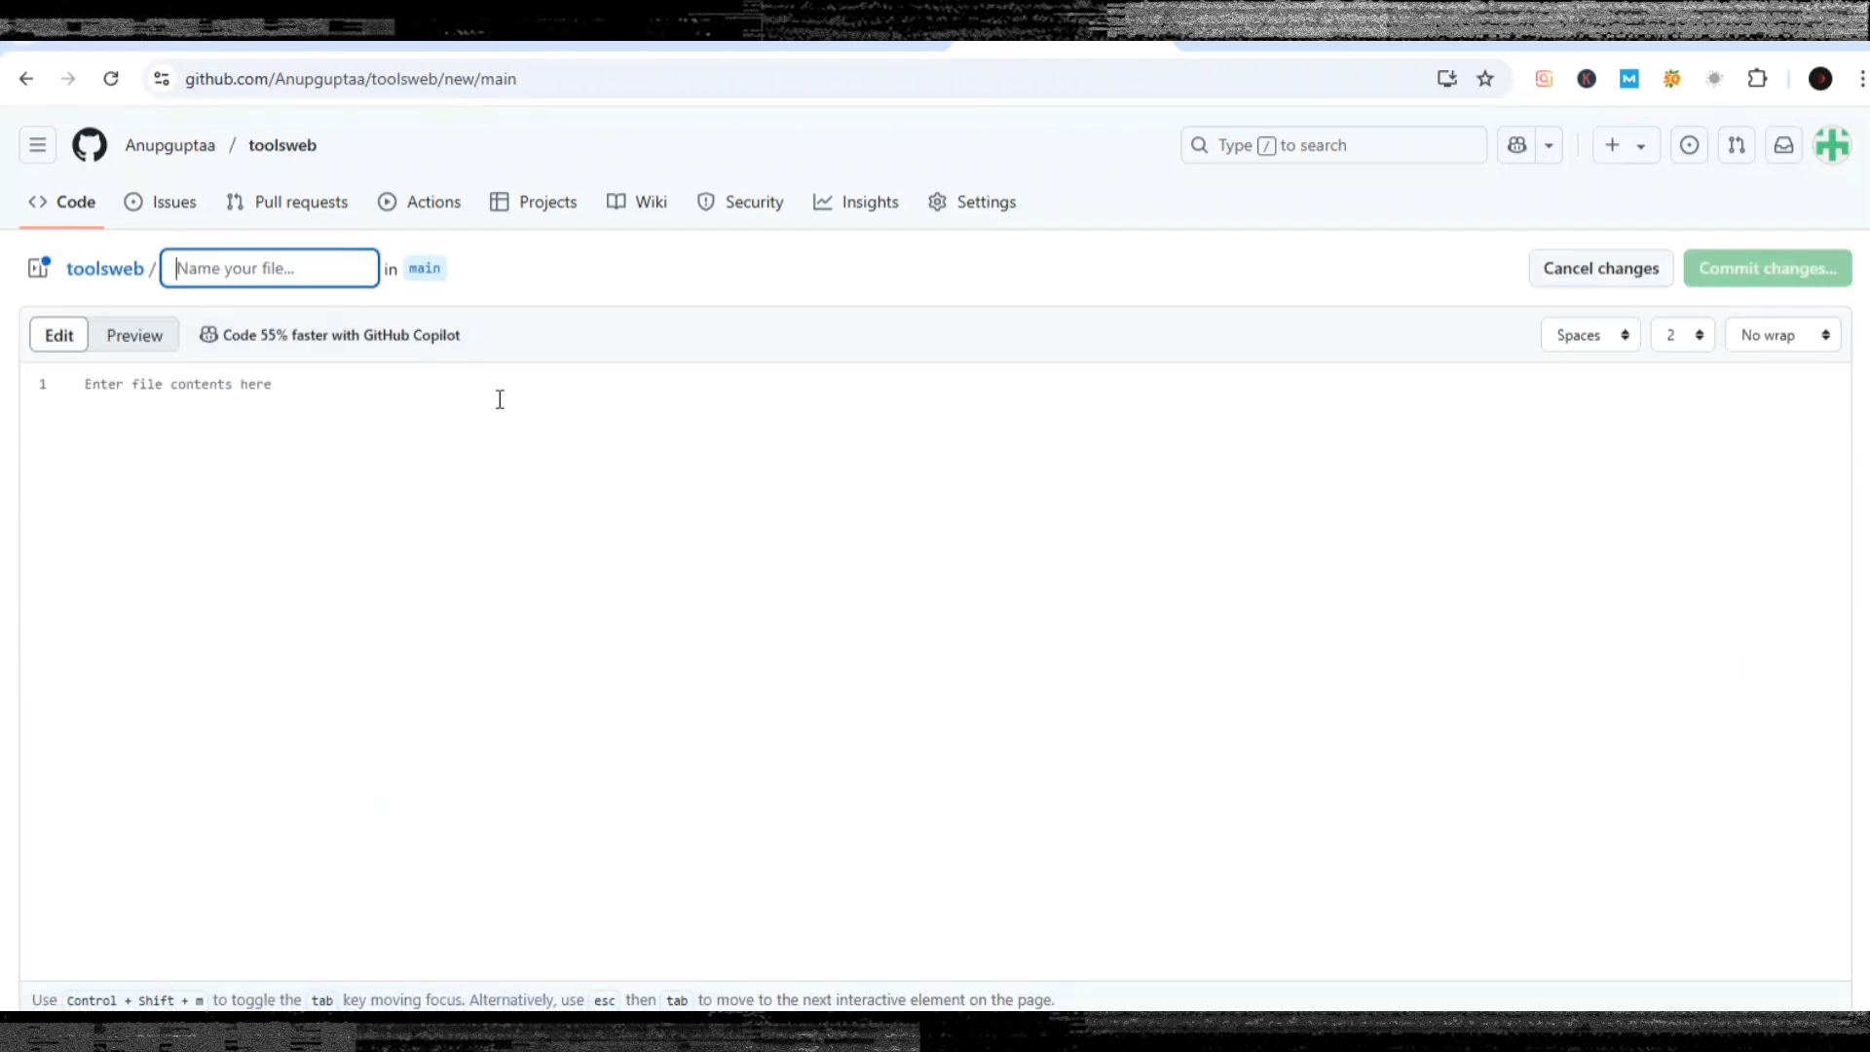
{"action": "type", "text": "image-compressor"}
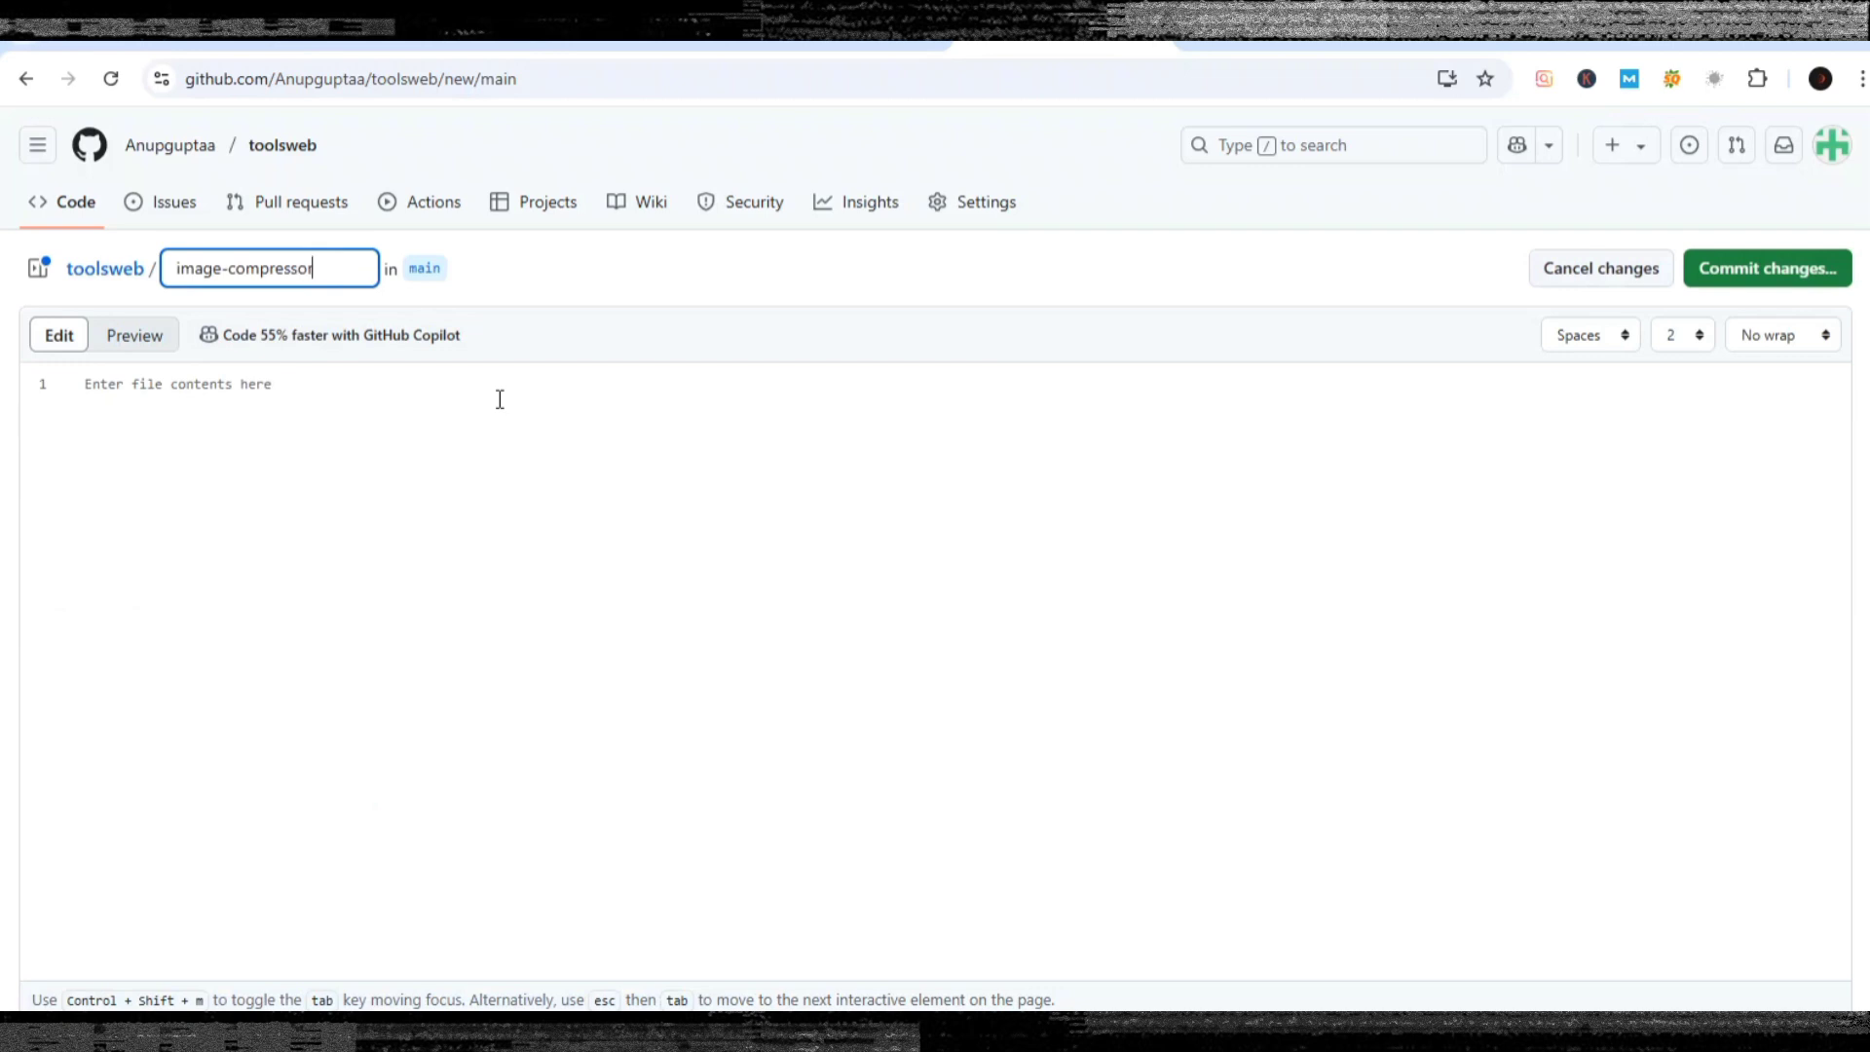
{"action": "type", "text": ".html"}
{"action": "left_click", "coordinate": [443, 405]}
{"action": "key", "text": "ctrl+v"}
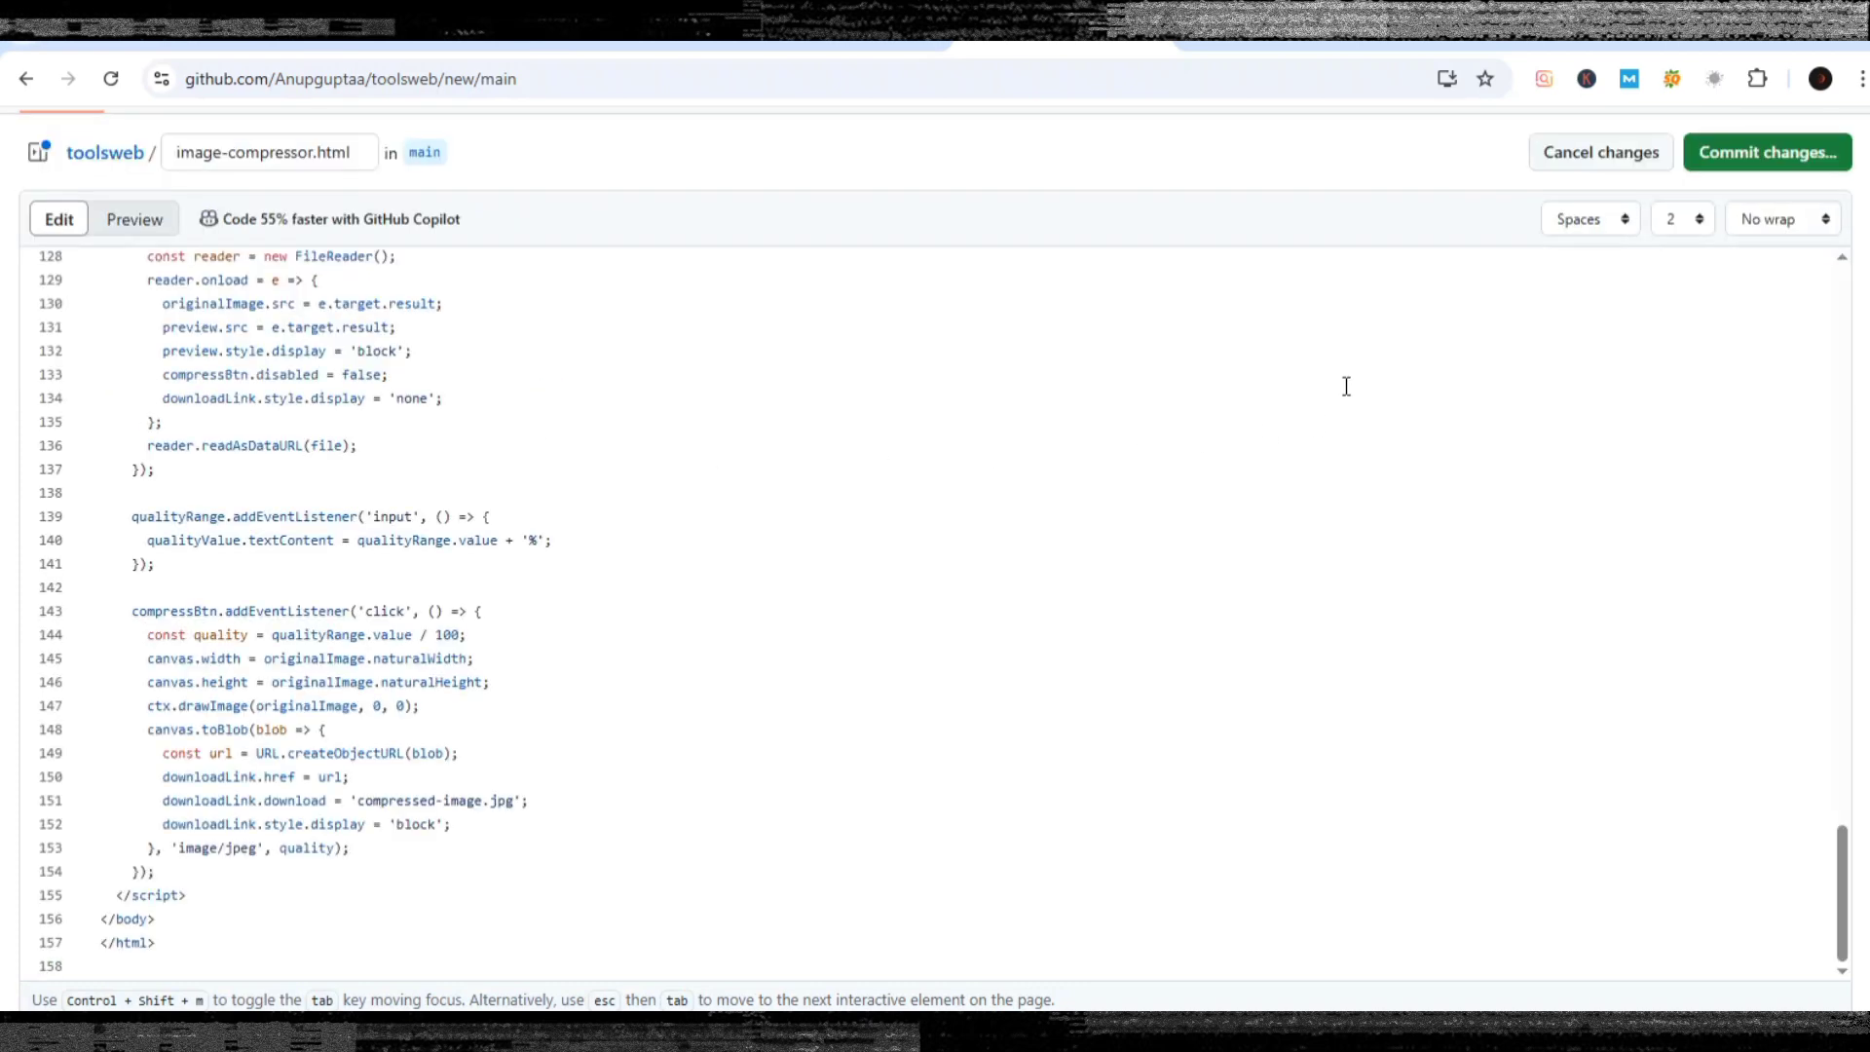
{"action": "left_click", "coordinate": [1753, 132]}
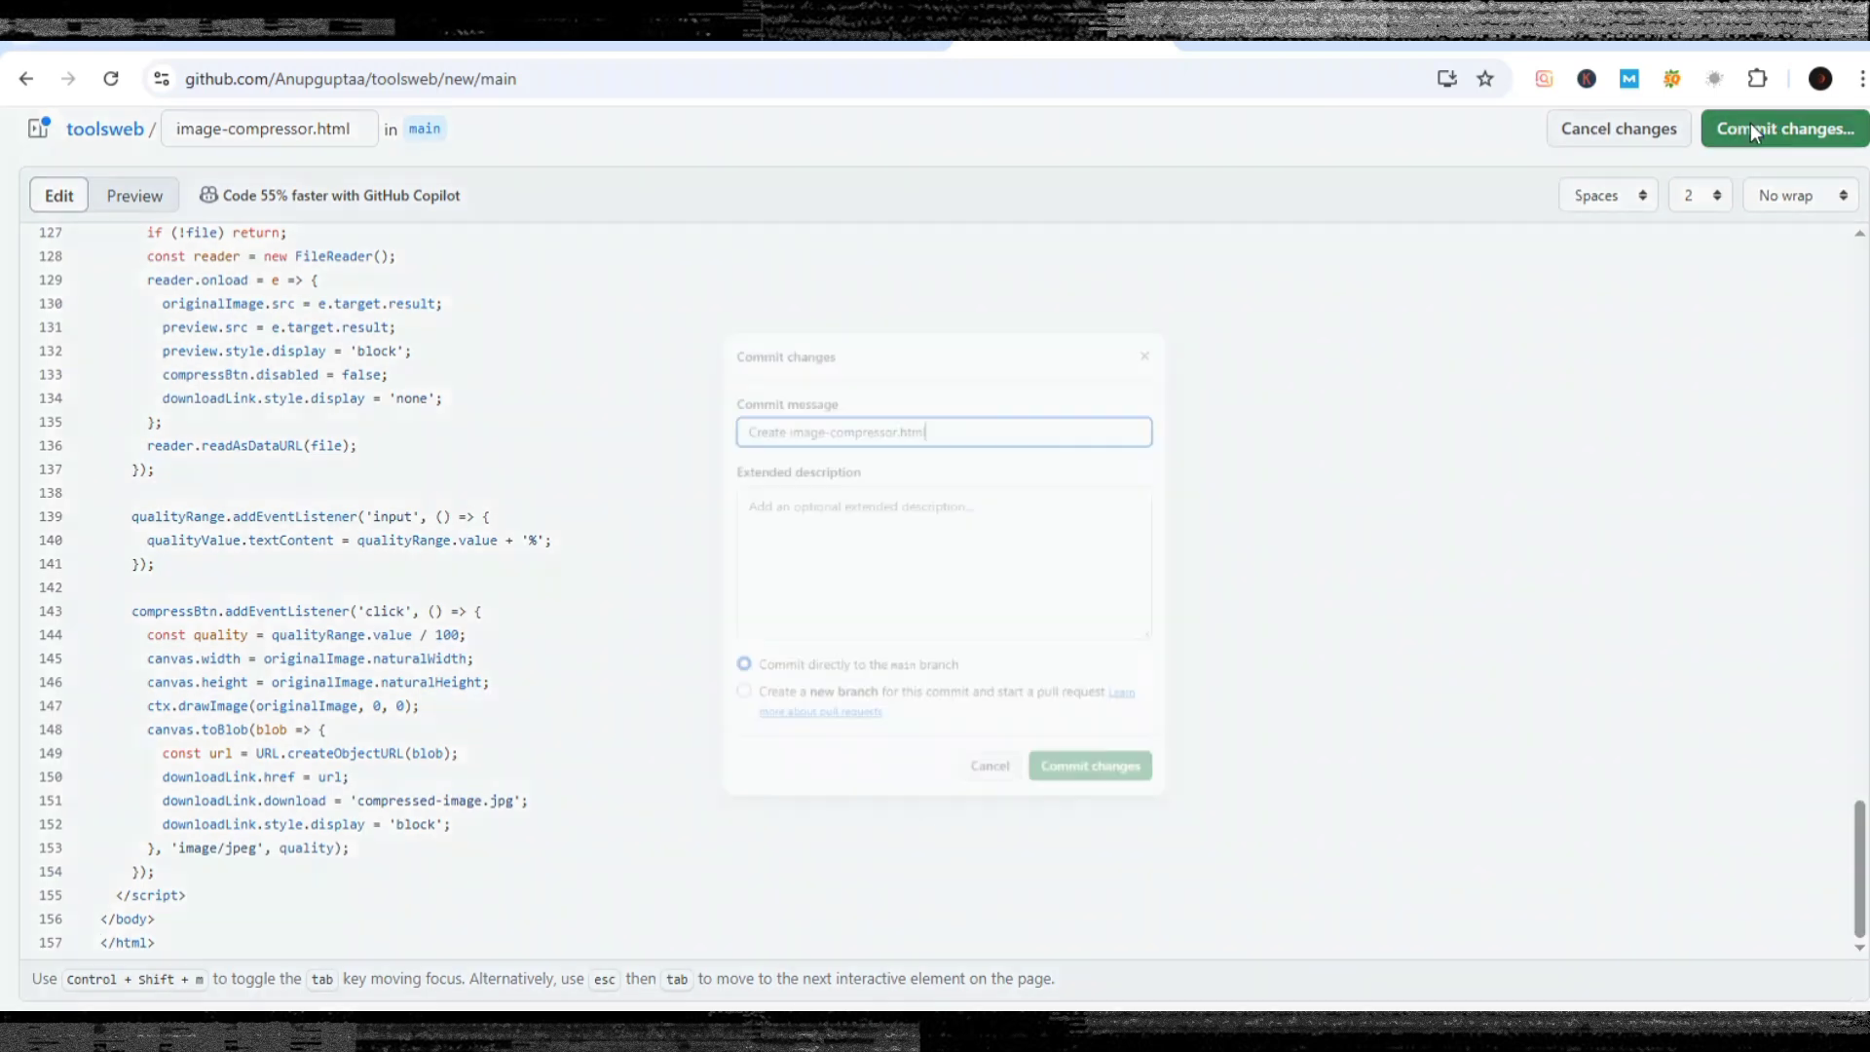
{"action": "left_click", "coordinate": [1135, 826]}
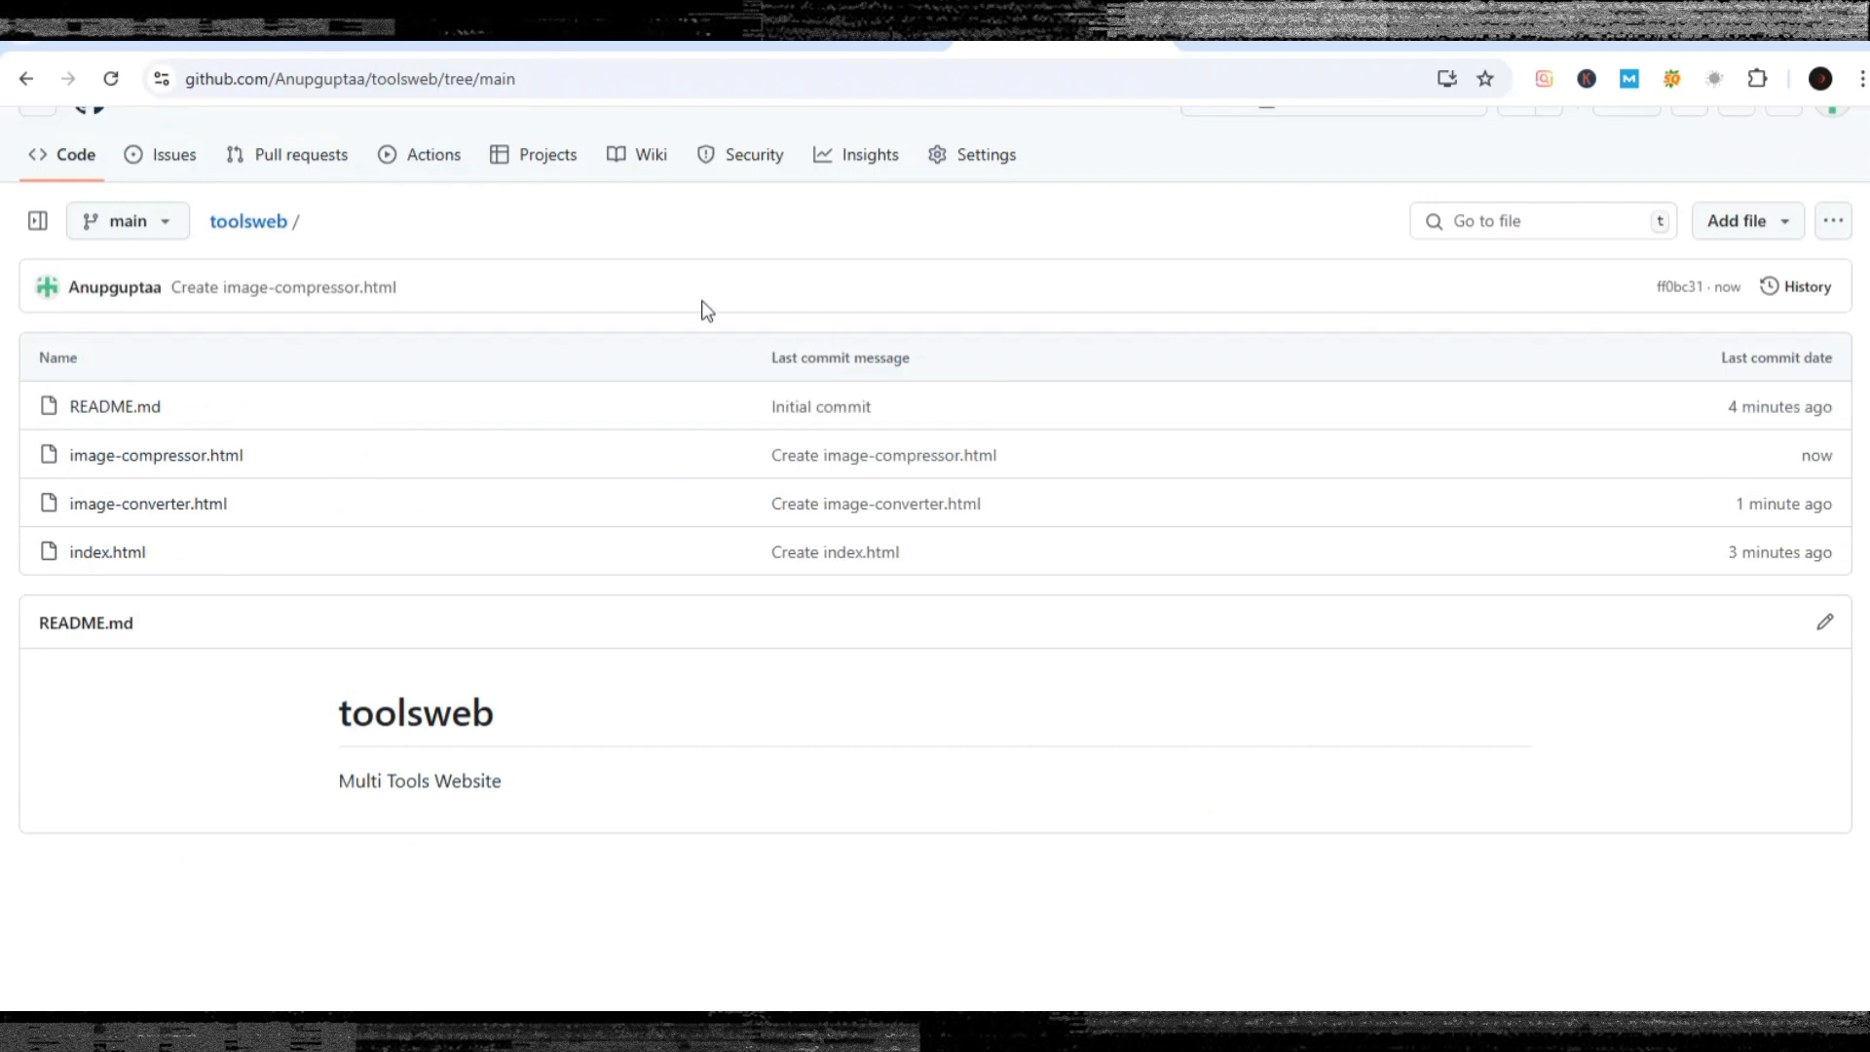
{"action": "scroll", "coordinate": [565, 321], "scroll_direction": "up", "scroll_amount": 1}
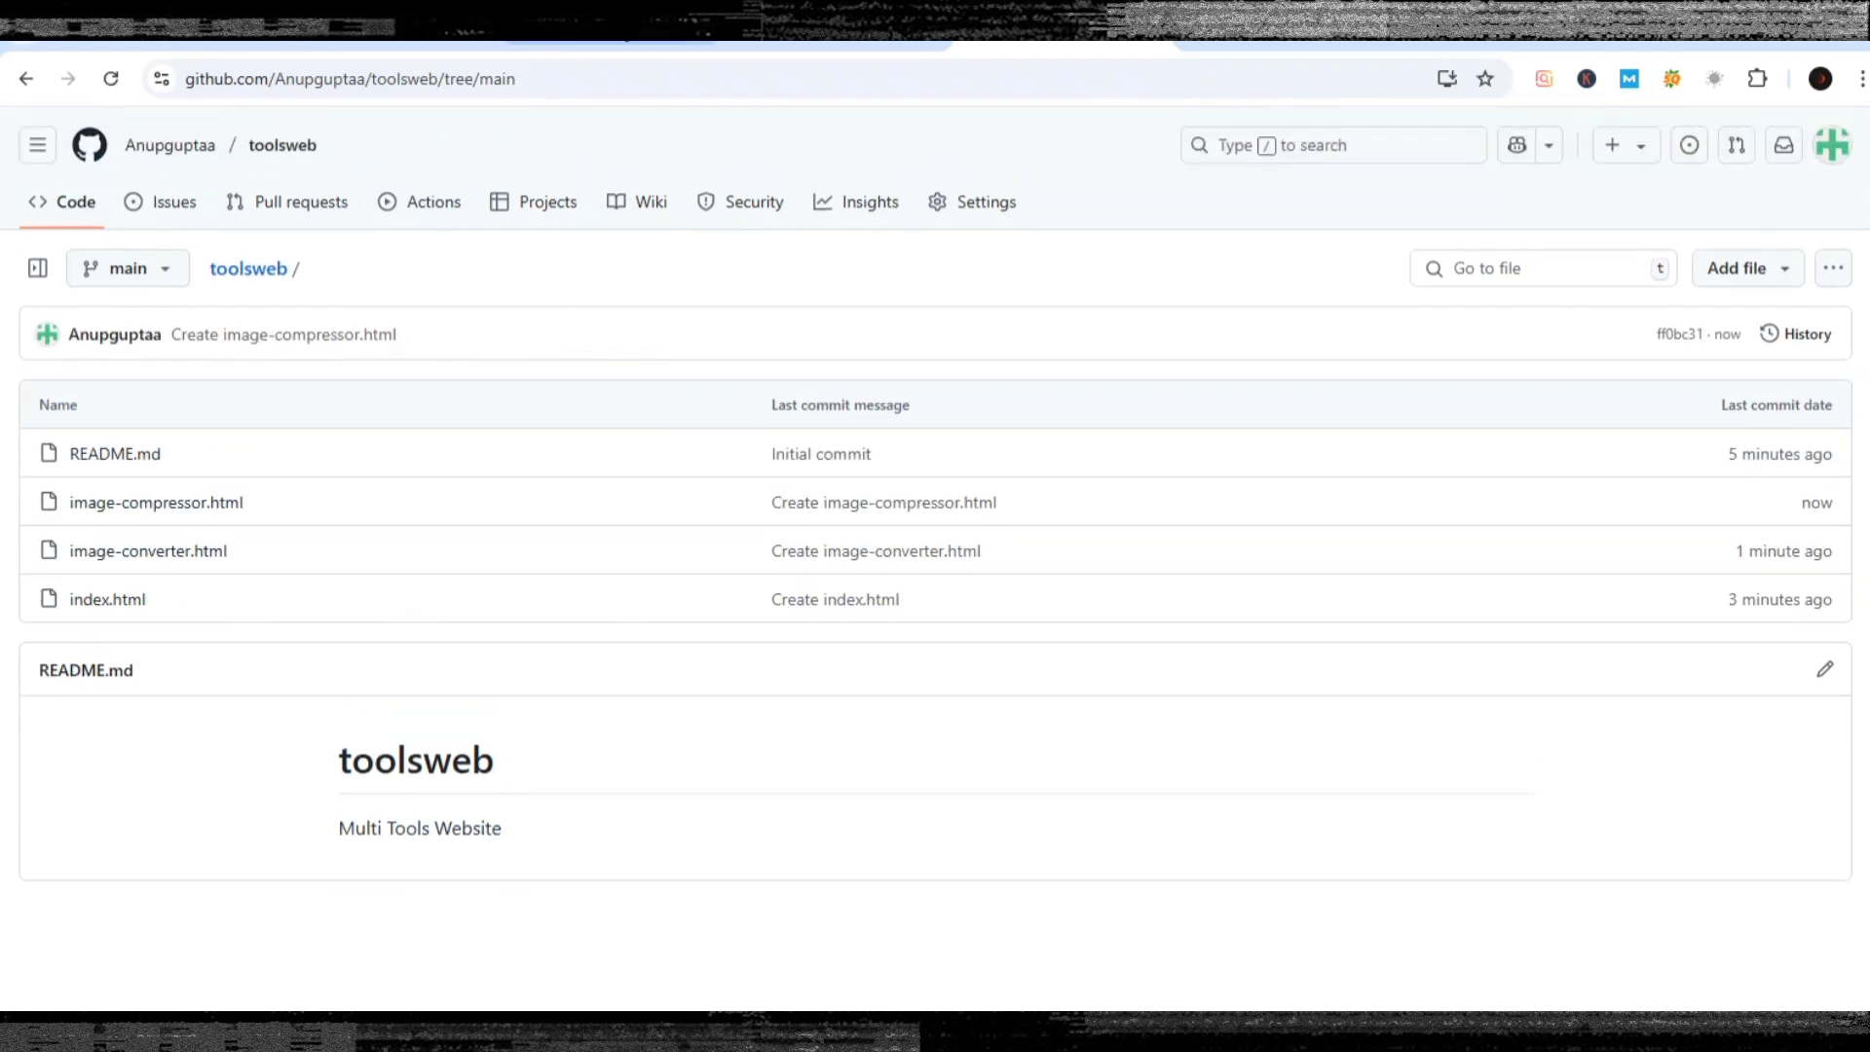
{"action": "left_click", "coordinate": [623, 27]}
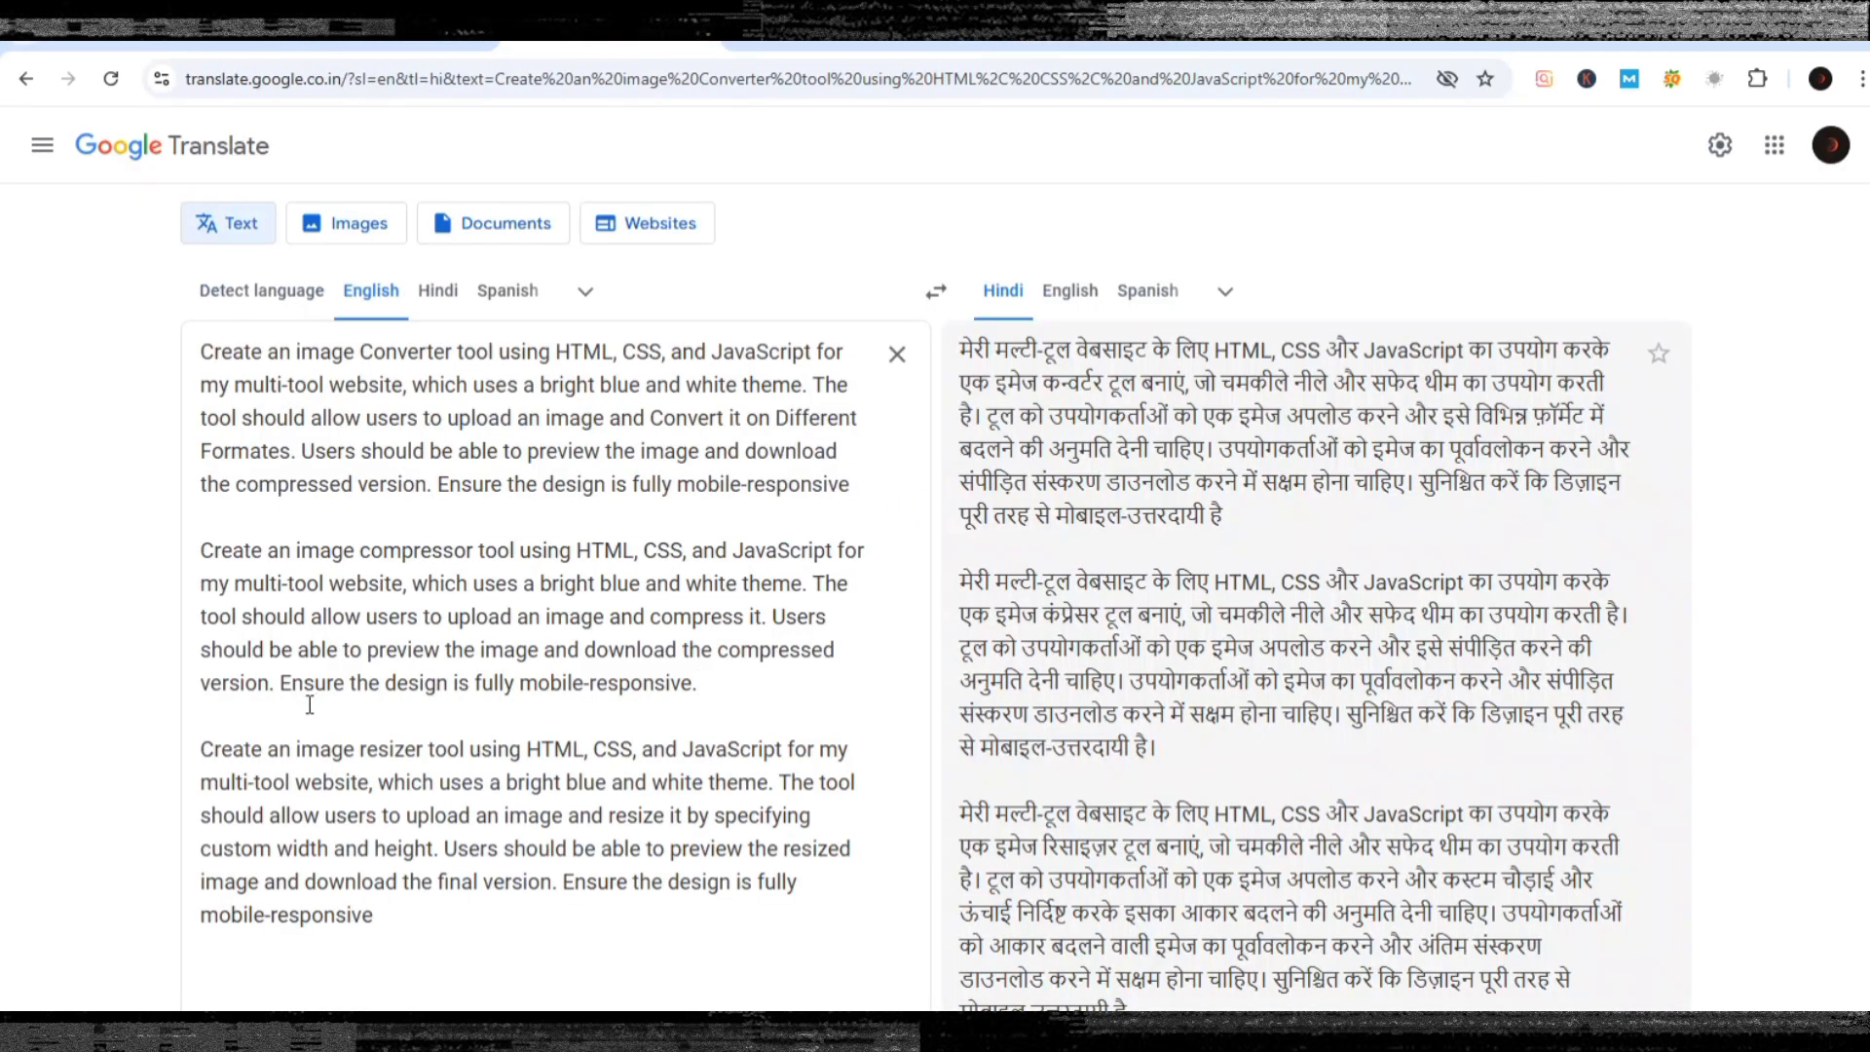
{"action": "left_click", "coordinate": [838, 25]}
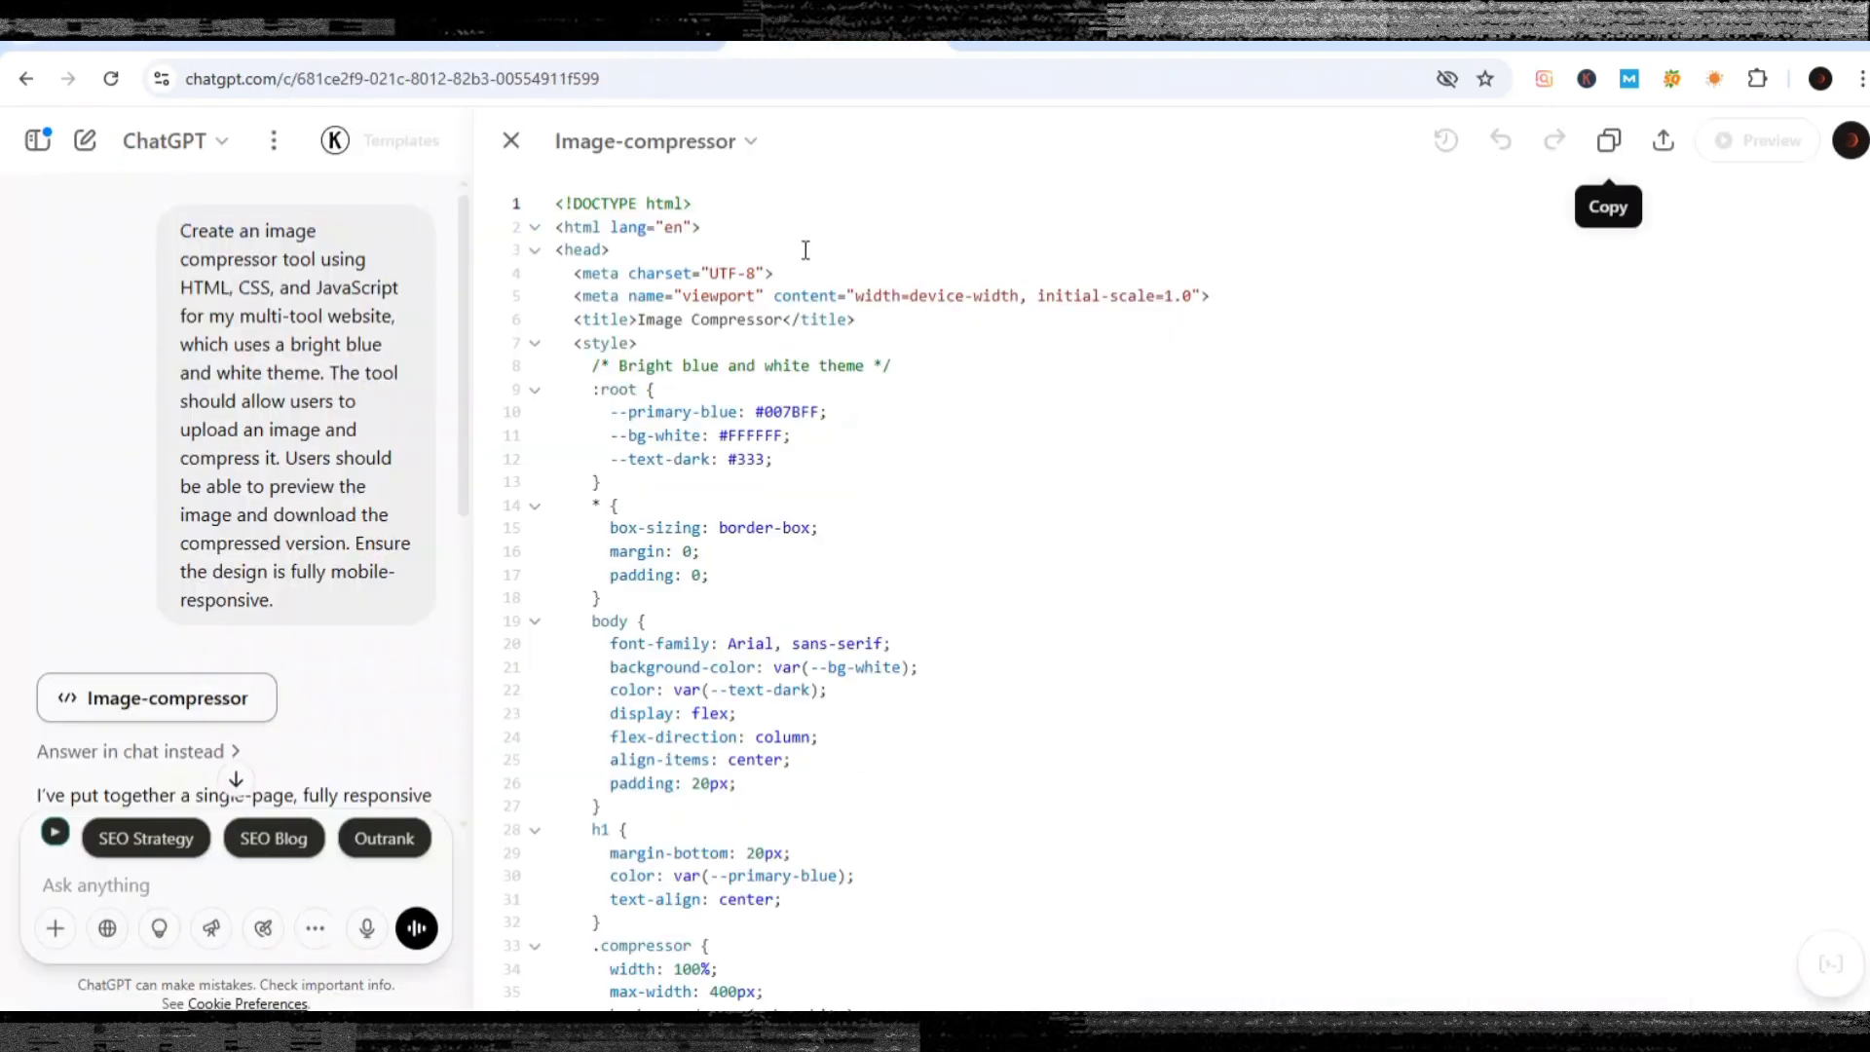
{"action": "left_click", "coordinate": [1062, 25]}
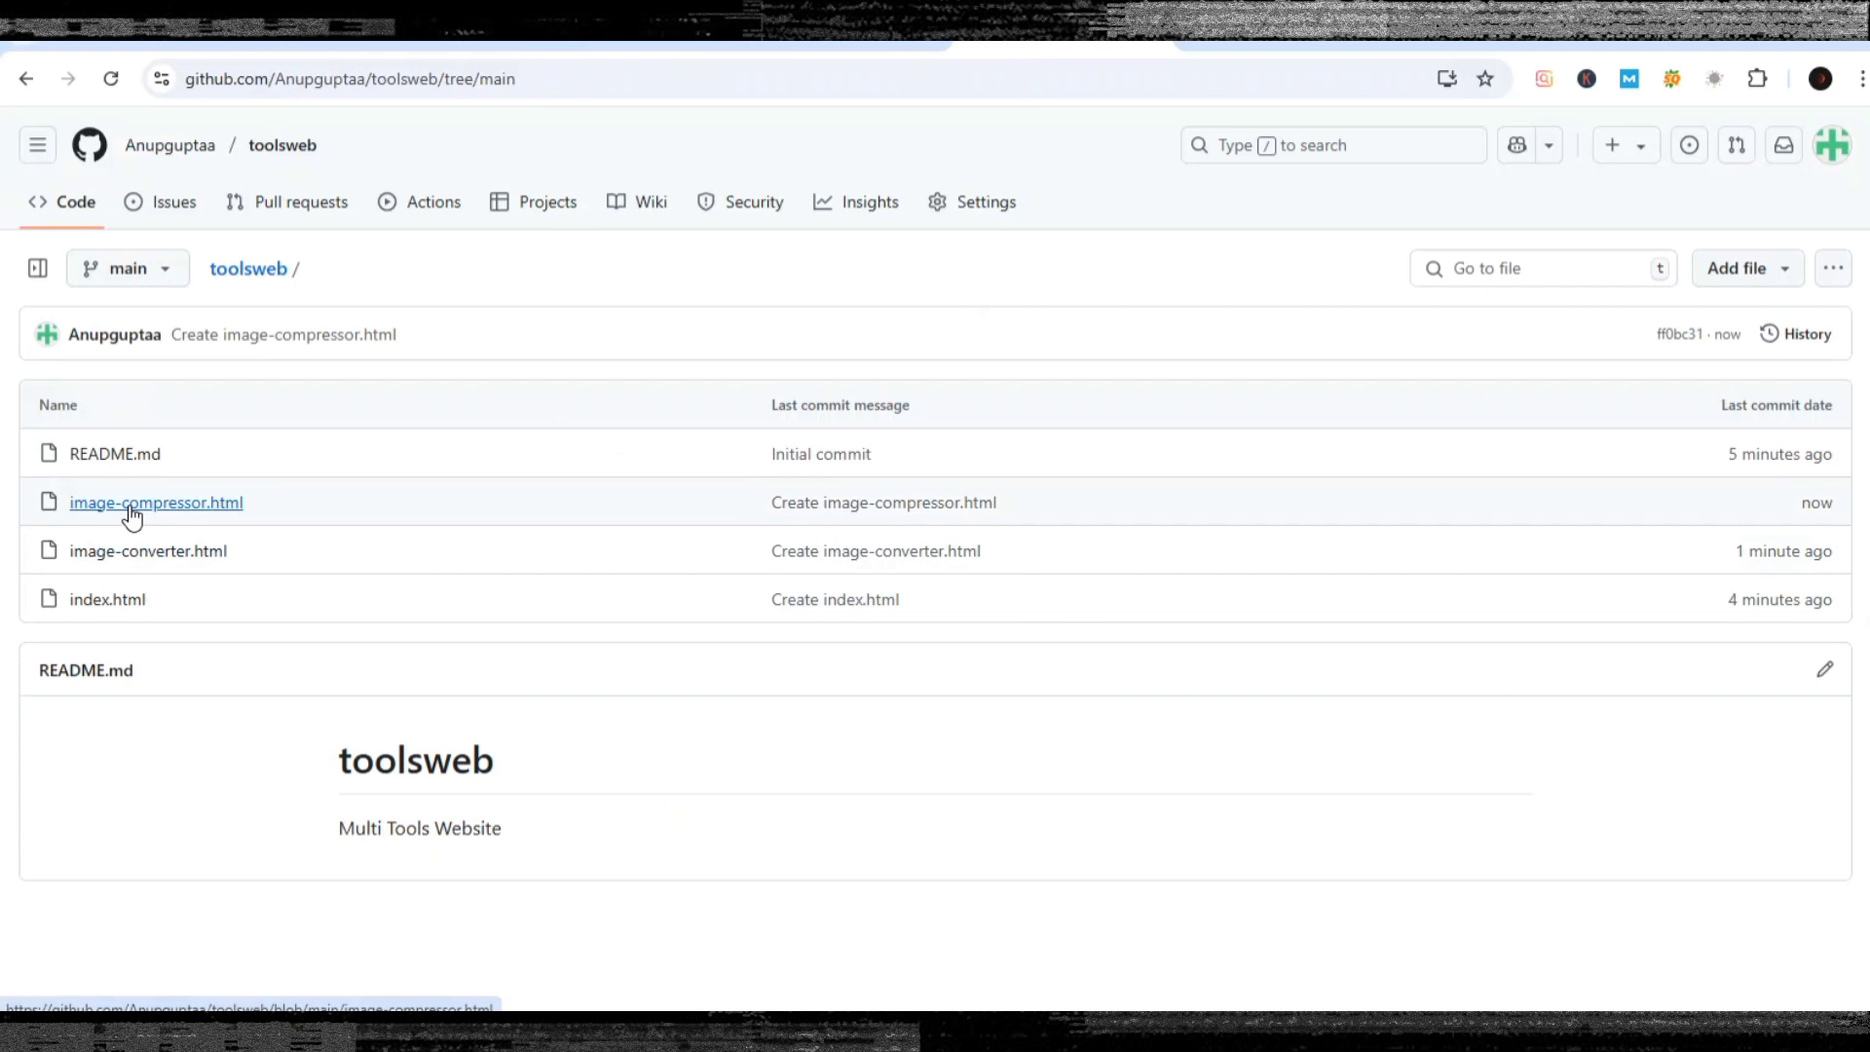
Open index.html in the toolsweb repository for editing and search its code for "image converter" to locate the image tool cards.
{"action": "left_click", "coordinate": [111, 605]}
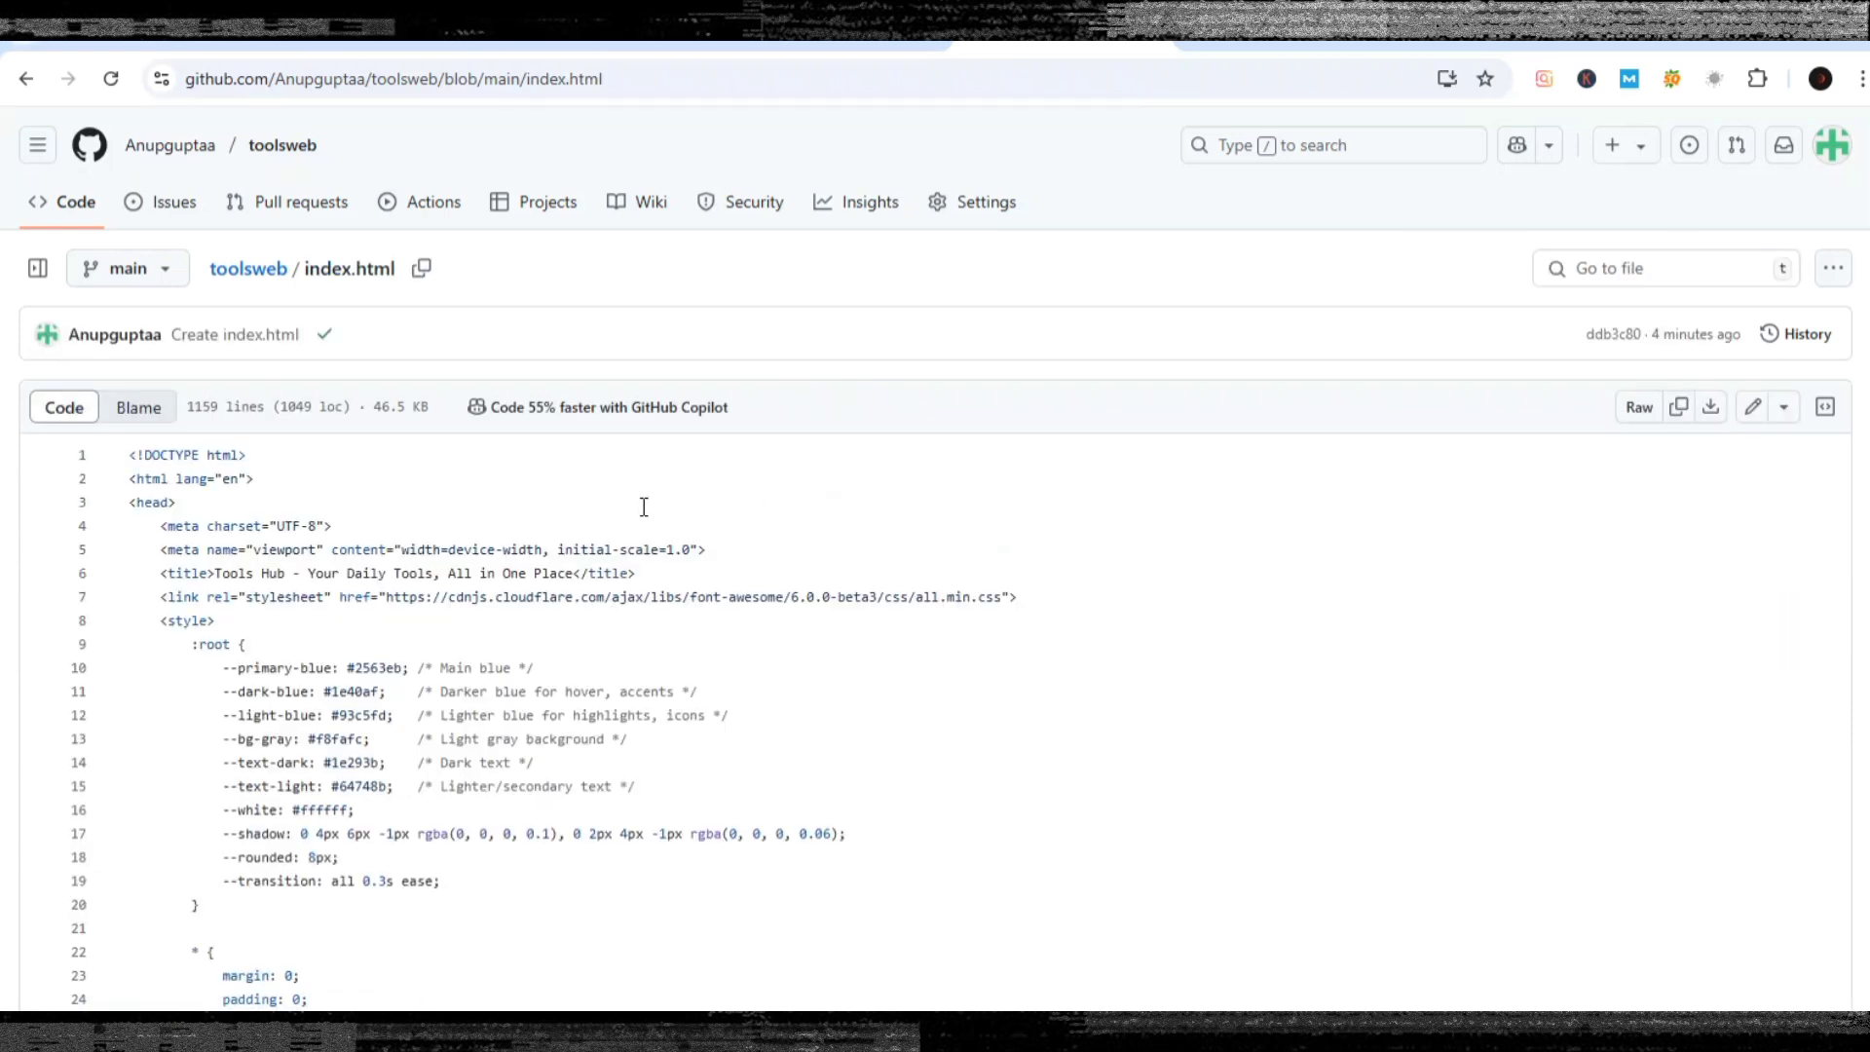
{"action": "left_click", "coordinate": [1753, 408]}
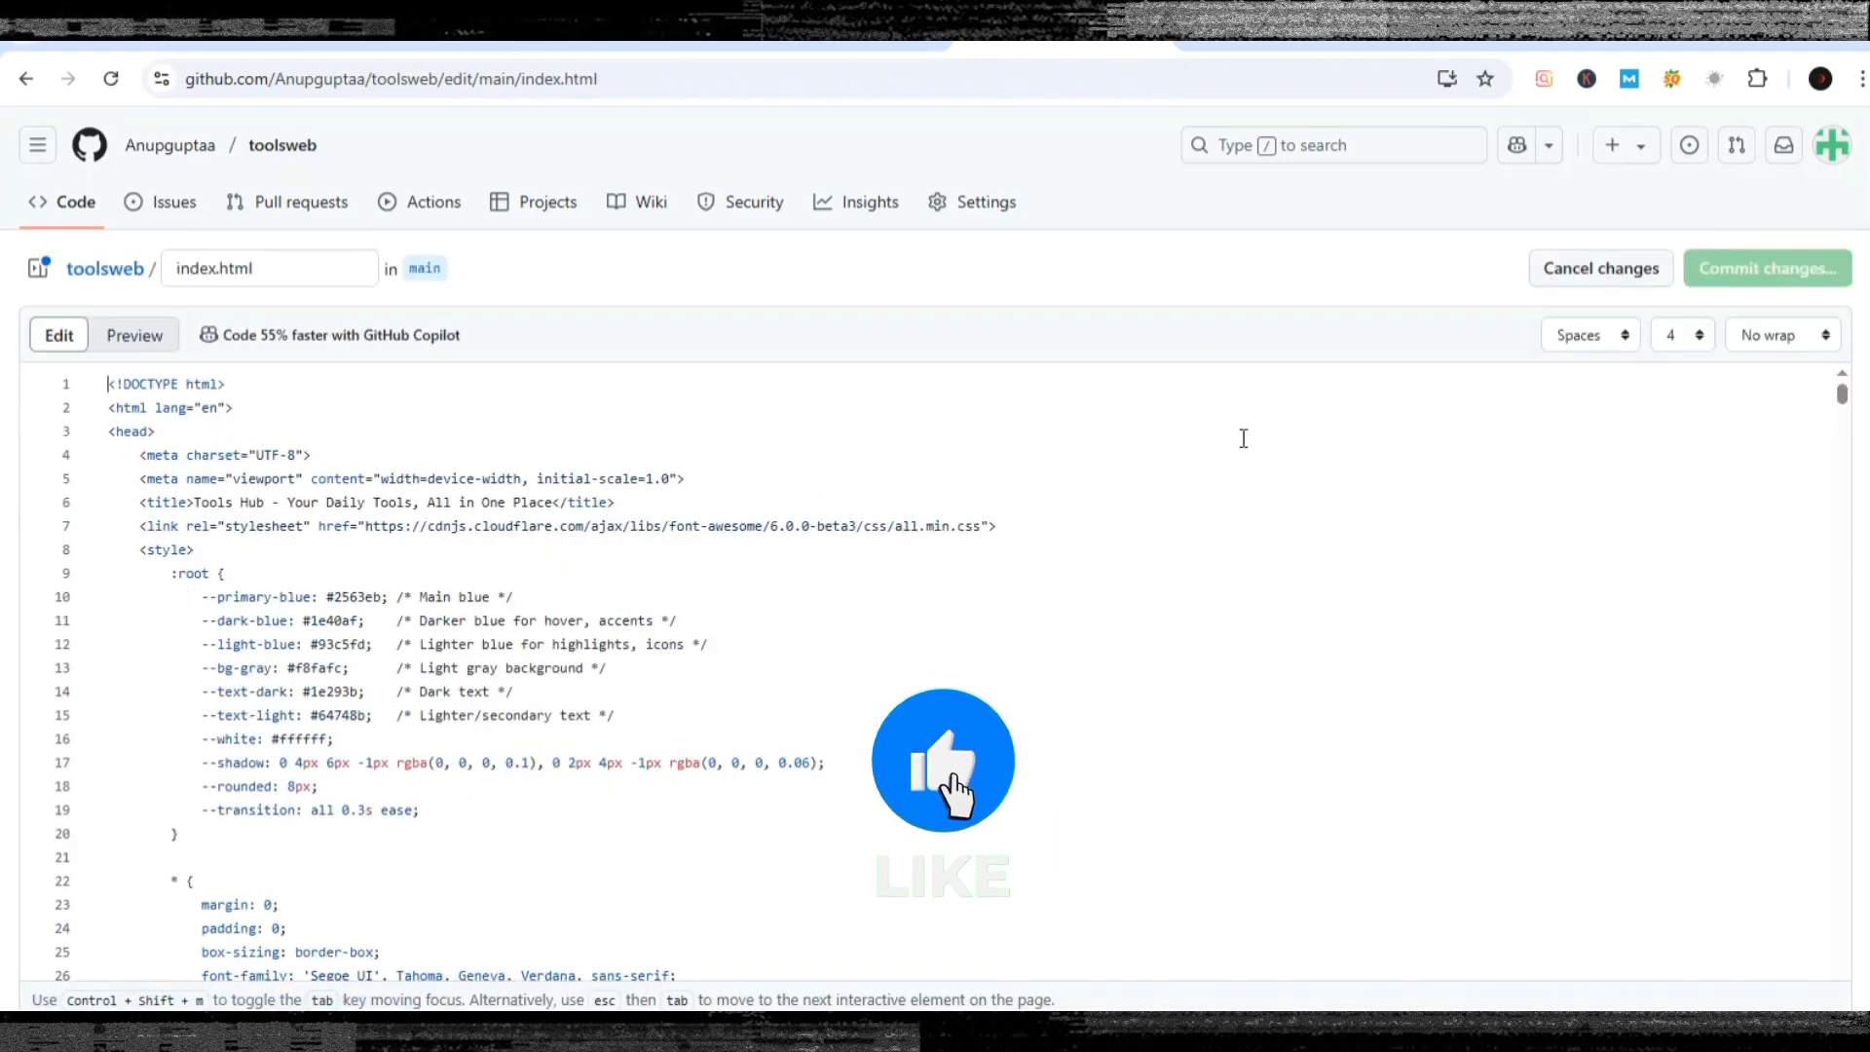
{"action": "key", "text": "ctrl+f"}
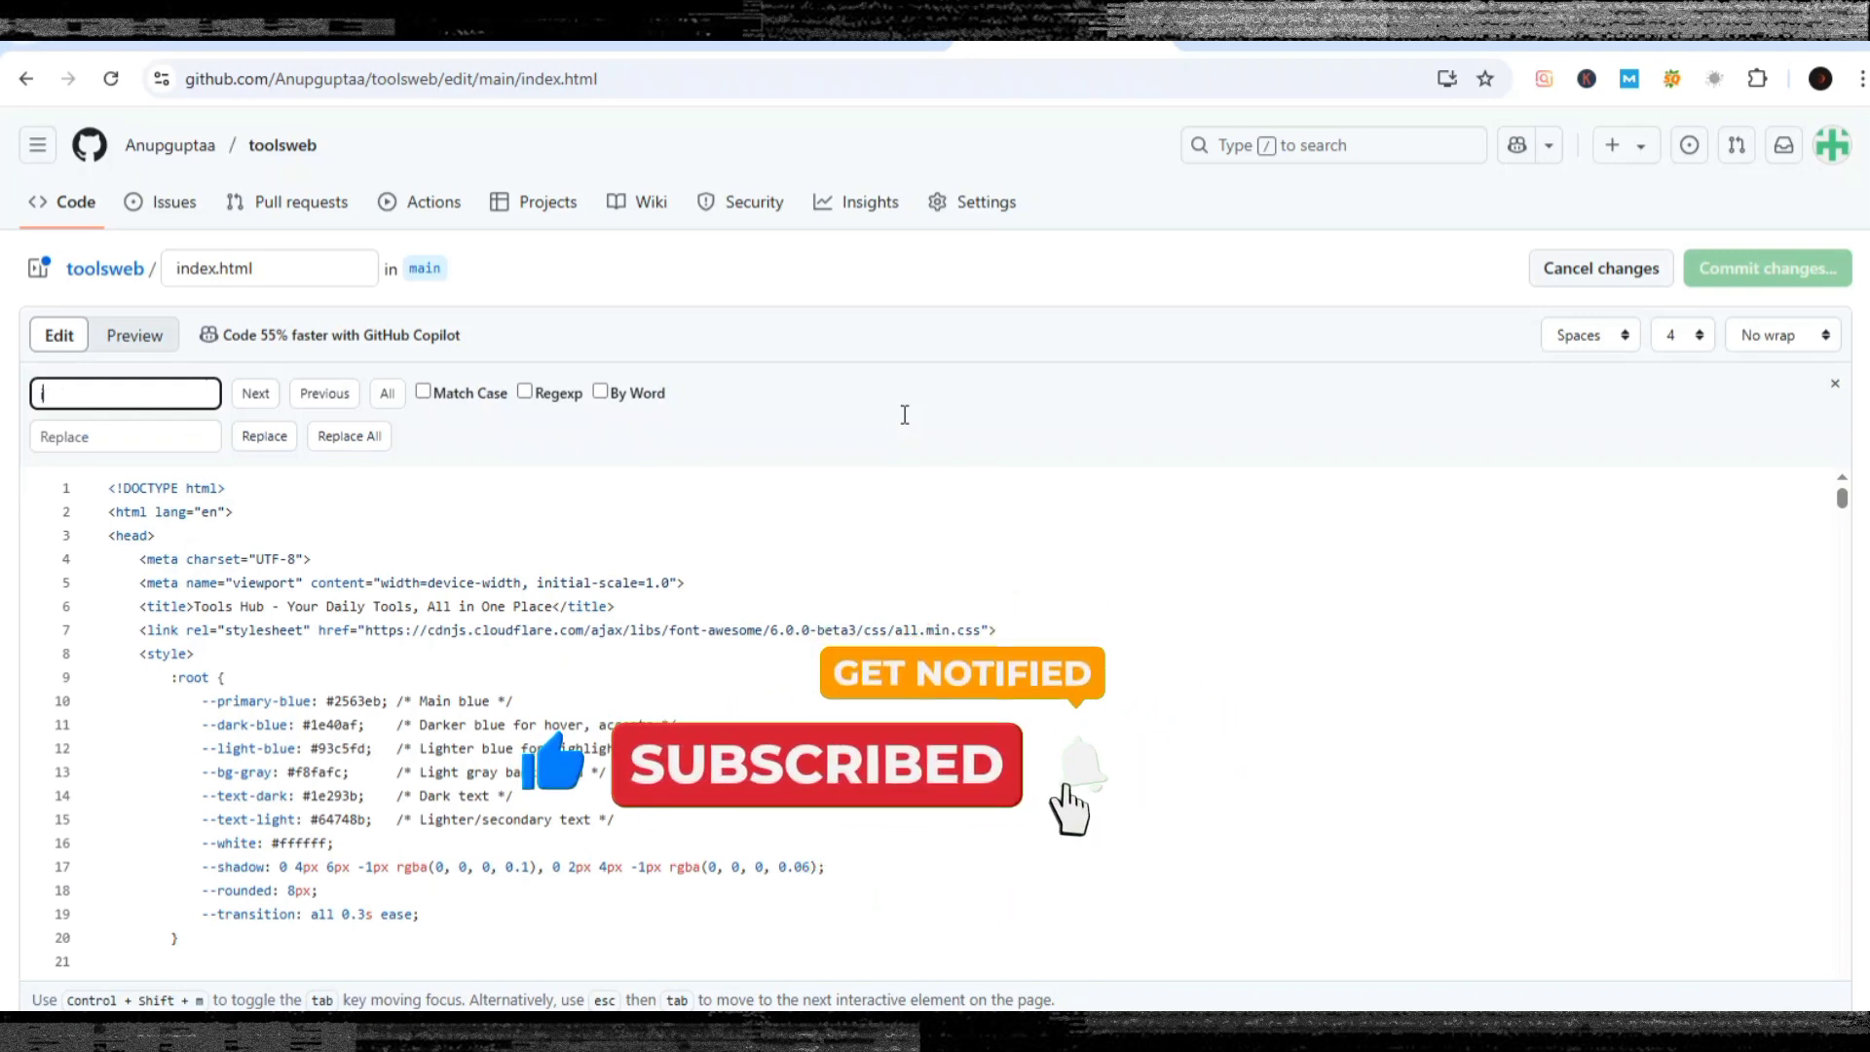
{"action": "type", "text": "image converter"}
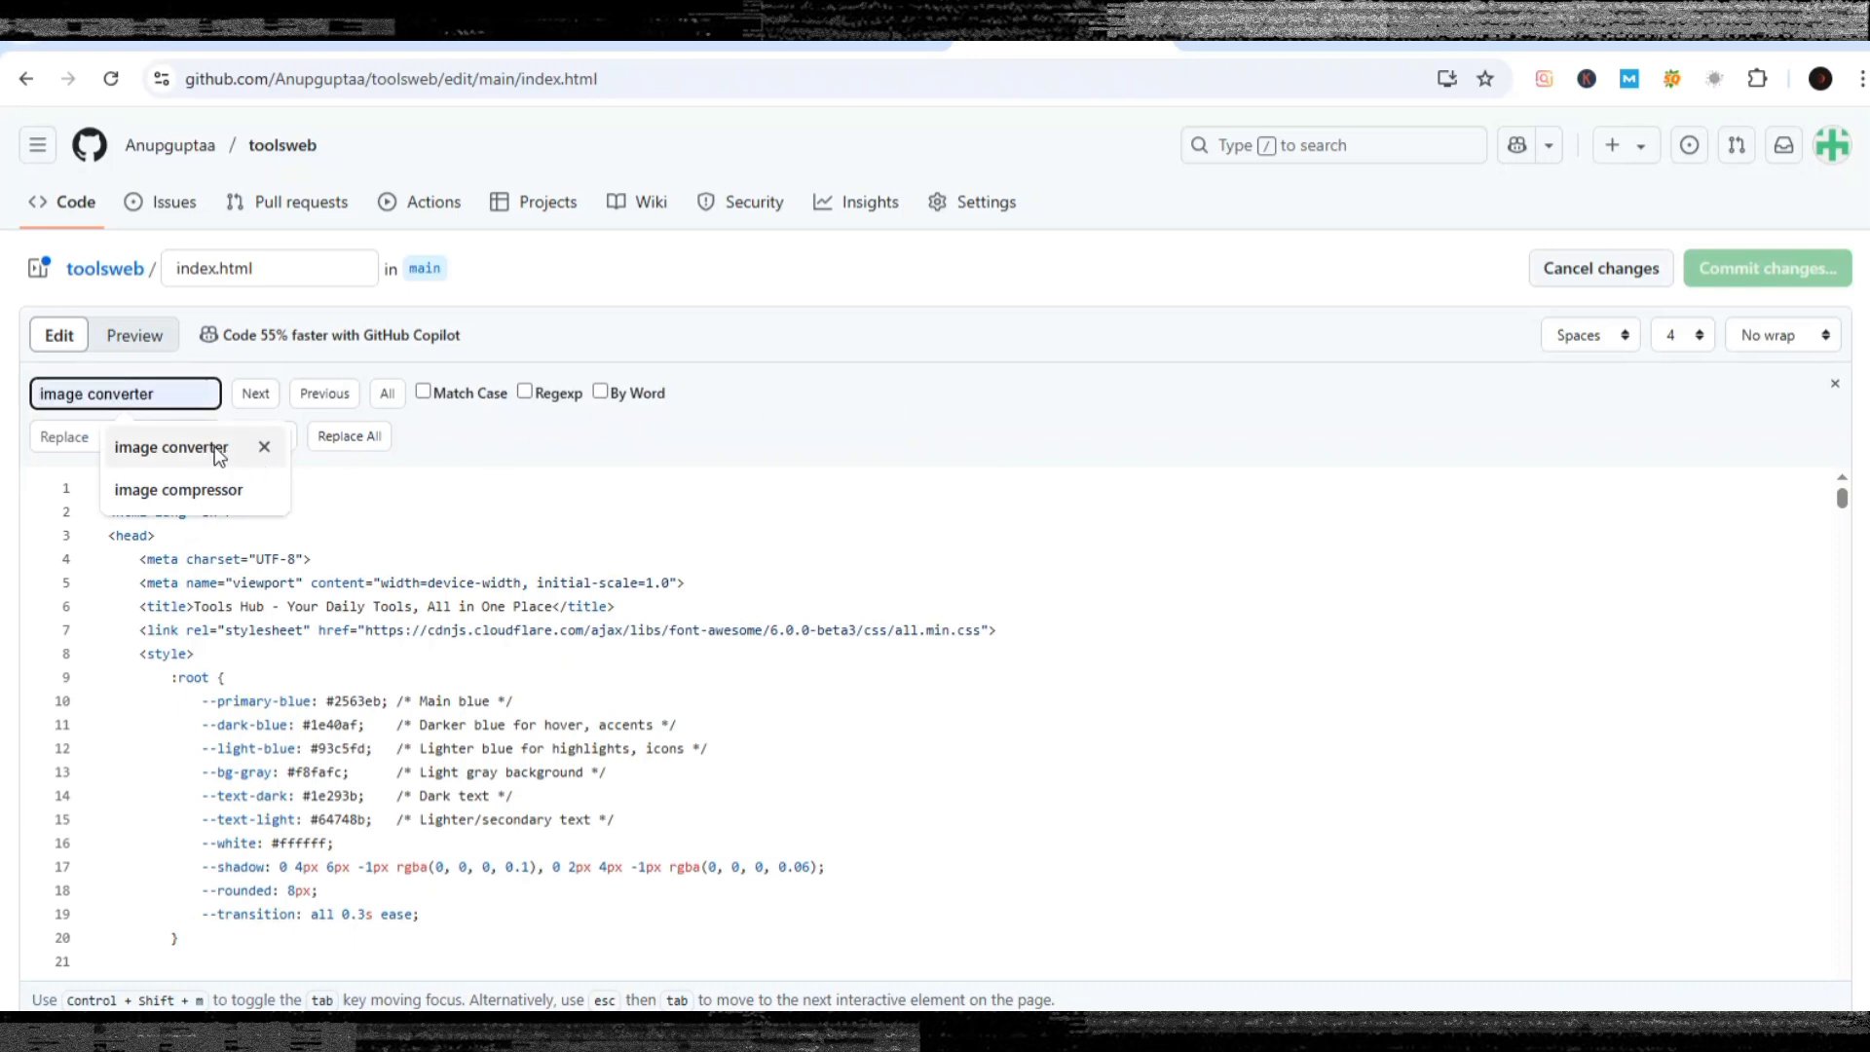
{"action": "left_click", "coordinate": [215, 446]}
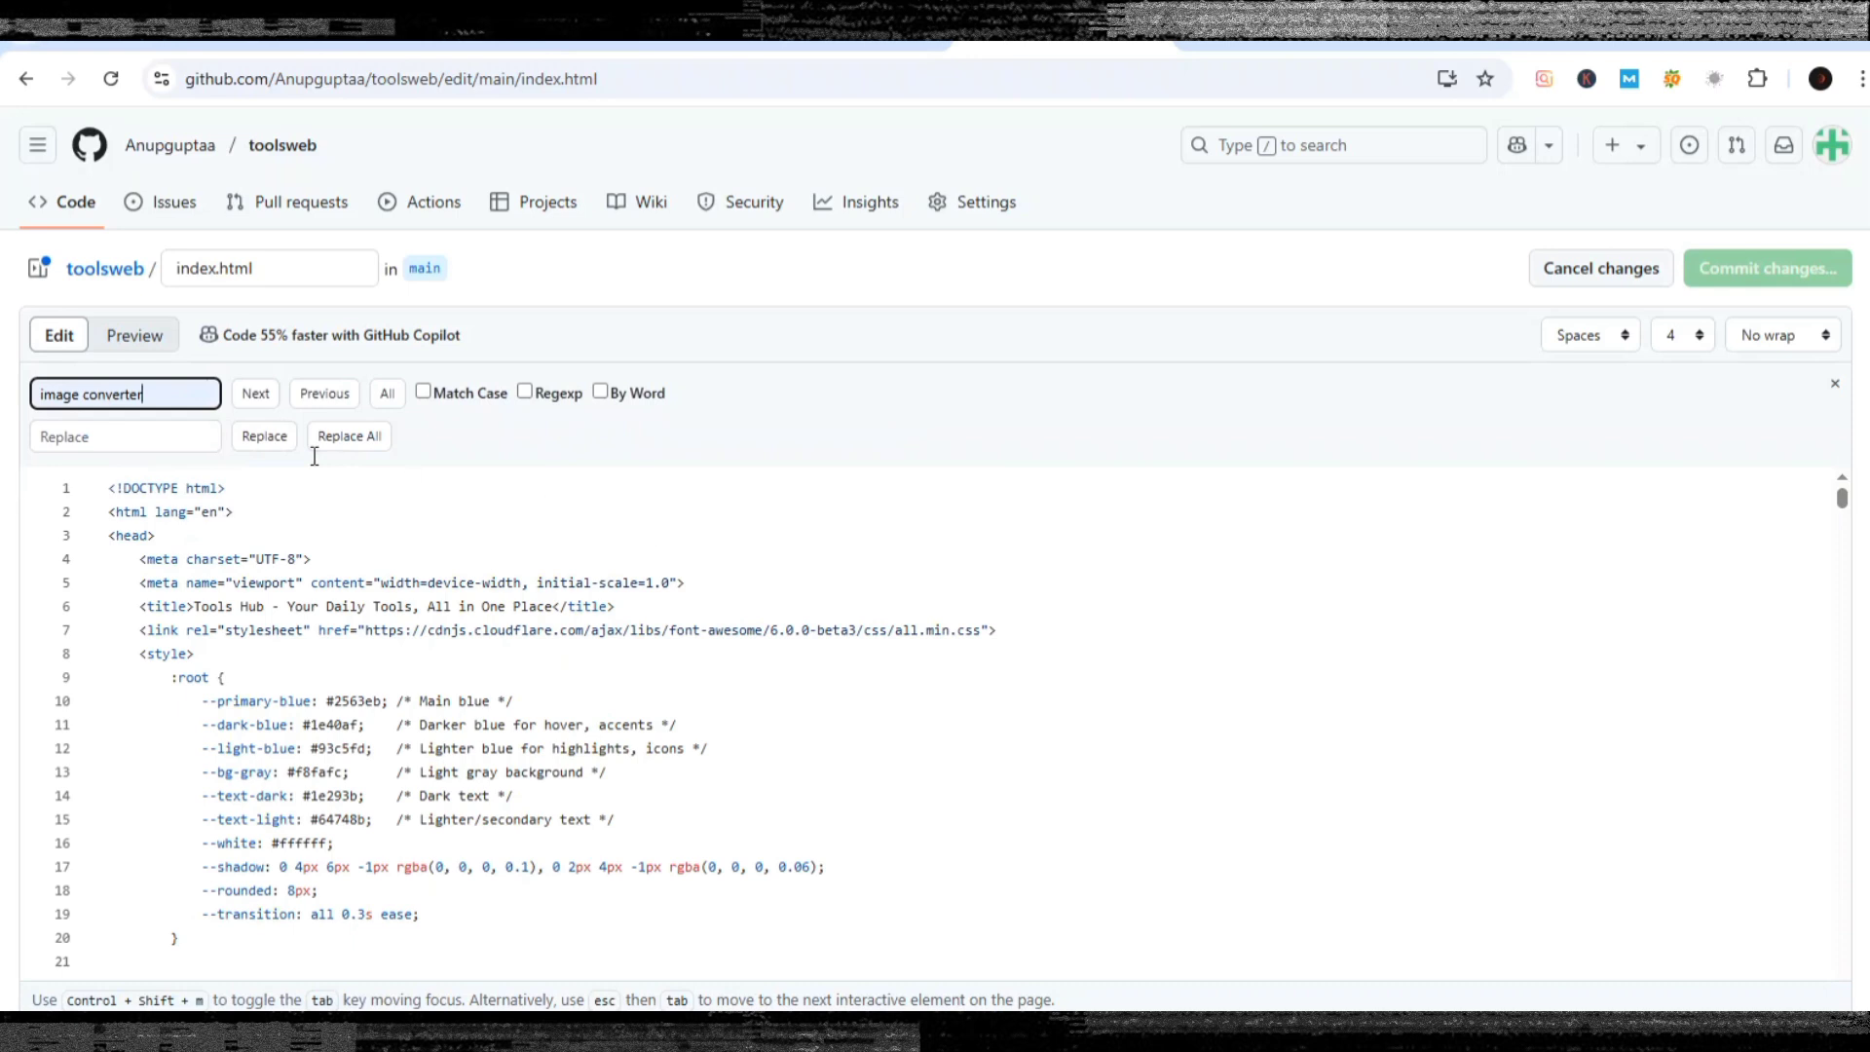
{"action": "key", "text": "Return"}
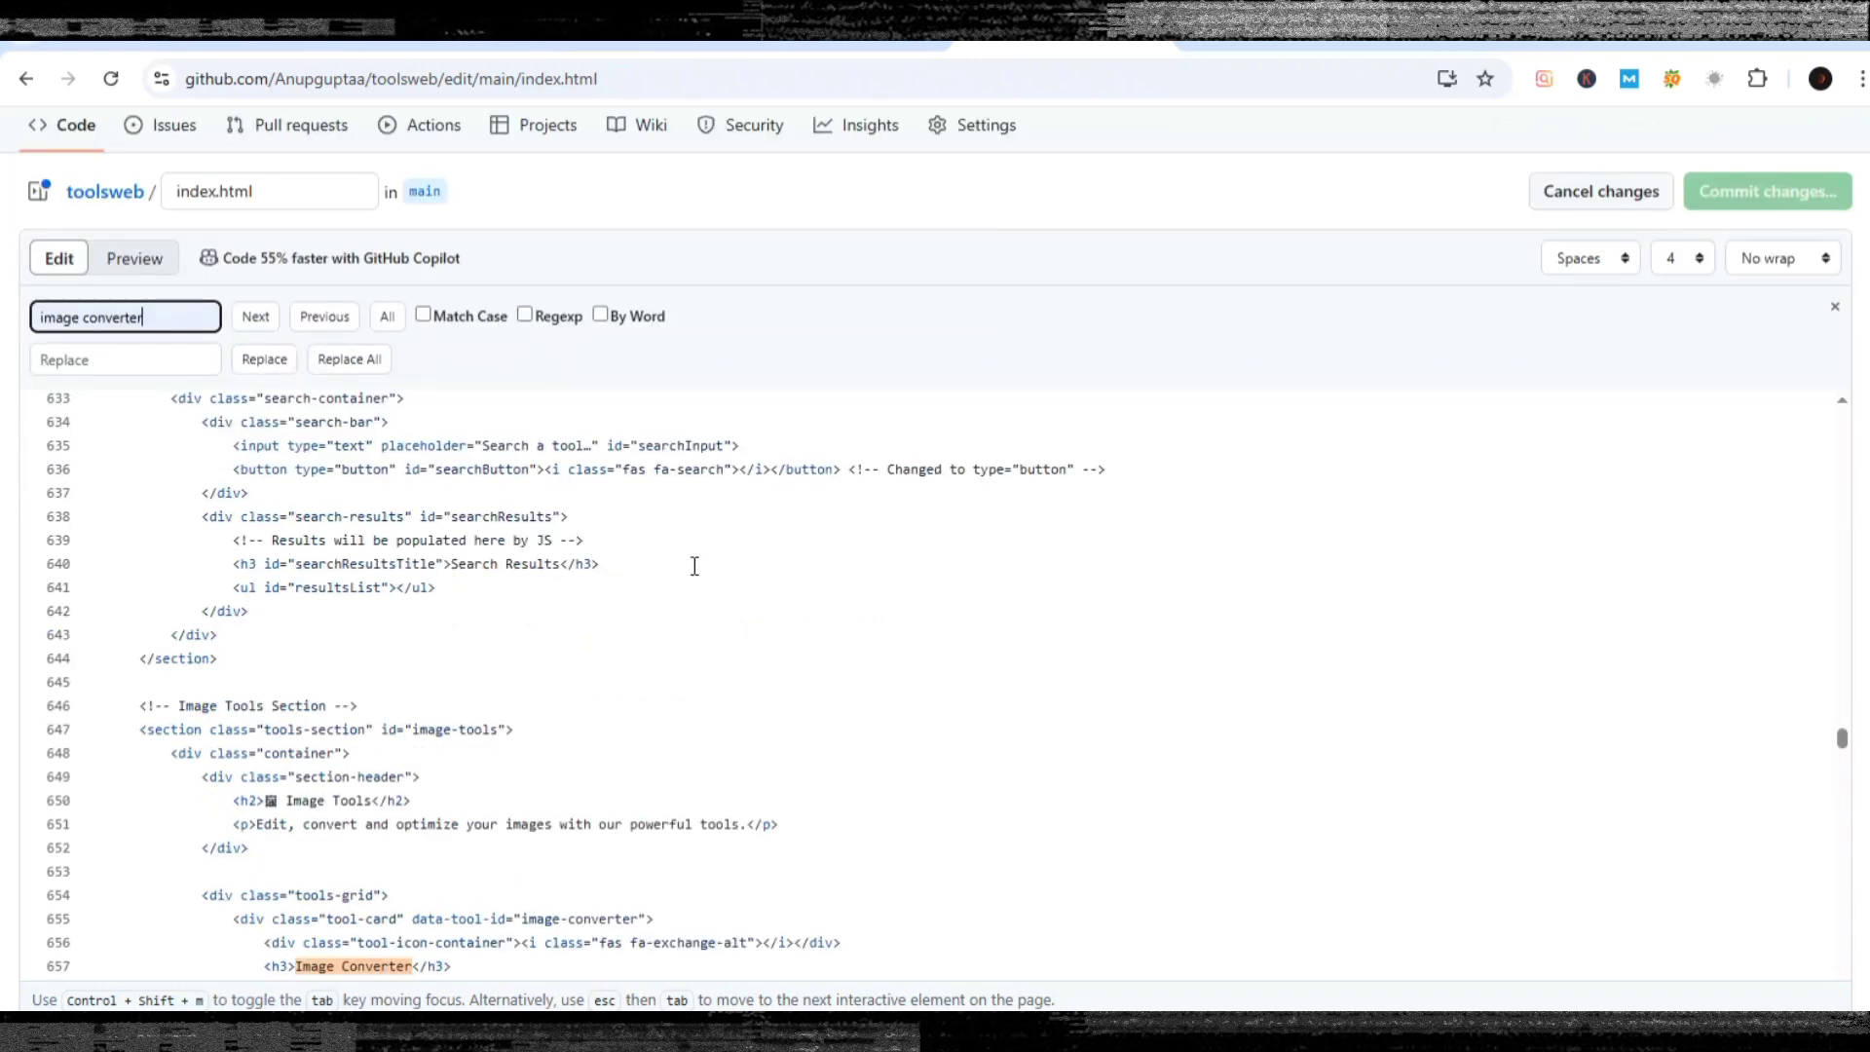
{"action": "scroll", "coordinate": [692, 563], "scroll_direction": "down", "scroll_amount": 3}
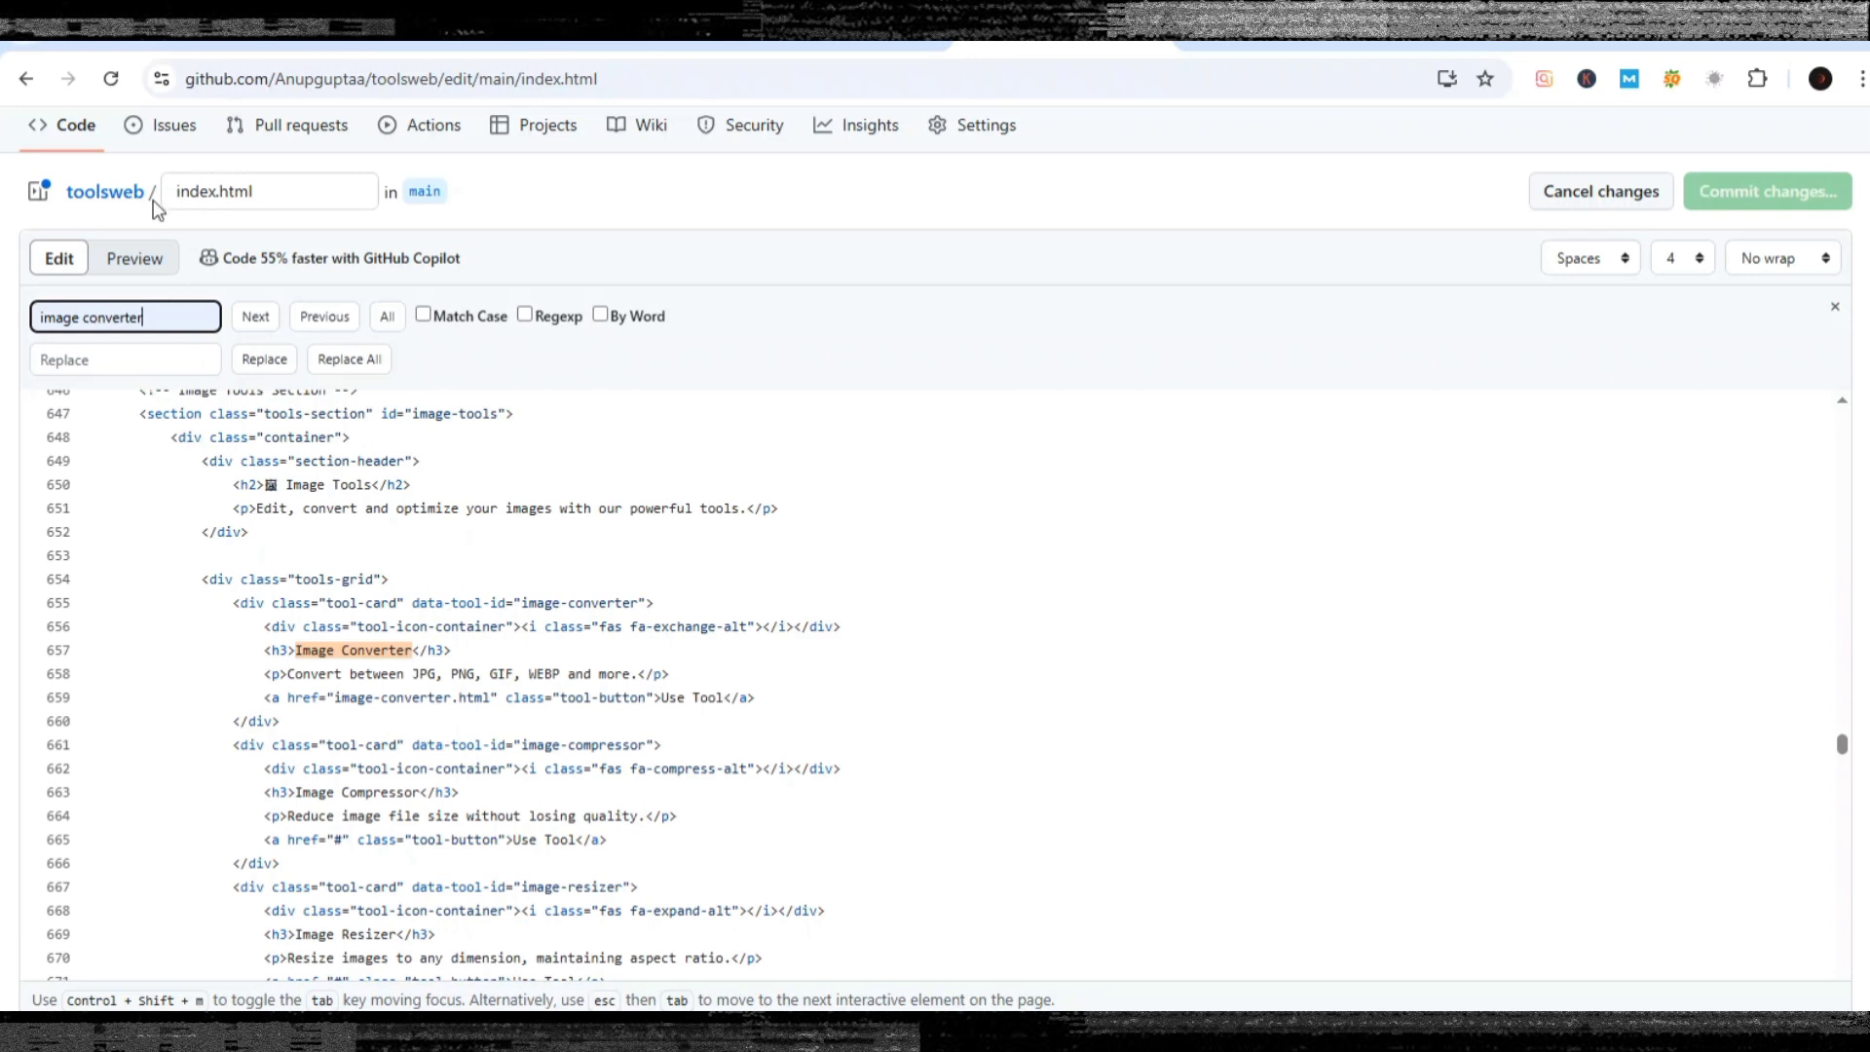
{"action": "left_click", "coordinate": [337, 699]}
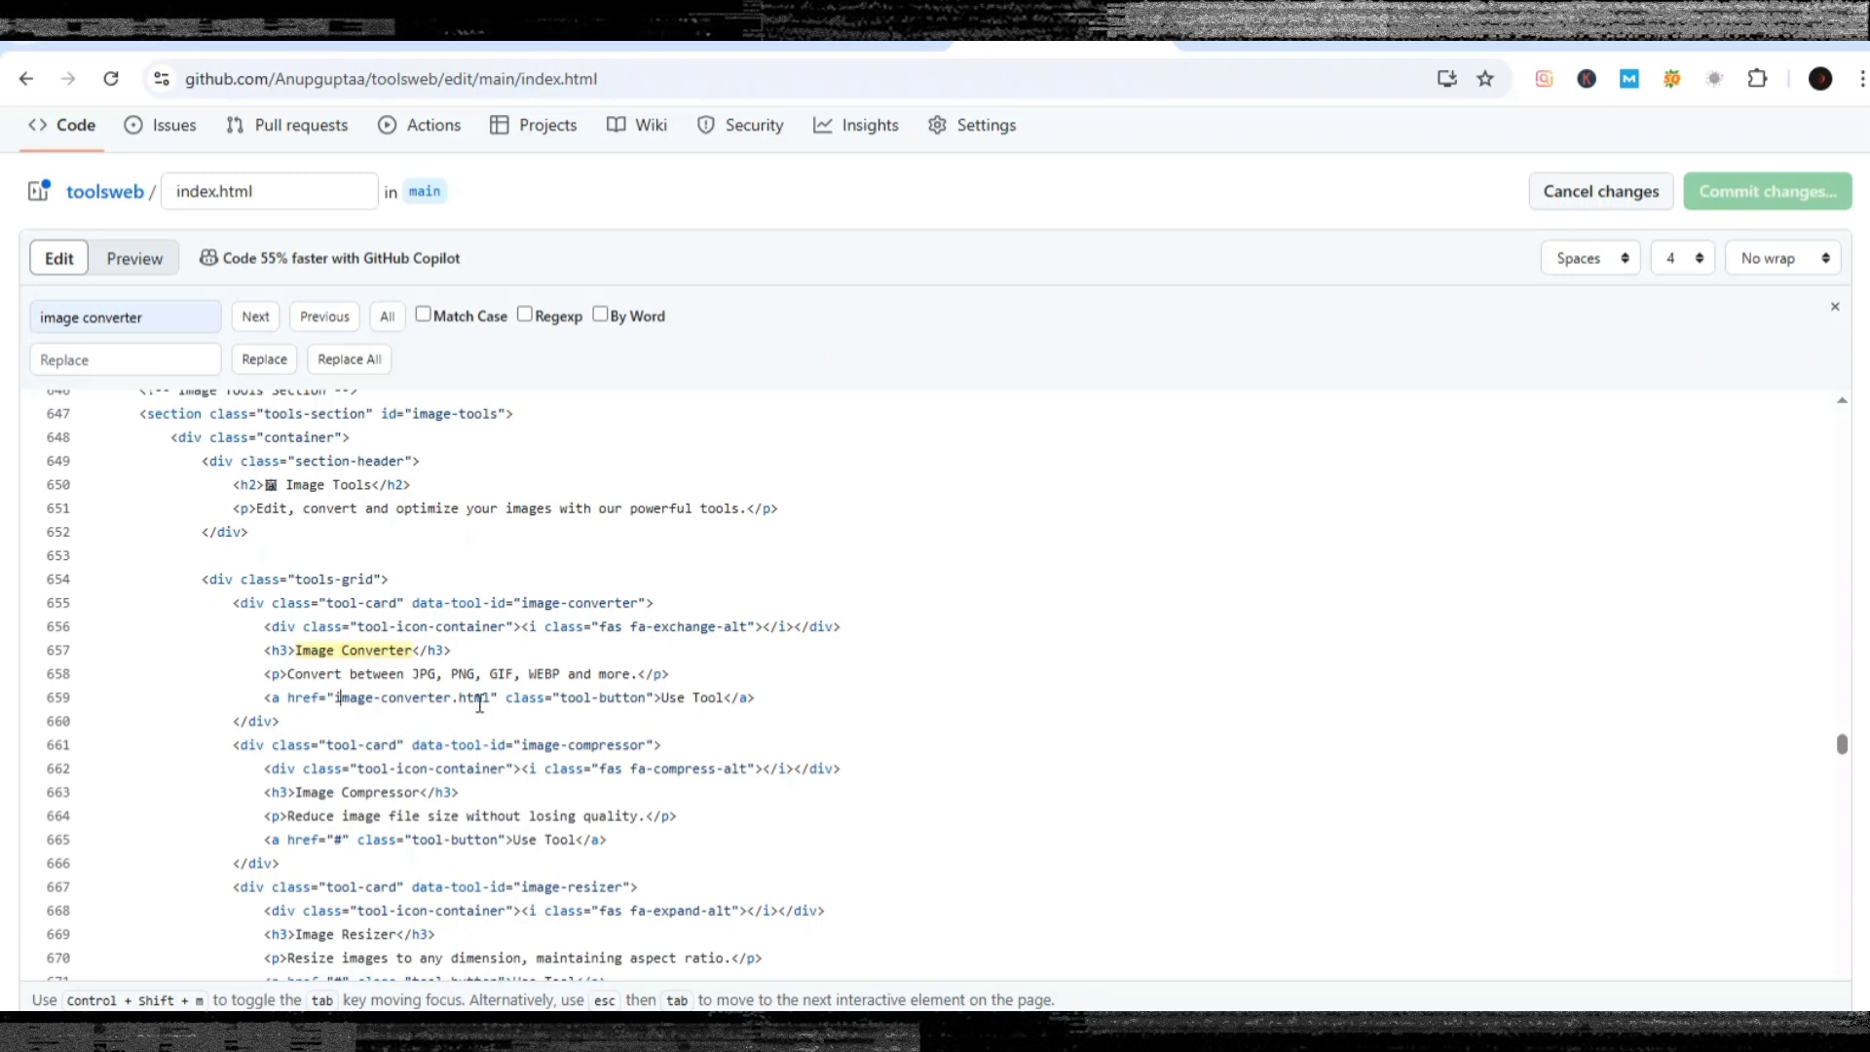
{"action": "scroll", "coordinate": [479, 701], "scroll_direction": "down", "scroll_amount": 2}
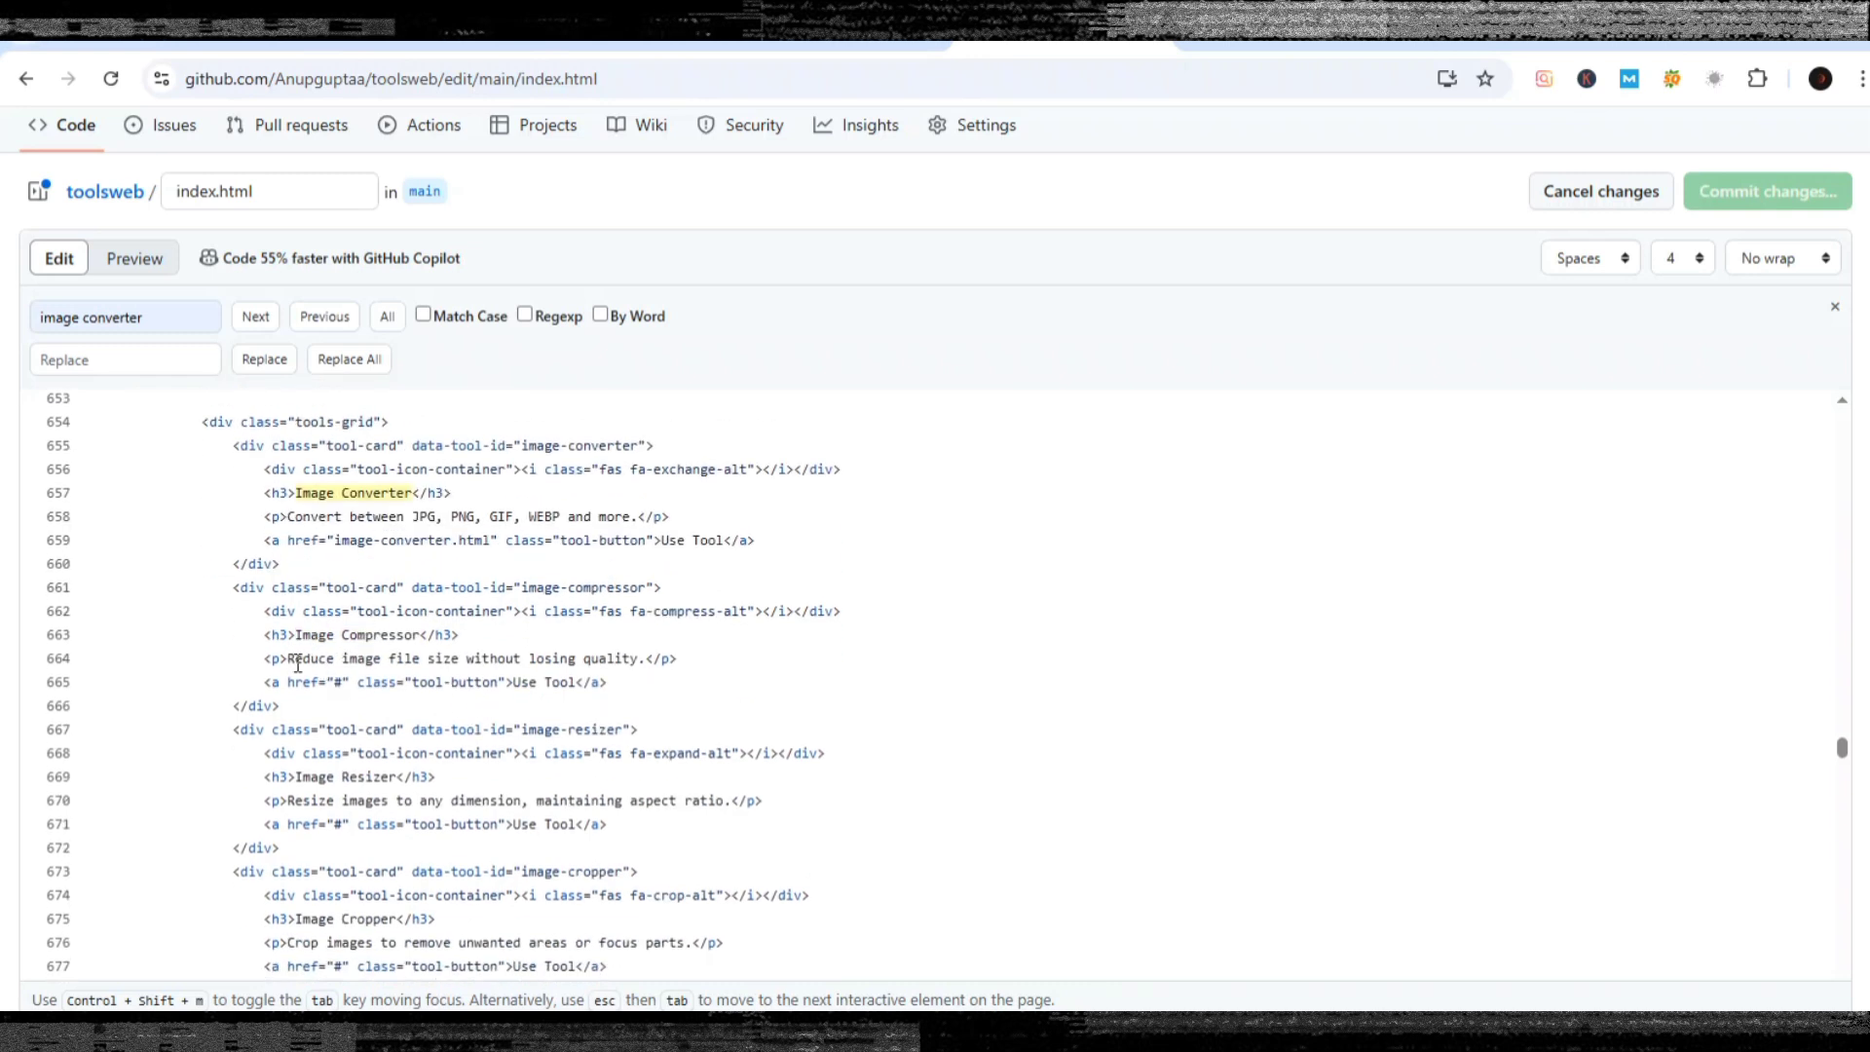
Replace the "#" link of the Image Compressor card's Use Tool button with image-compressor.html.
{"action": "left_click", "coordinate": [341, 682]}
{"action": "key", "text": "BackSpace"}
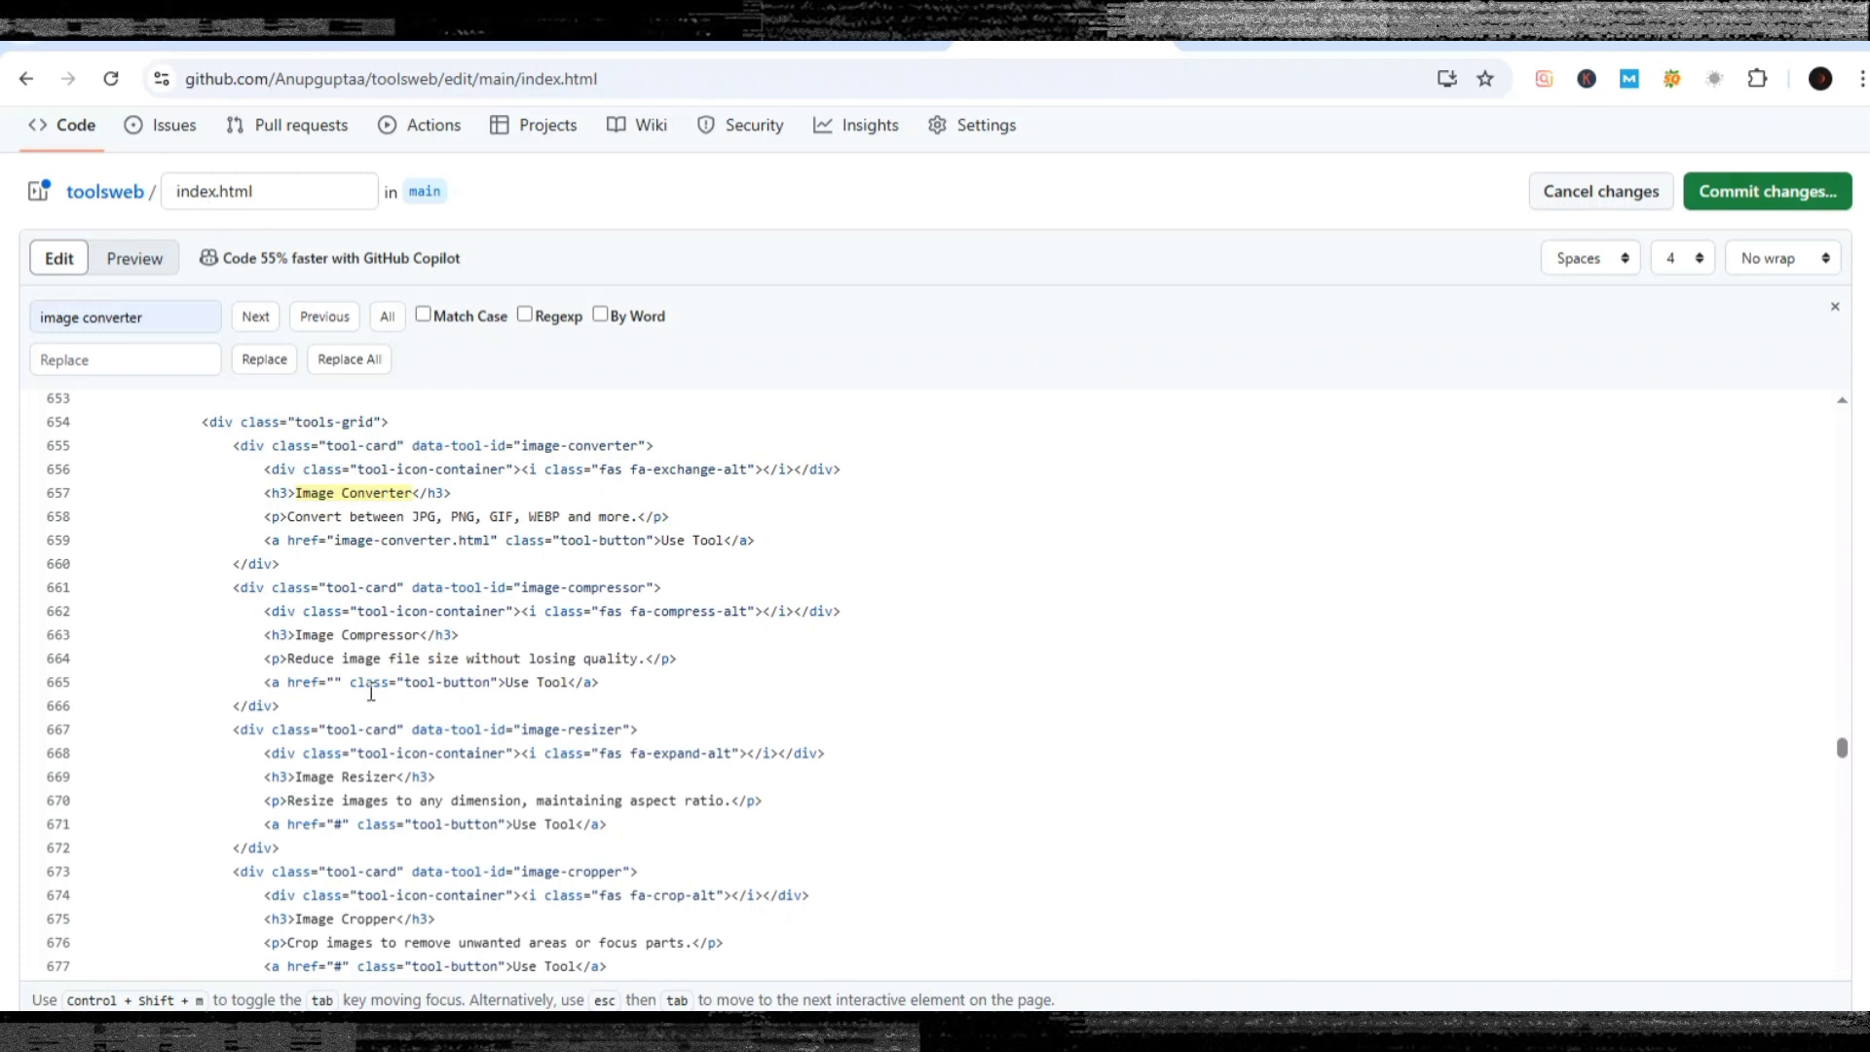
{"action": "type", "text": "image-"}
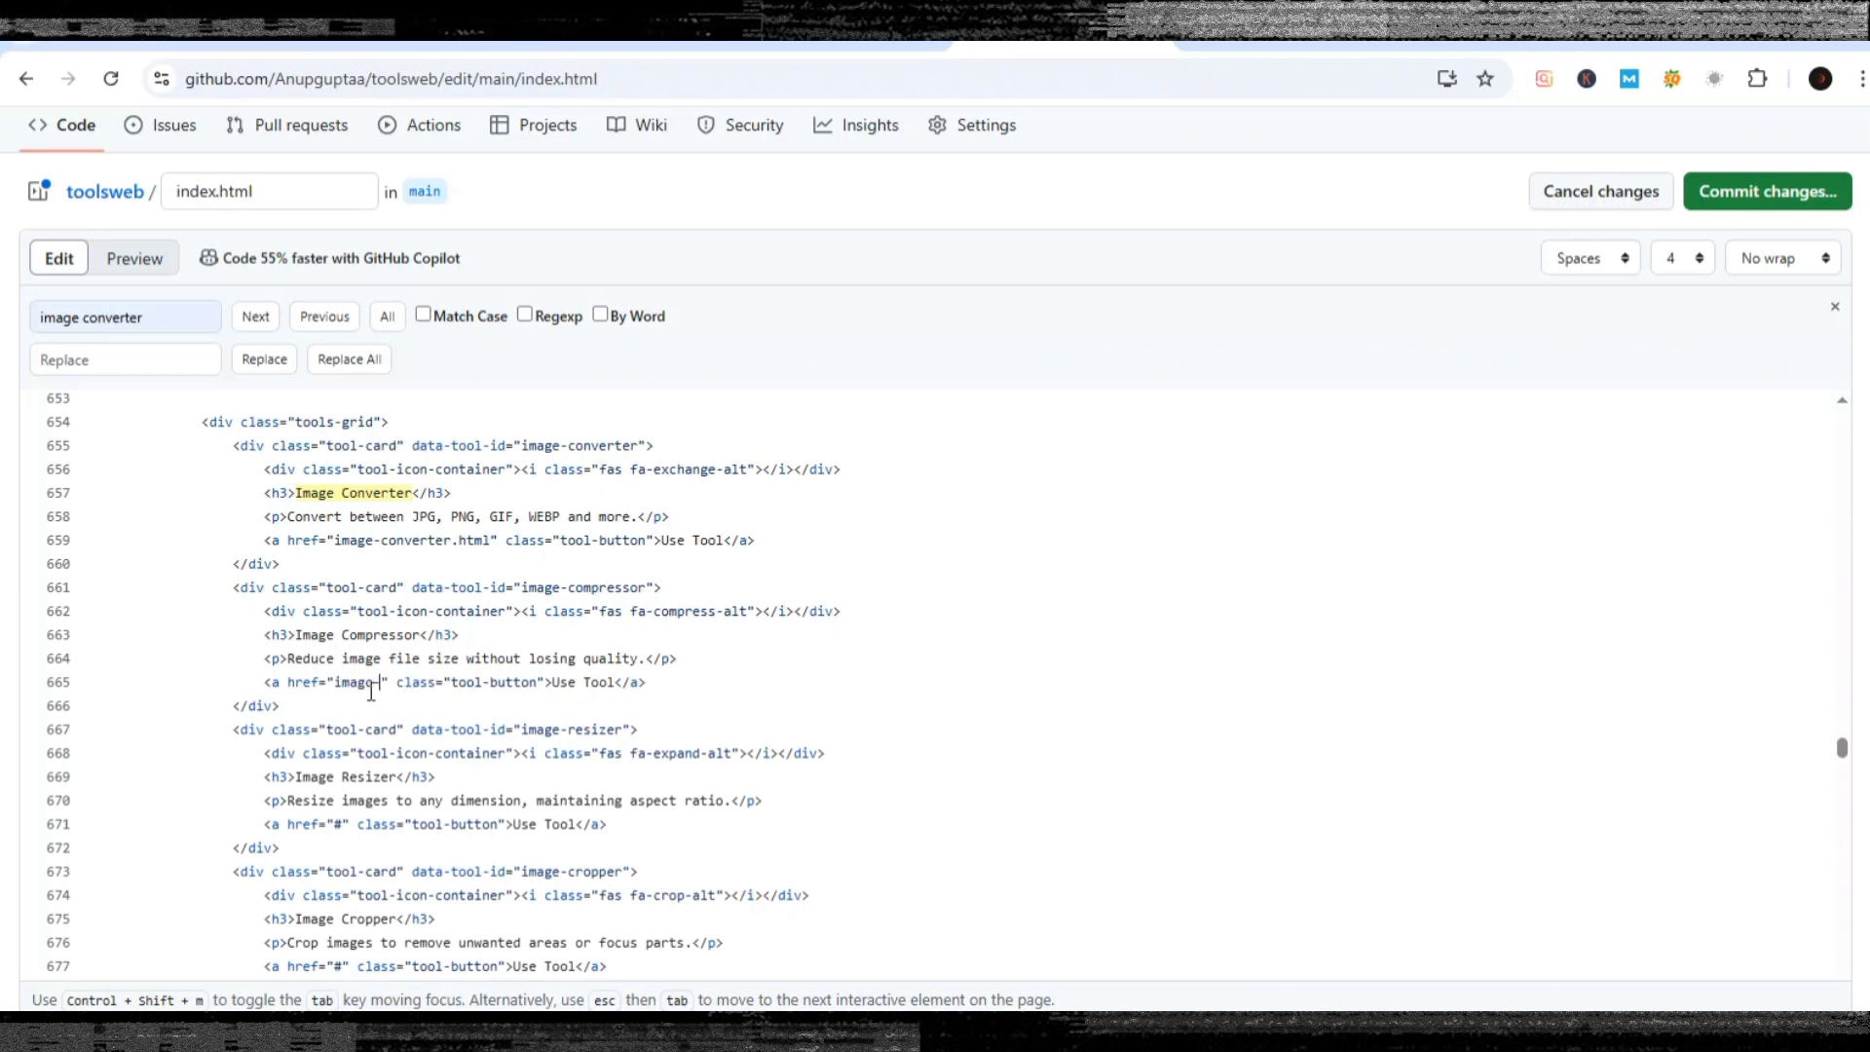
{"action": "type", "text": "compressor"}
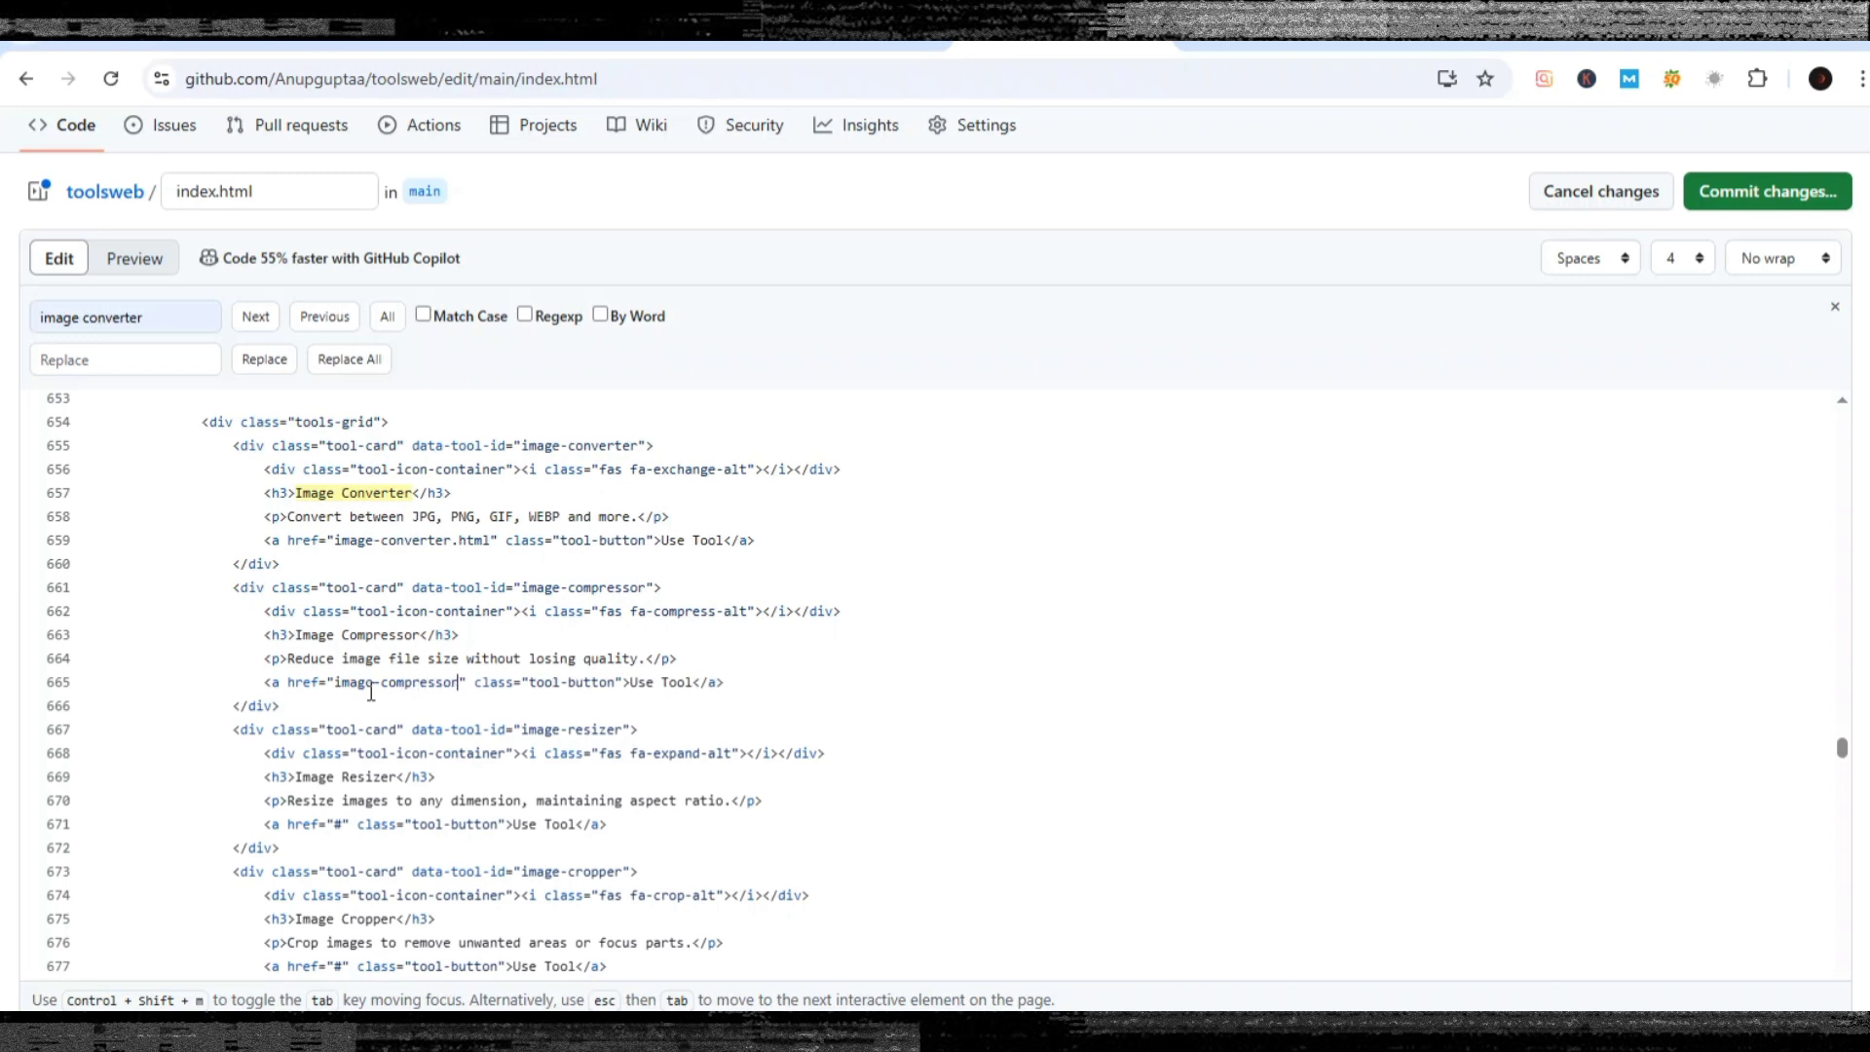
{"action": "type", "text": ".html"}
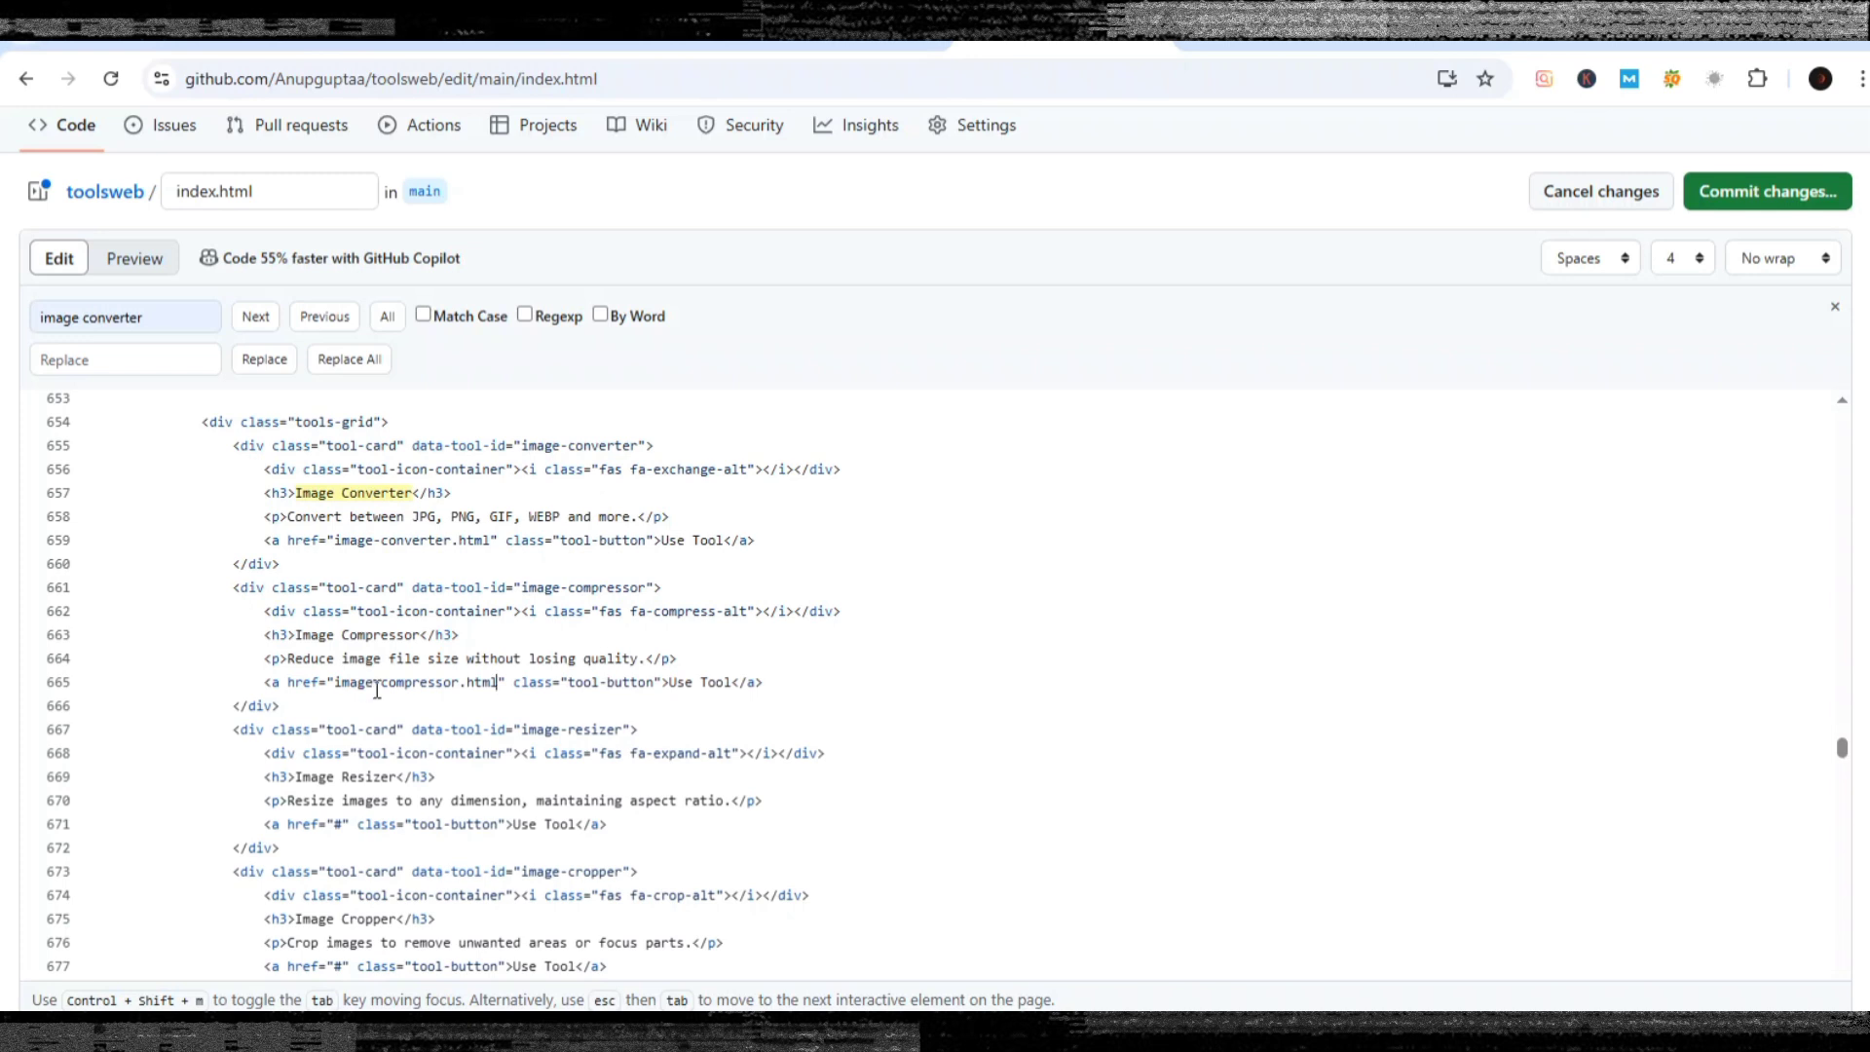
Review the remaining image tool cards' links and commit the index.html change directly to the main branch with the message "Update index.html".
{"action": "scroll", "coordinate": [482, 672], "scroll_direction": "down", "scroll_amount": 2}
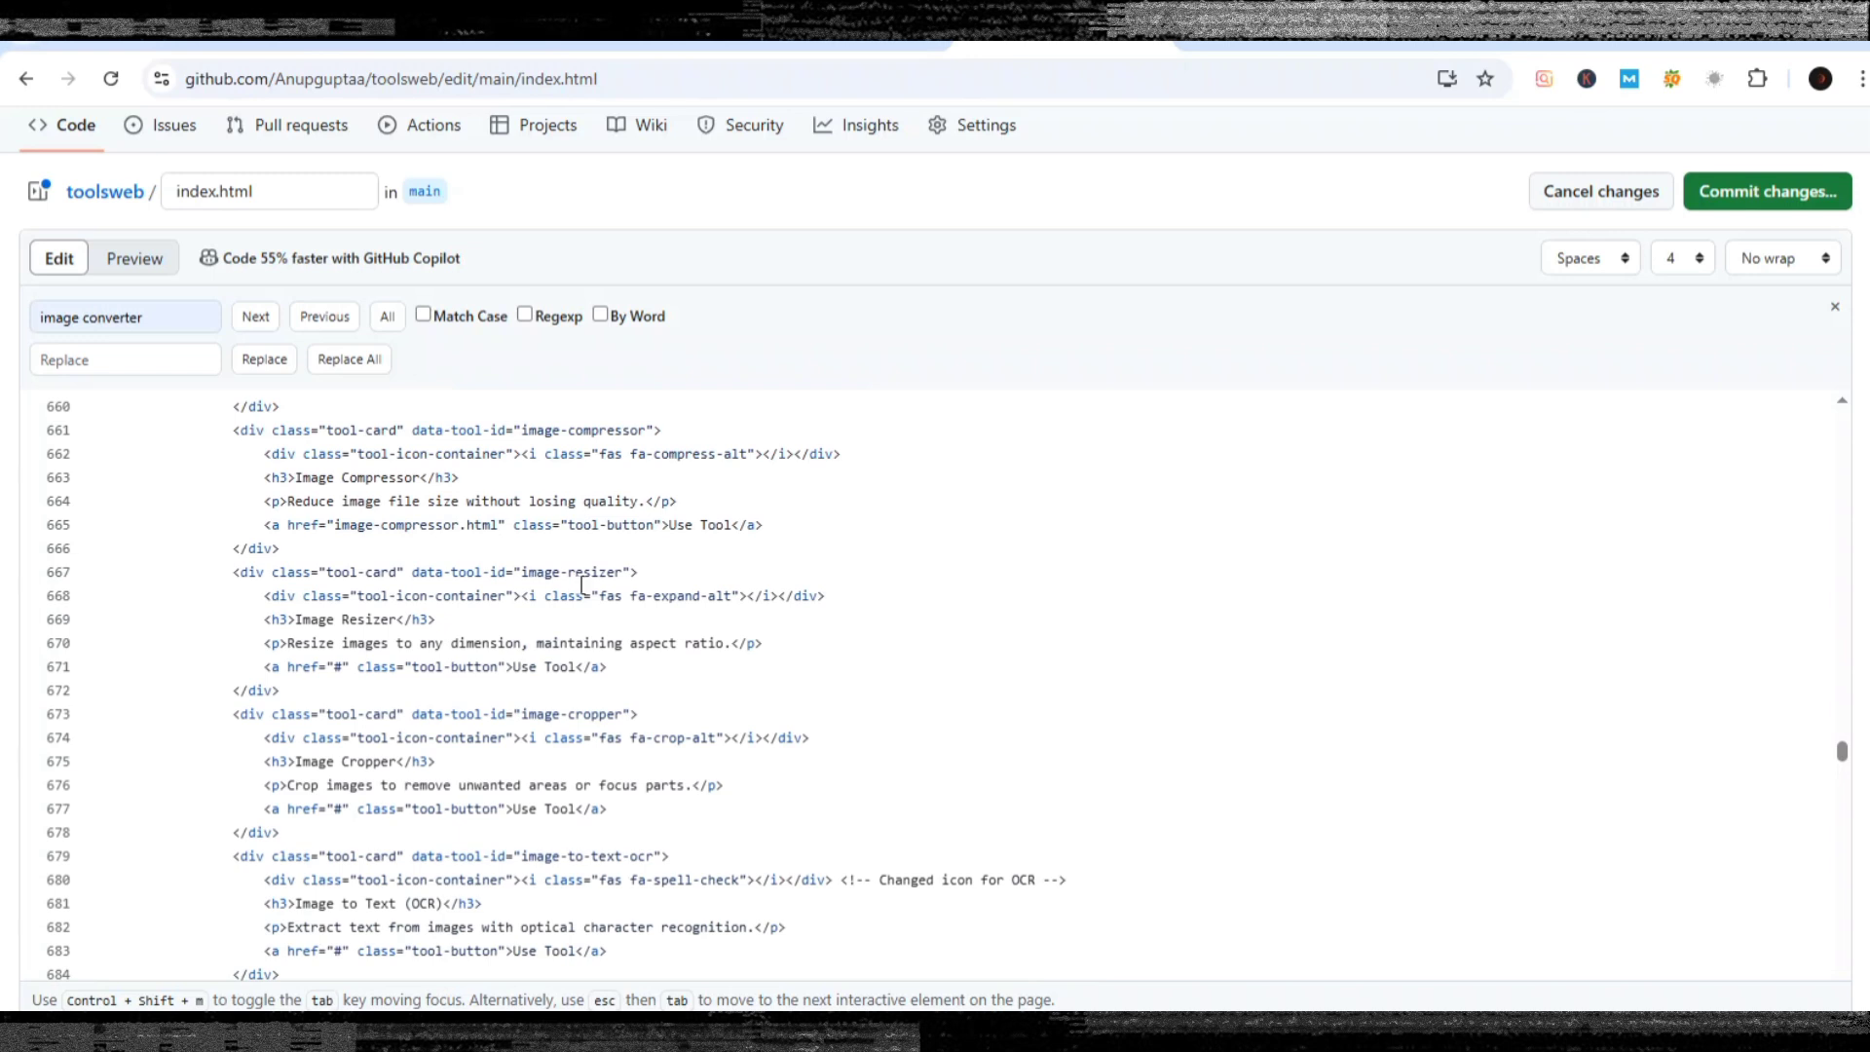
{"action": "left_click", "coordinate": [341, 668]}
{"action": "scroll", "coordinate": [426, 701], "scroll_direction": "down", "scroll_amount": 3}
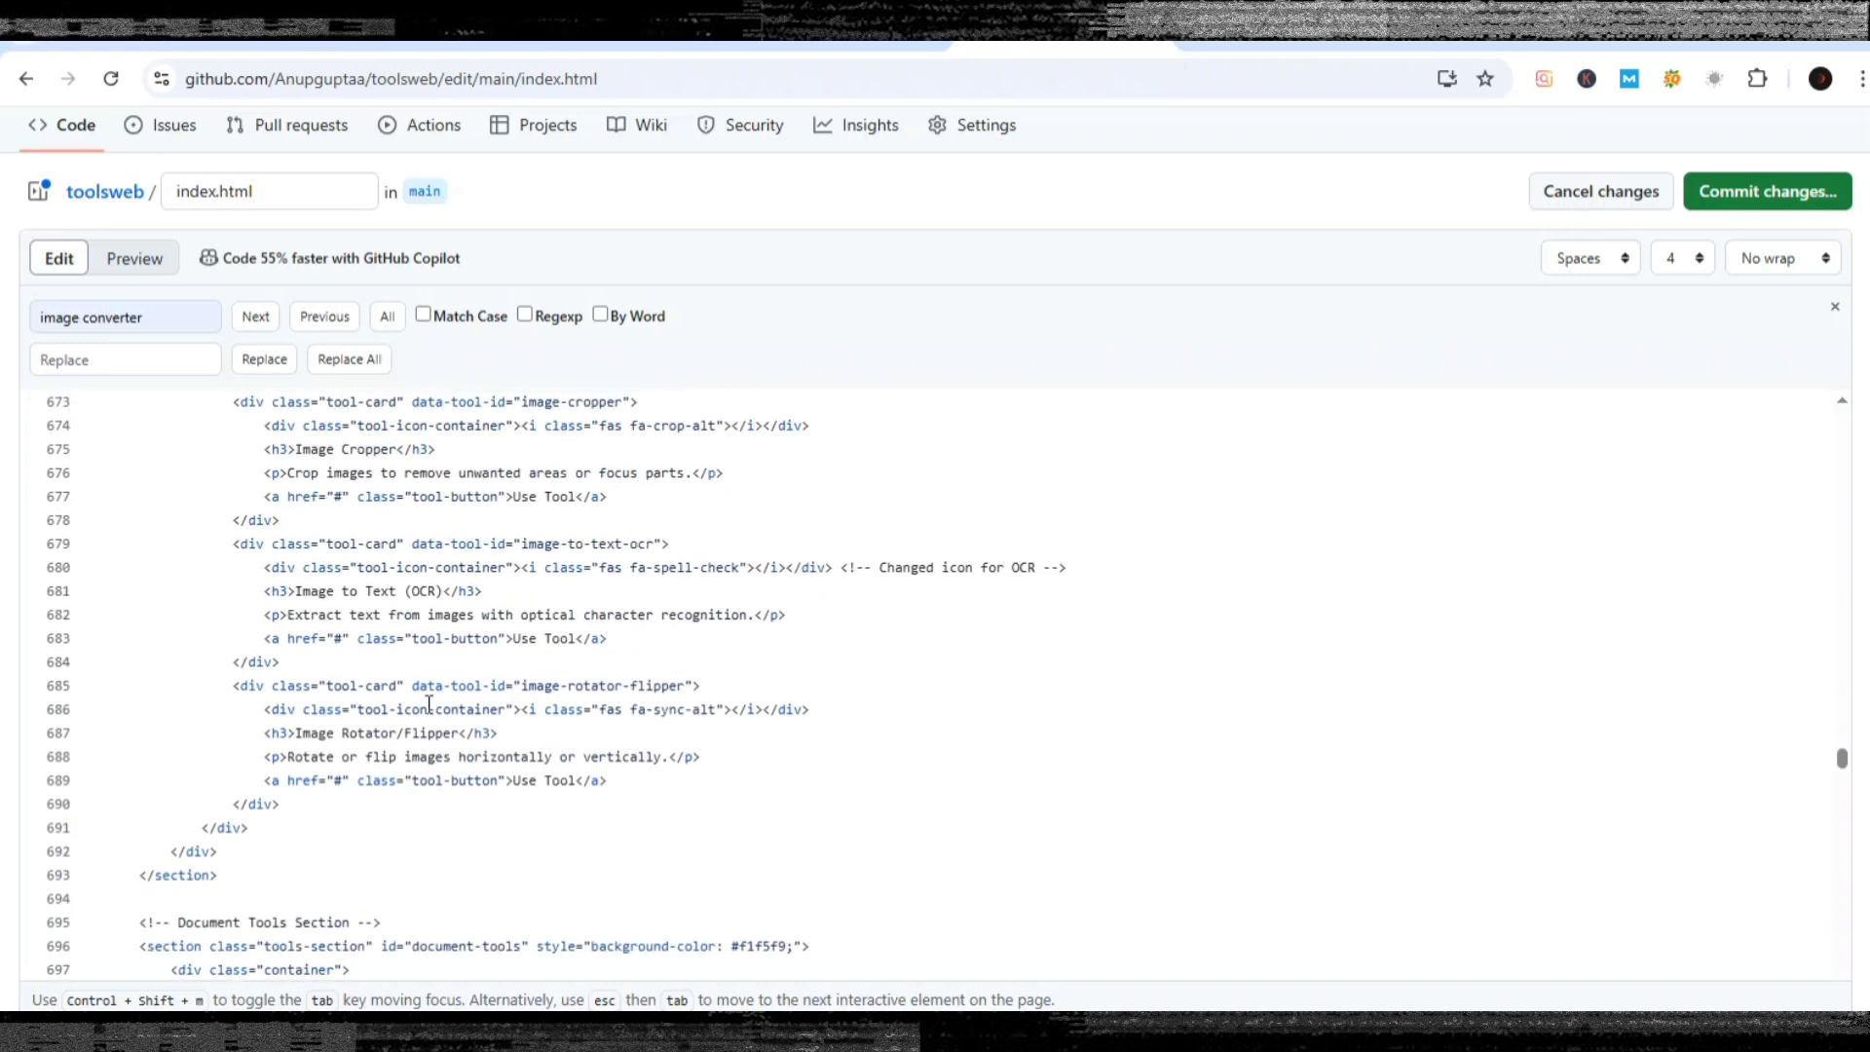
{"action": "scroll", "coordinate": [429, 704], "scroll_direction": "up", "scroll_amount": 3}
{"action": "scroll", "coordinate": [429, 704], "scroll_direction": "up", "scroll_amount": 20}
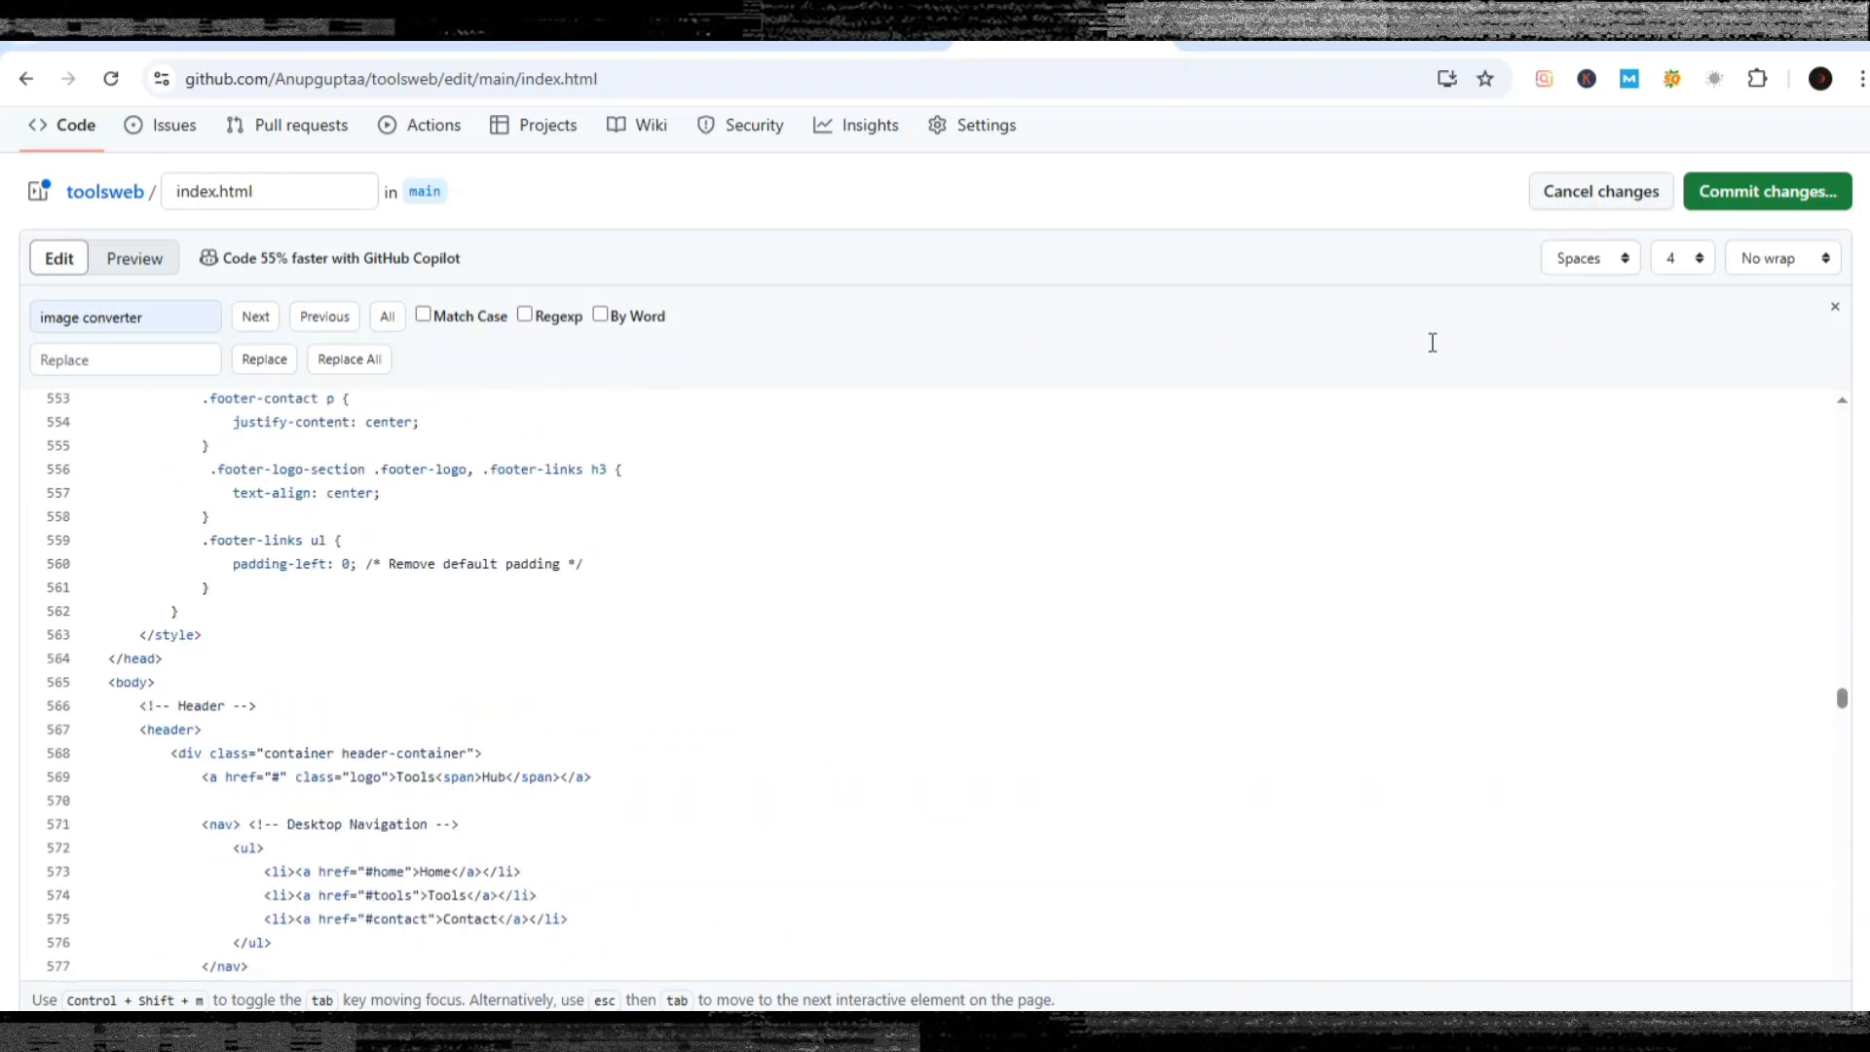
{"action": "left_click", "coordinate": [1742, 194]}
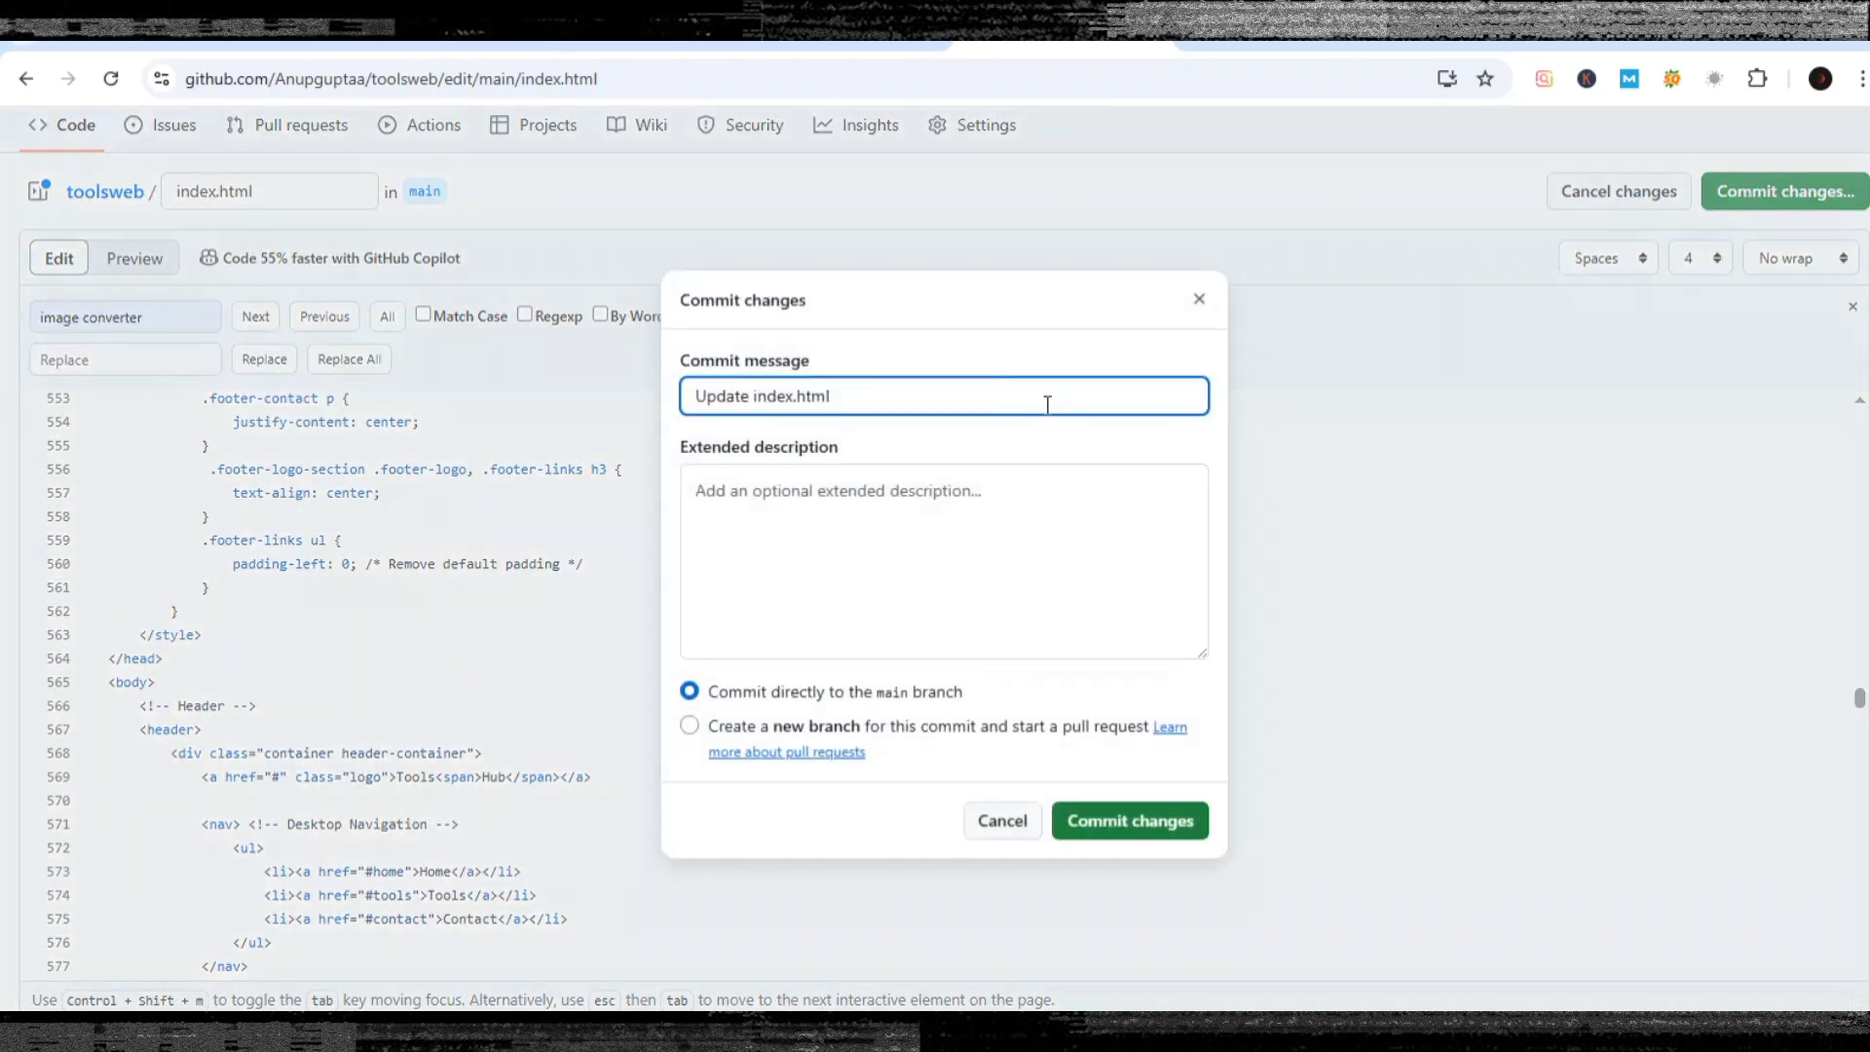
{"action": "left_click", "coordinate": [1116, 826]}
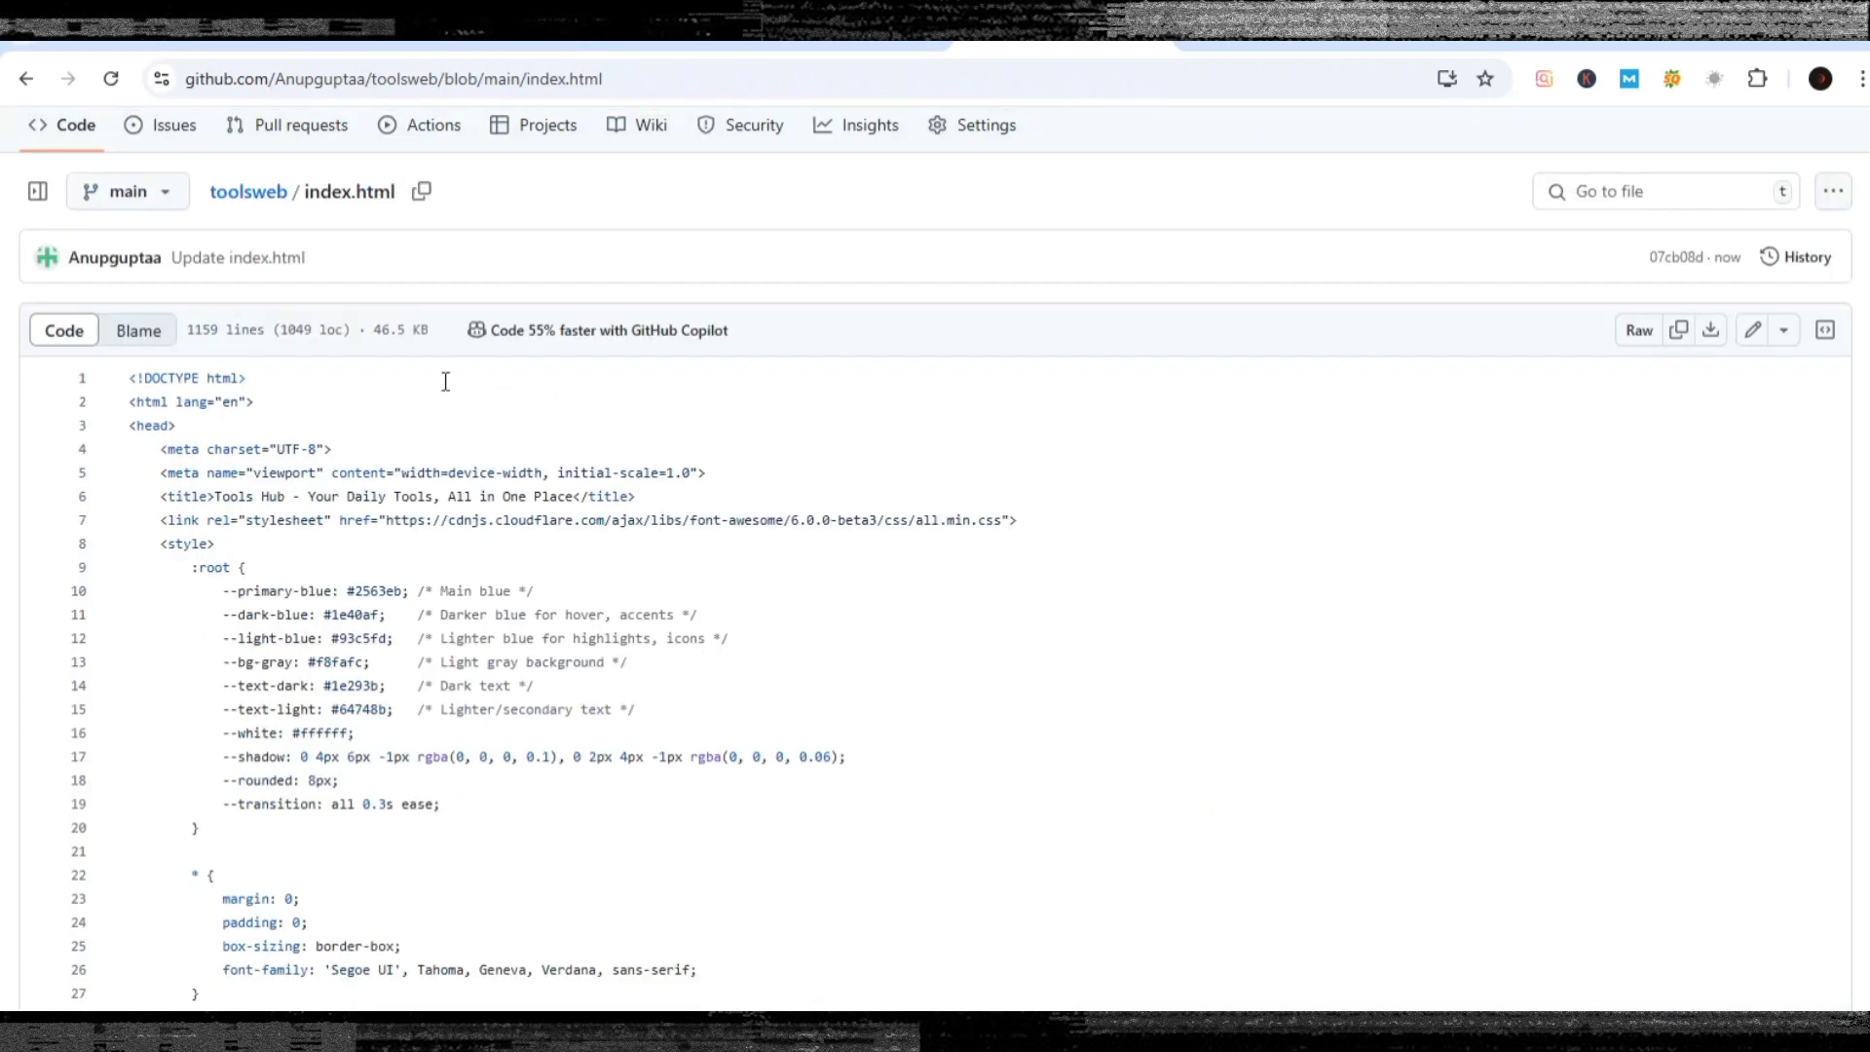
In the repository's GitHub Pages settings, set the publishing branch to None and save.
{"action": "scroll", "coordinate": [387, 360], "scroll_direction": "up", "scroll_amount": 1}
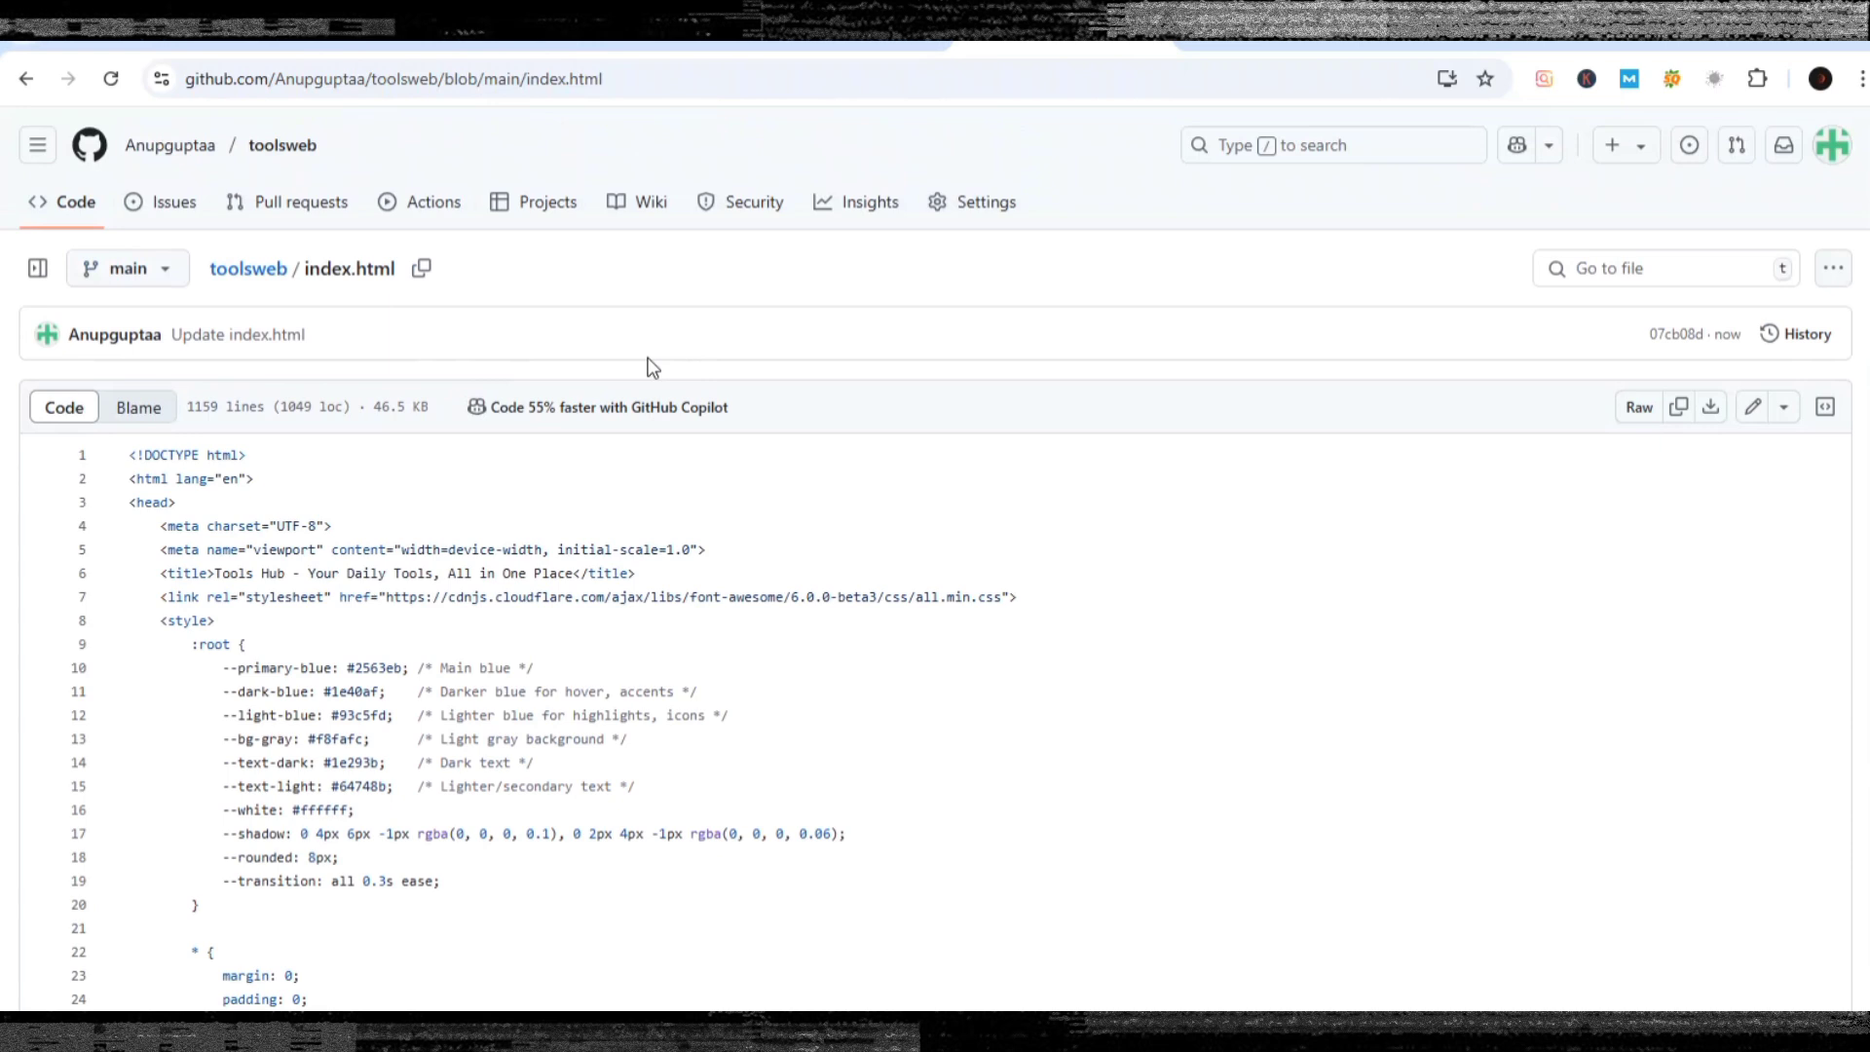
{"action": "left_click", "coordinate": [985, 211]}
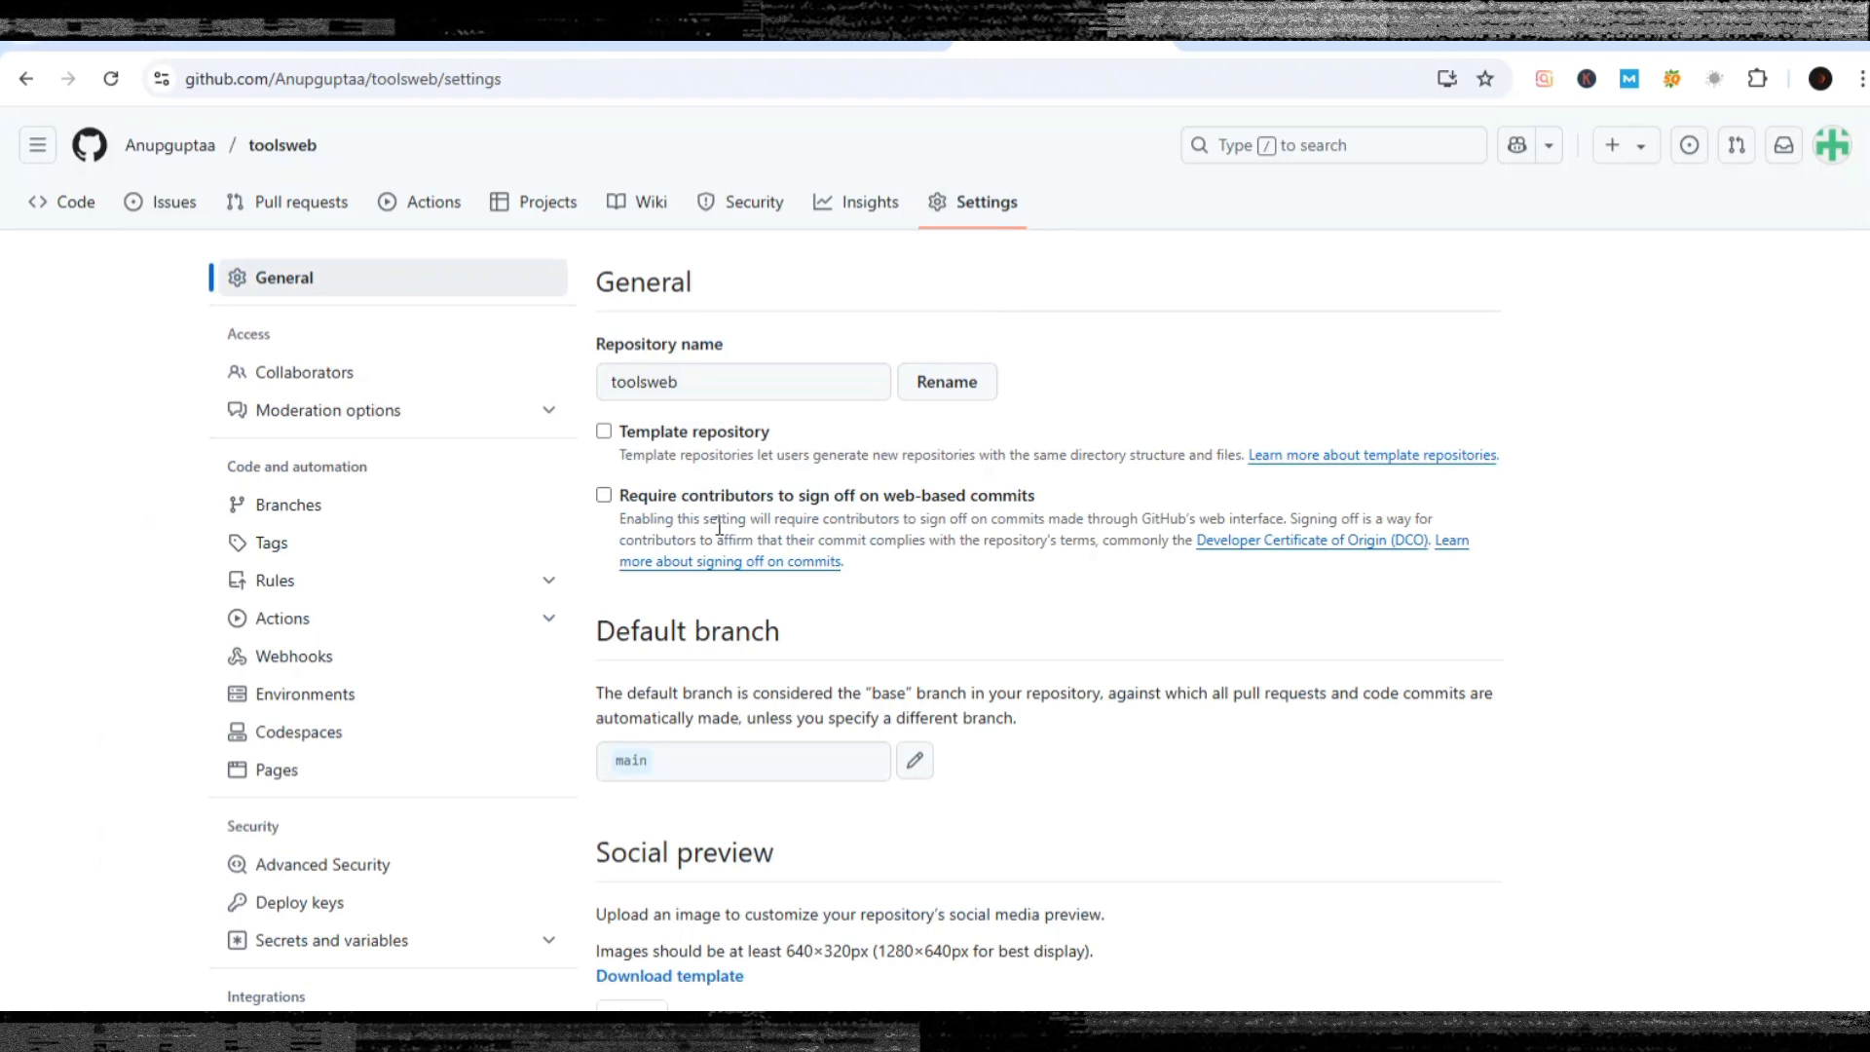
{"action": "left_click", "coordinate": [261, 767]}
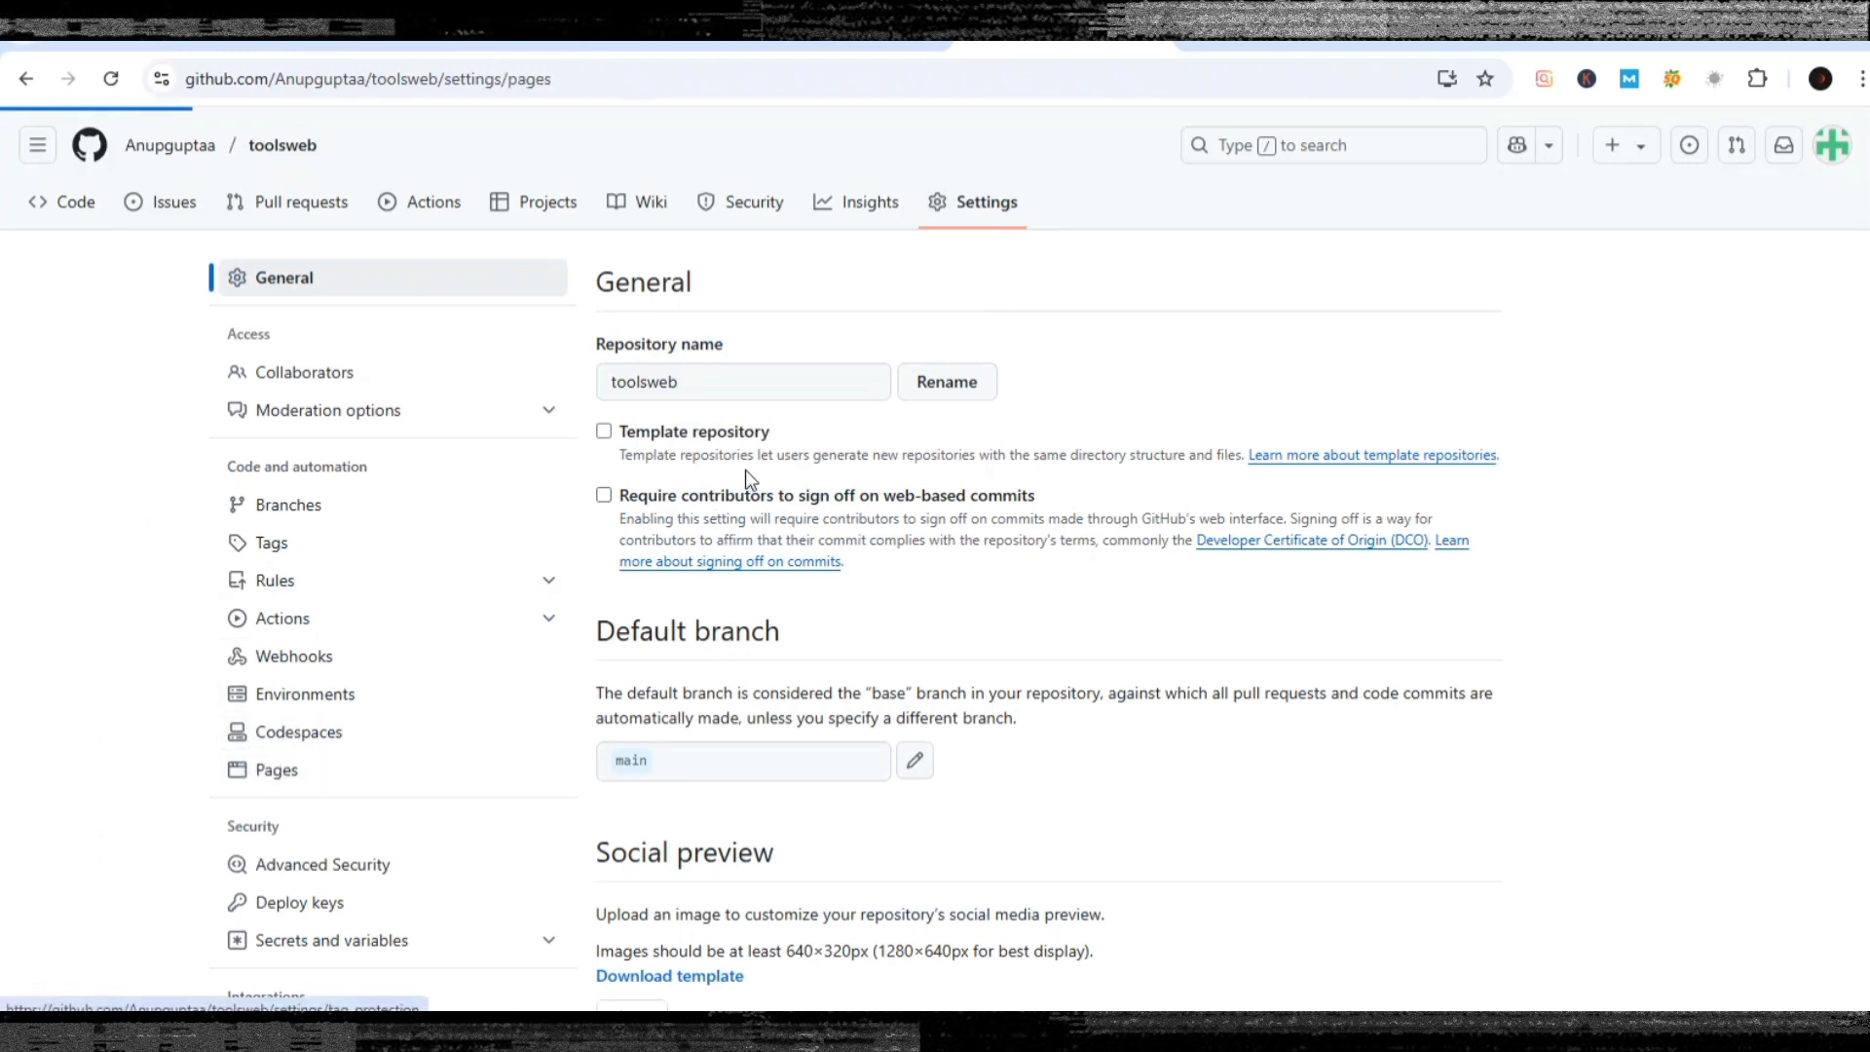
{"action": "left_click", "coordinate": [667, 713]}
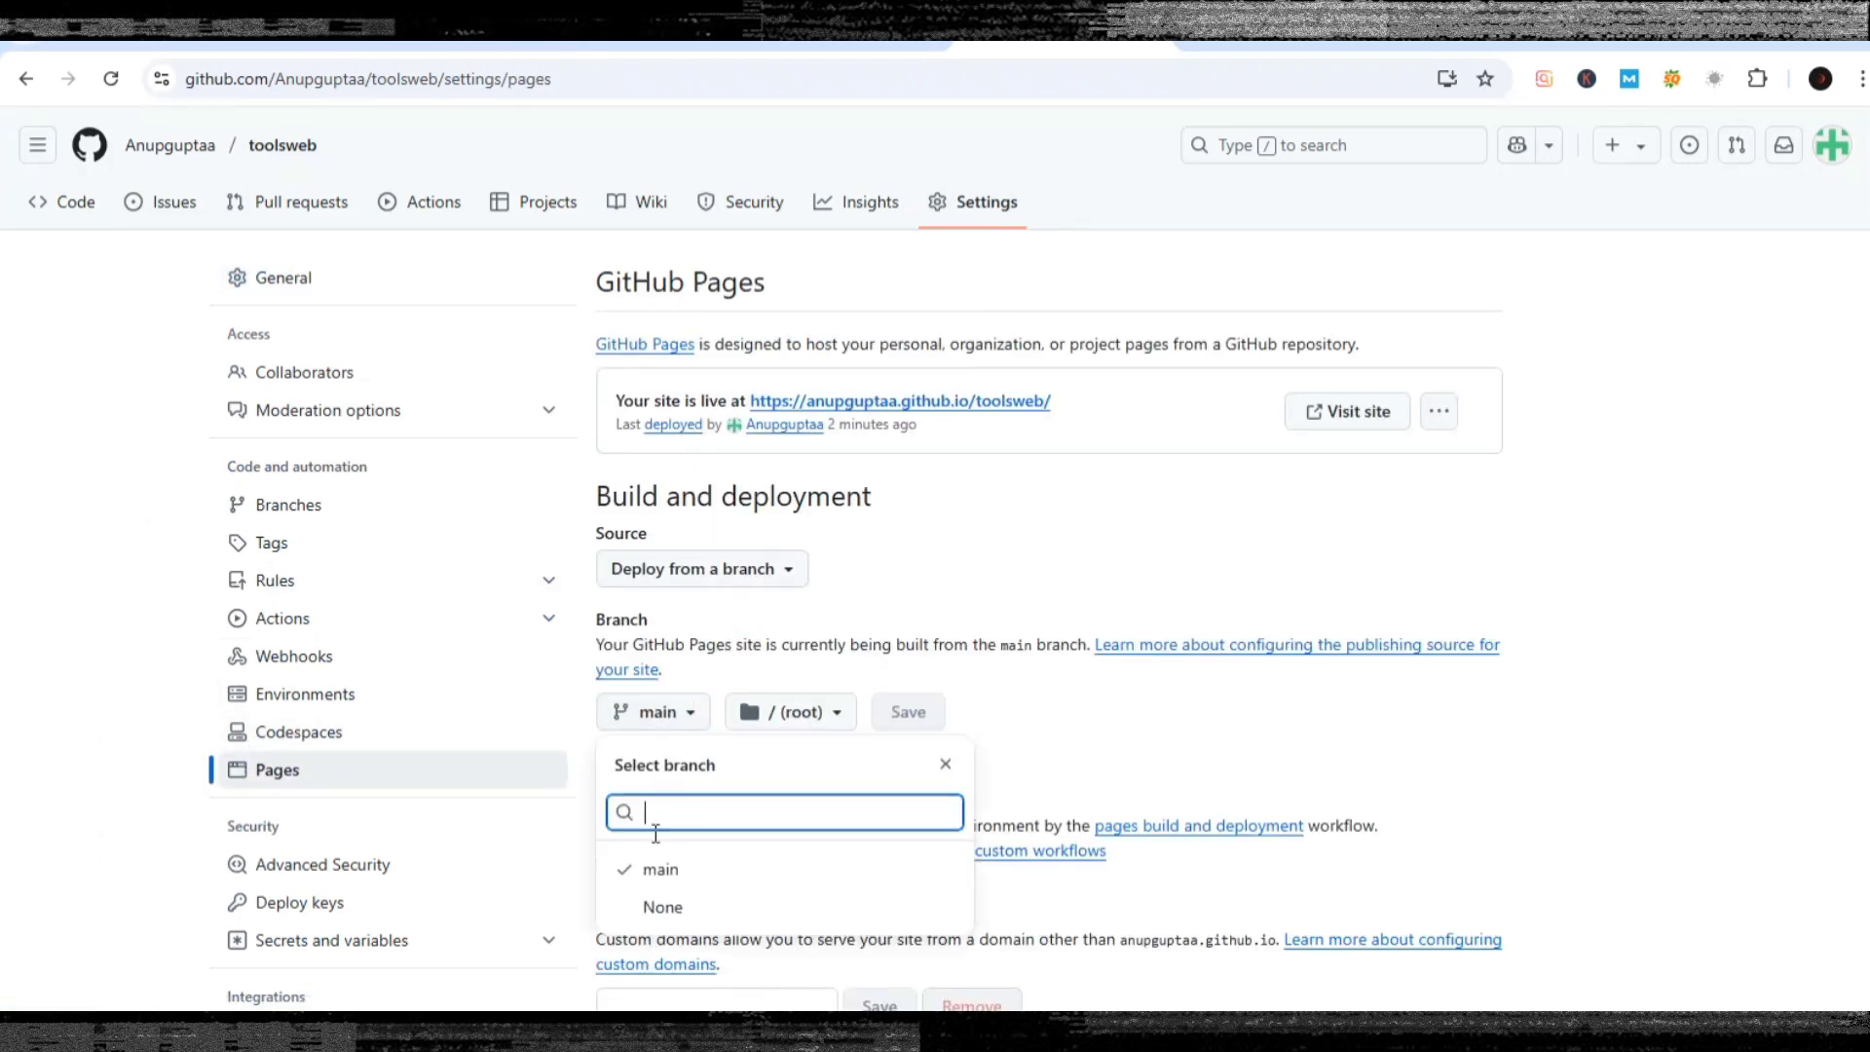
{"action": "left_click", "coordinate": [665, 908]}
{"action": "left_click", "coordinate": [731, 712]}
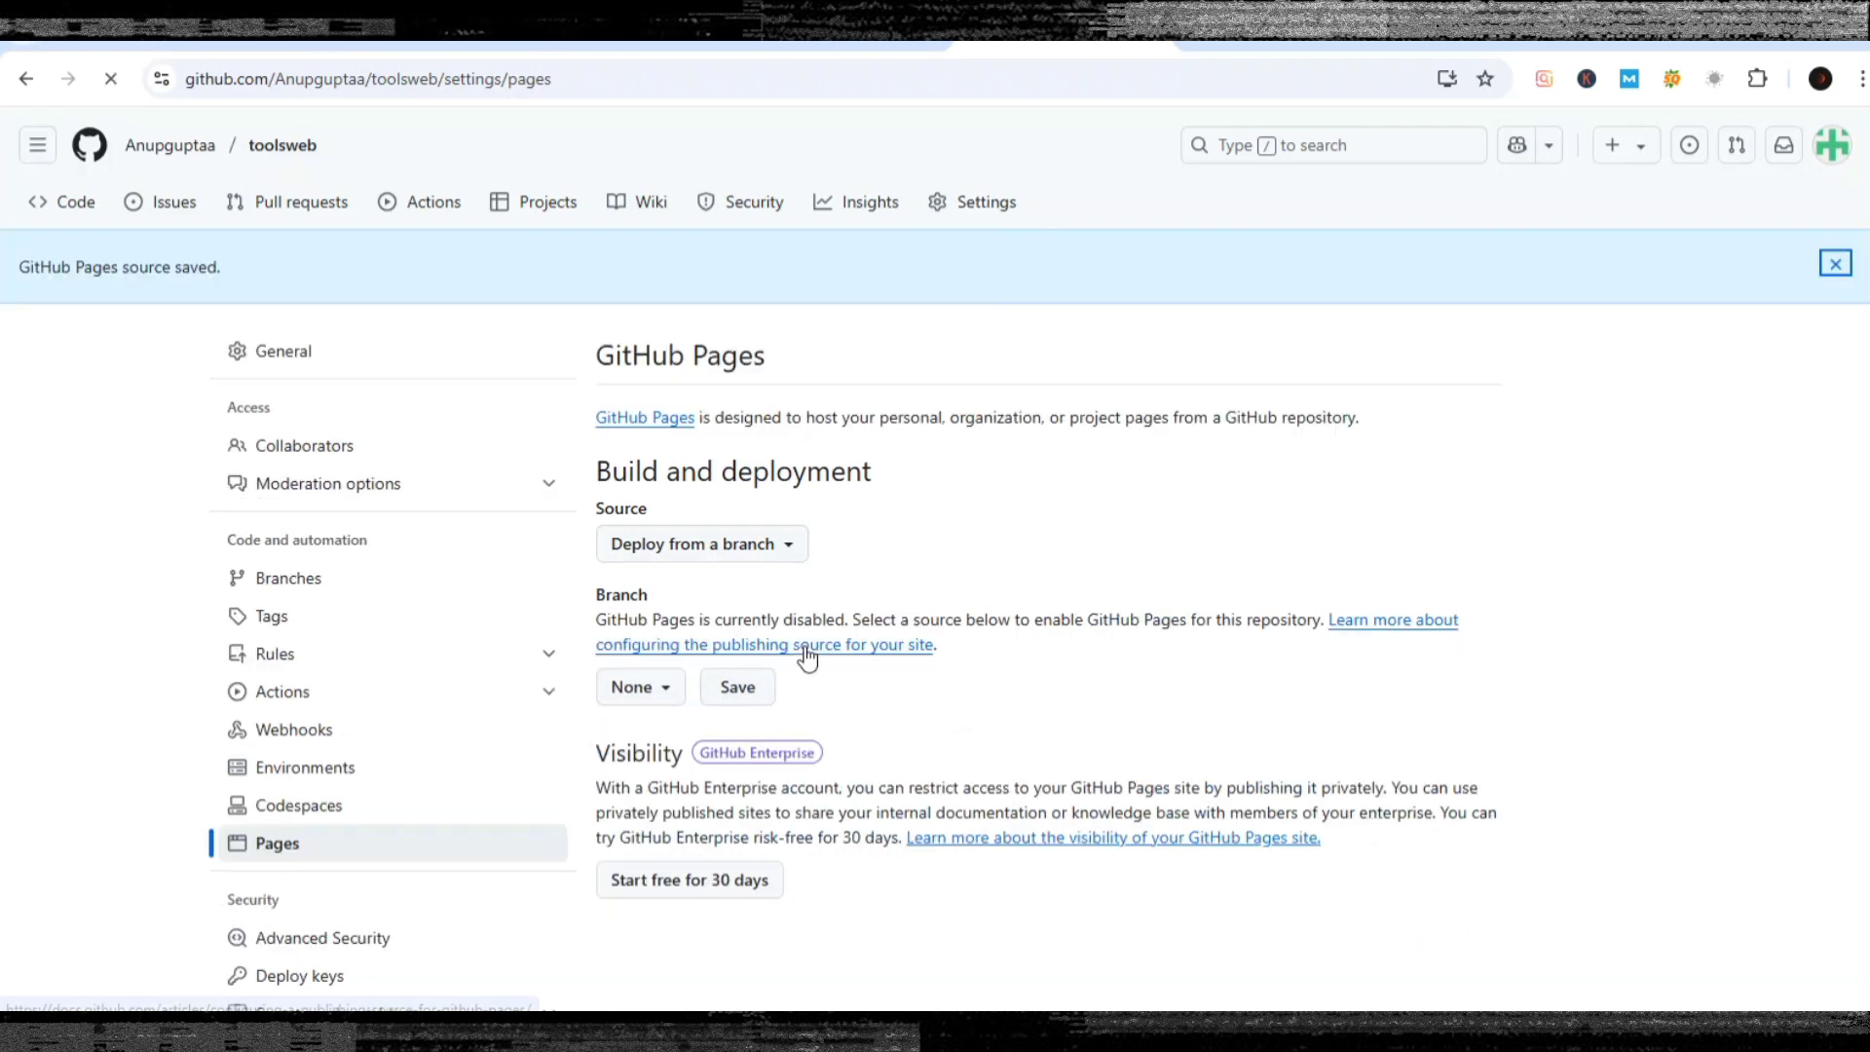
Set the GitHub Pages publishing branch back to main with the / (root) folder, save, and reload the page until the site is live.
{"action": "left_click", "coordinate": [659, 693]}
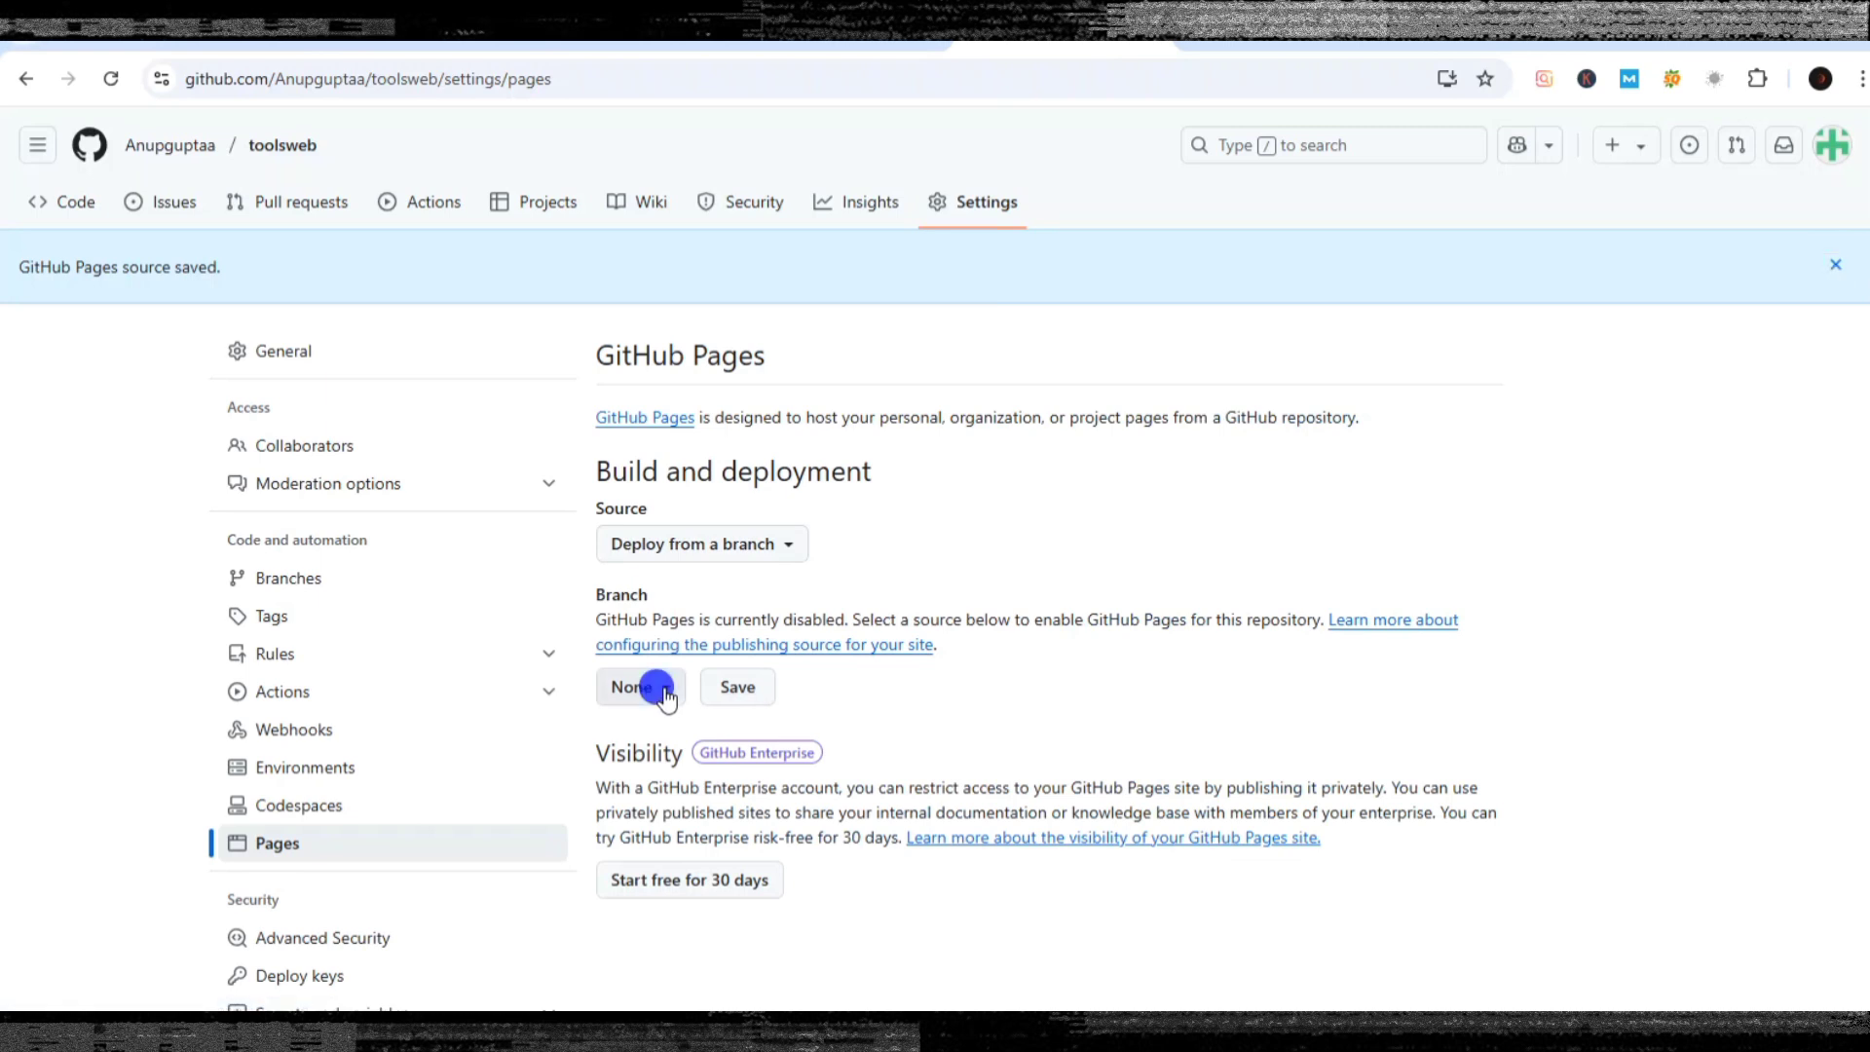
{"action": "left_click", "coordinate": [674, 853]}
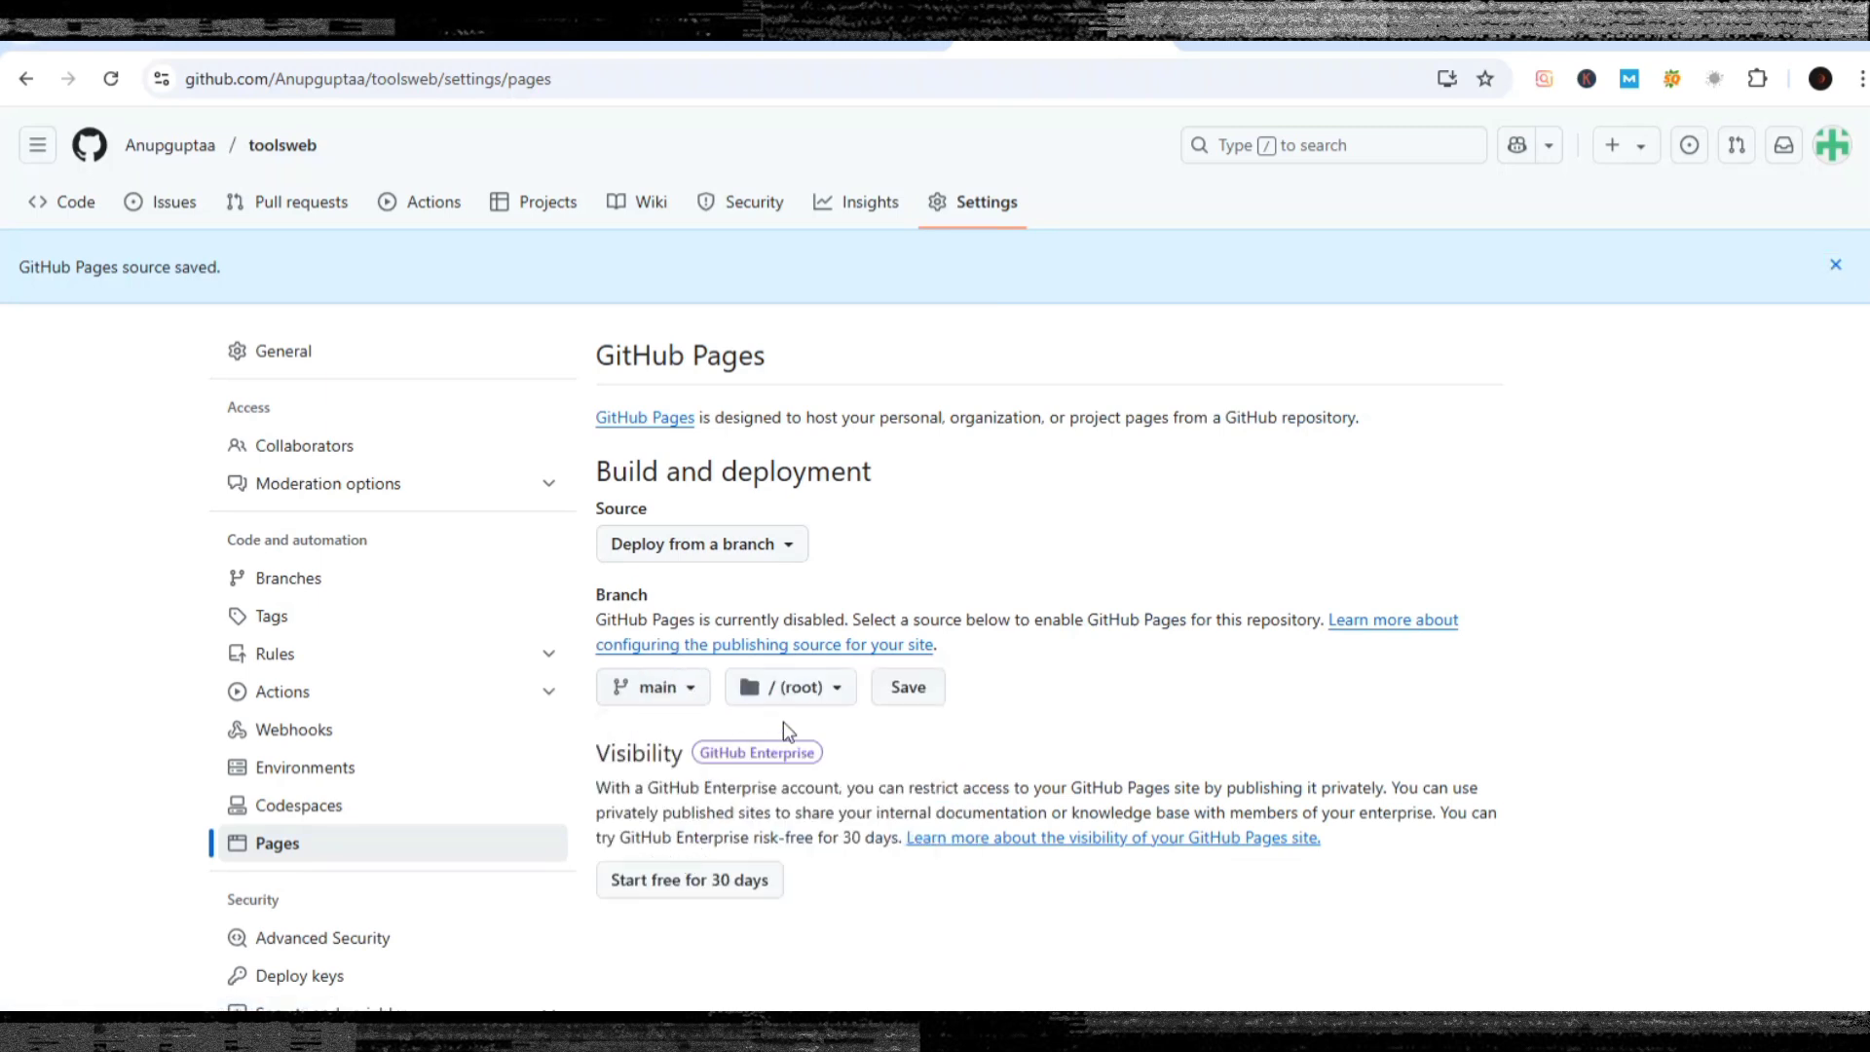
{"action": "left_click", "coordinate": [904, 690]}
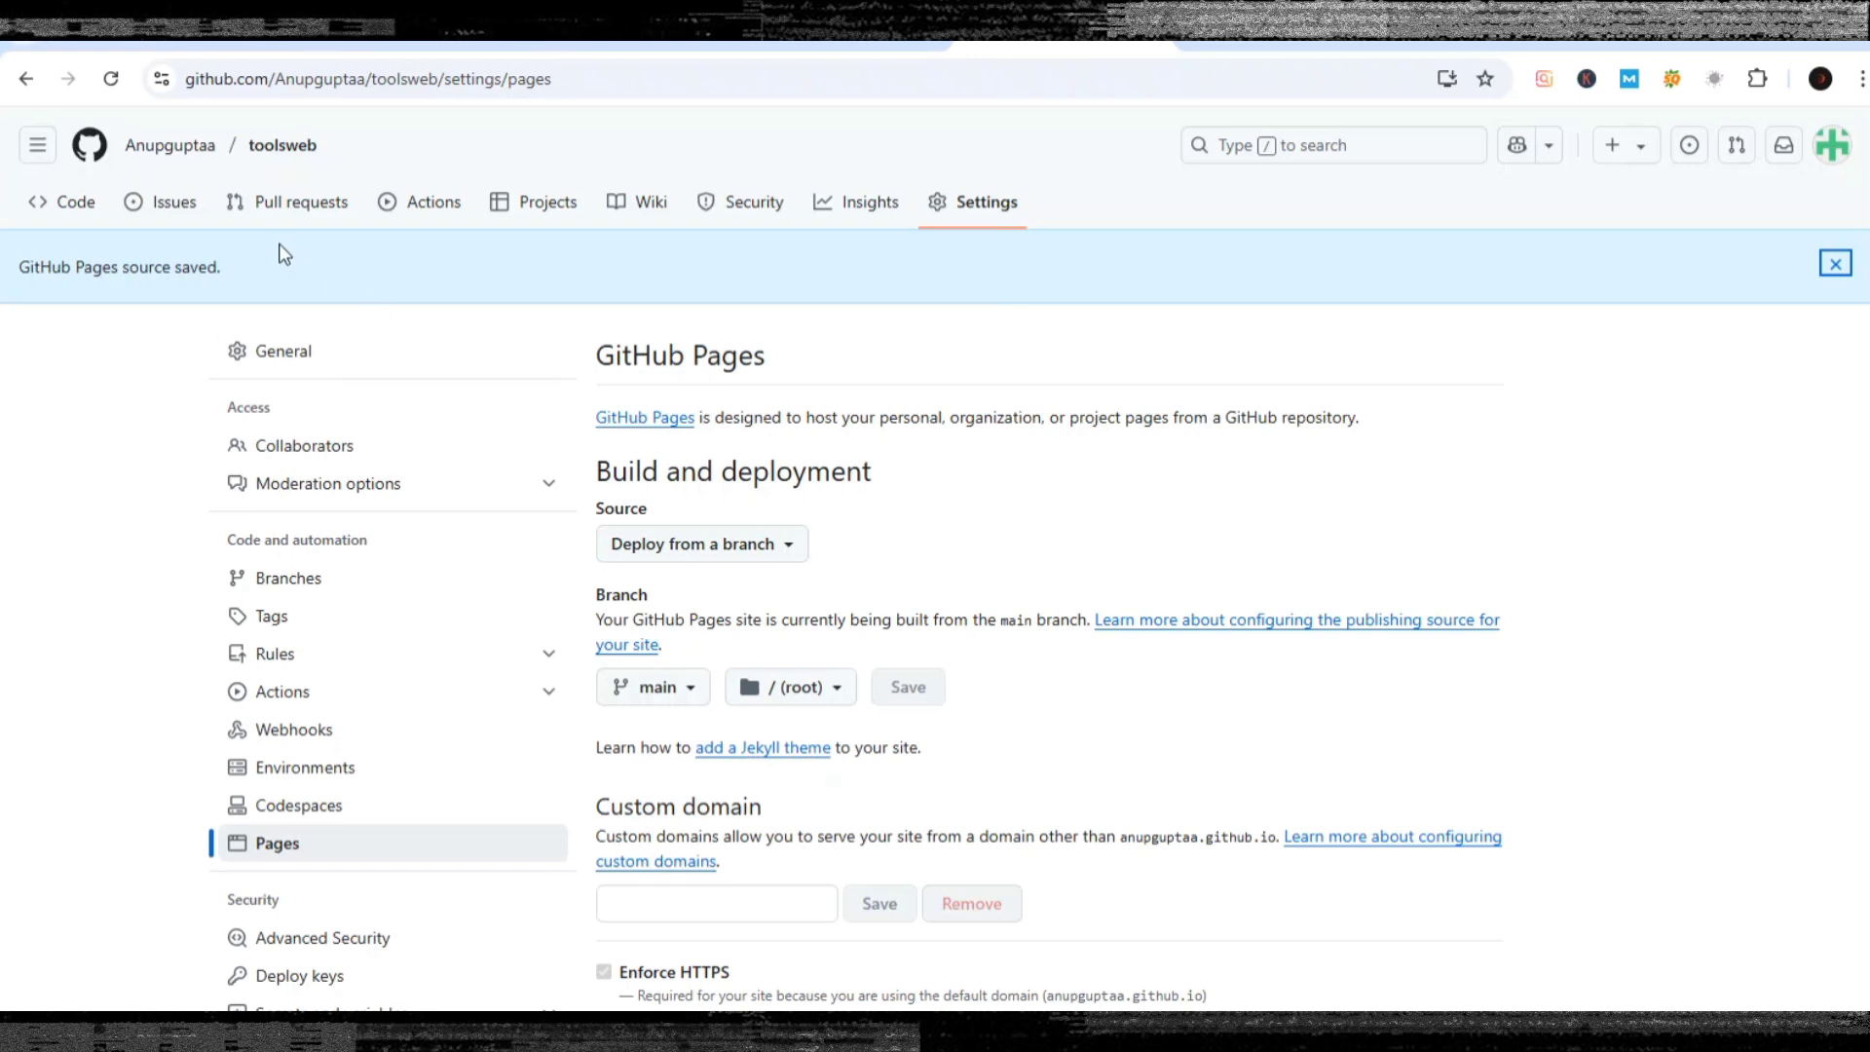
{"action": "left_click", "coordinate": [113, 81]}
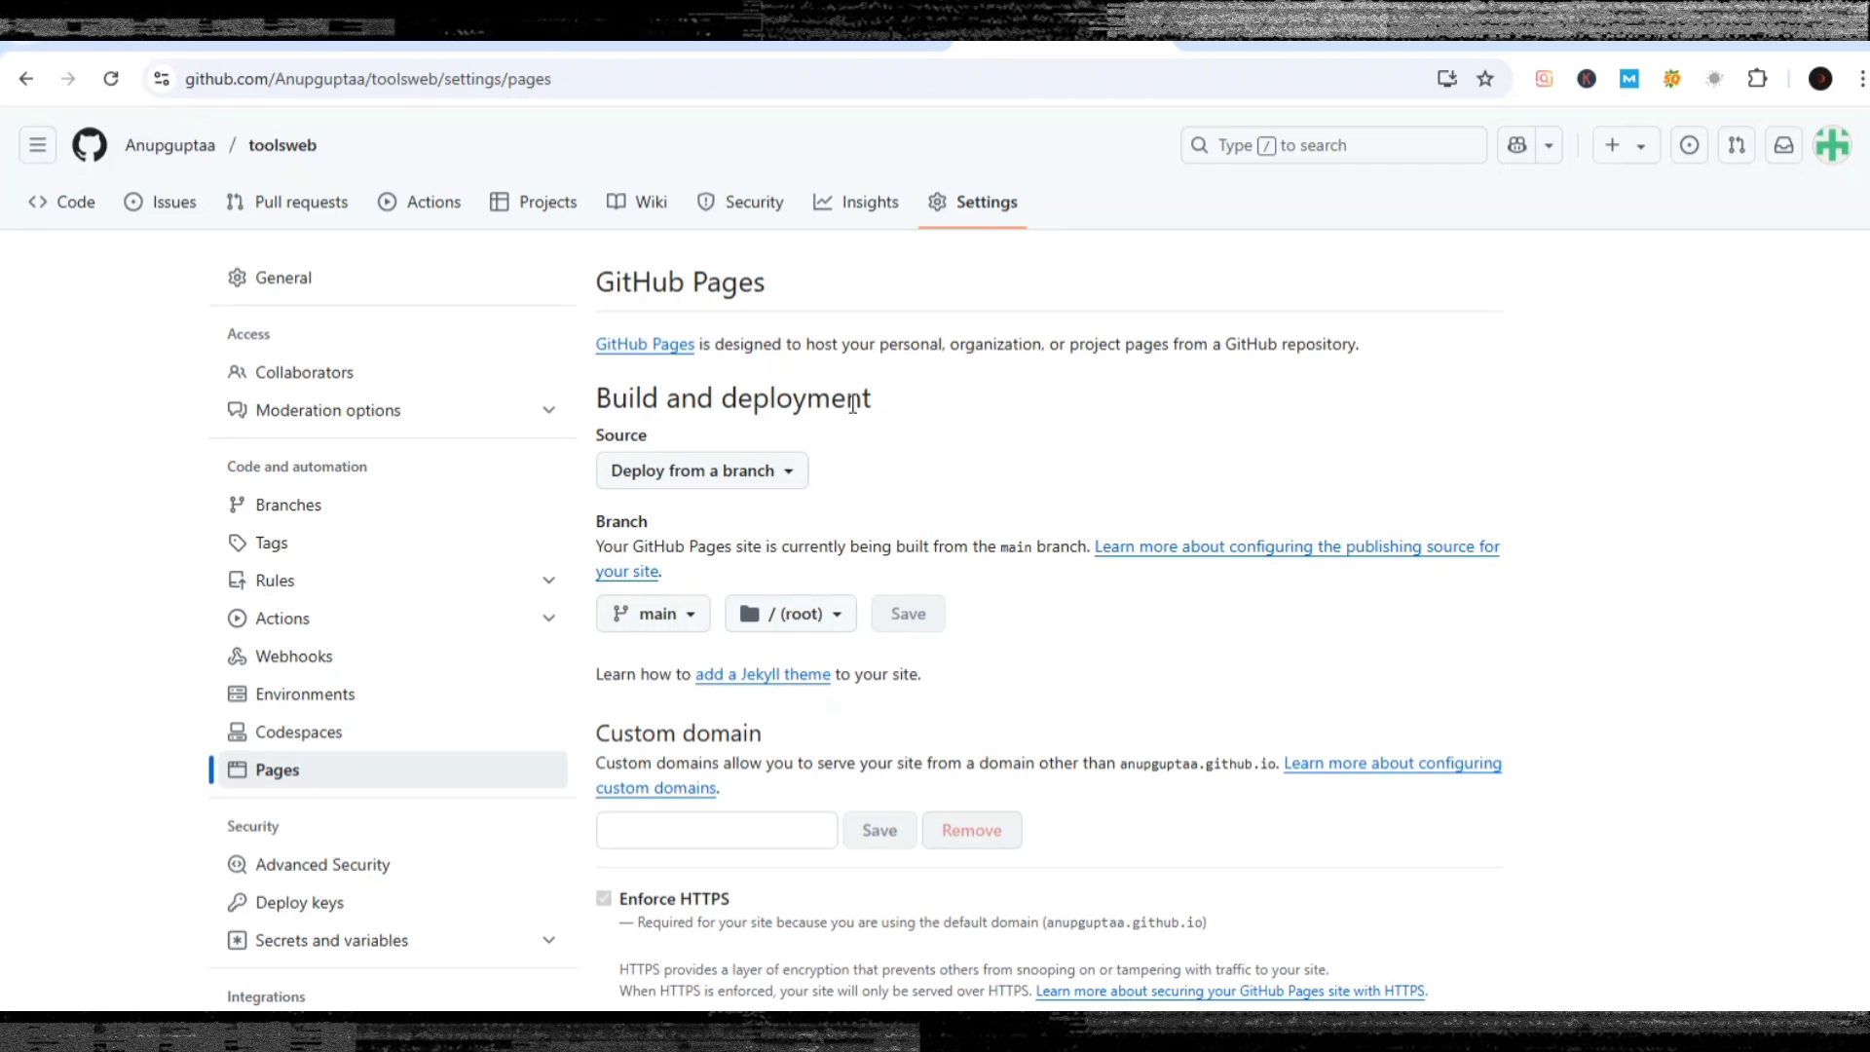
{"action": "left_click", "coordinate": [111, 80]}
{"action": "left_click", "coordinate": [104, 92]}
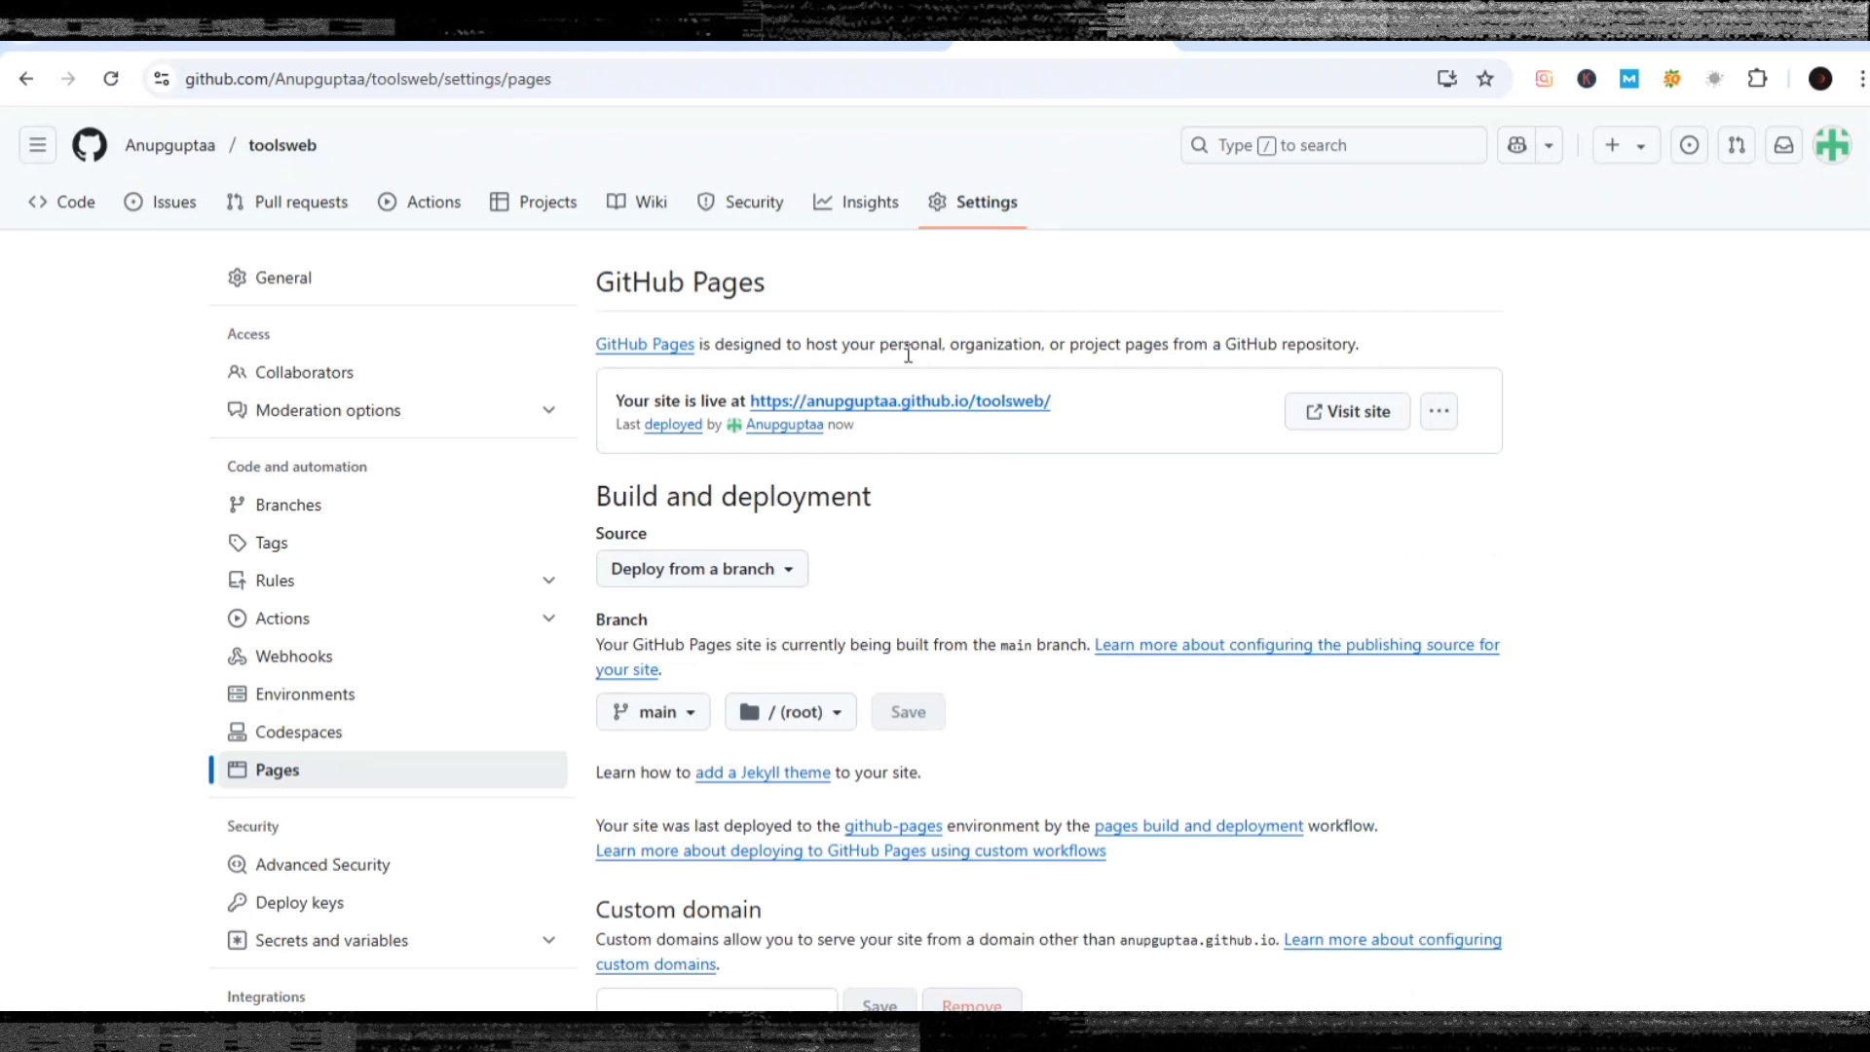
Visit the published toolsweb site, check the Image Converter tool from its card, and return to the homepage.
{"action": "left_click", "coordinate": [923, 399]}
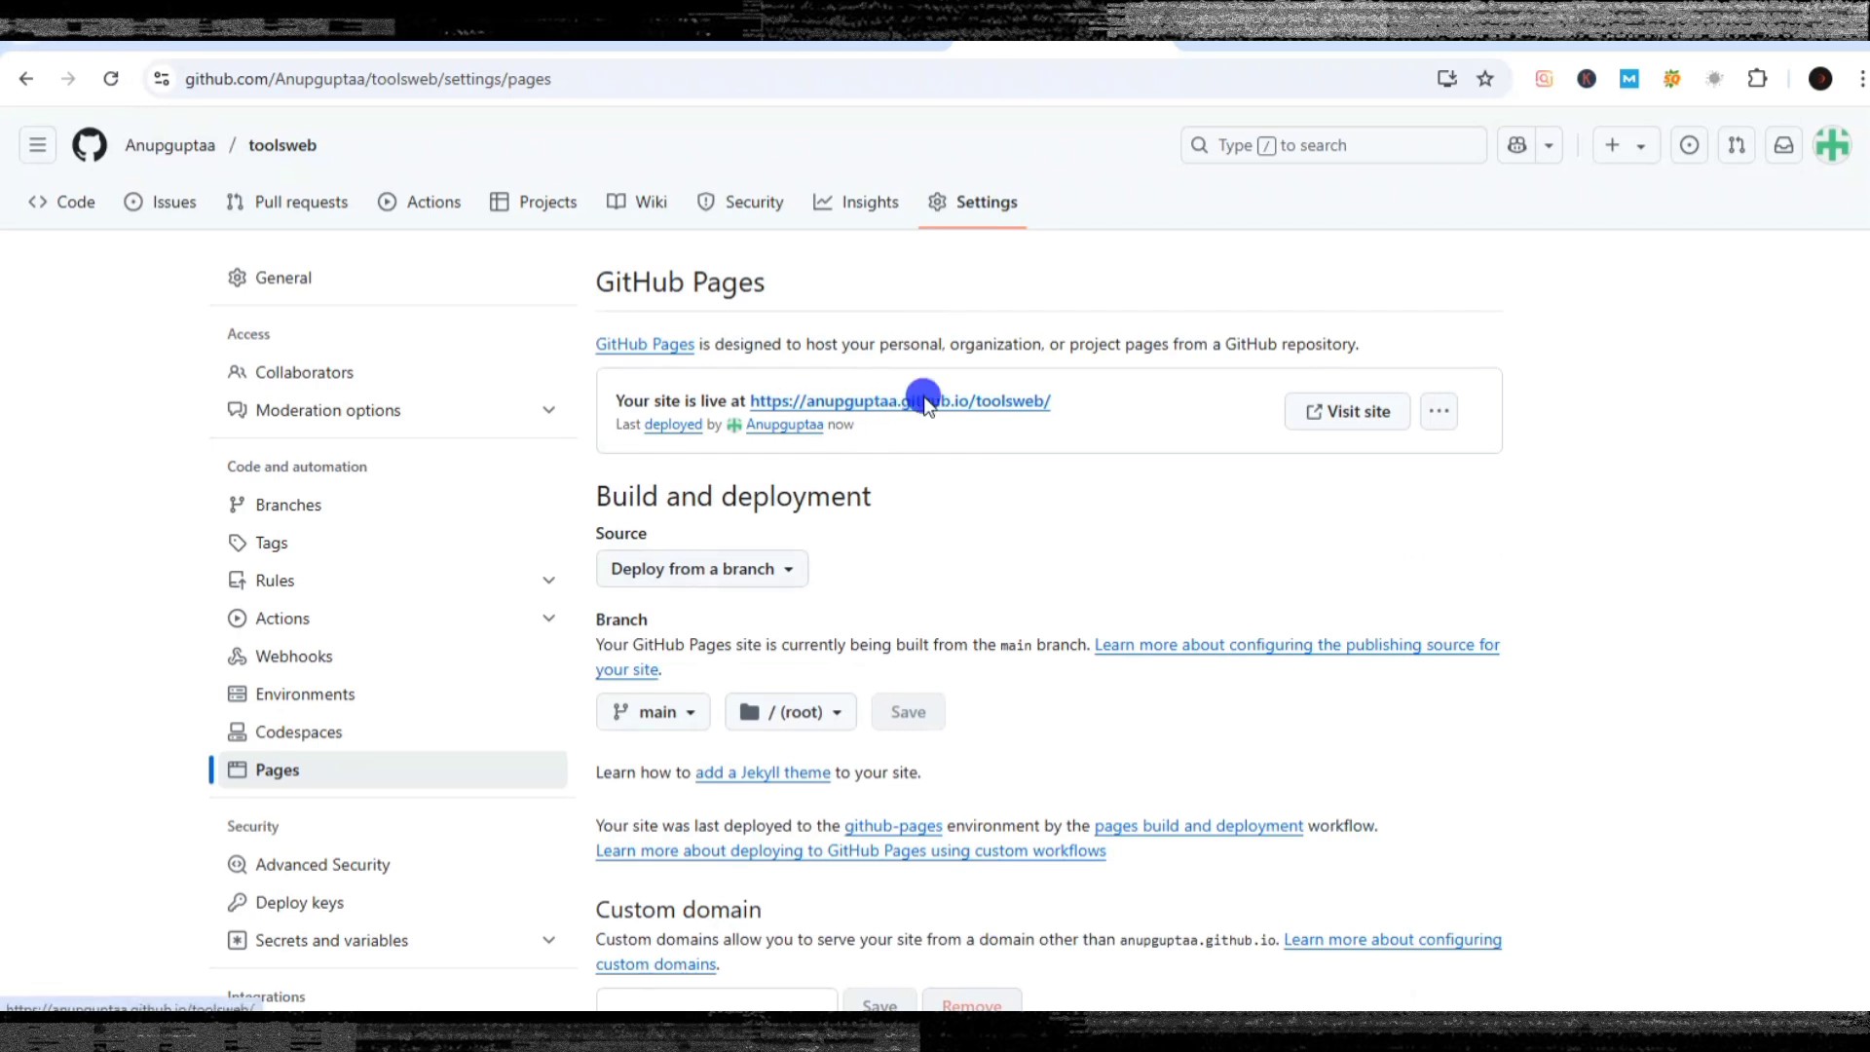
{"action": "scroll", "coordinate": [799, 295], "scroll_direction": "down", "scroll_amount": 5}
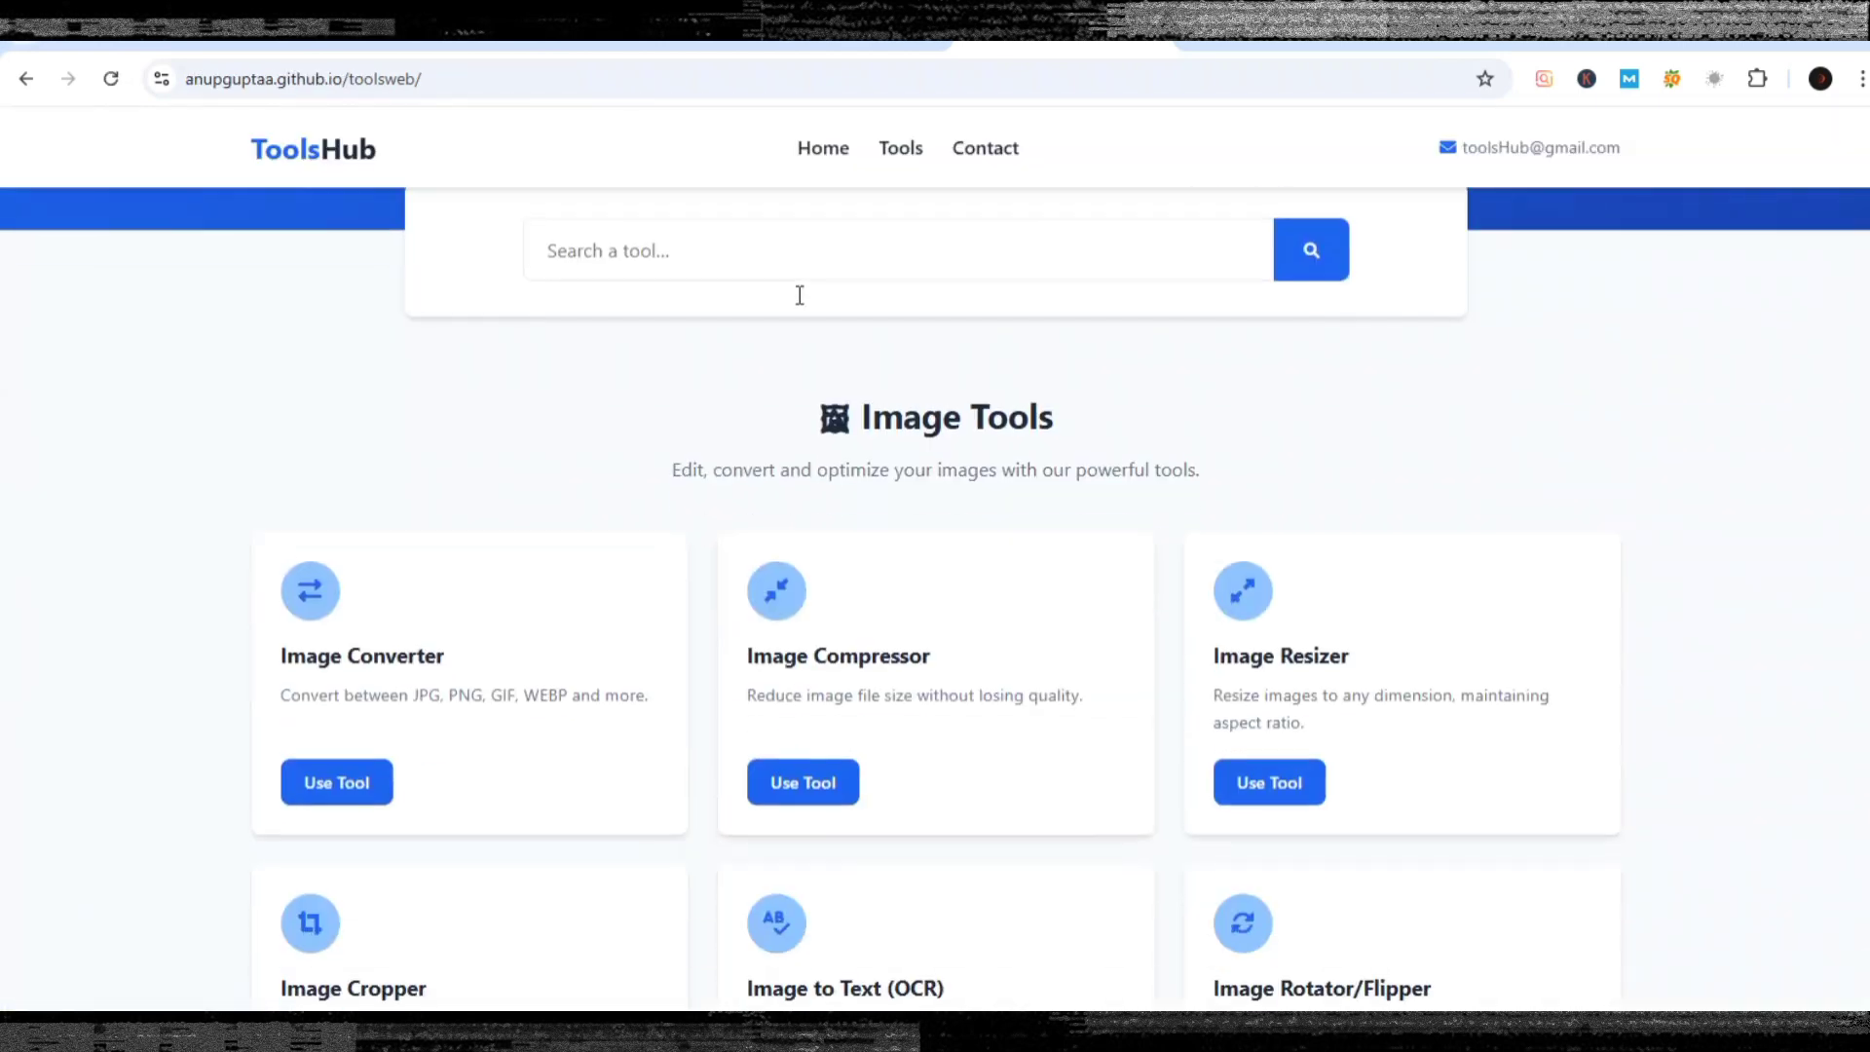
{"action": "scroll", "coordinate": [800, 295], "scroll_direction": "down", "scroll_amount": 2}
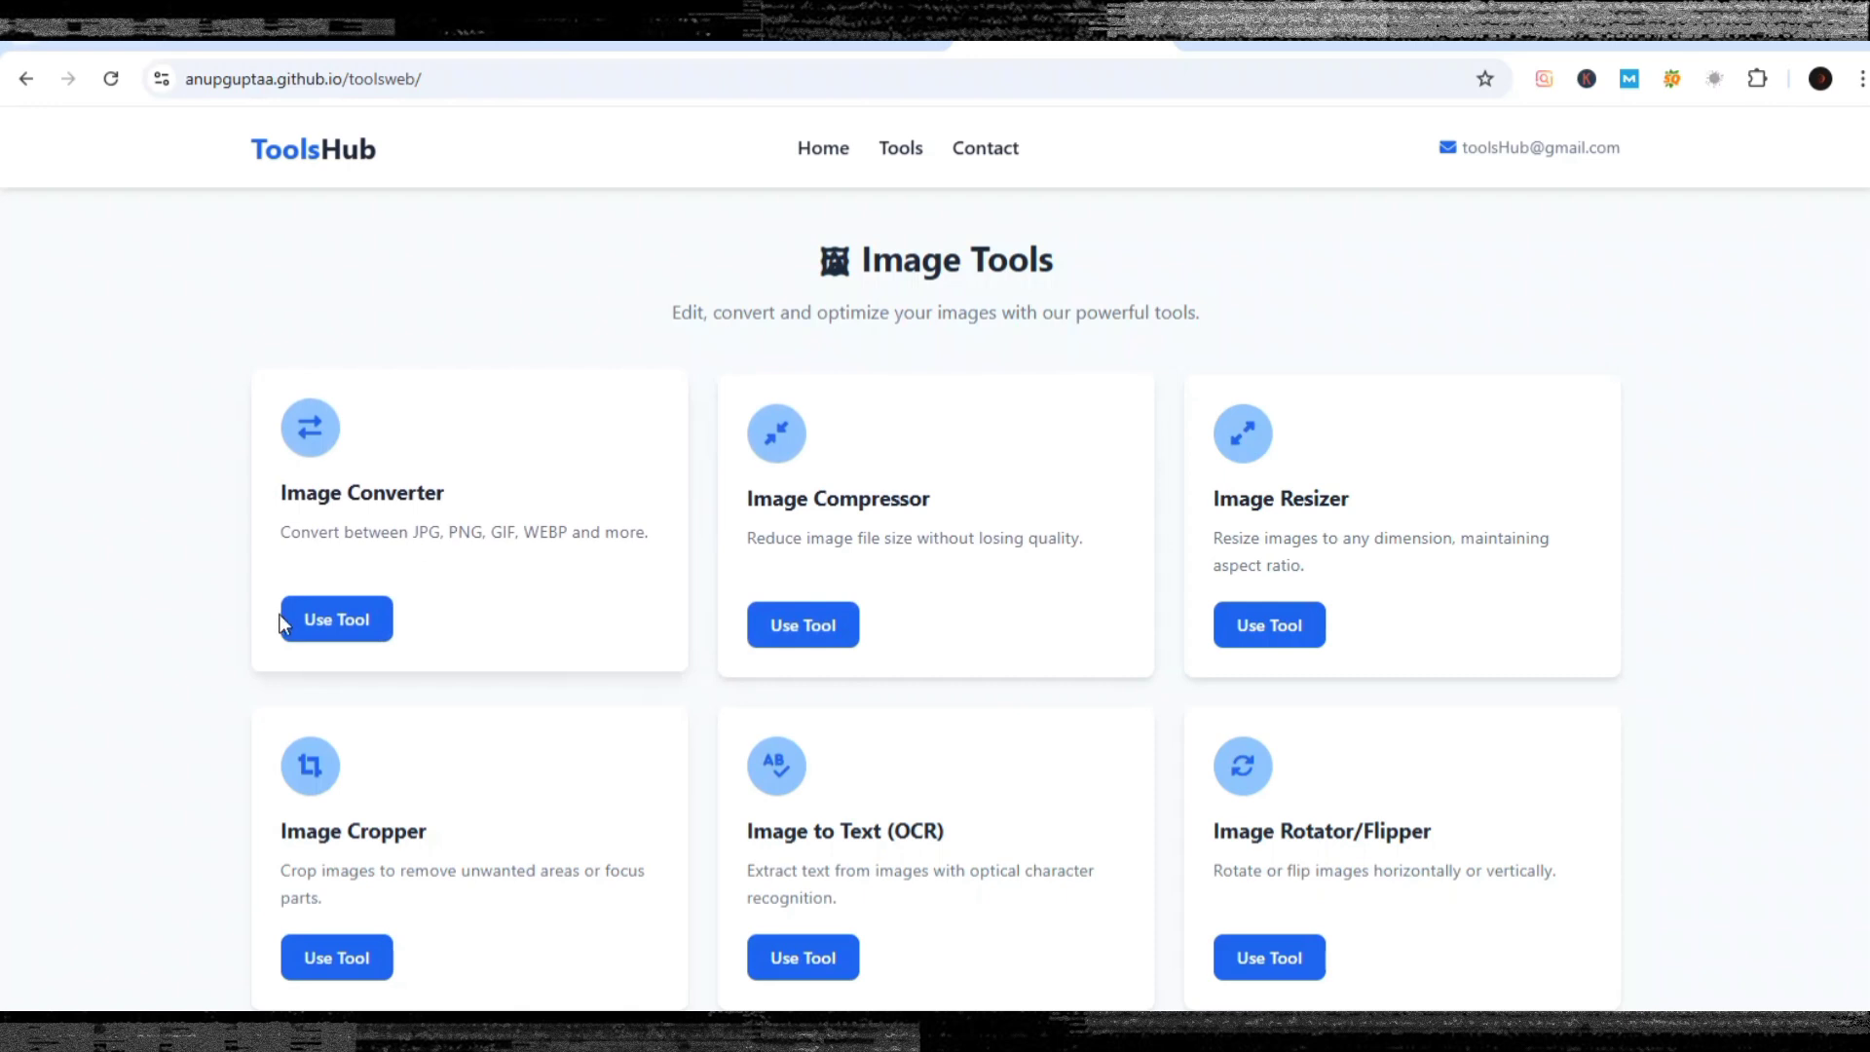
{"action": "left_click", "coordinate": [331, 619]}
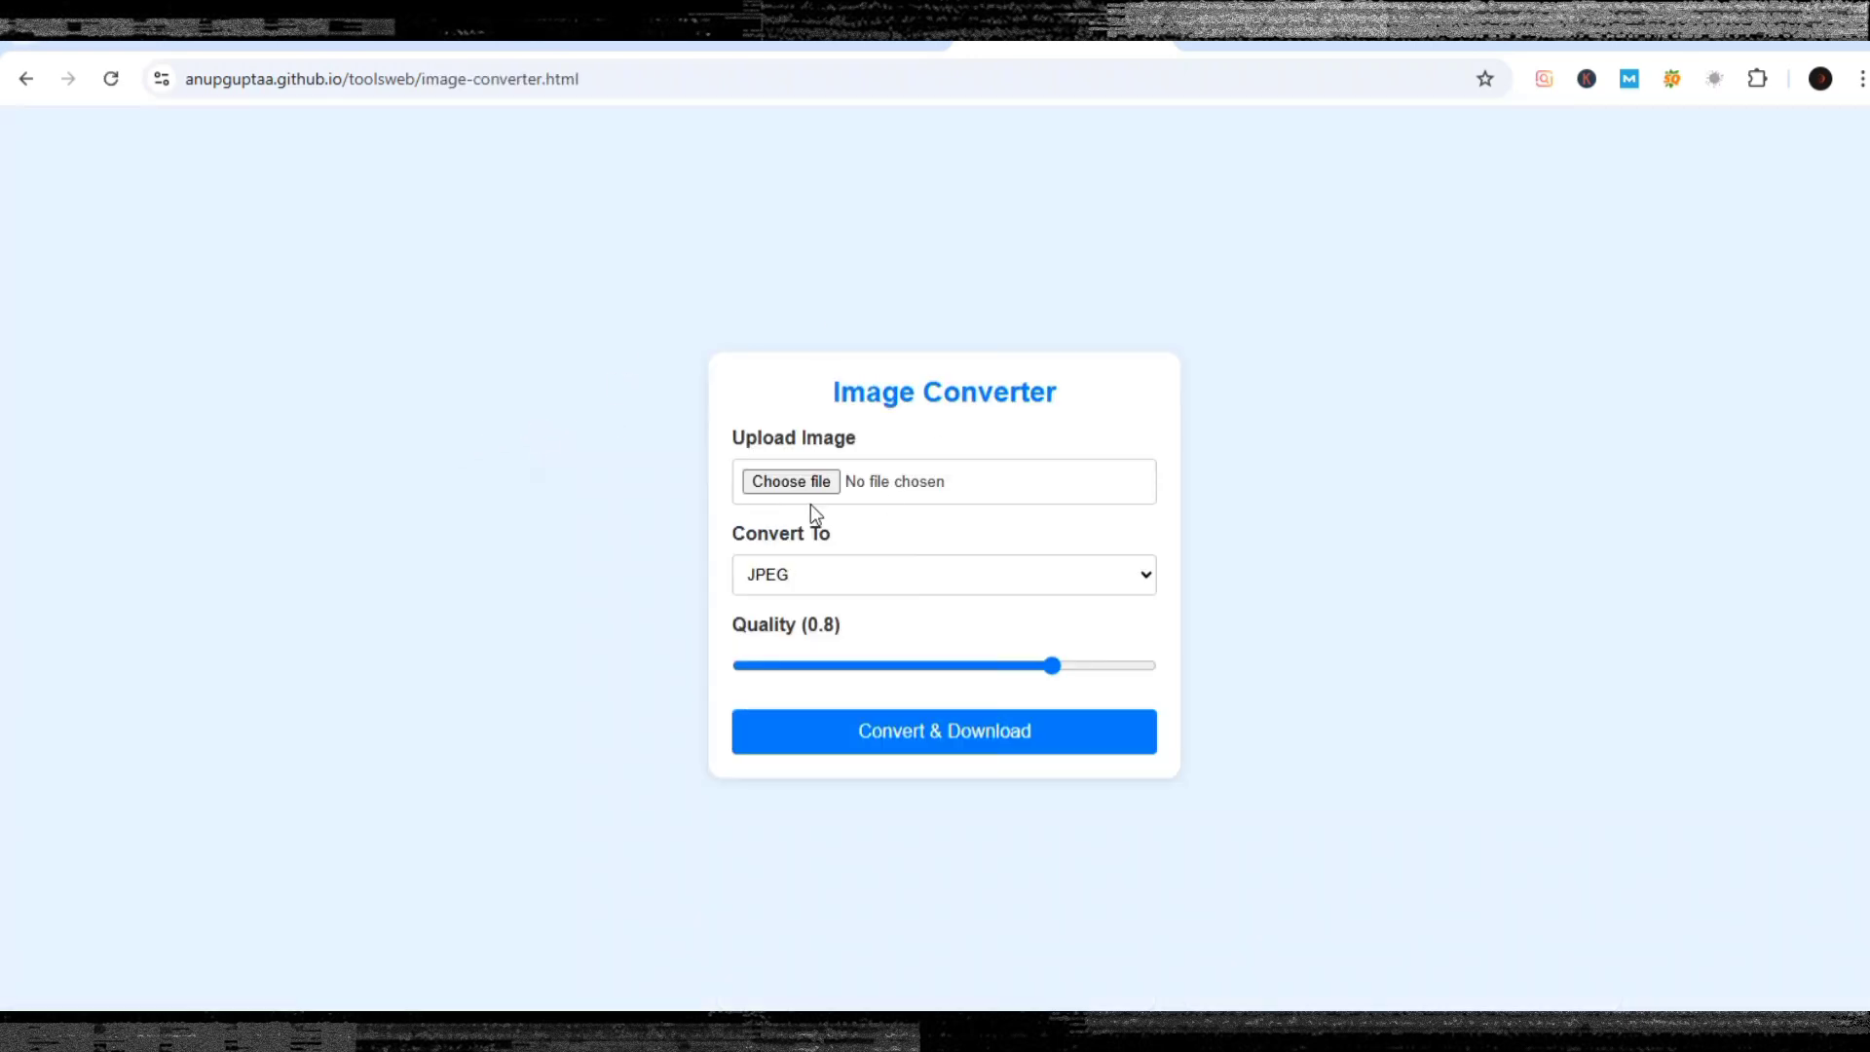
{"action": "left_click", "coordinate": [25, 78]}
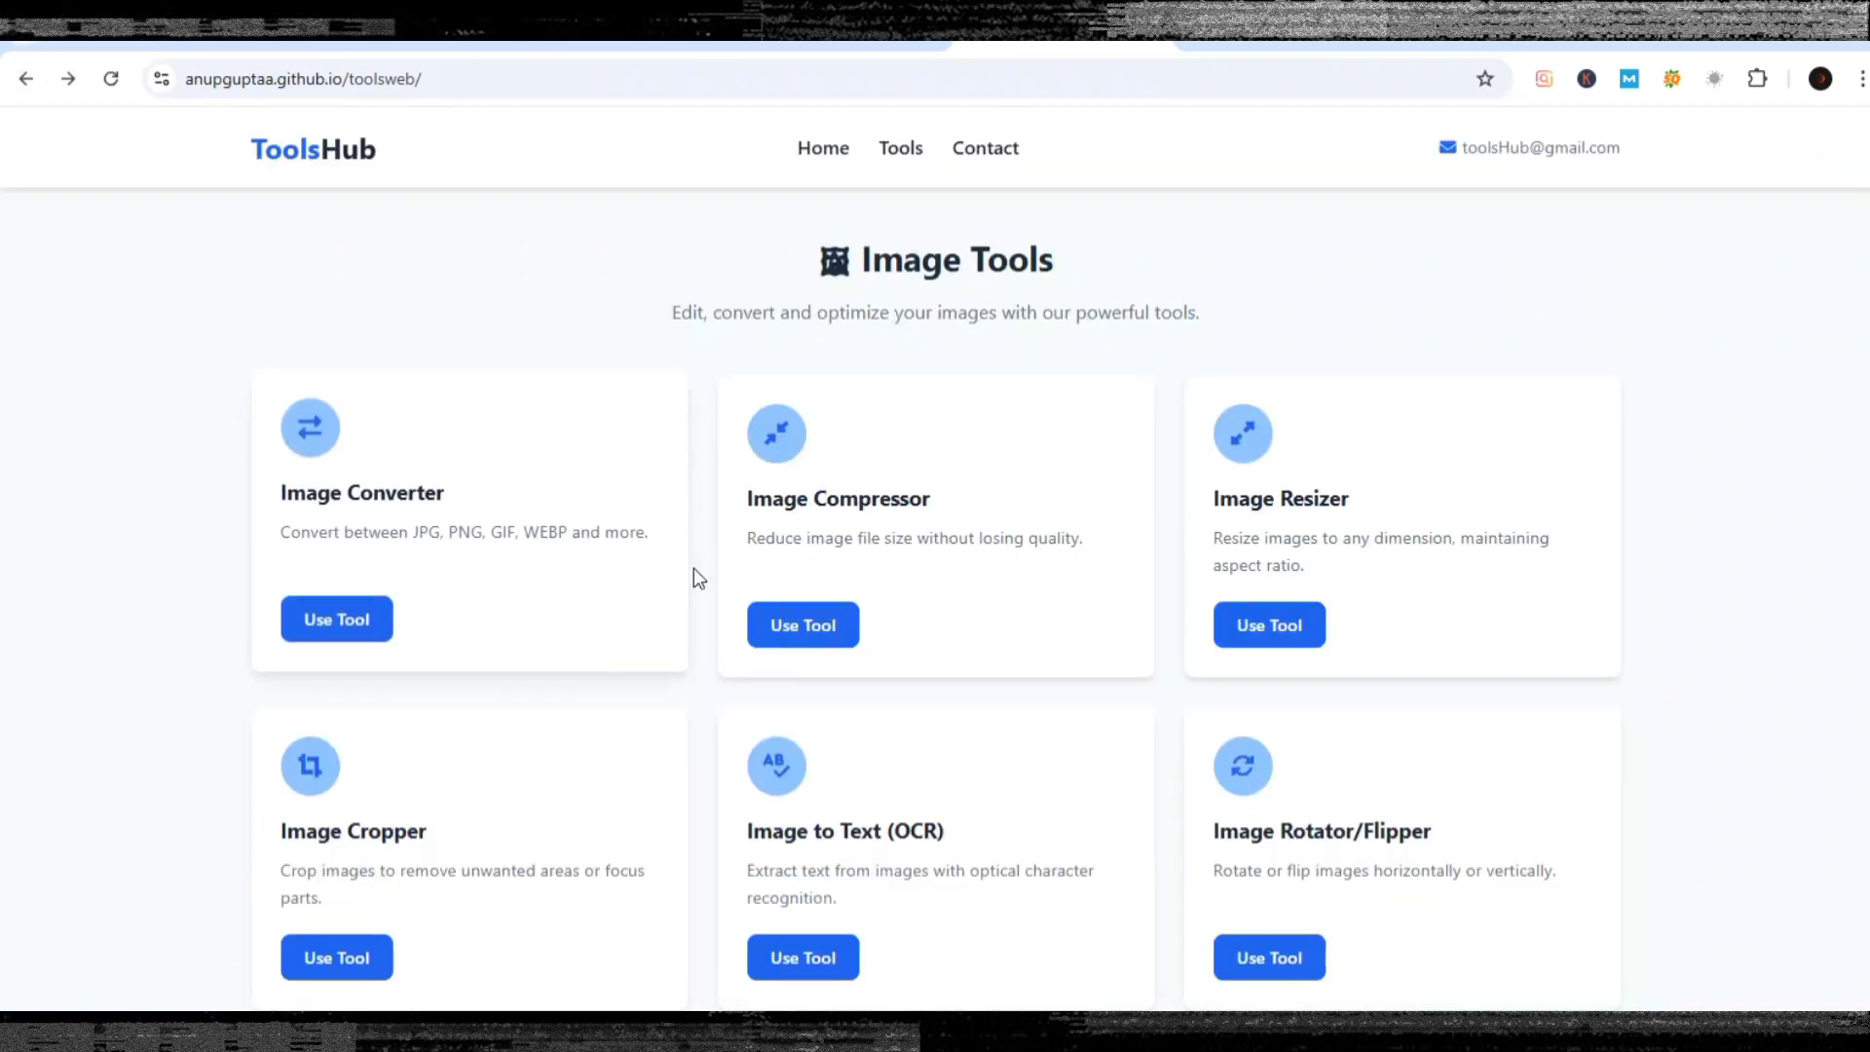
Open the Image Compressor tool from its card on the reloaded homepage to check the link.
{"action": "left_click", "coordinate": [779, 614]}
{"action": "scroll", "coordinate": [647, 365], "scroll_direction": "down", "scroll_amount": 5}
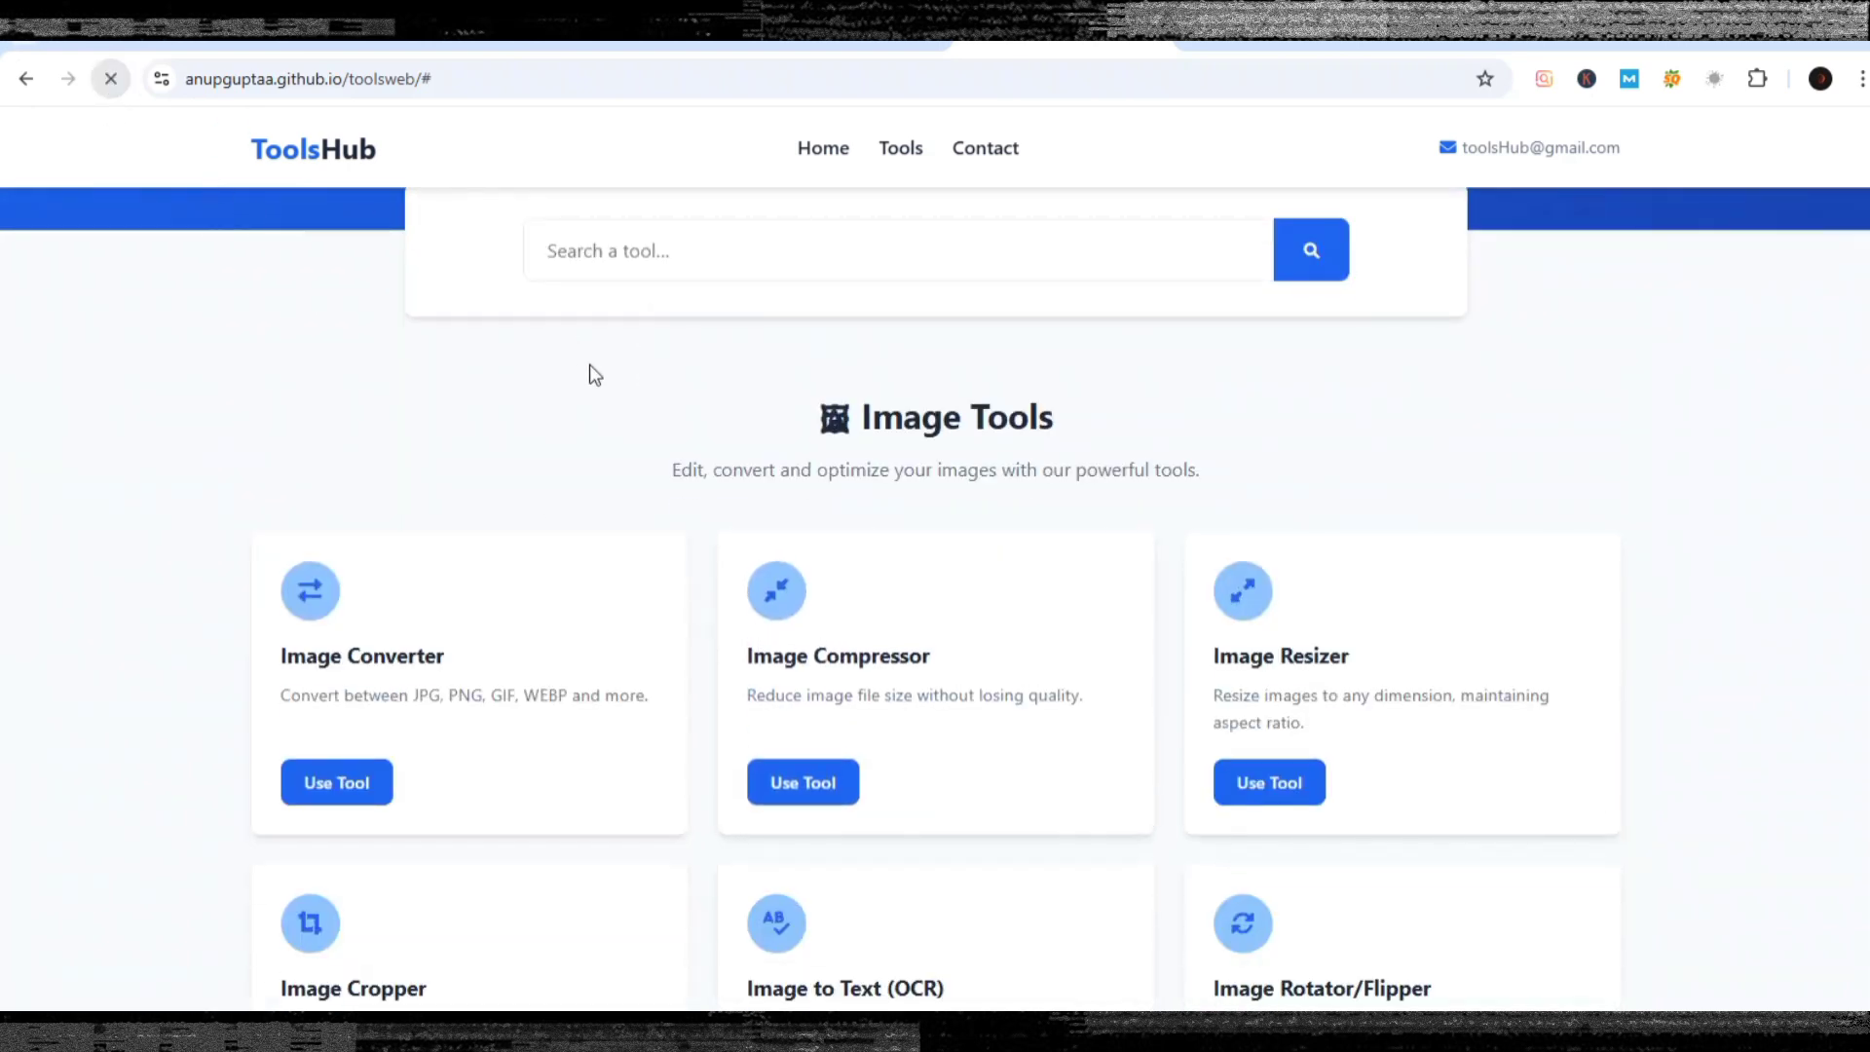
{"action": "left_click", "coordinate": [774, 748]}
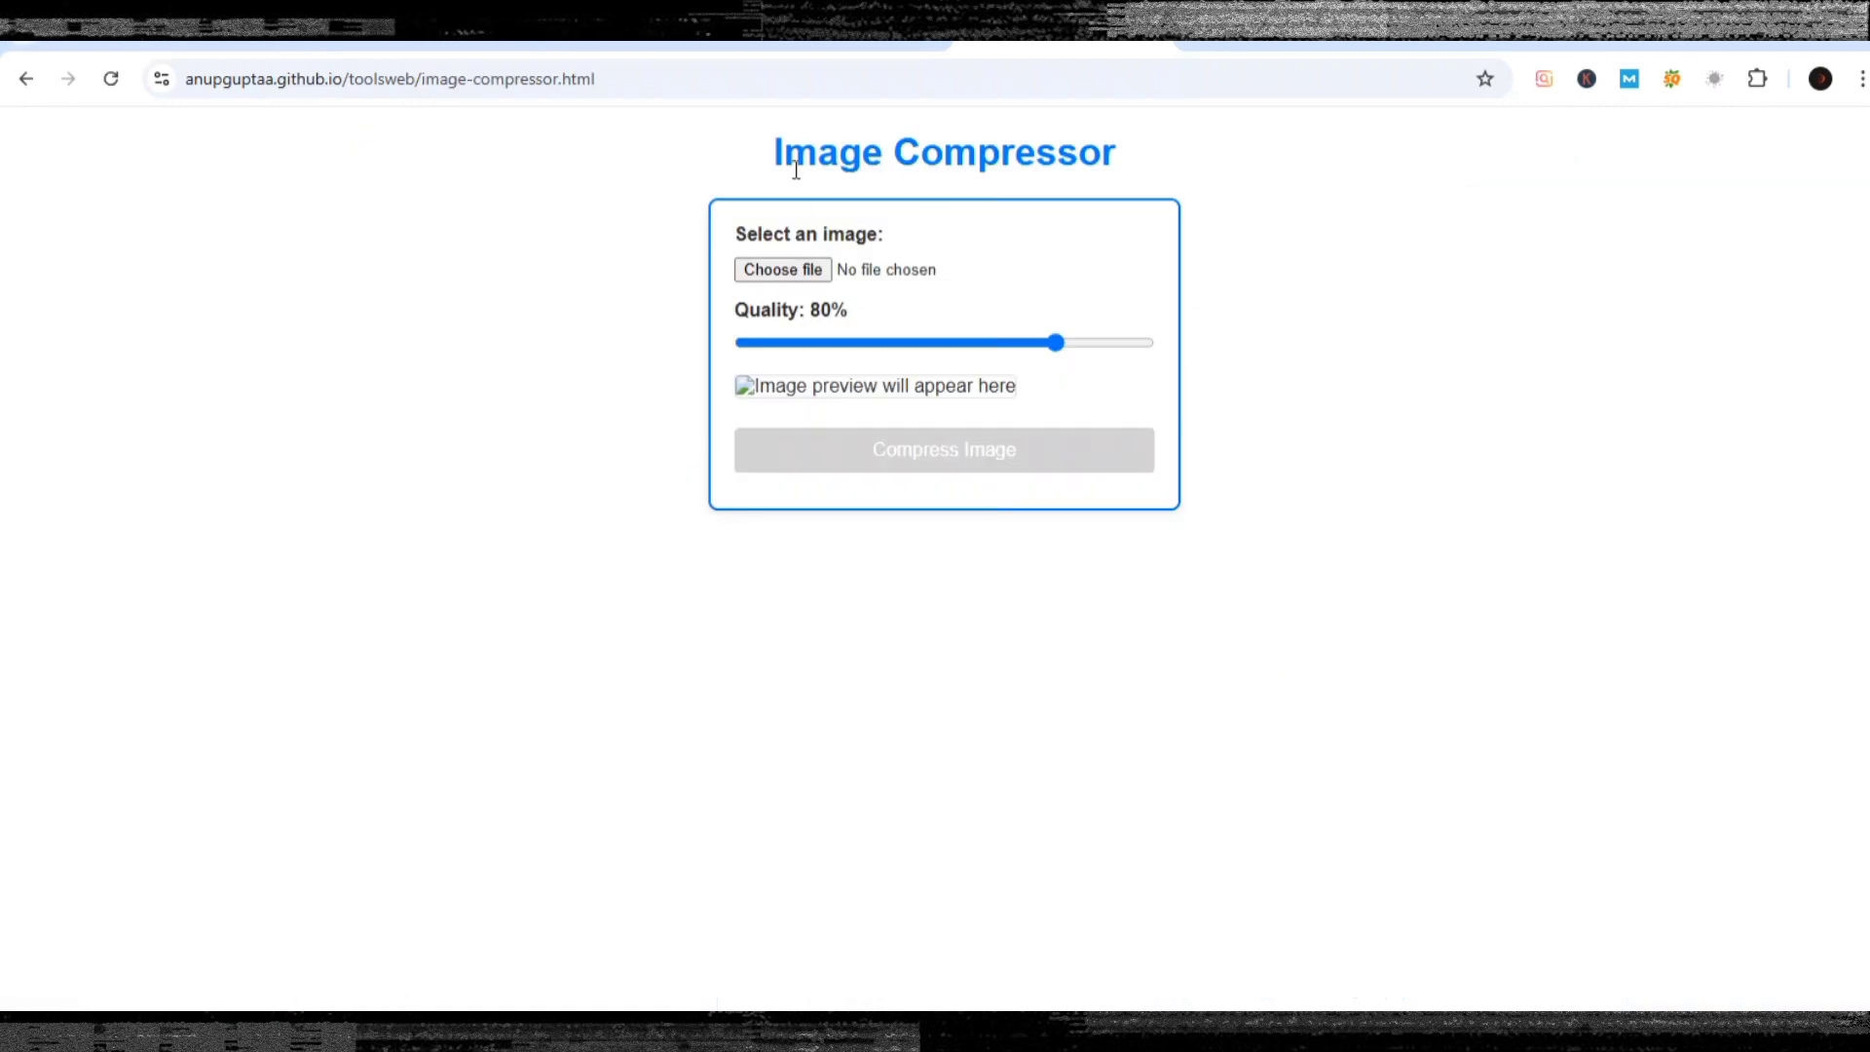
Return to the published ToolsHub homepage and look through its tool sections from Image Tools down to Web/Developer Tools.
{"action": "left_click", "coordinate": [26, 79]}
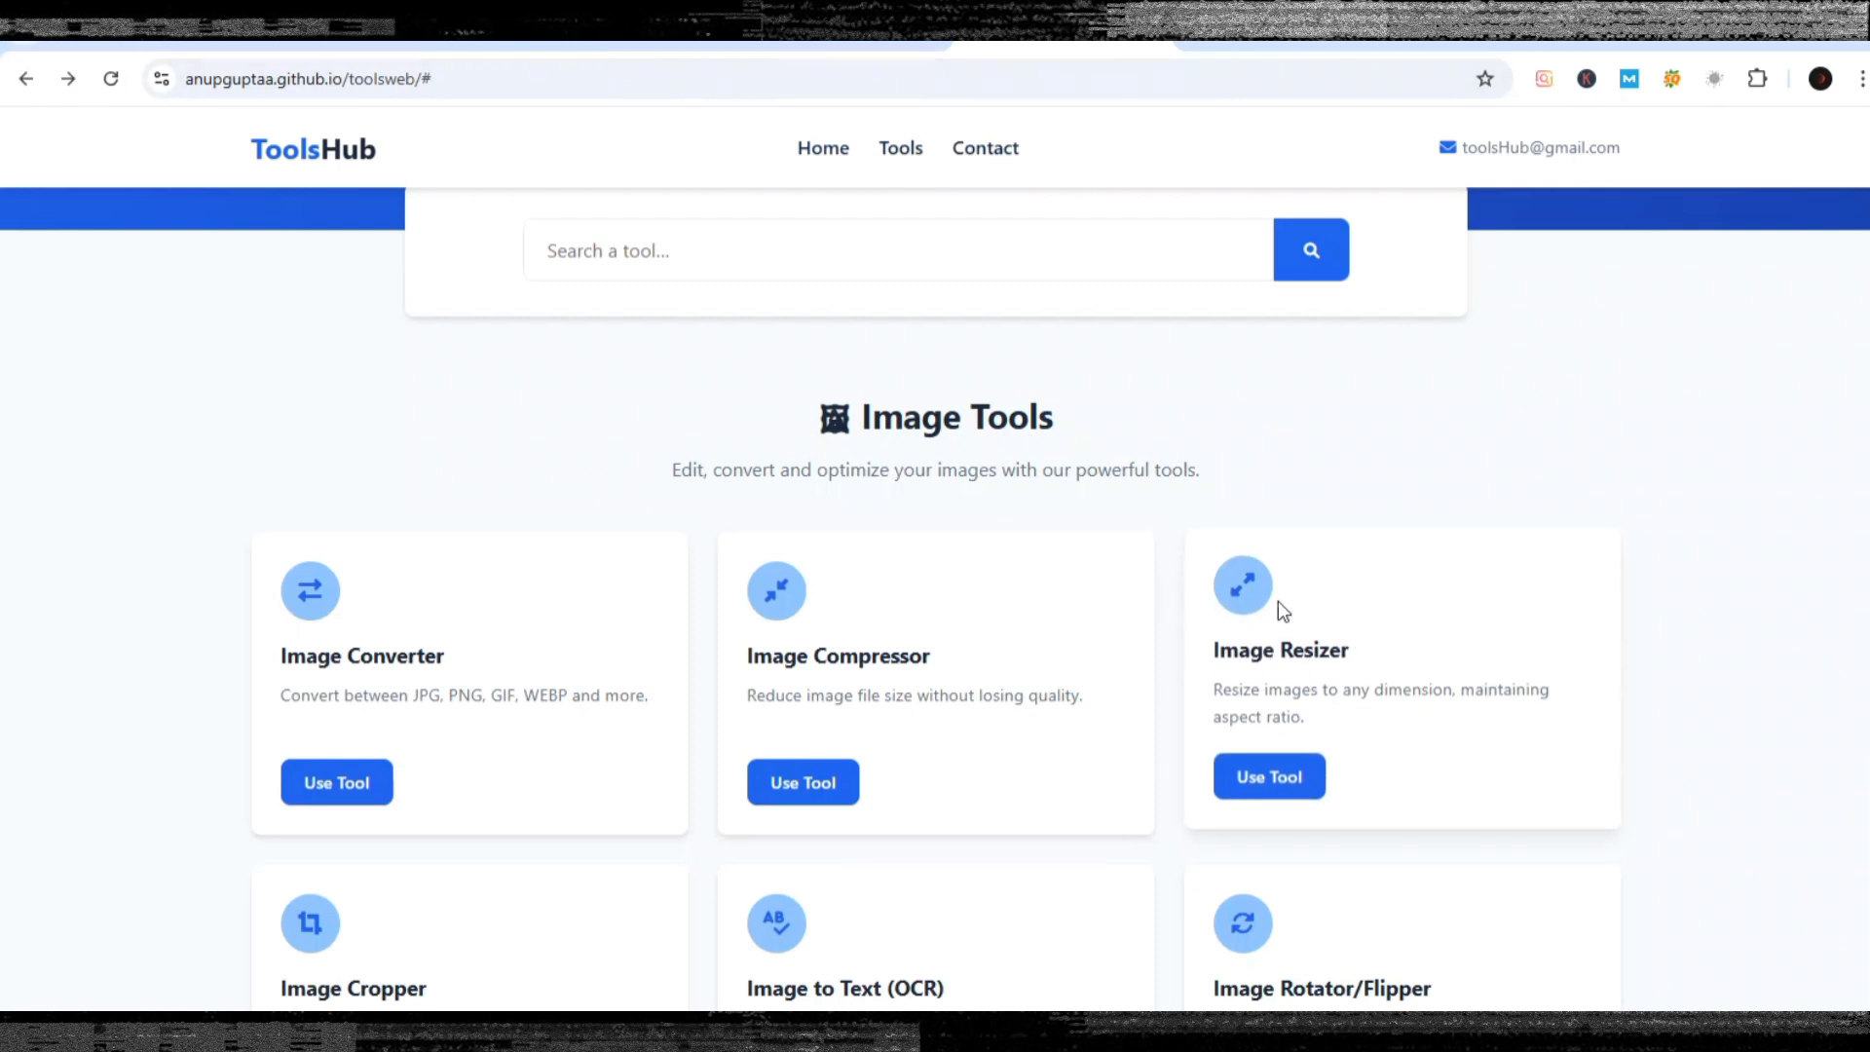
{"action": "scroll", "coordinate": [1278, 600], "scroll_direction": "down", "scroll_amount": 2}
{"action": "scroll", "coordinate": [653, 711], "scroll_direction": "down", "scroll_amount": 5}
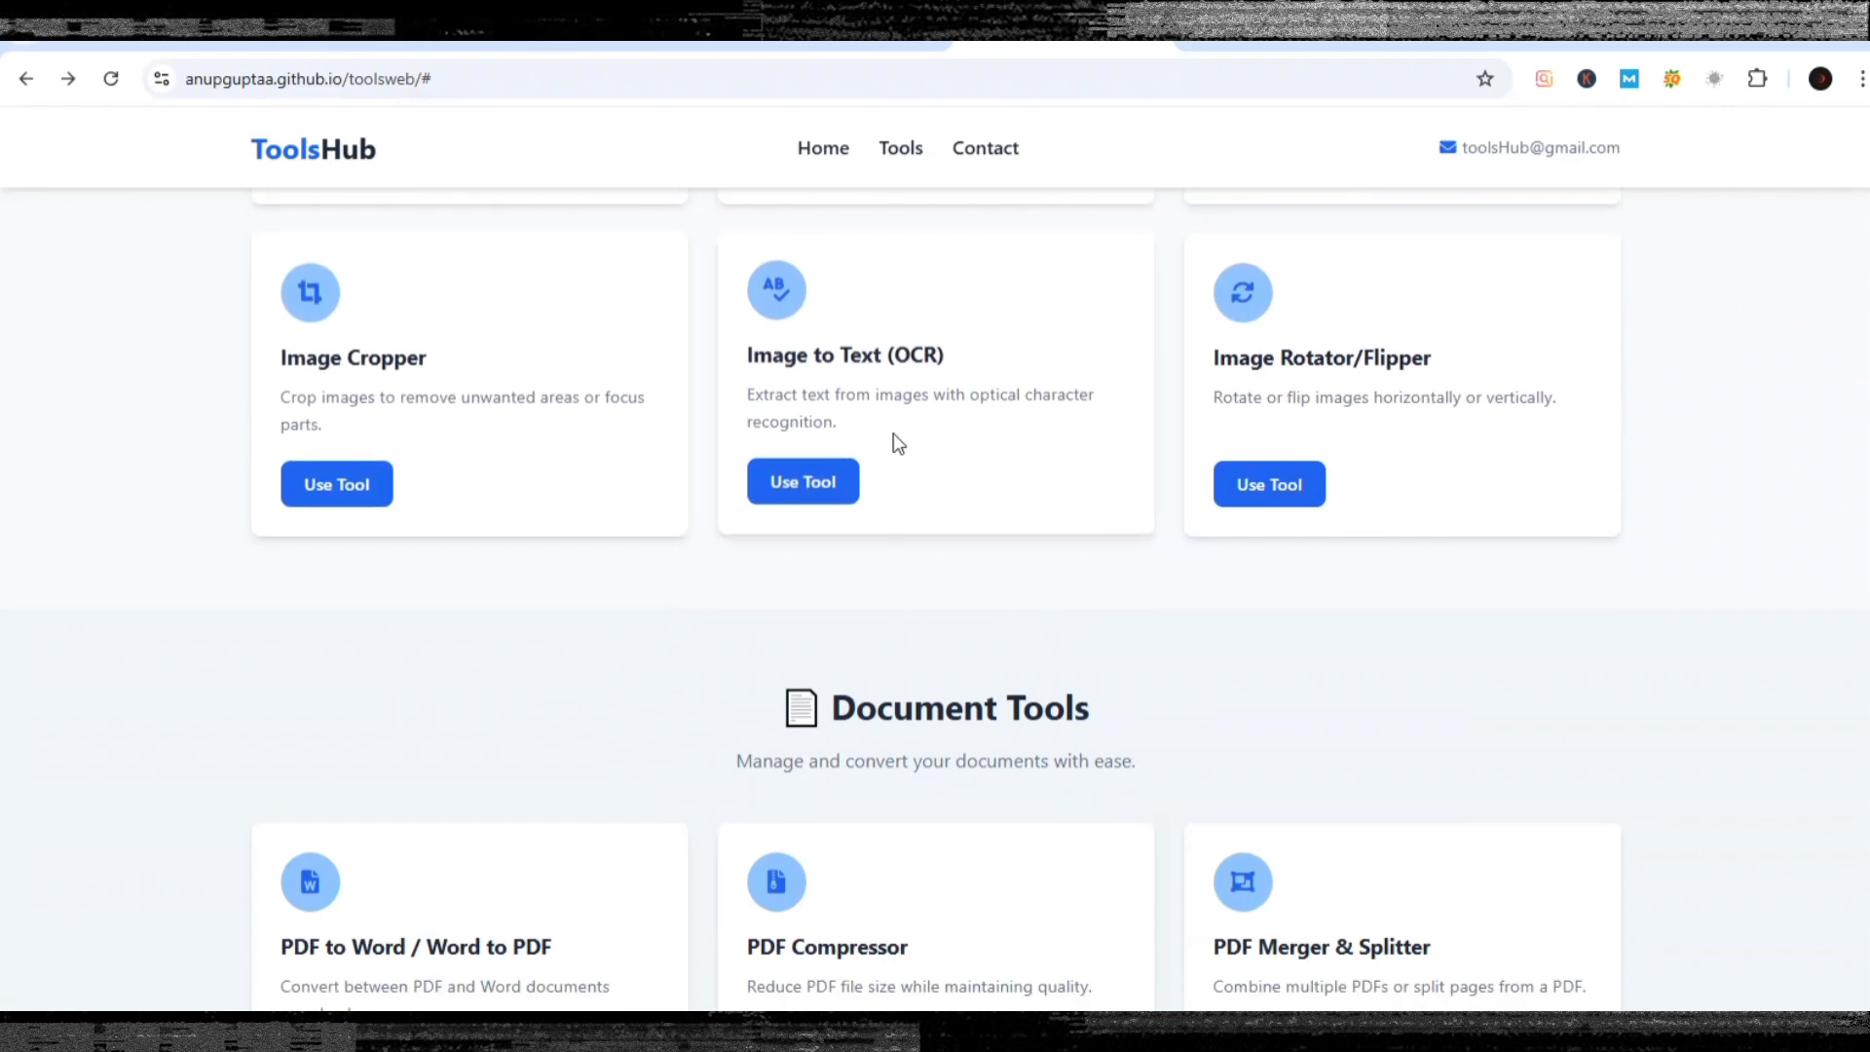
{"action": "scroll", "coordinate": [551, 480], "scroll_direction": "down", "scroll_amount": 5}
{"action": "scroll", "coordinate": [643, 464], "scroll_direction": "down", "scroll_amount": 4}
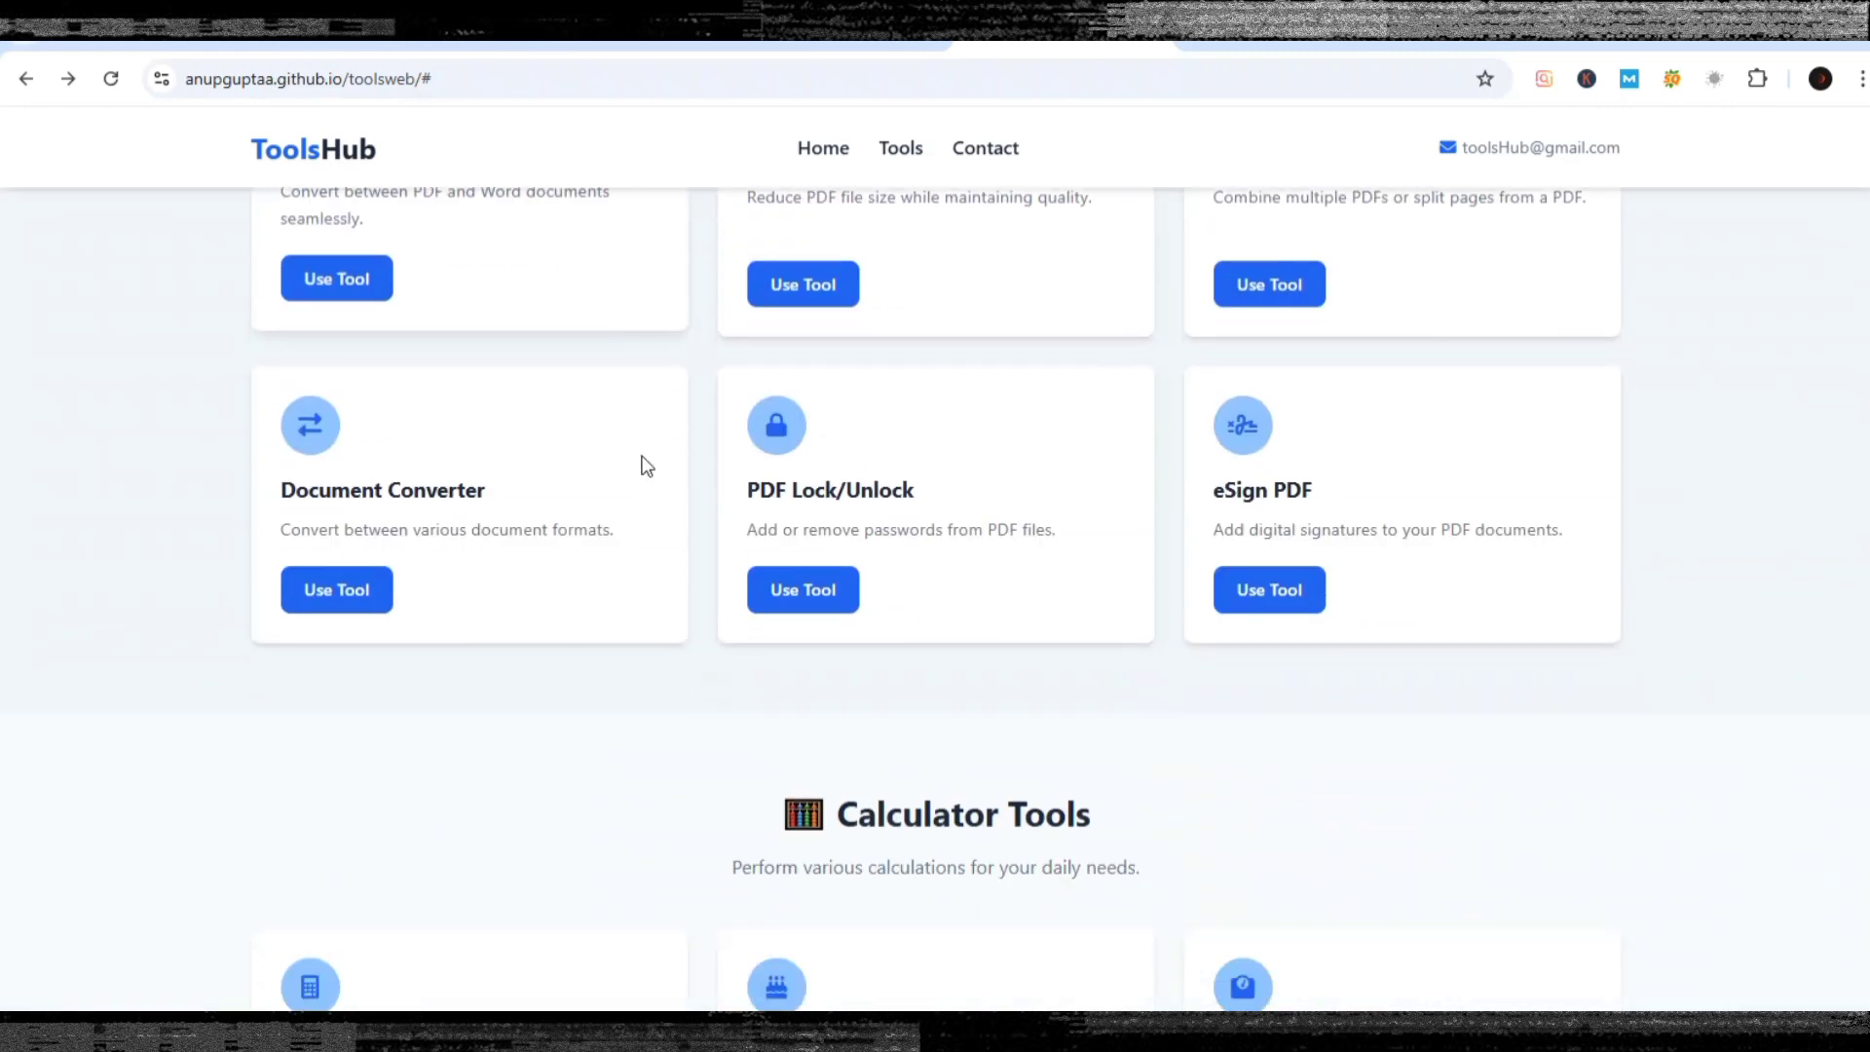
{"action": "scroll", "coordinate": [645, 466], "scroll_direction": "down", "scroll_amount": 18}
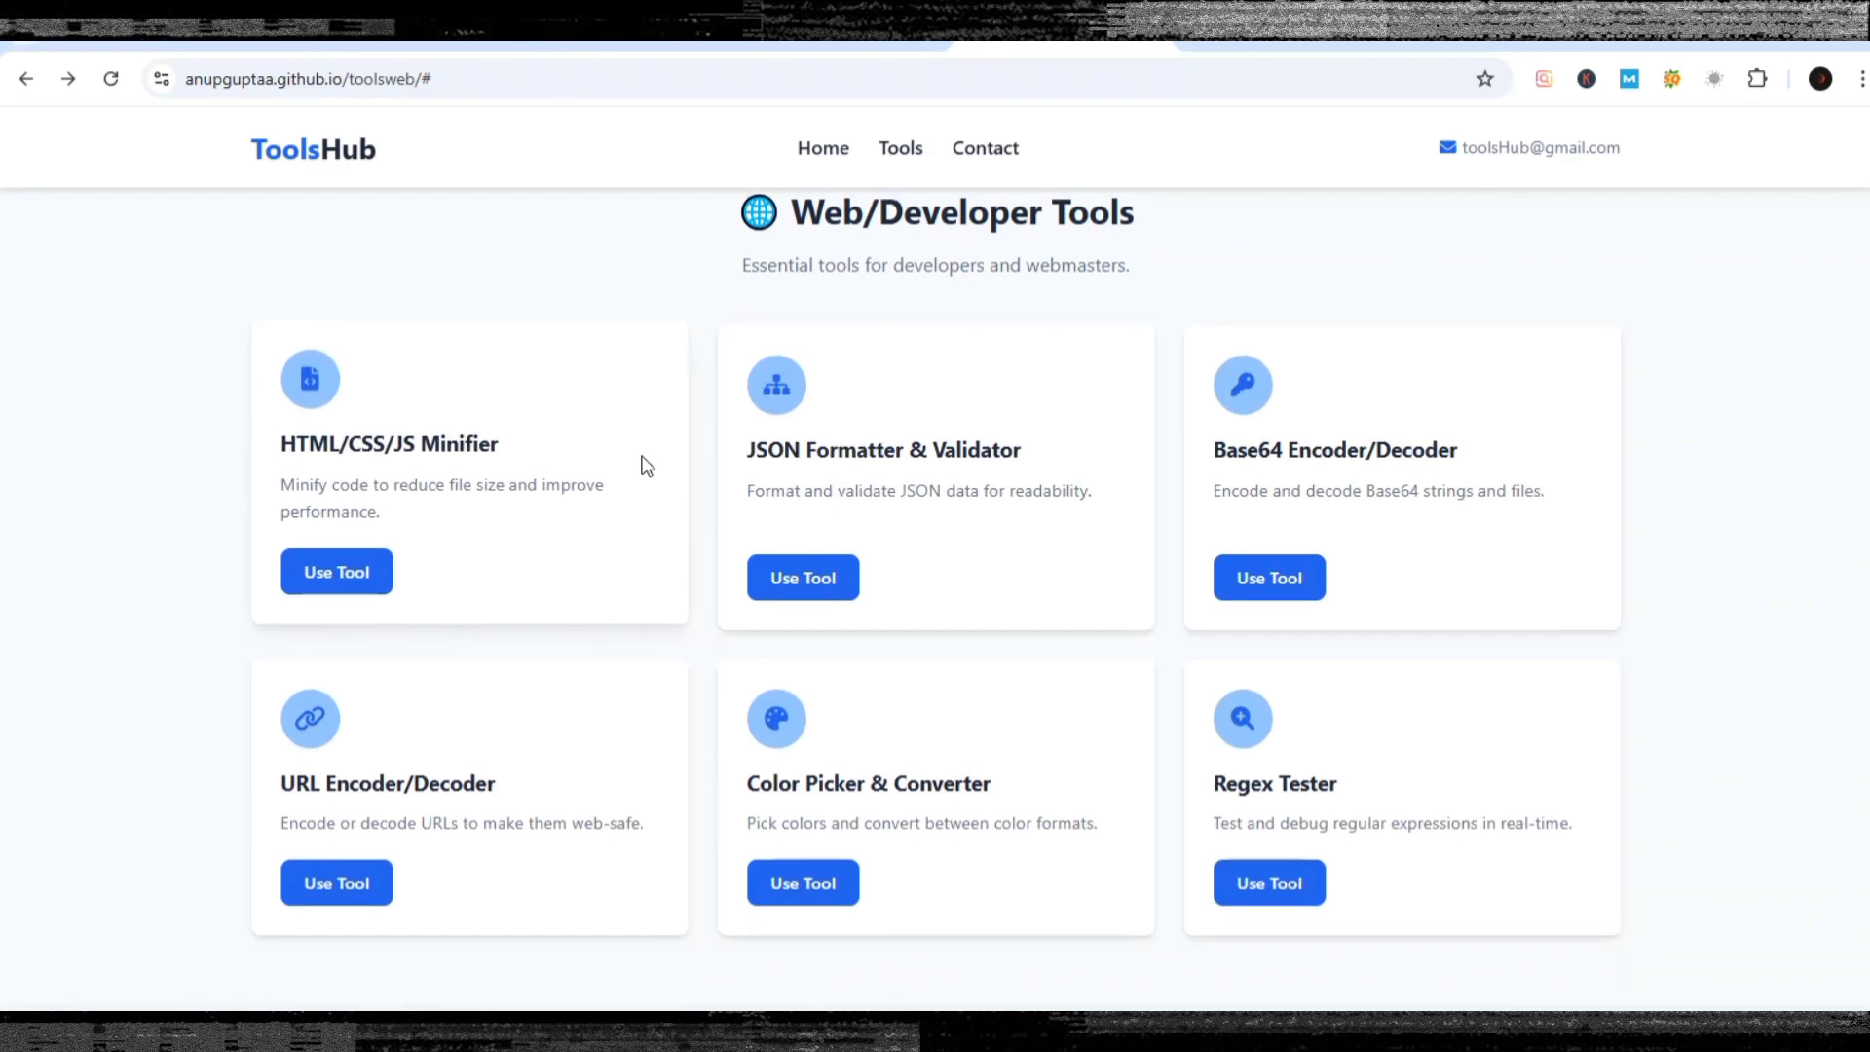
{"action": "scroll", "coordinate": [645, 465], "scroll_direction": "up", "scroll_amount": 20}
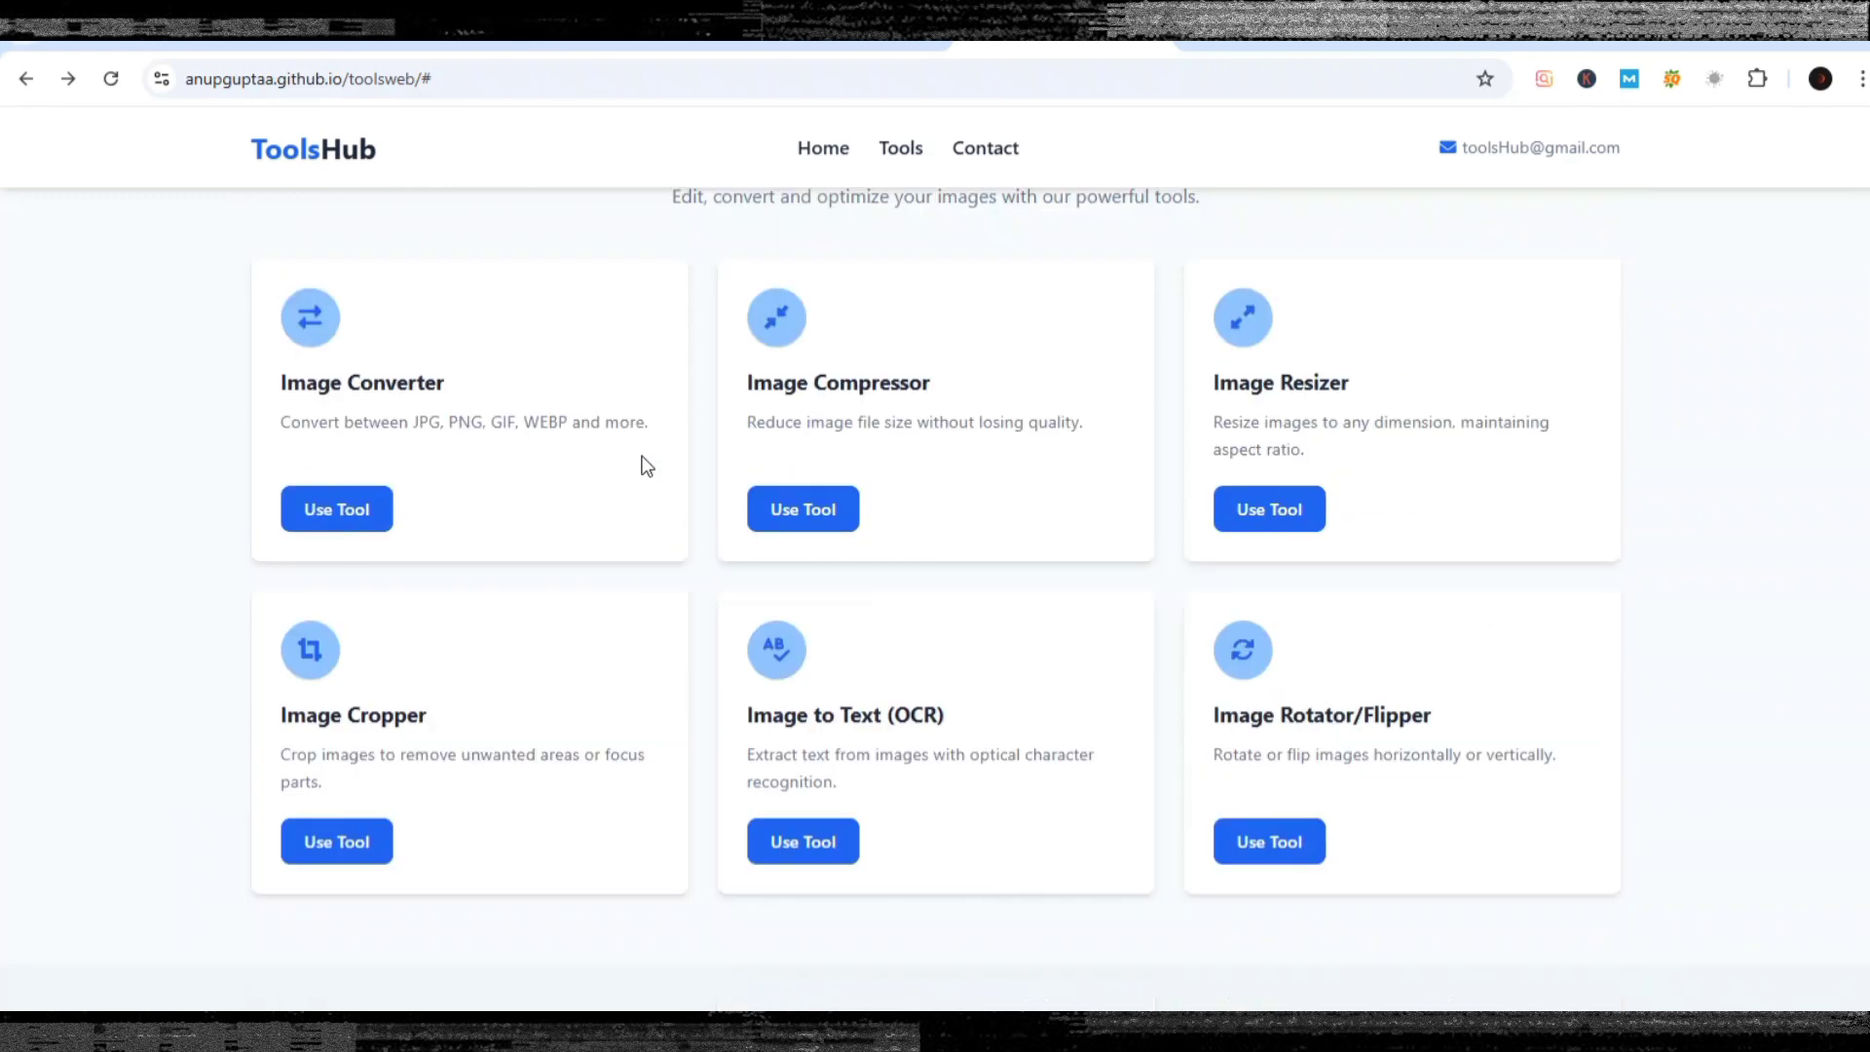
{"action": "scroll", "coordinate": [645, 465], "scroll_direction": "up", "scroll_amount": 4}
{"action": "scroll", "coordinate": [639, 463], "scroll_direction": "down", "scroll_amount": 2}
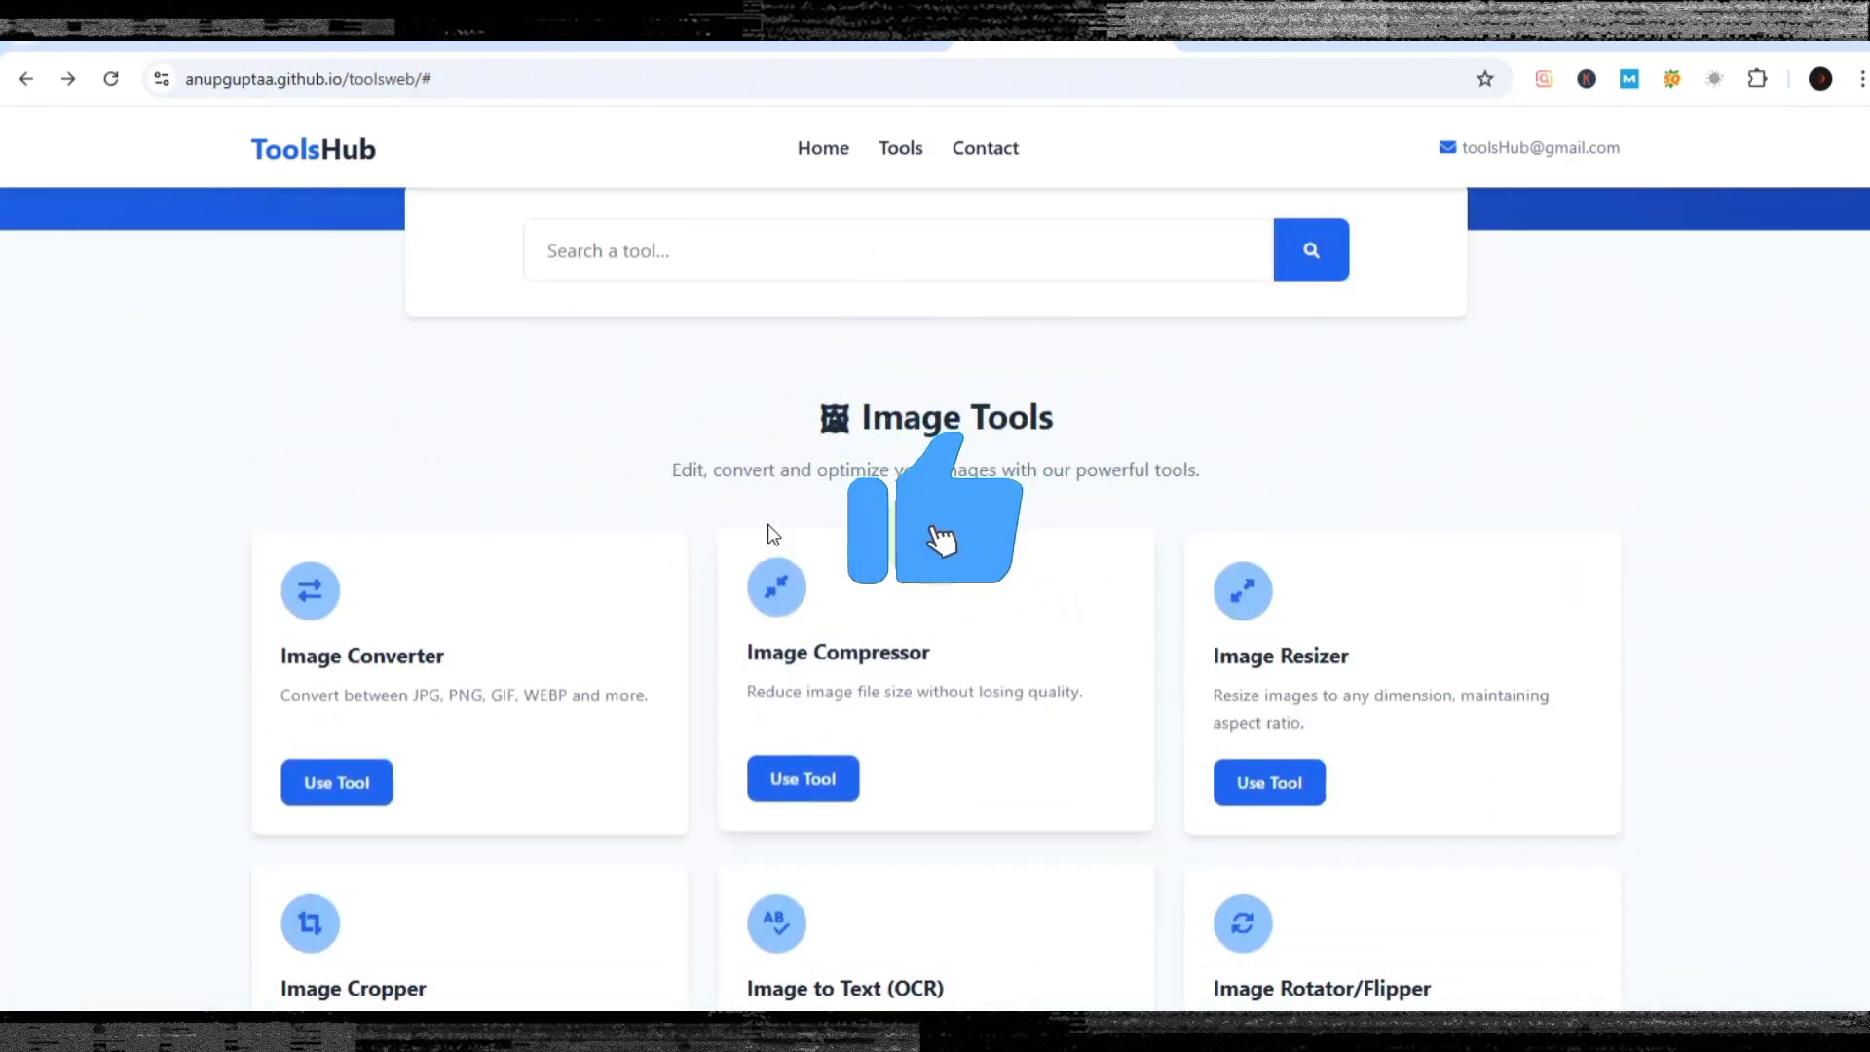
{"action": "scroll", "coordinate": [770, 531], "scroll_direction": "down", "scroll_amount": 5}
{"action": "scroll", "coordinate": [769, 526], "scroll_direction": "up", "scroll_amount": 10}
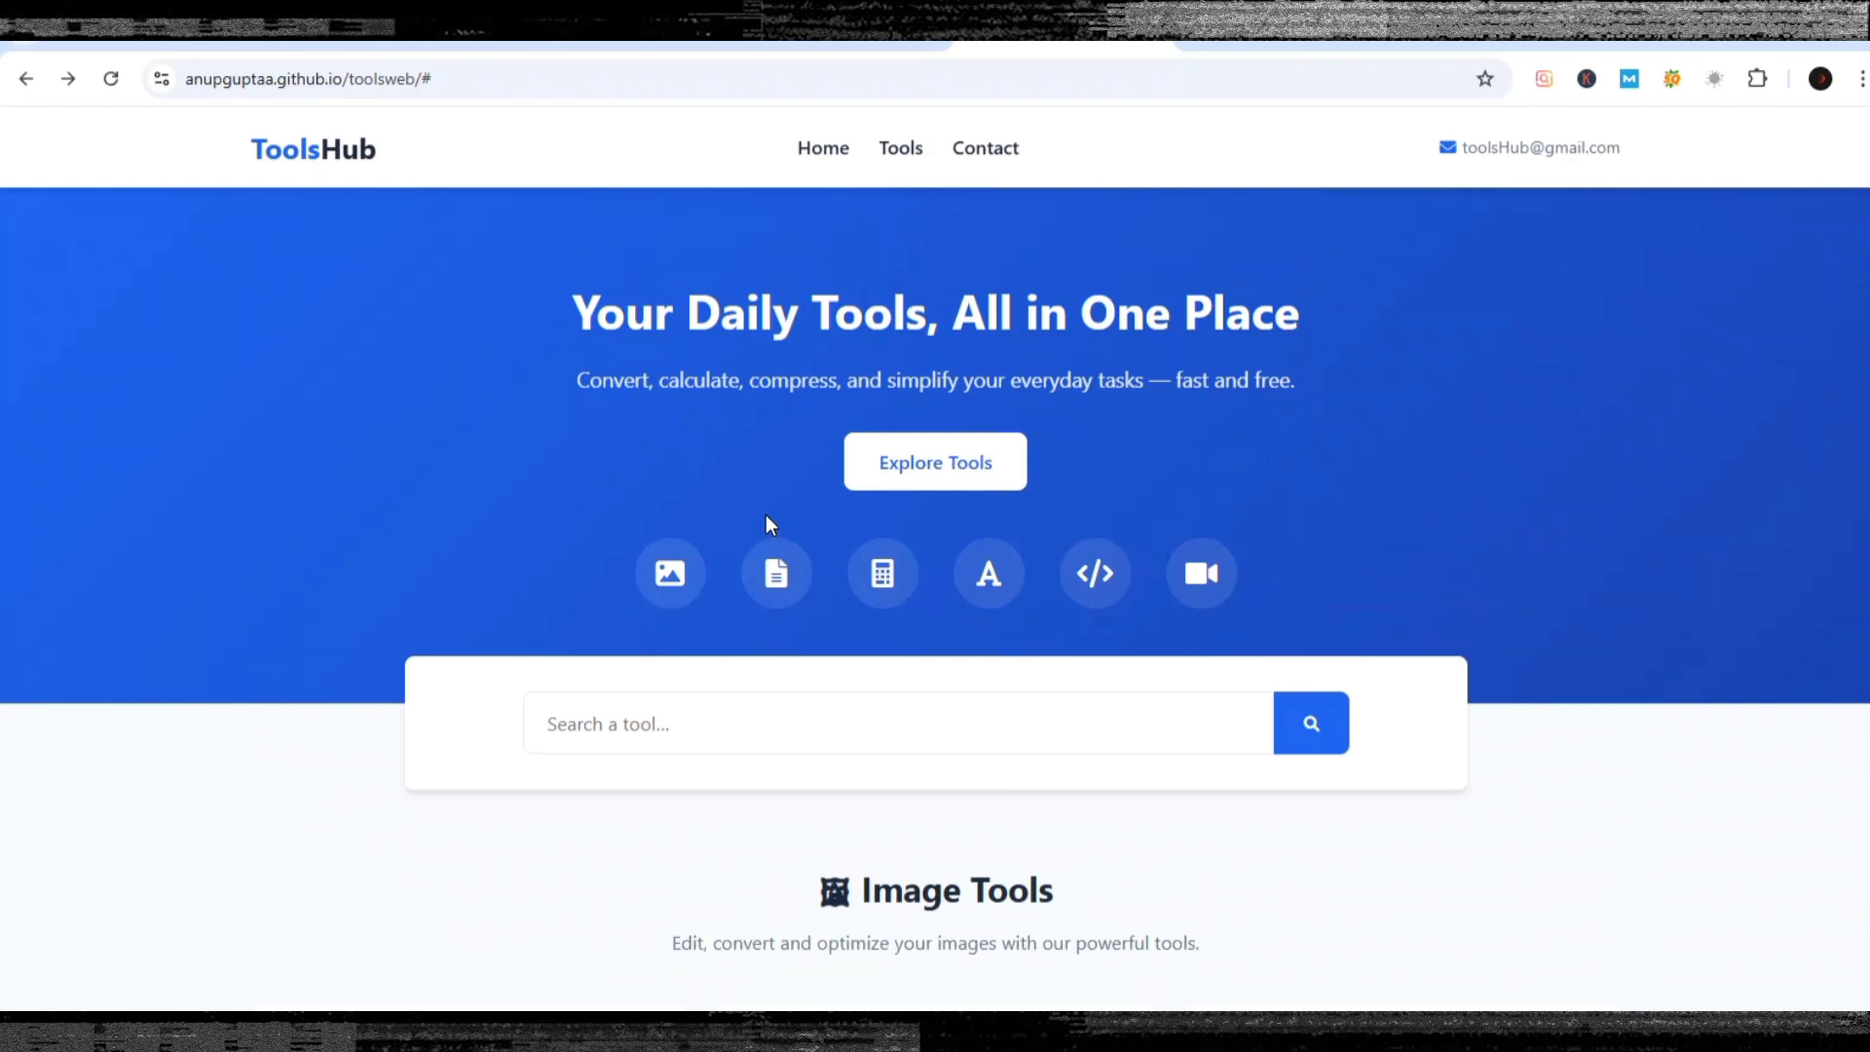
Switch to Adsterra's publisher Websites page and look over its monetization instructions and website list.
{"action": "left_click", "coordinate": [471, 78]}
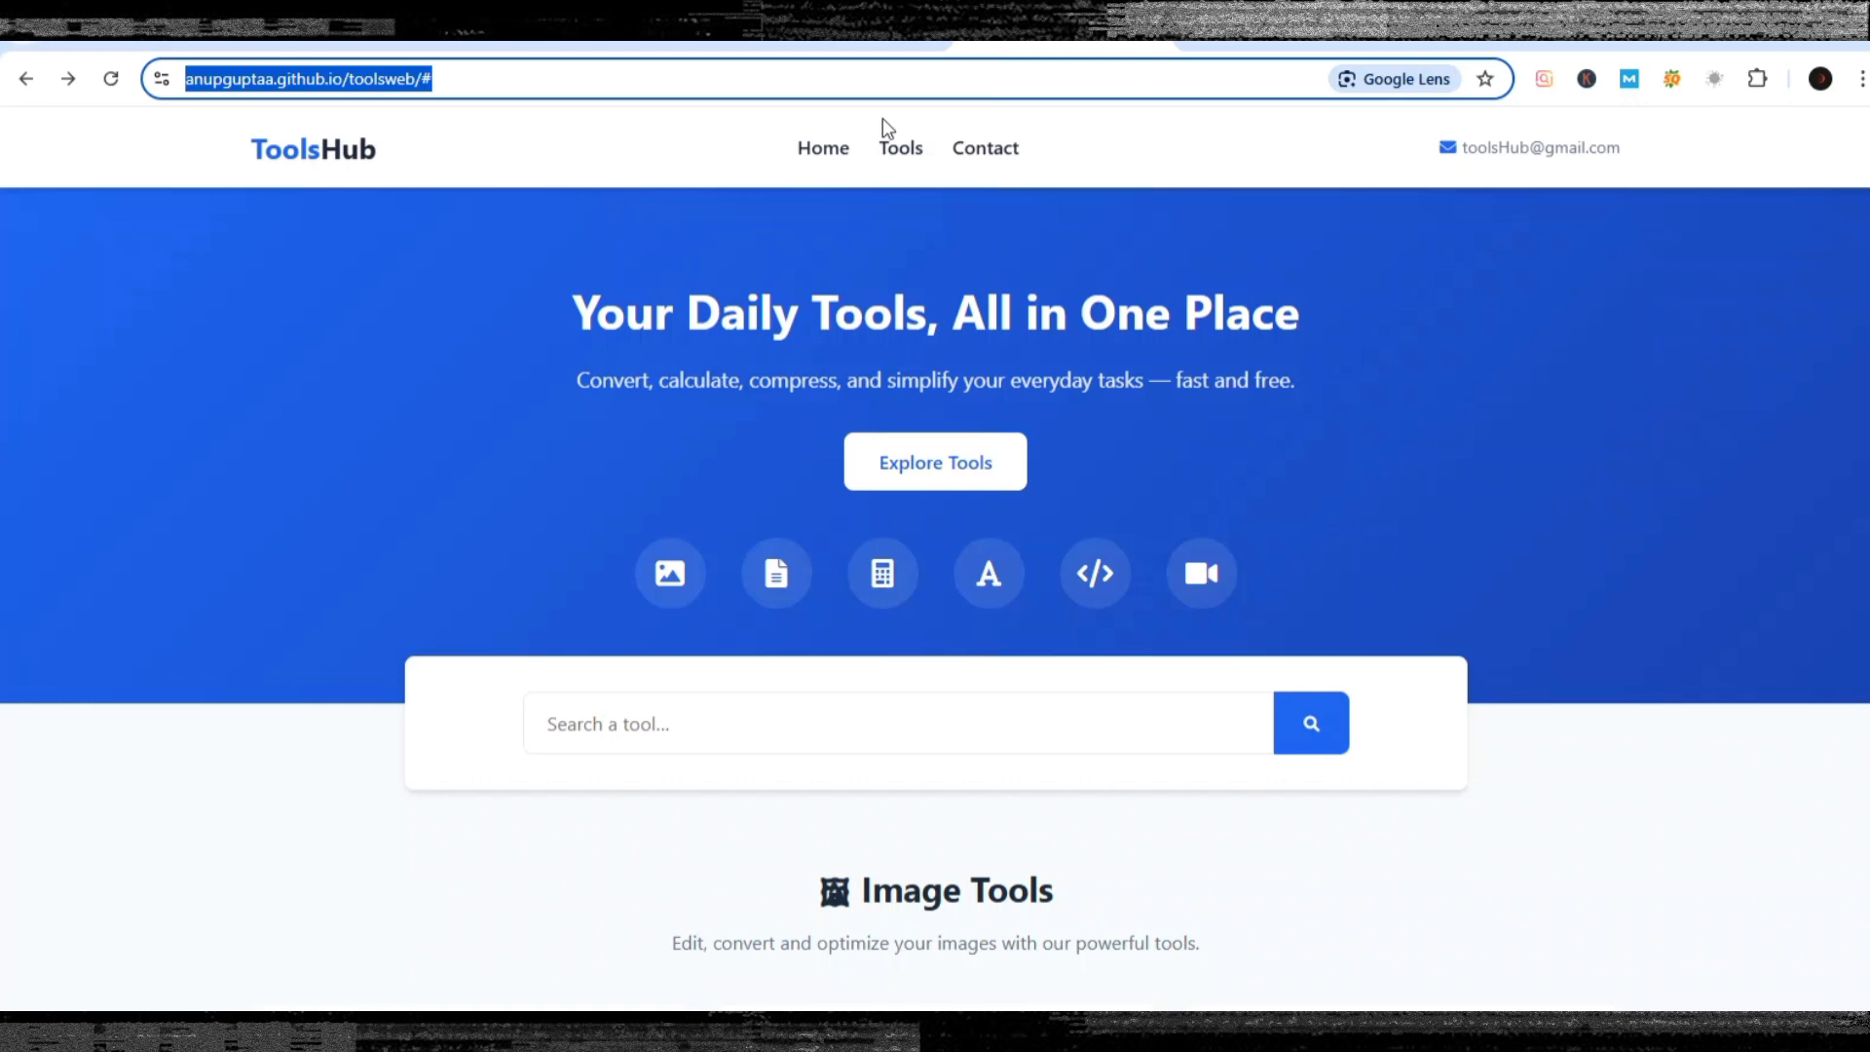
{"action": "left_click", "coordinate": [1266, 30]}
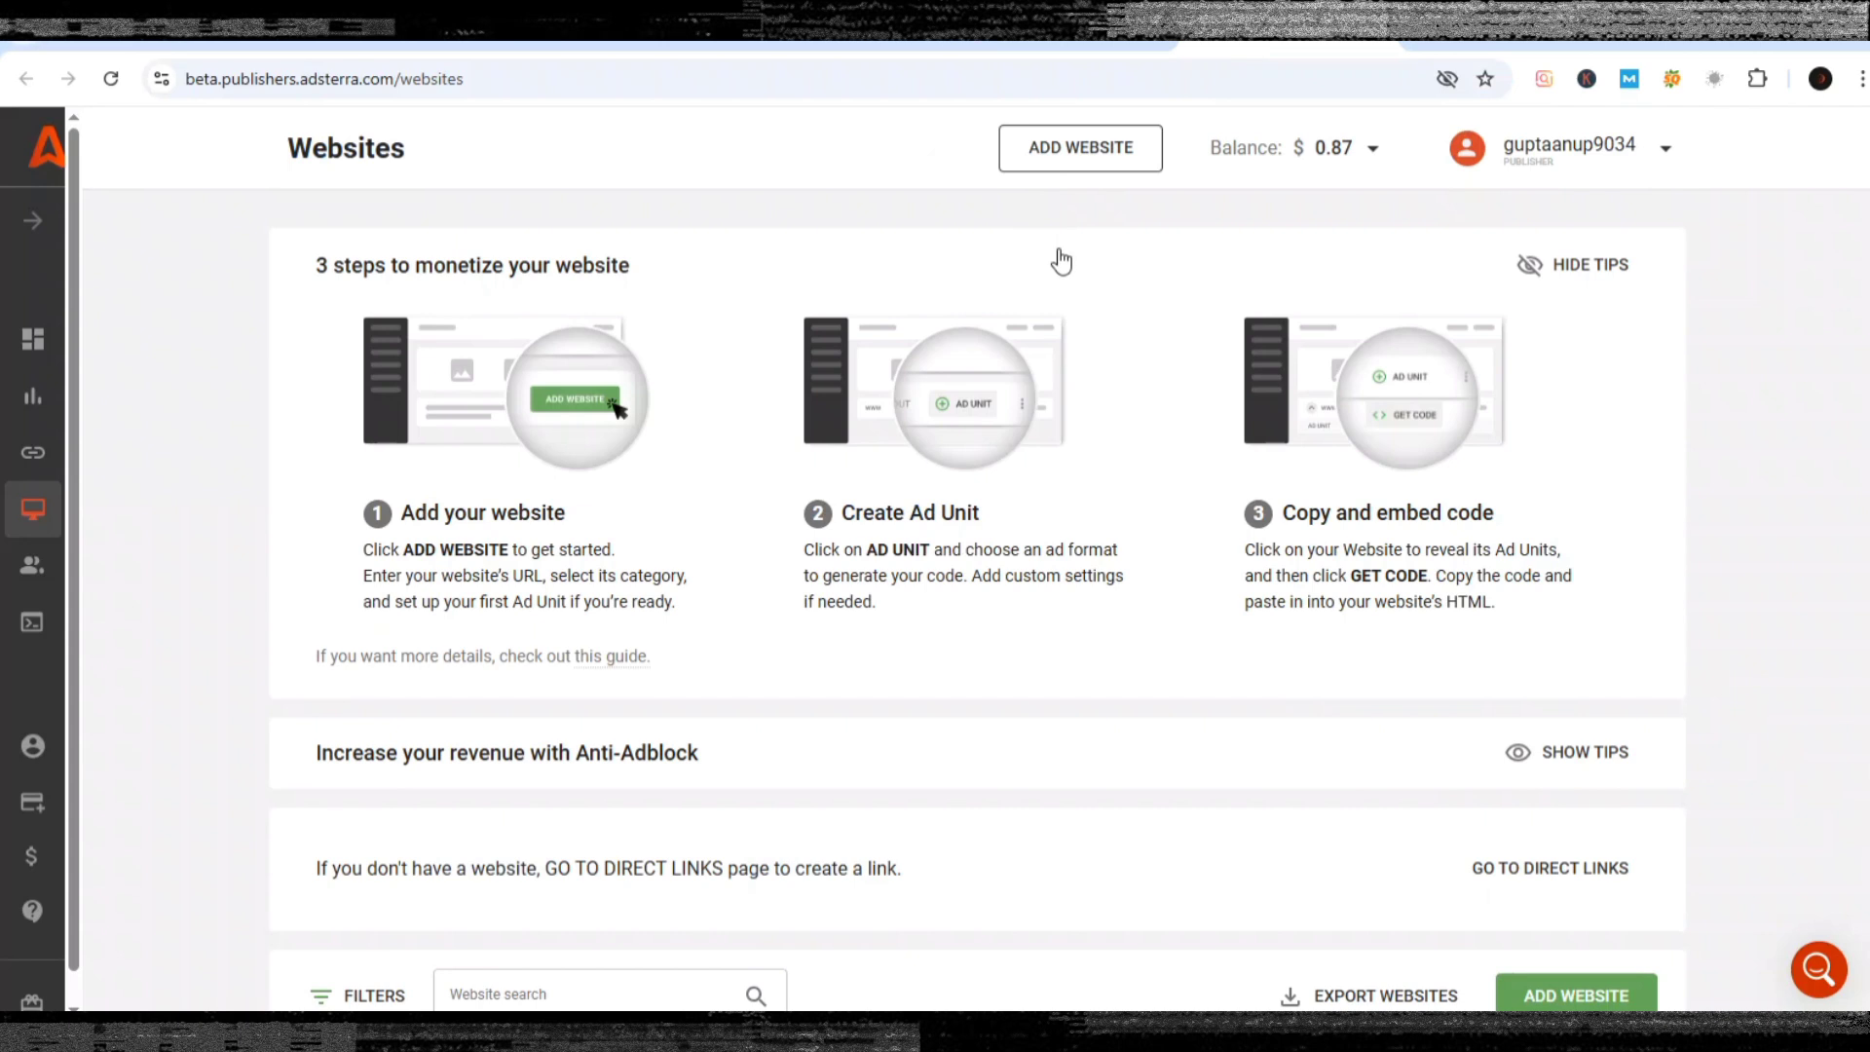
{"action": "scroll", "coordinate": [1062, 261], "scroll_direction": "down", "scroll_amount": 3}
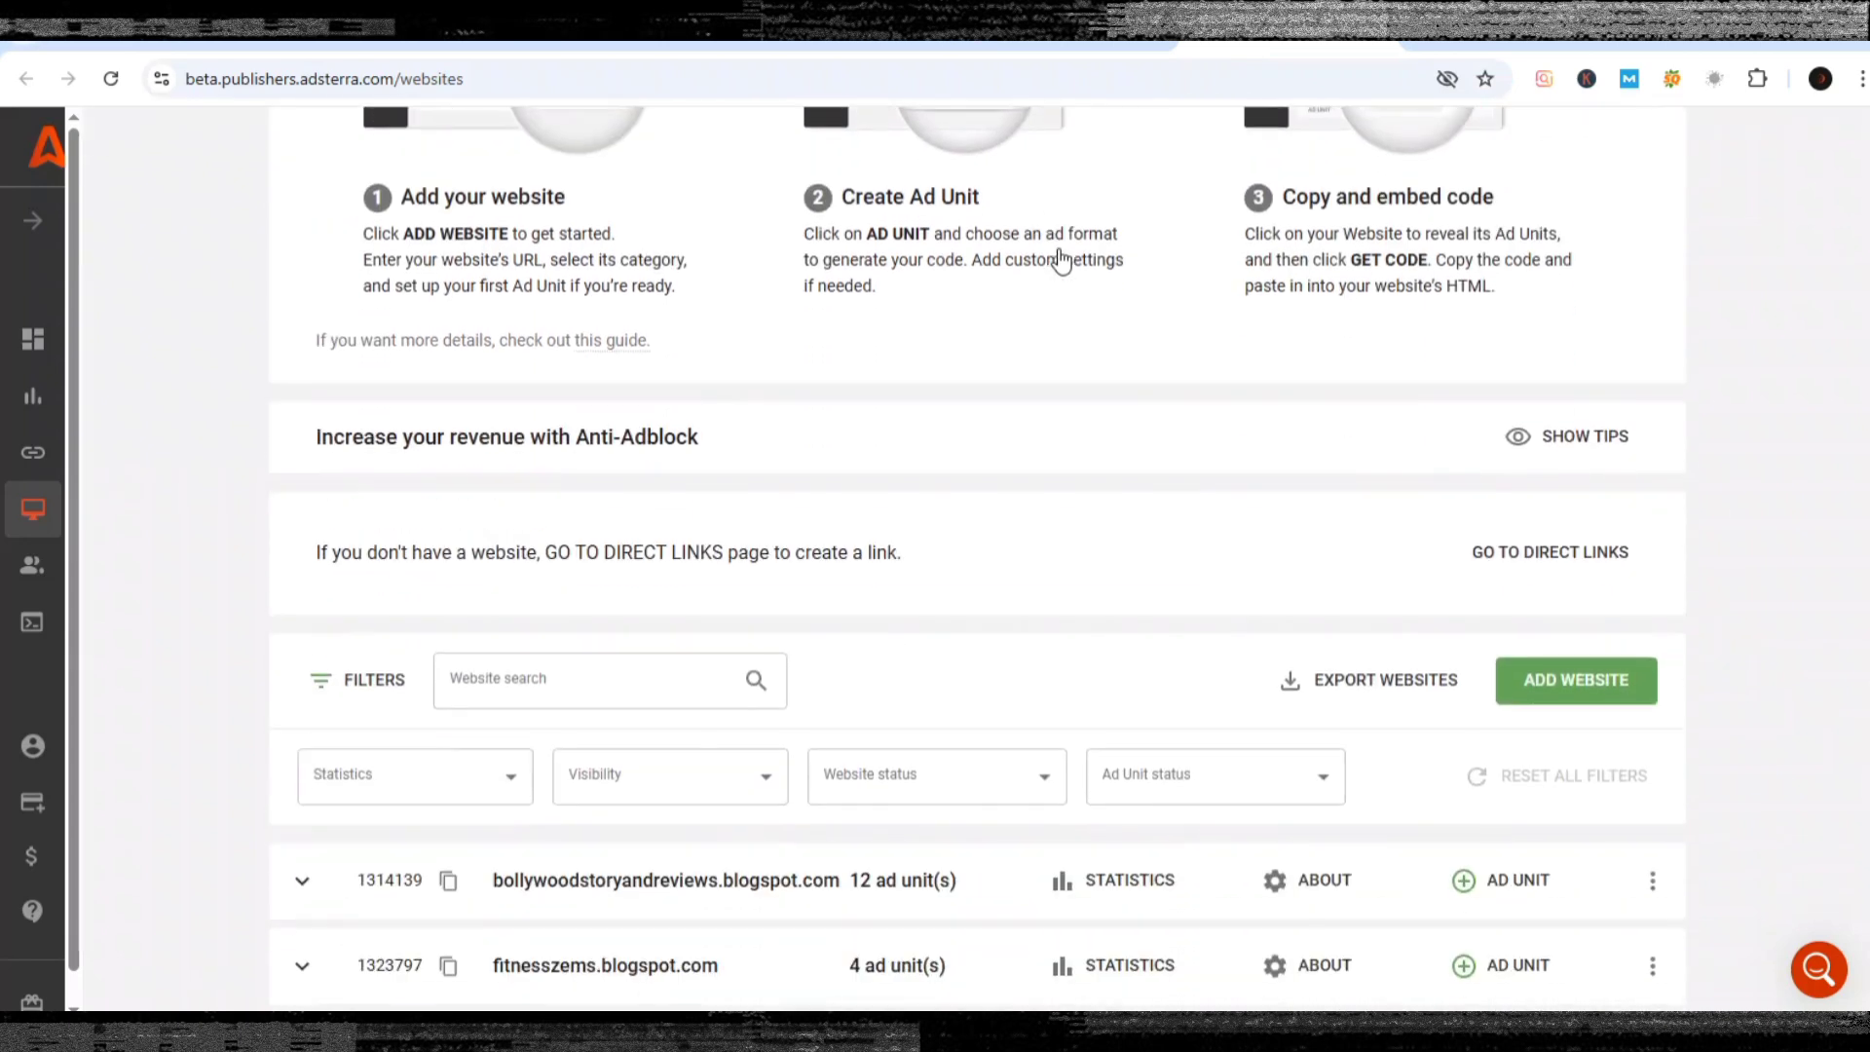
{"action": "scroll", "coordinate": [1061, 259], "scroll_direction": "up", "scroll_amount": 3}
Try to add the published toolsweb address, without its trailing #, as a new website in Adsterra, and cancel the form.
{"action": "left_click", "coordinate": [1090, 153]}
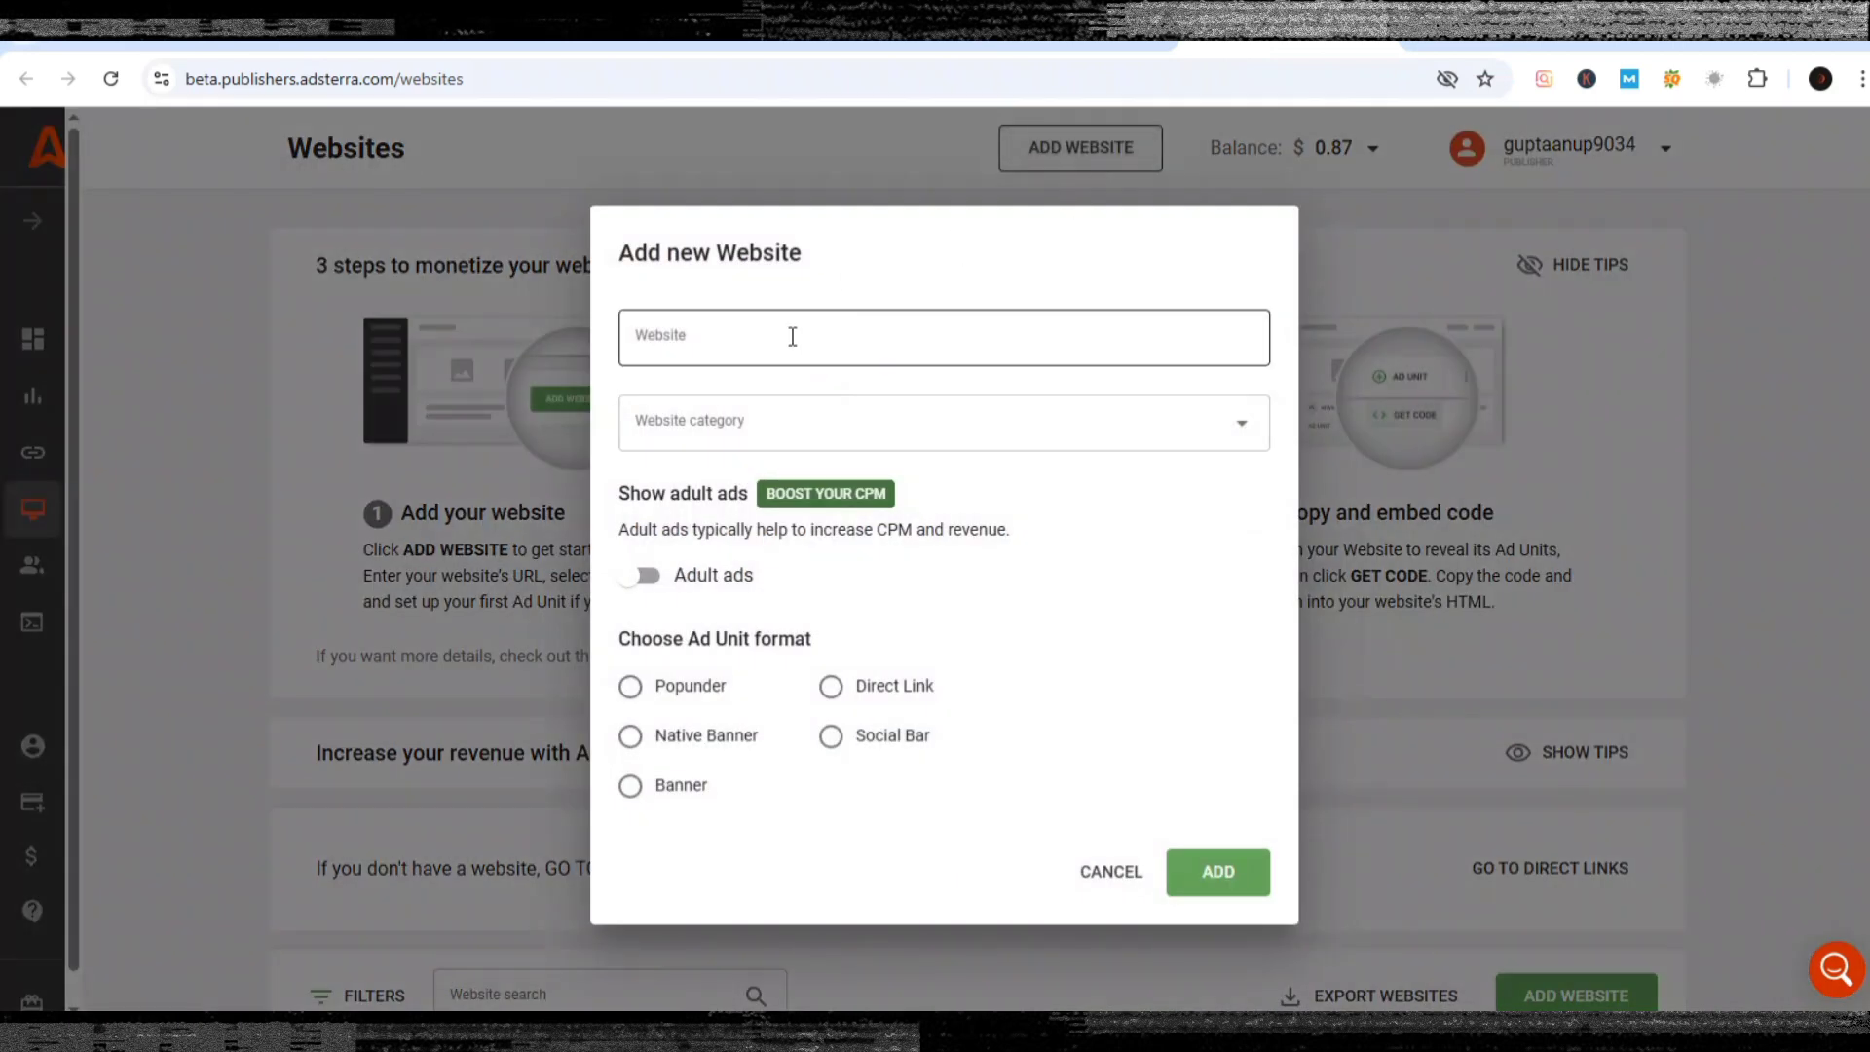
{"action": "left_click", "coordinate": [791, 336]}
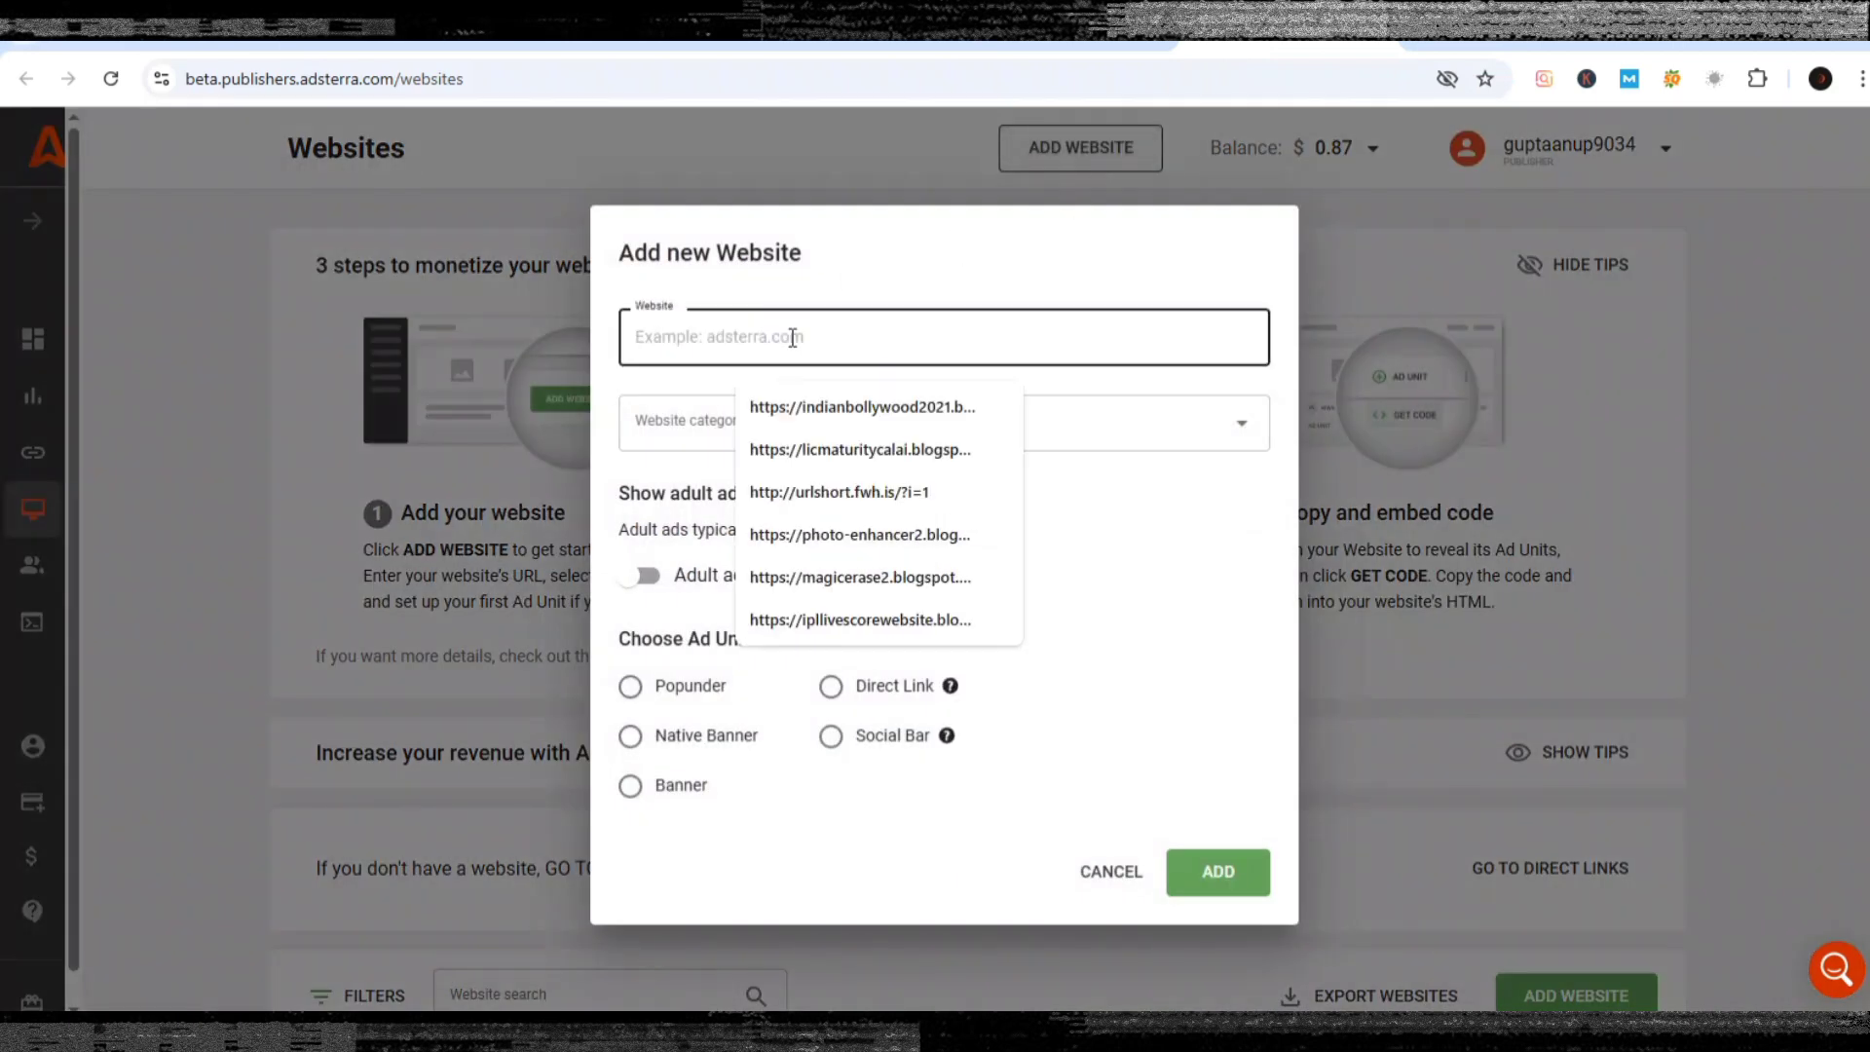
{"action": "key", "text": "ctrl+v"}
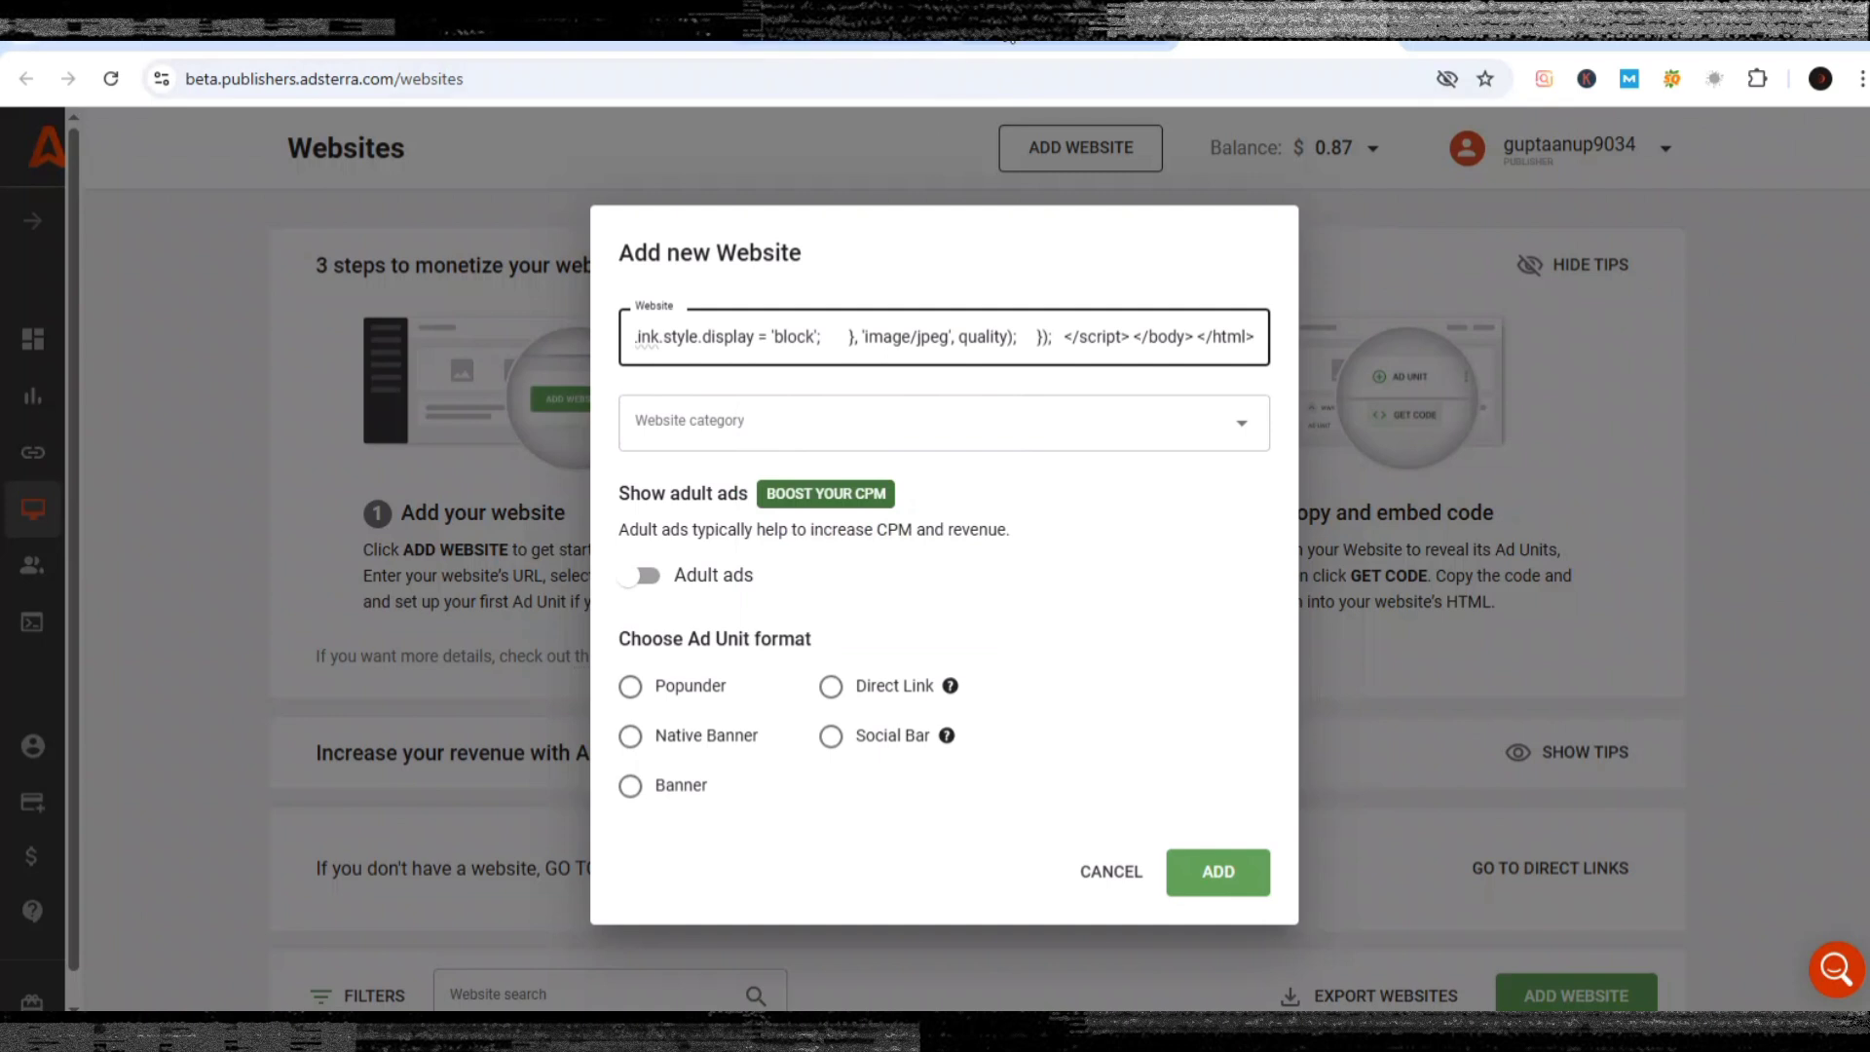
{"action": "key", "text": "ctrl+Tab"}
{"action": "left_click", "coordinate": [589, 84]}
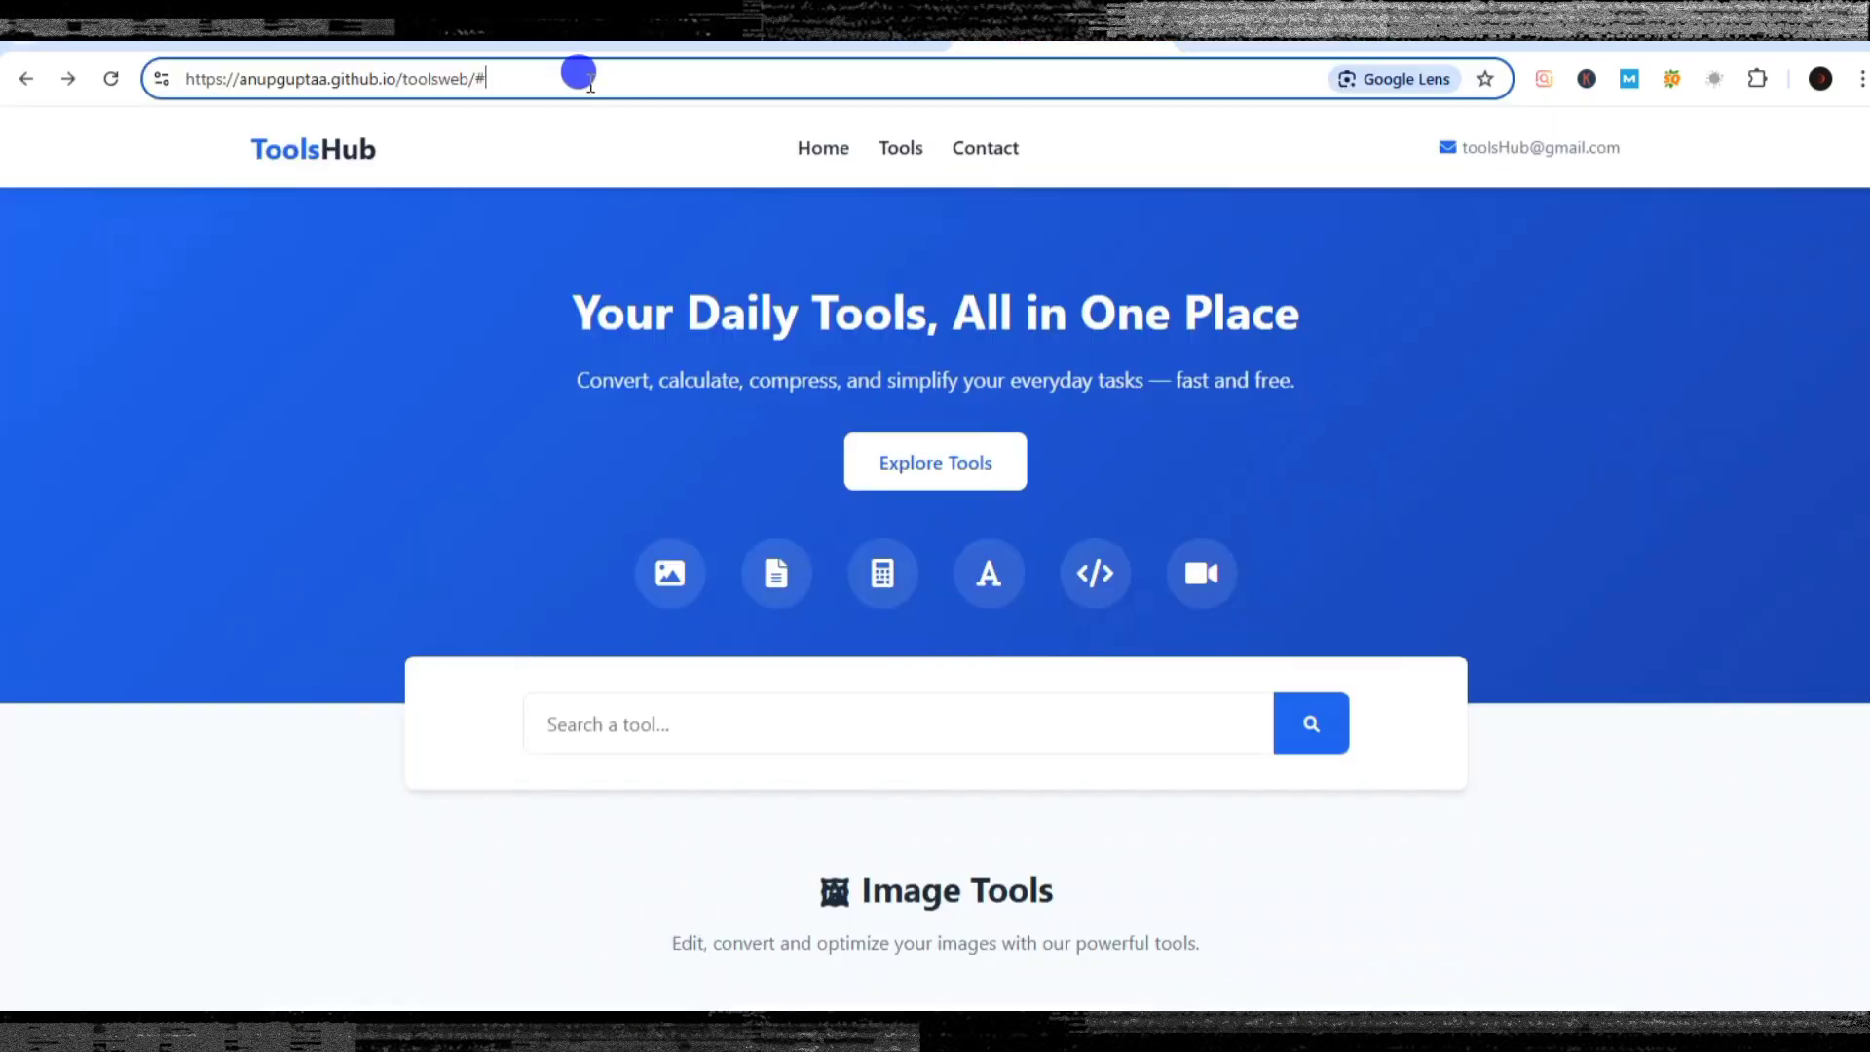
{"action": "key", "text": "BackSpace"}
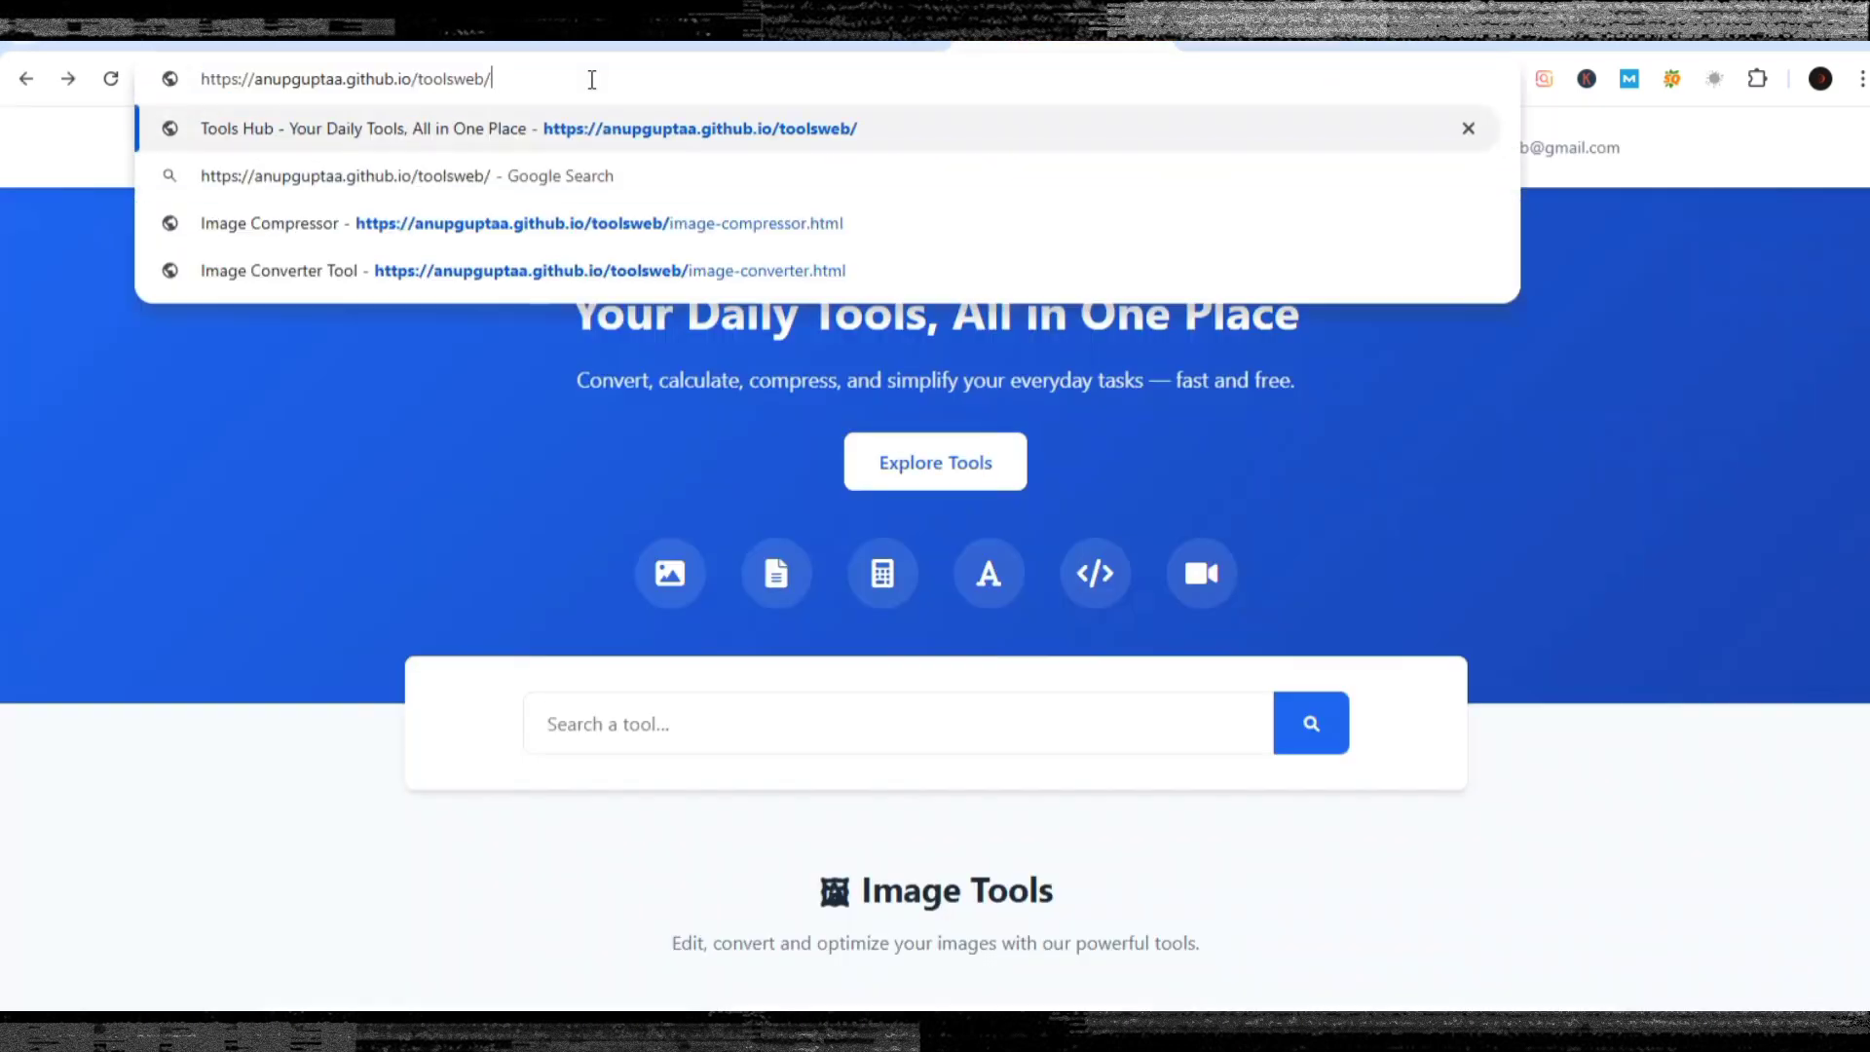
{"action": "key", "text": "ctrl+a"}
{"action": "key", "text": "ctrl+c"}
{"action": "key", "text": "ctrl+shift+Tab"}
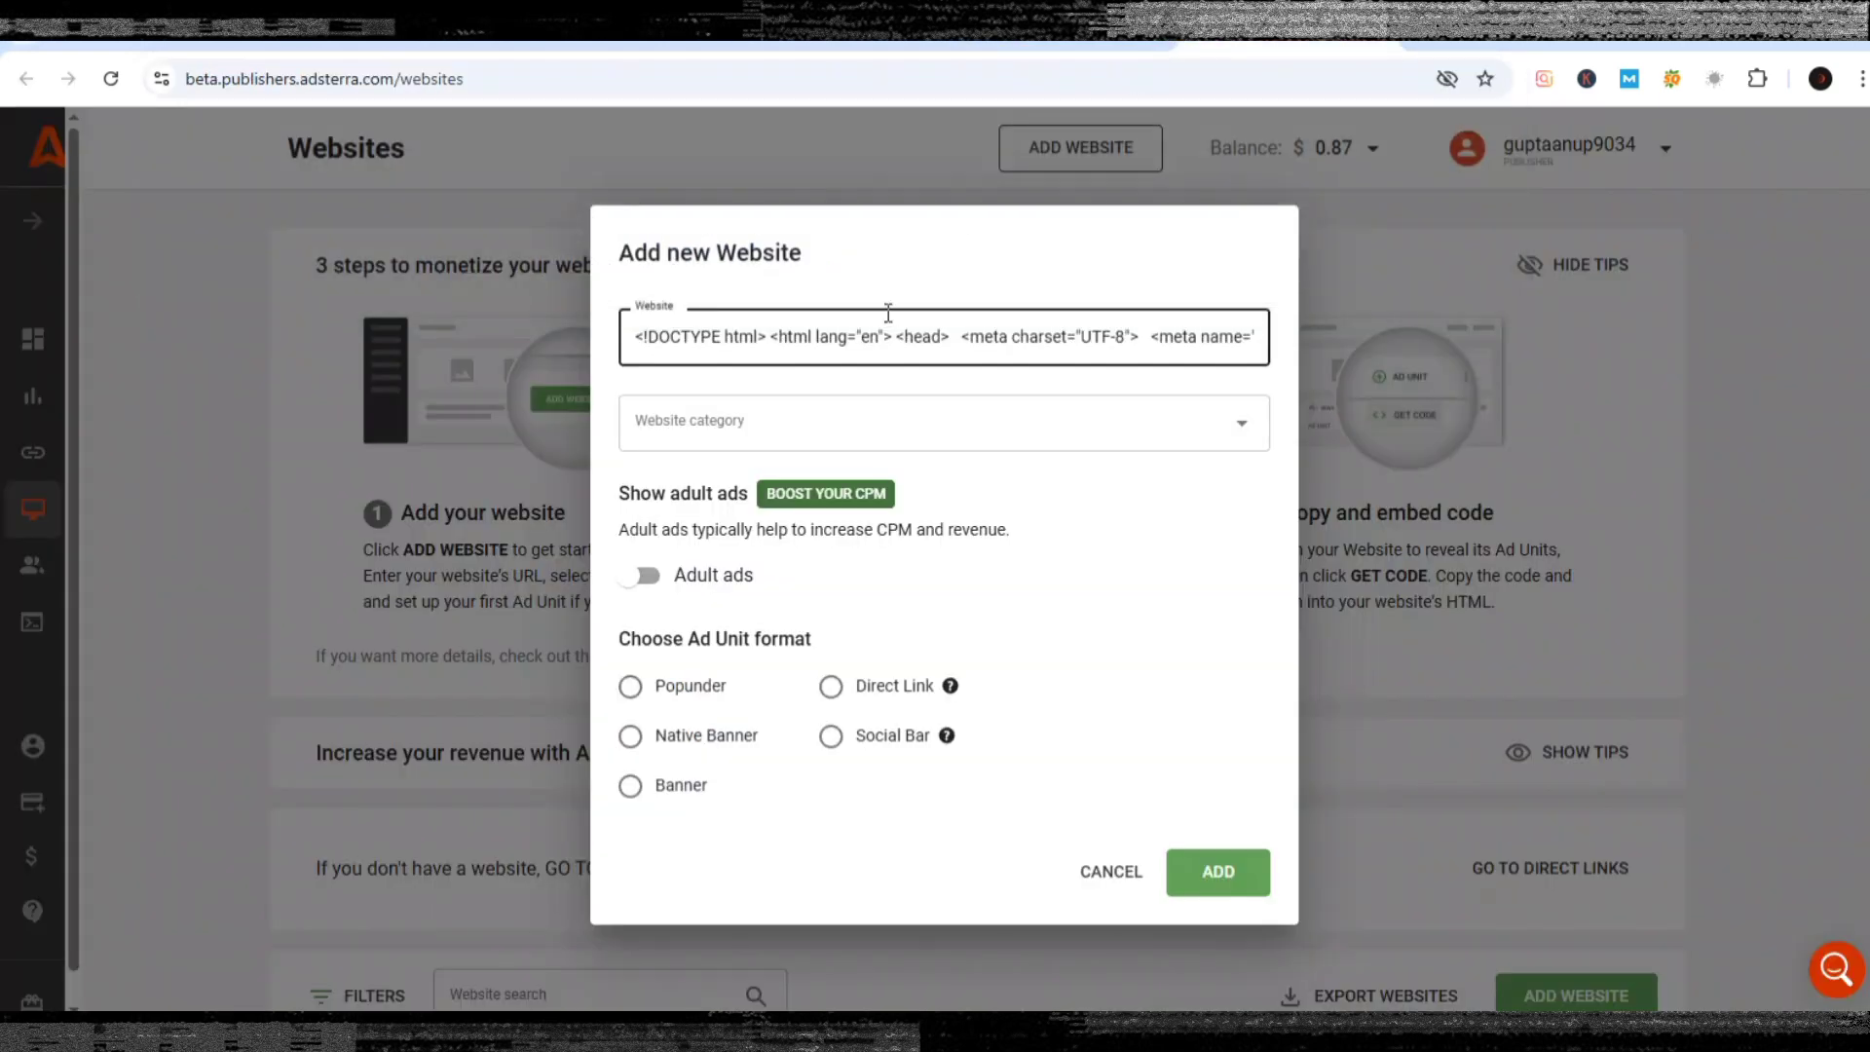
{"action": "key", "text": "ctrl+a"}
{"action": "key", "text": "ctrl+v"}
{"action": "left_click", "coordinate": [769, 429]}
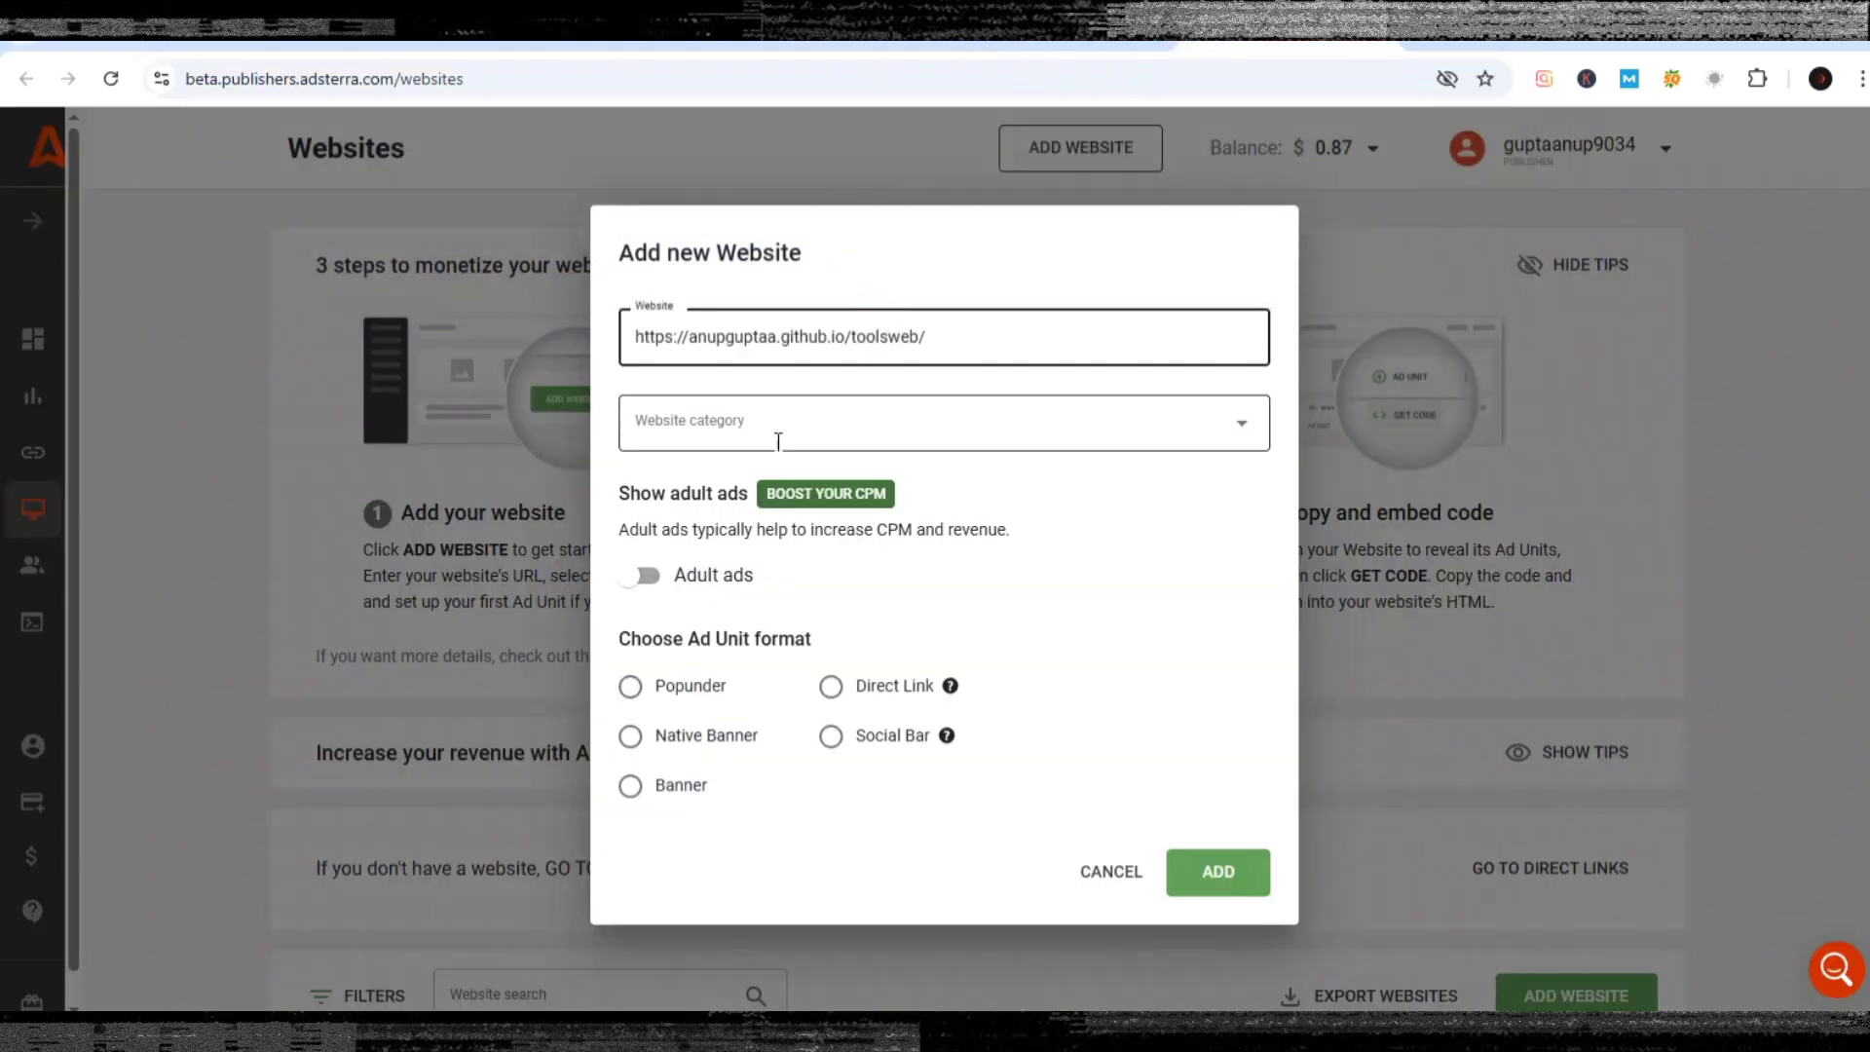
{"action": "left_click", "coordinate": [1129, 872]}
Copy the embed code of the Native Banner ad unit under multitoolforu.blogspot.com in Adsterra's website list.
{"action": "scroll", "coordinate": [867, 656], "scroll_direction": "down", "scroll_amount": 5}
{"action": "scroll", "coordinate": [870, 658], "scroll_direction": "down", "scroll_amount": 4}
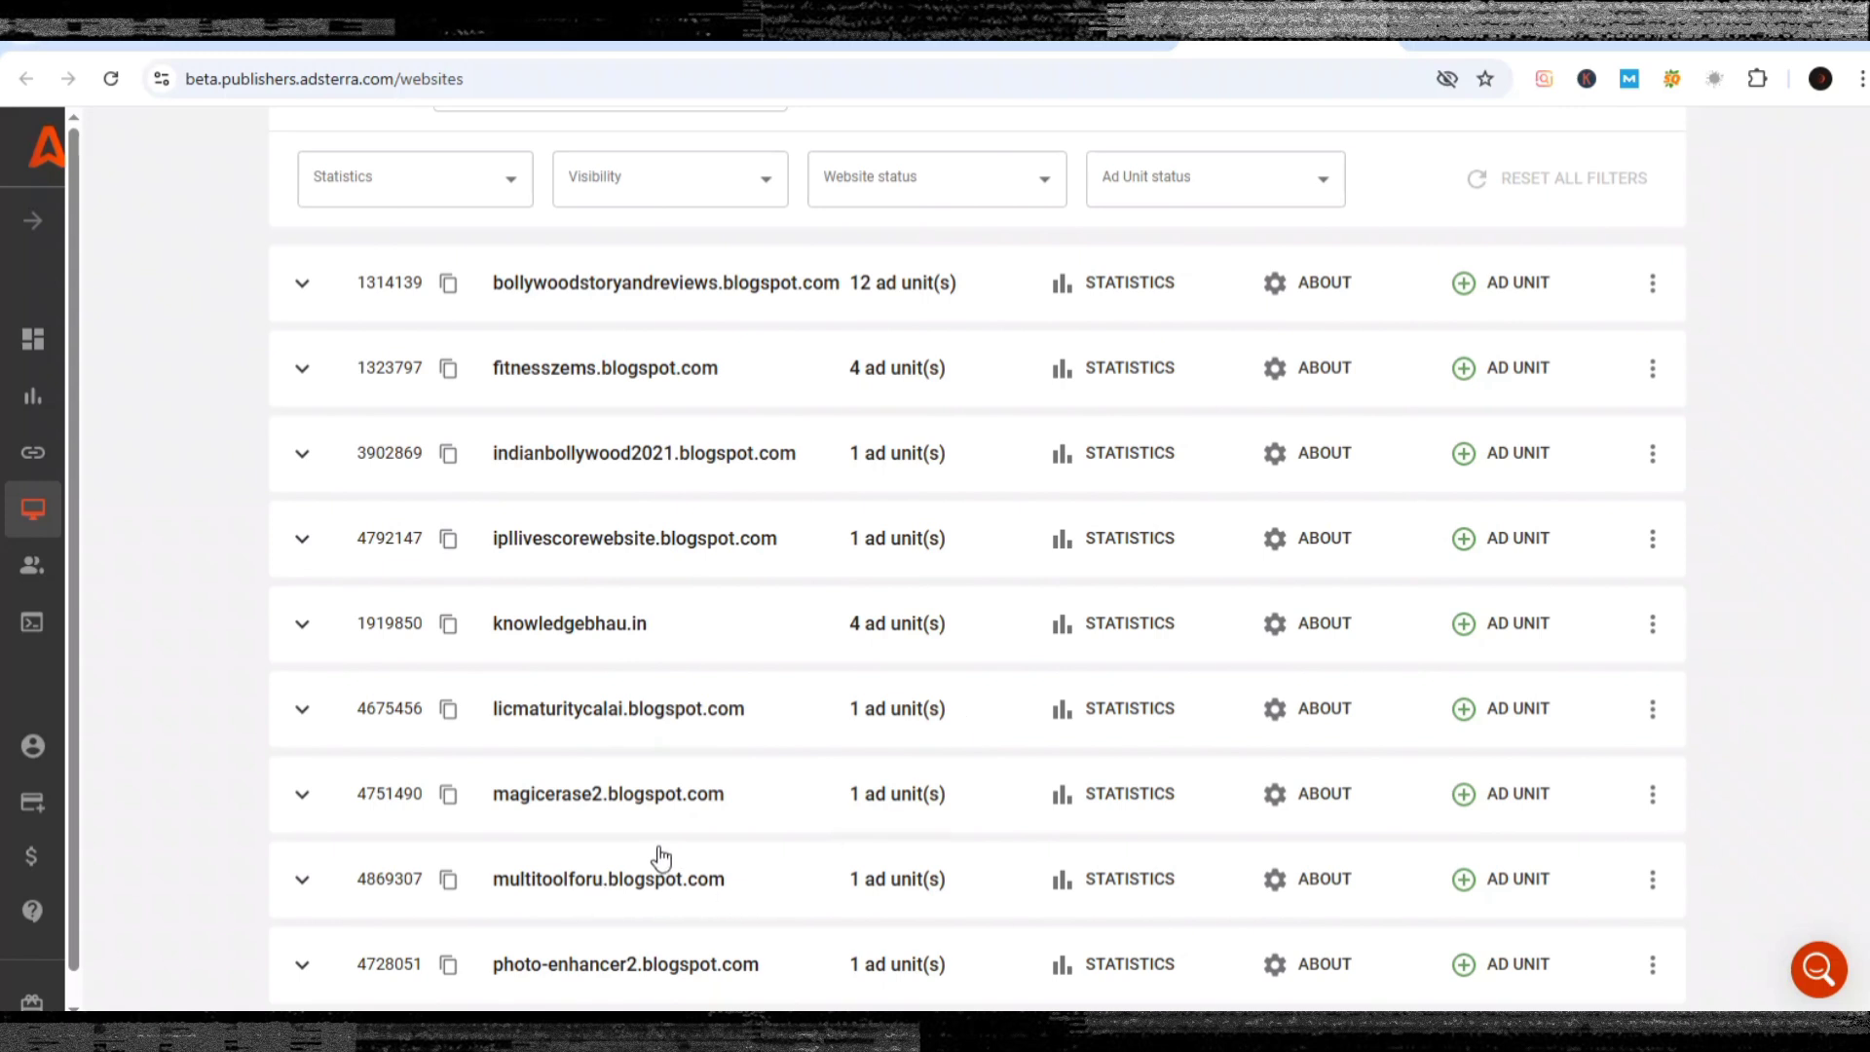
{"action": "scroll", "coordinate": [638, 718], "scroll_direction": "up", "scroll_amount": 2}
{"action": "scroll", "coordinate": [637, 718], "scroll_direction": "down", "scroll_amount": 2}
{"action": "left_click", "coordinate": [820, 867]}
{"action": "scroll", "coordinate": [856, 857], "scroll_direction": "down", "scroll_amount": 1}
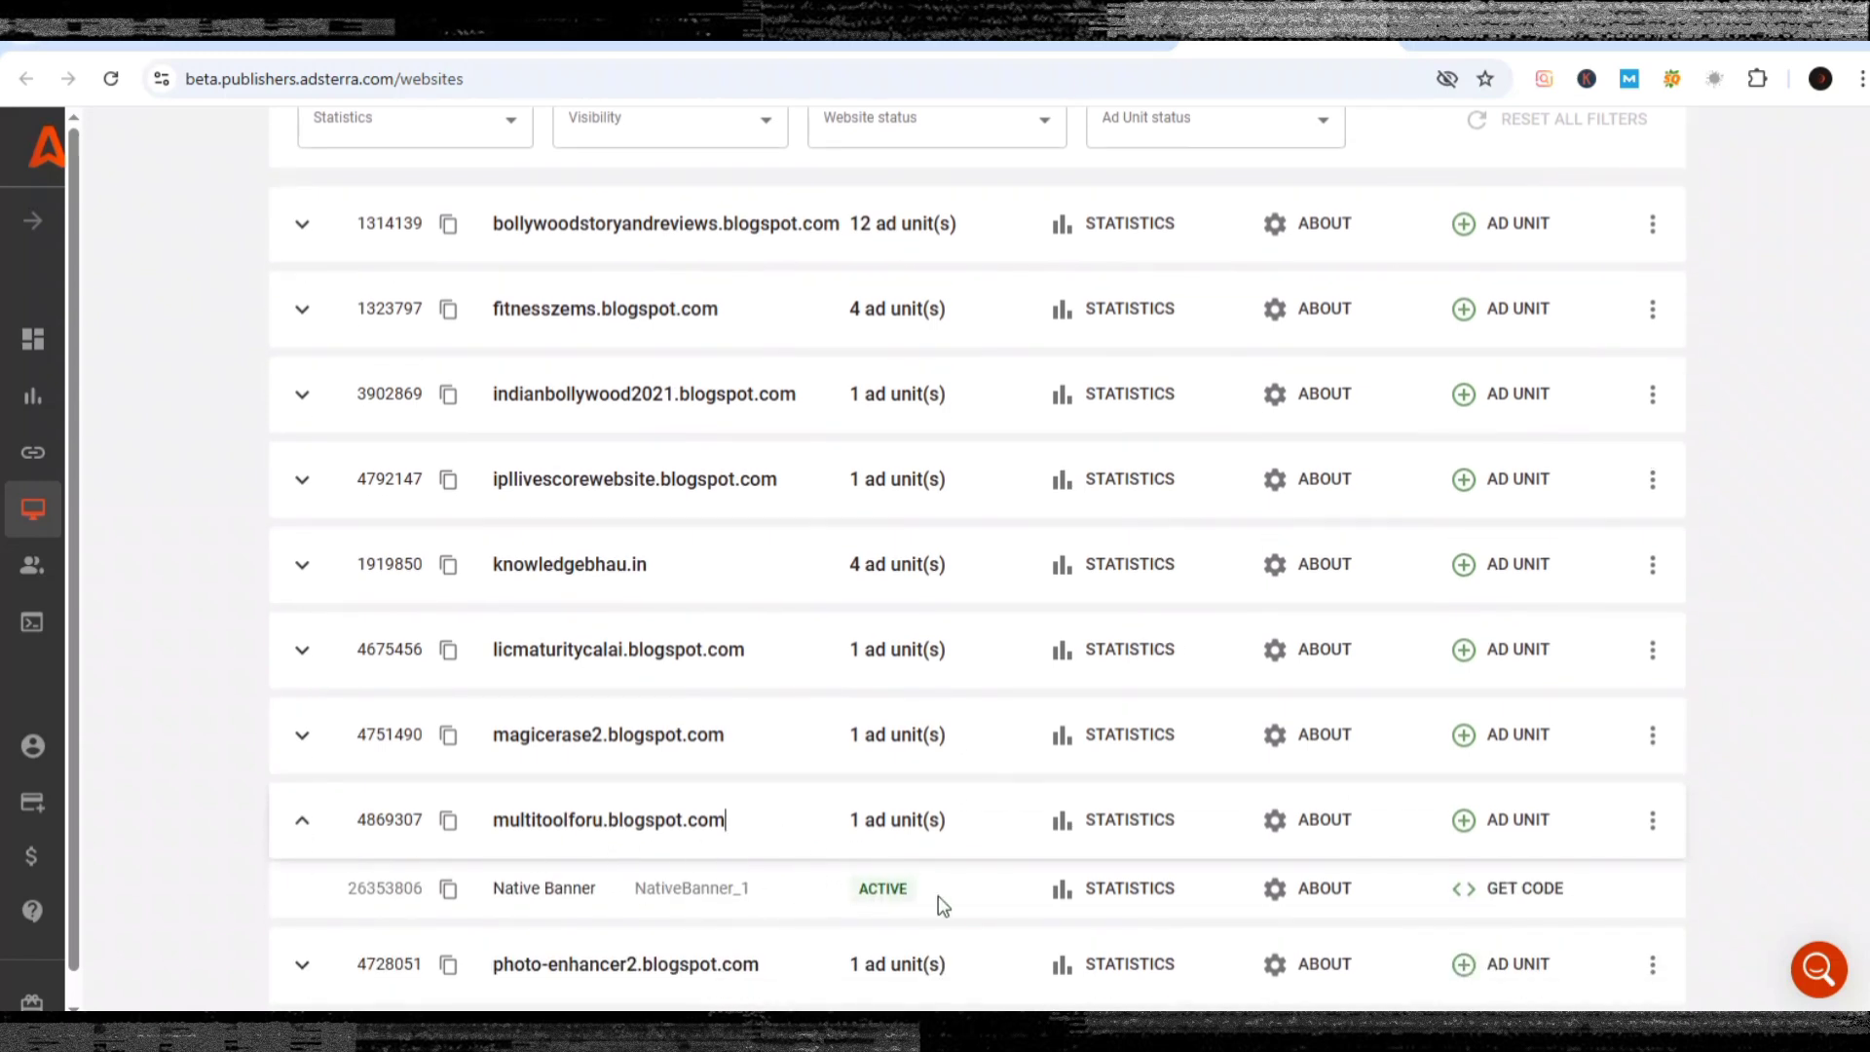
{"action": "left_click", "coordinate": [1460, 888]}
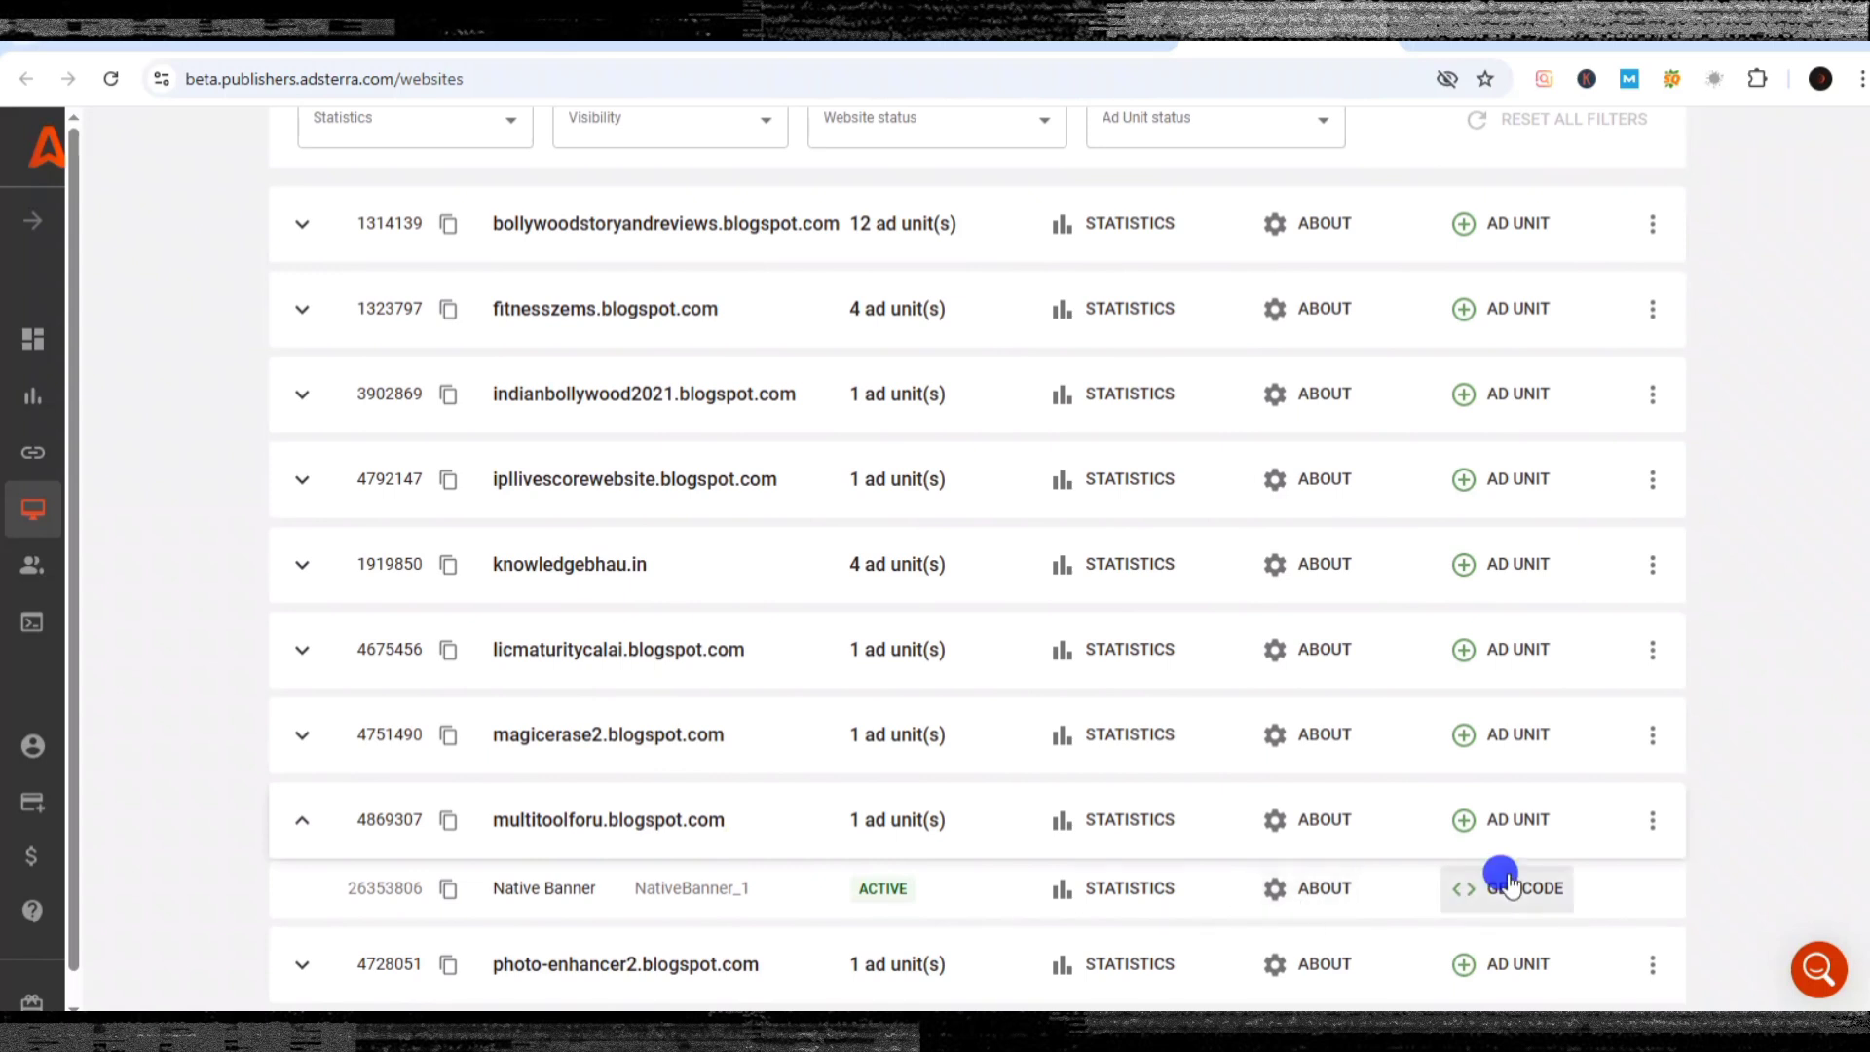
{"action": "left_click", "coordinate": [1323, 890]}
{"action": "left_click", "coordinate": [1169, 886]}
{"action": "scroll", "coordinate": [1178, 524], "scroll_direction": "up", "scroll_amount": 8}
{"action": "scroll", "coordinate": [1177, 523], "scroll_direction": "up", "scroll_amount": 1}
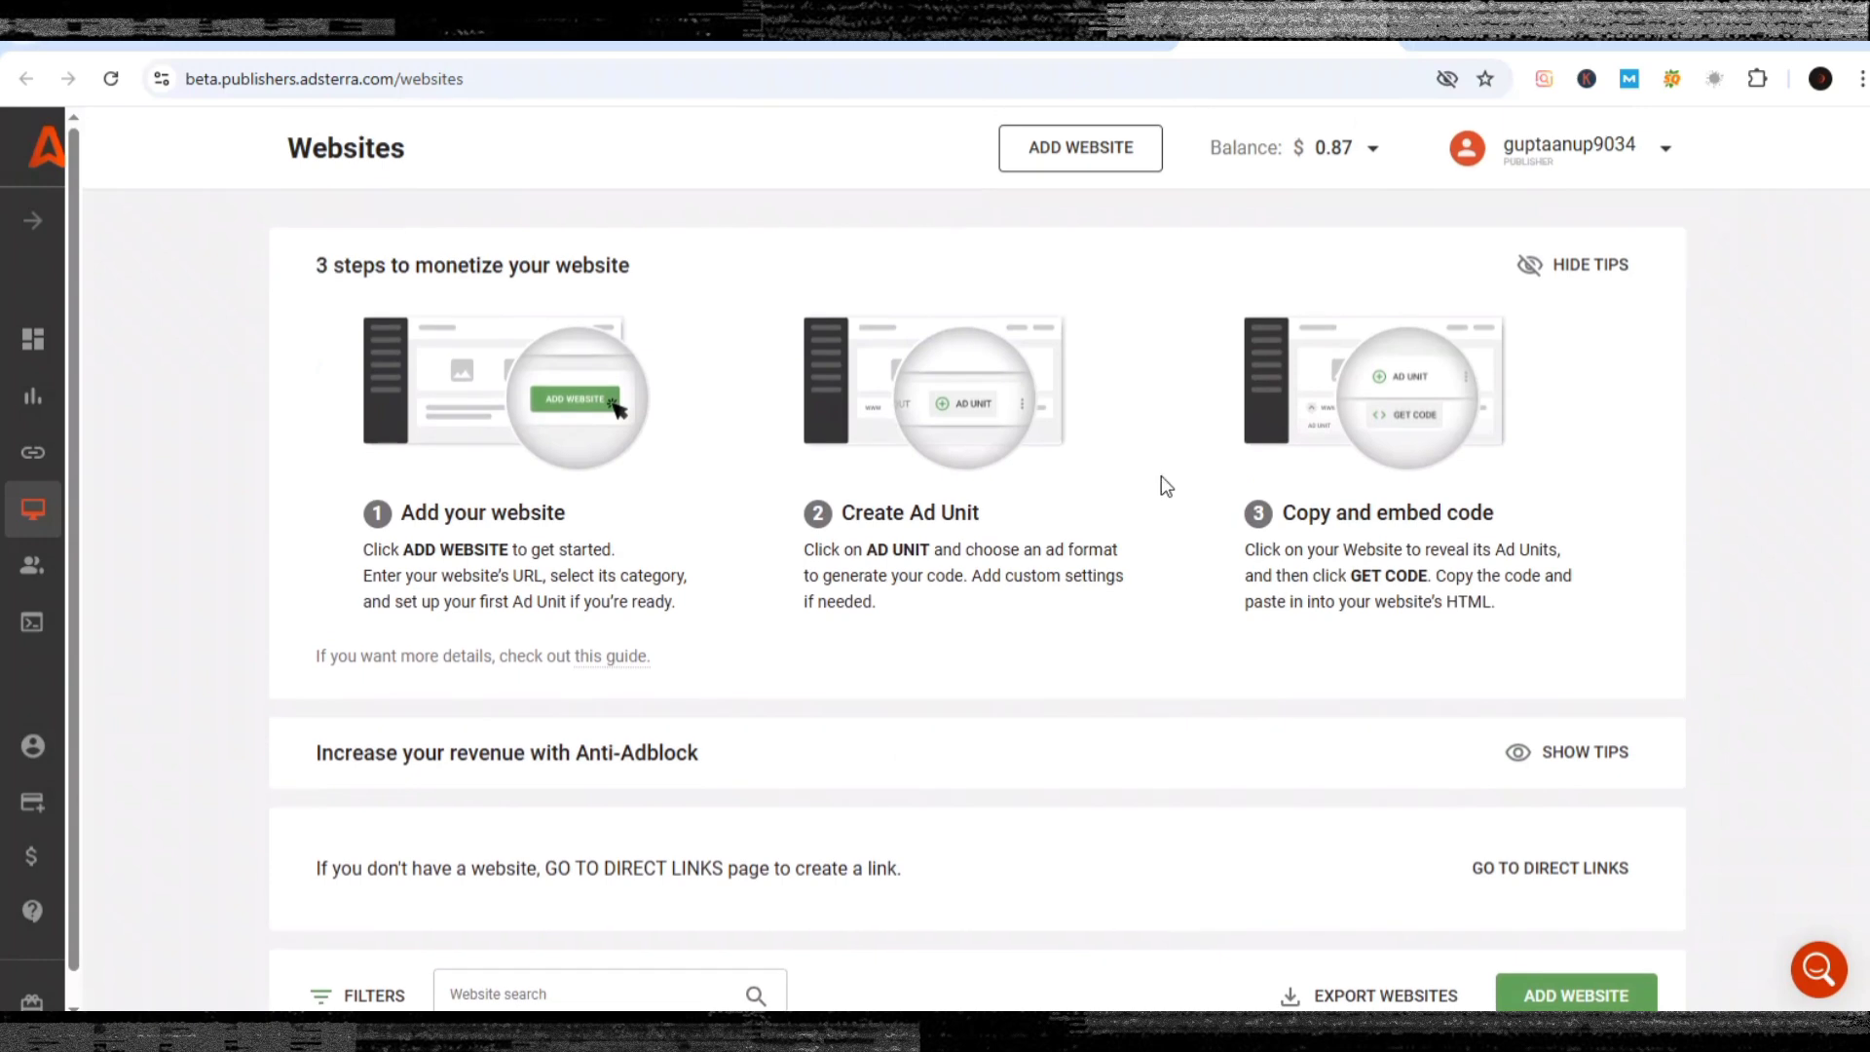
Go back to the toolsweb repository on GitHub and open its index.html file.
{"action": "key", "text": "ctrl+Tab"}
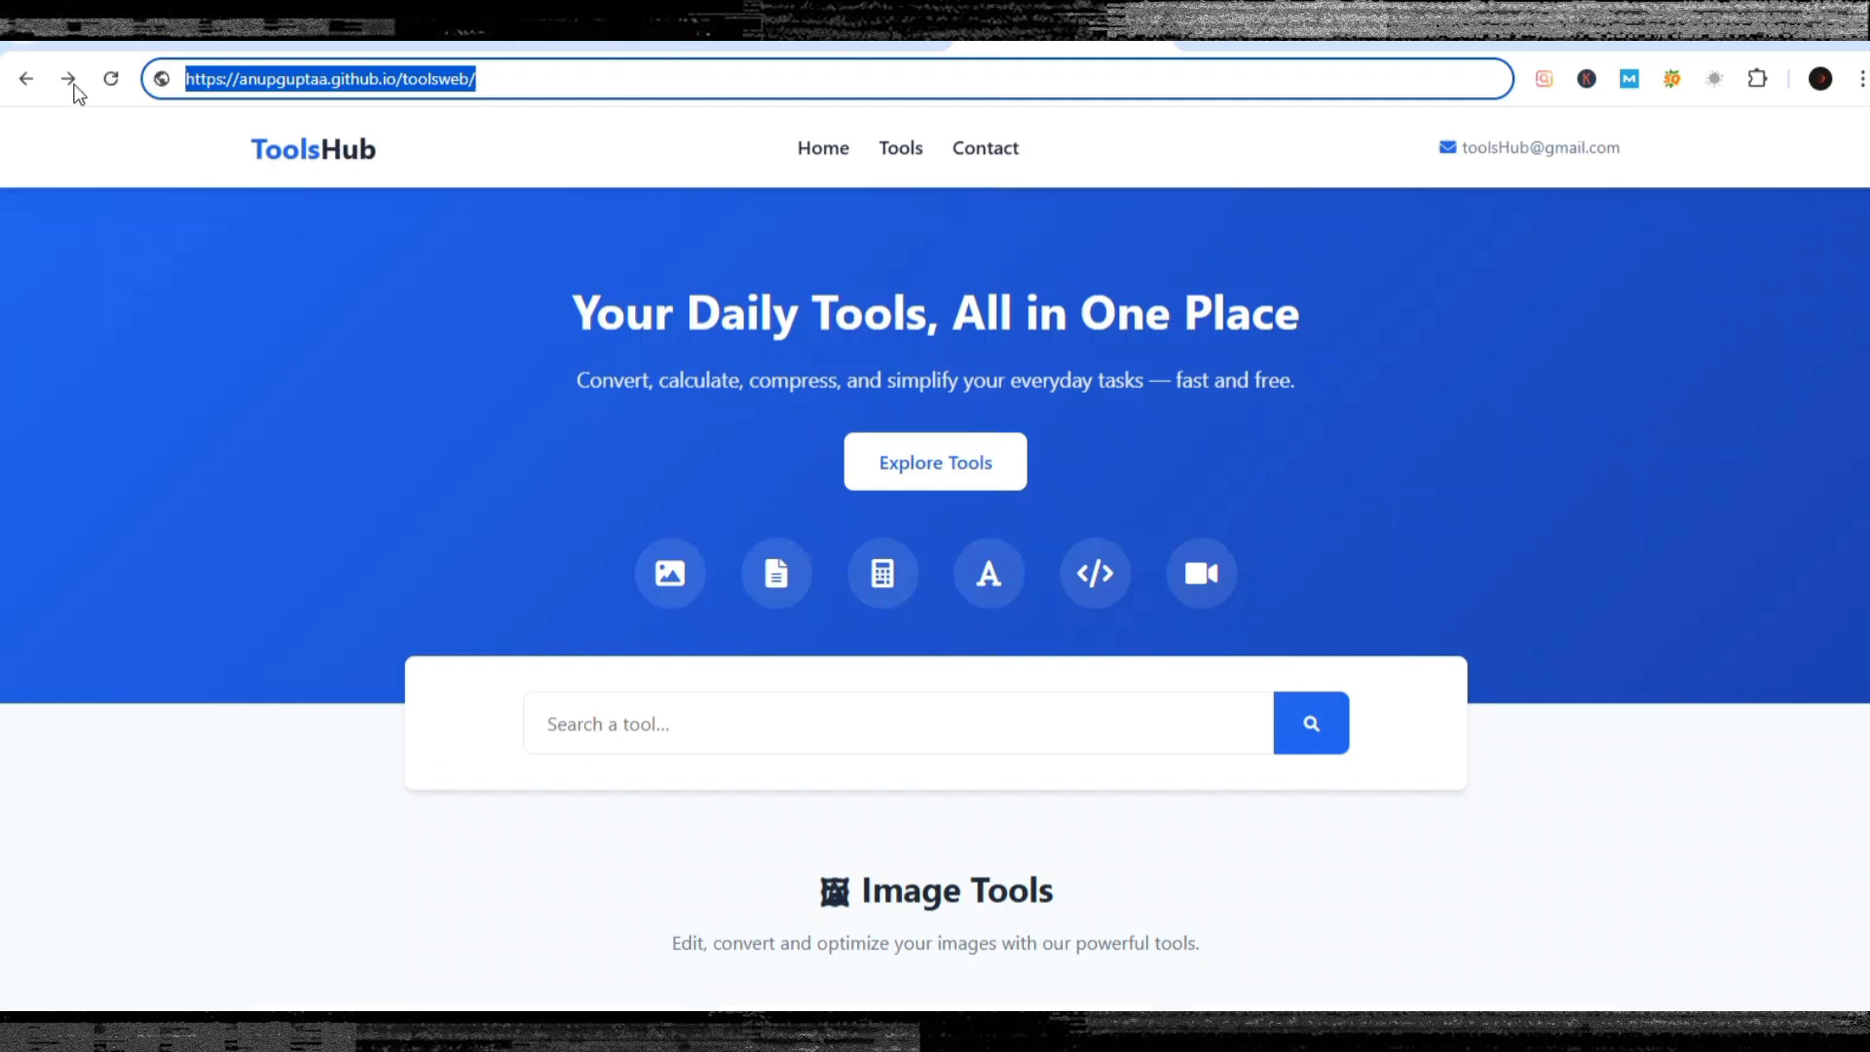
{"action": "left_click", "coordinate": [37, 86]}
{"action": "left_click", "coordinate": [37, 86]}
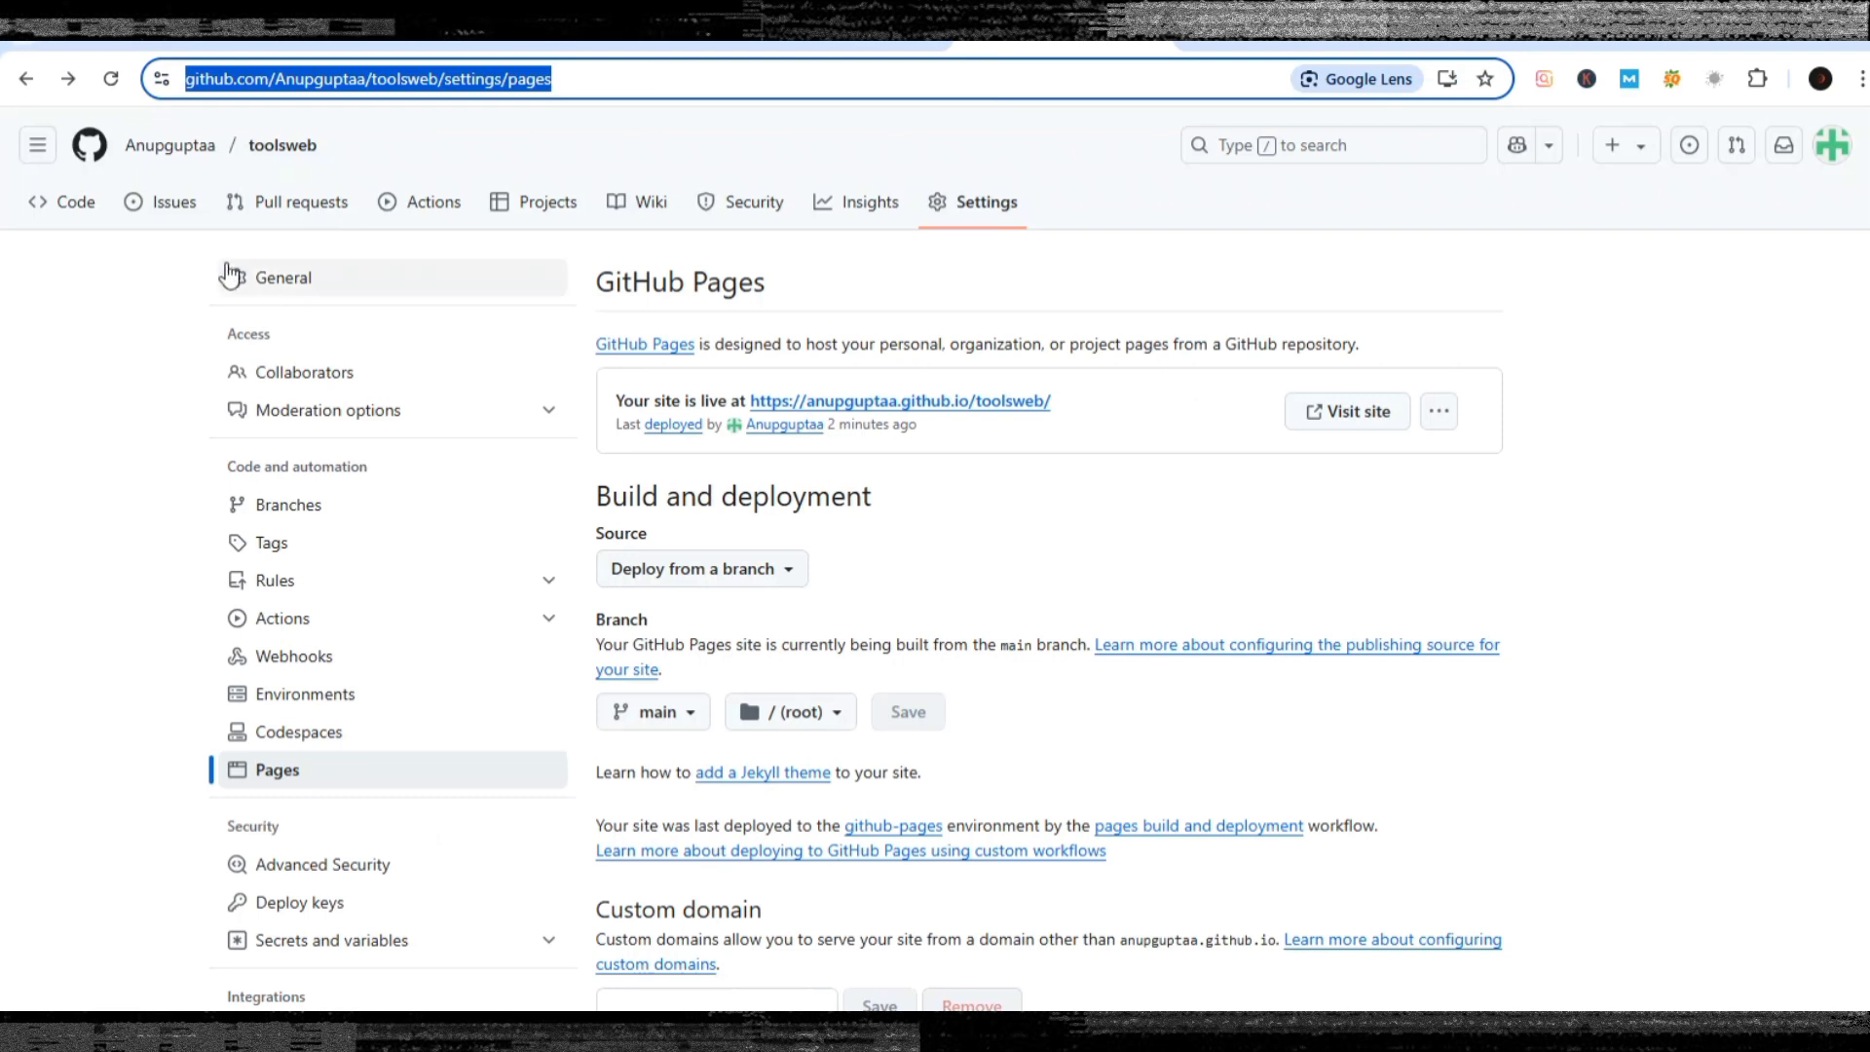
{"action": "left_click", "coordinate": [86, 216]}
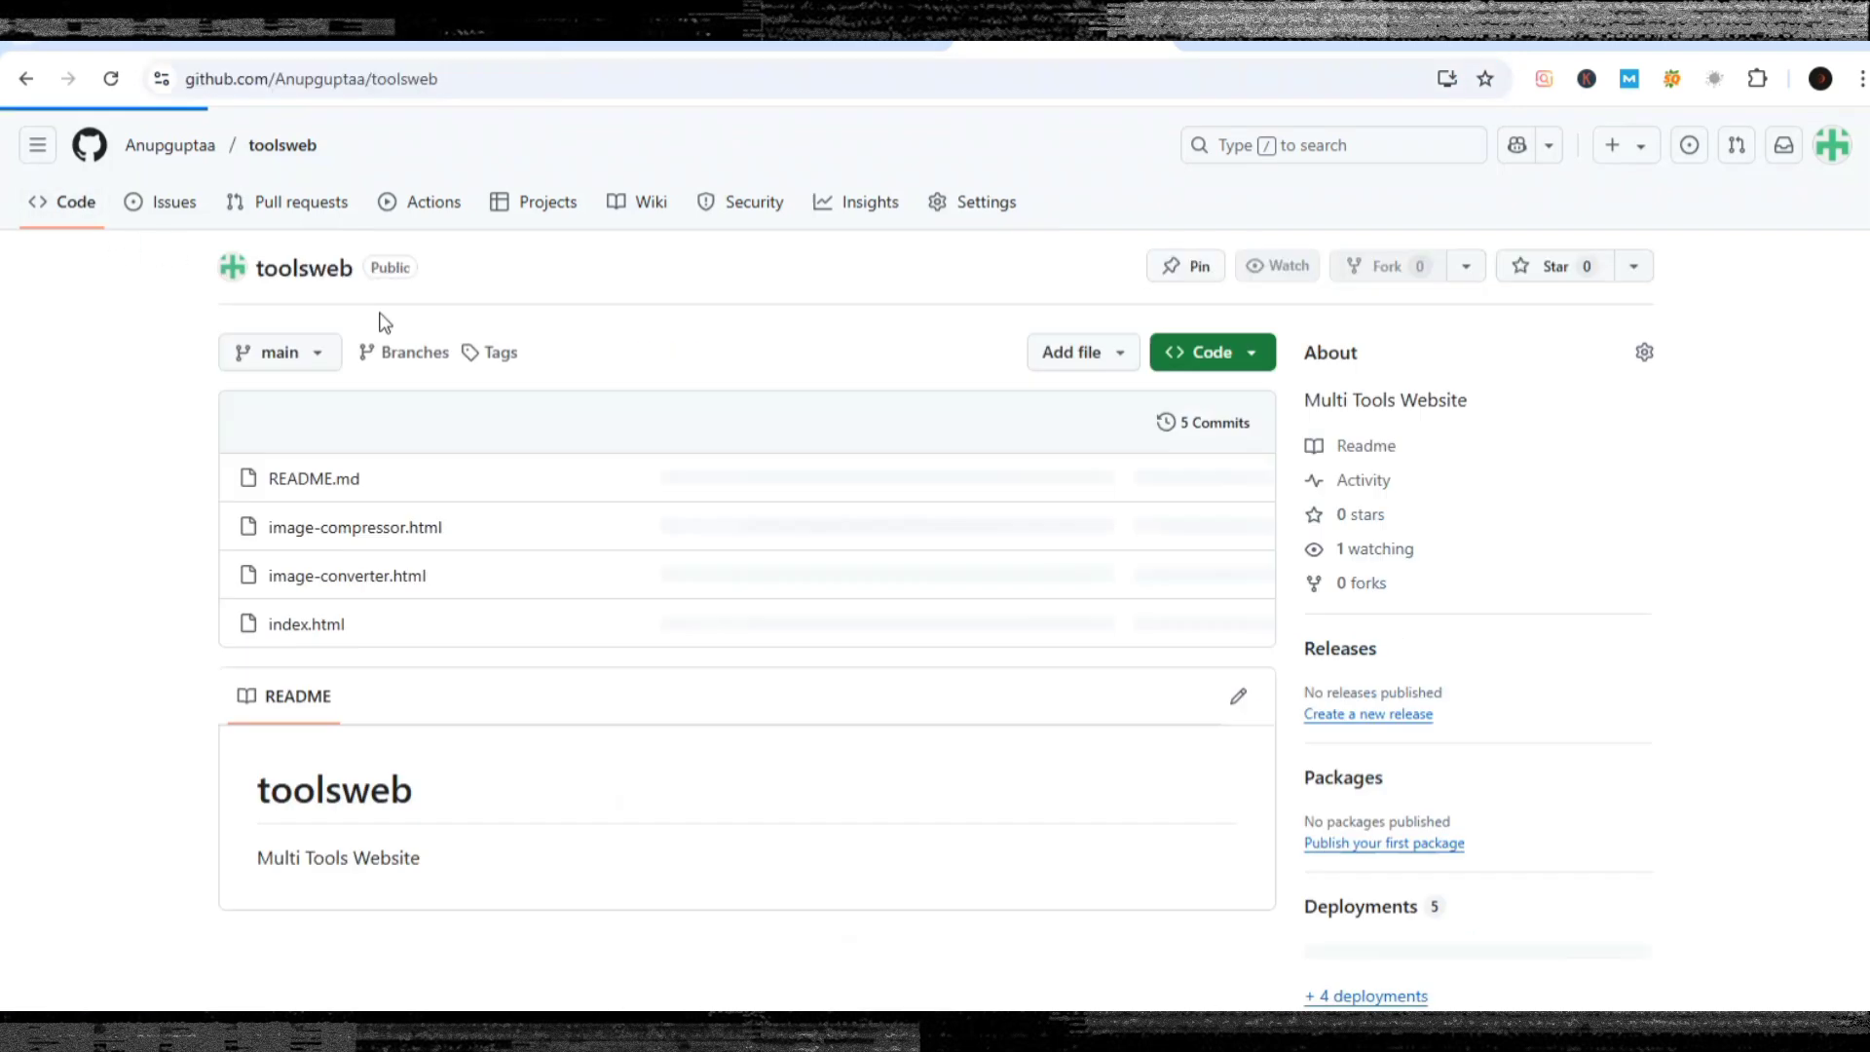
{"action": "left_click", "coordinate": [336, 628]}
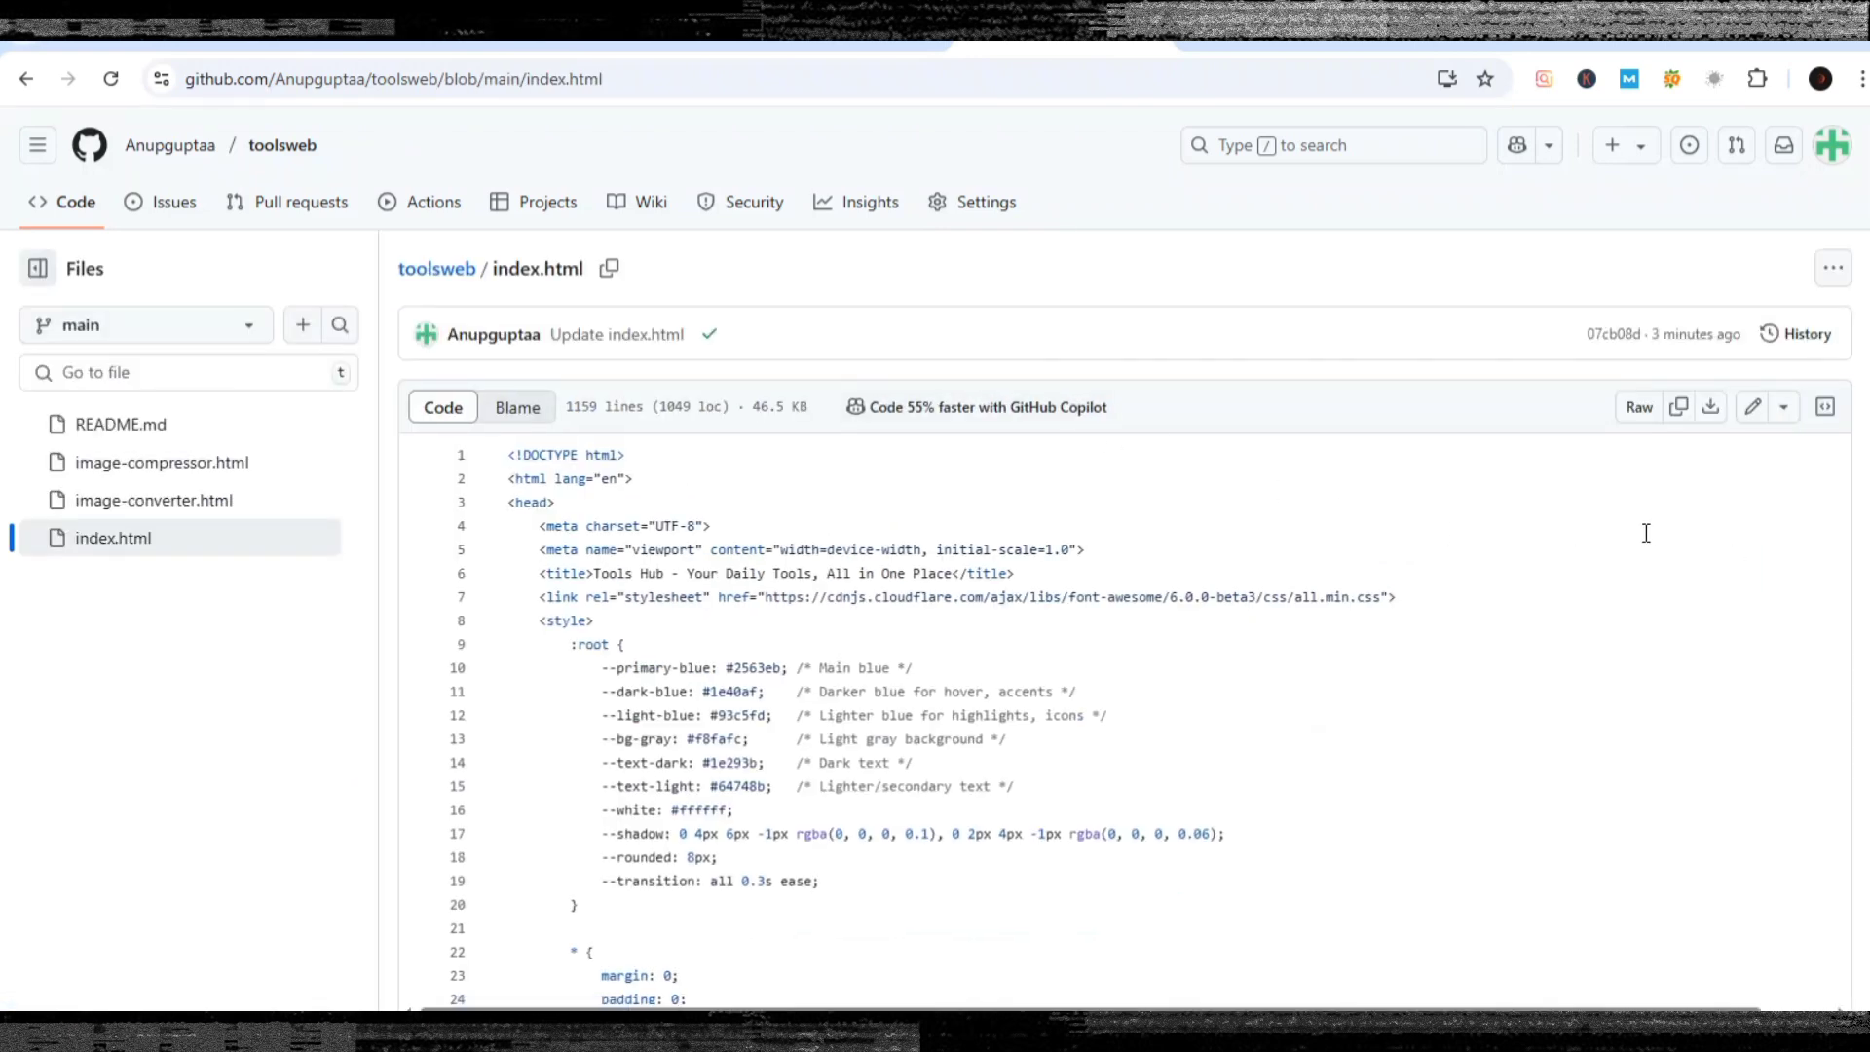
Edit index.html and paste the Native Banner code on a new line between the last closing script tag and the closing body tag.
{"action": "scroll", "coordinate": [1649, 521], "scroll_direction": "down", "scroll_amount": 15}
{"action": "scroll", "coordinate": [1402, 674], "scroll_direction": "down", "scroll_amount": 20}
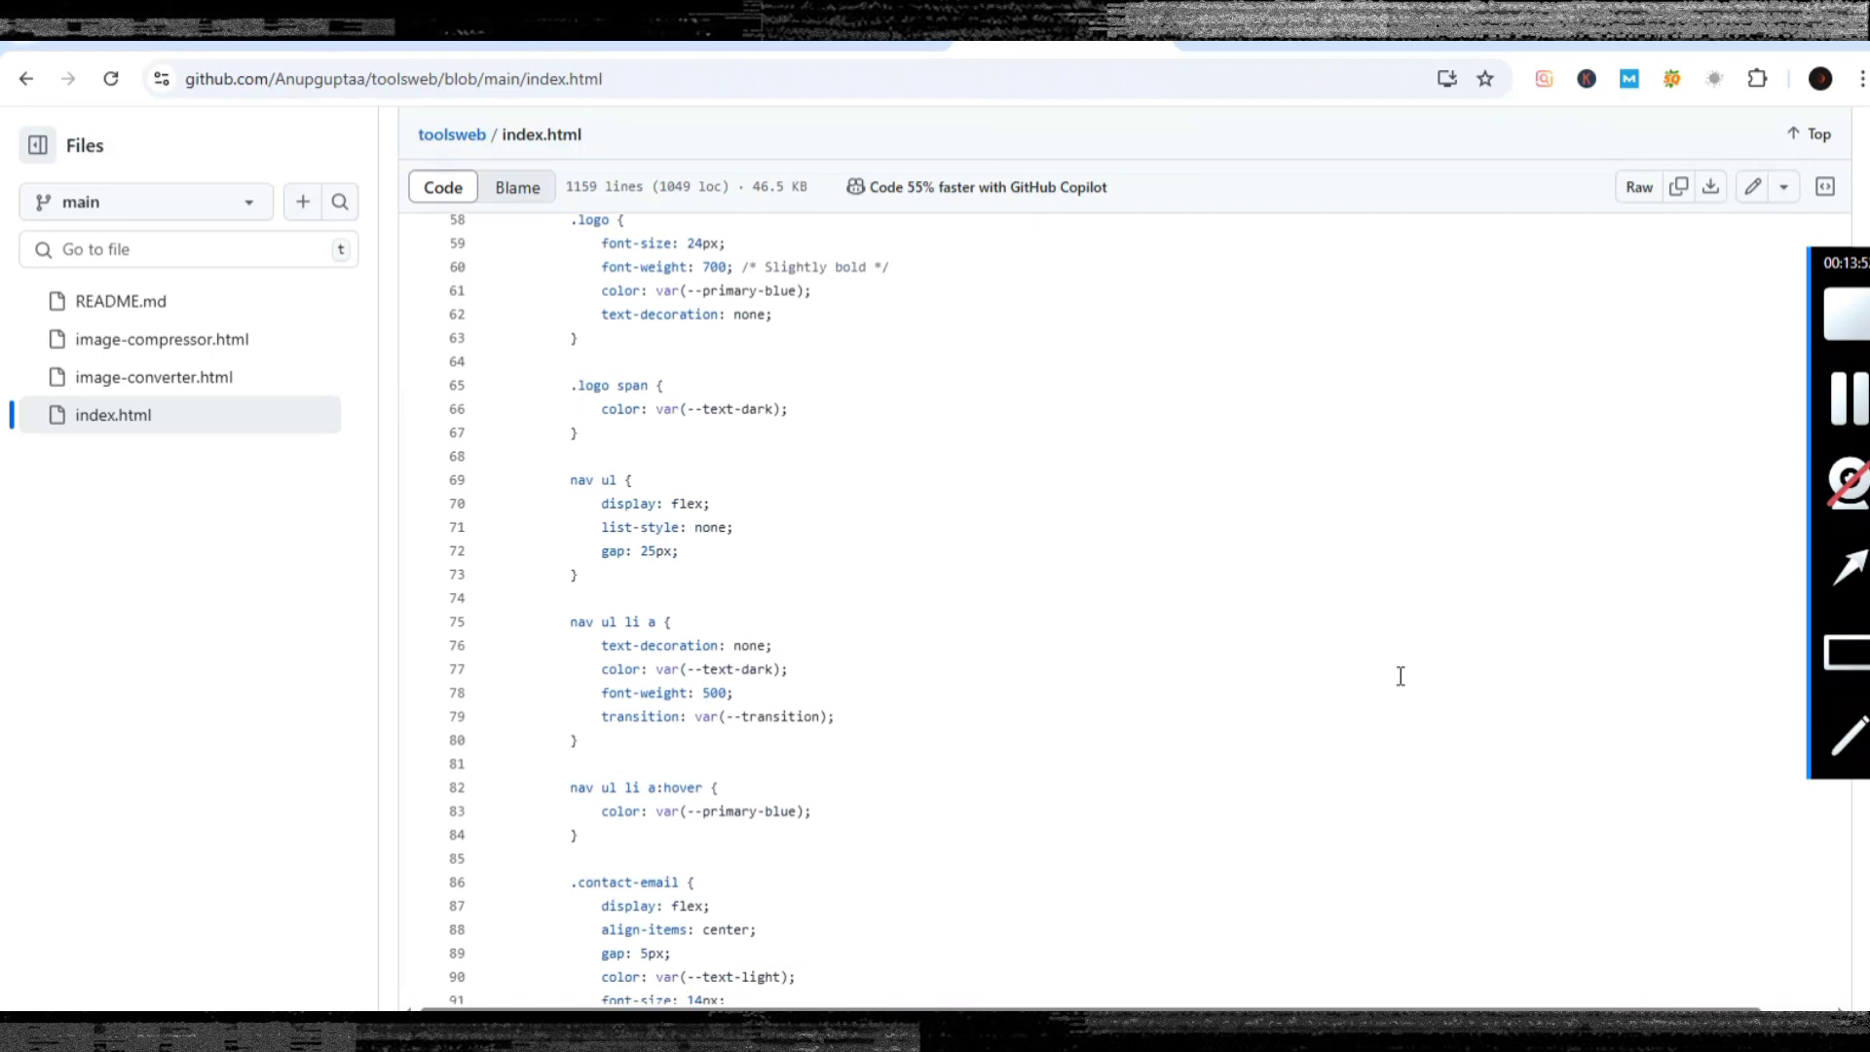
{"action": "scroll", "coordinate": [1403, 676], "scroll_direction": "down", "scroll_amount": 20}
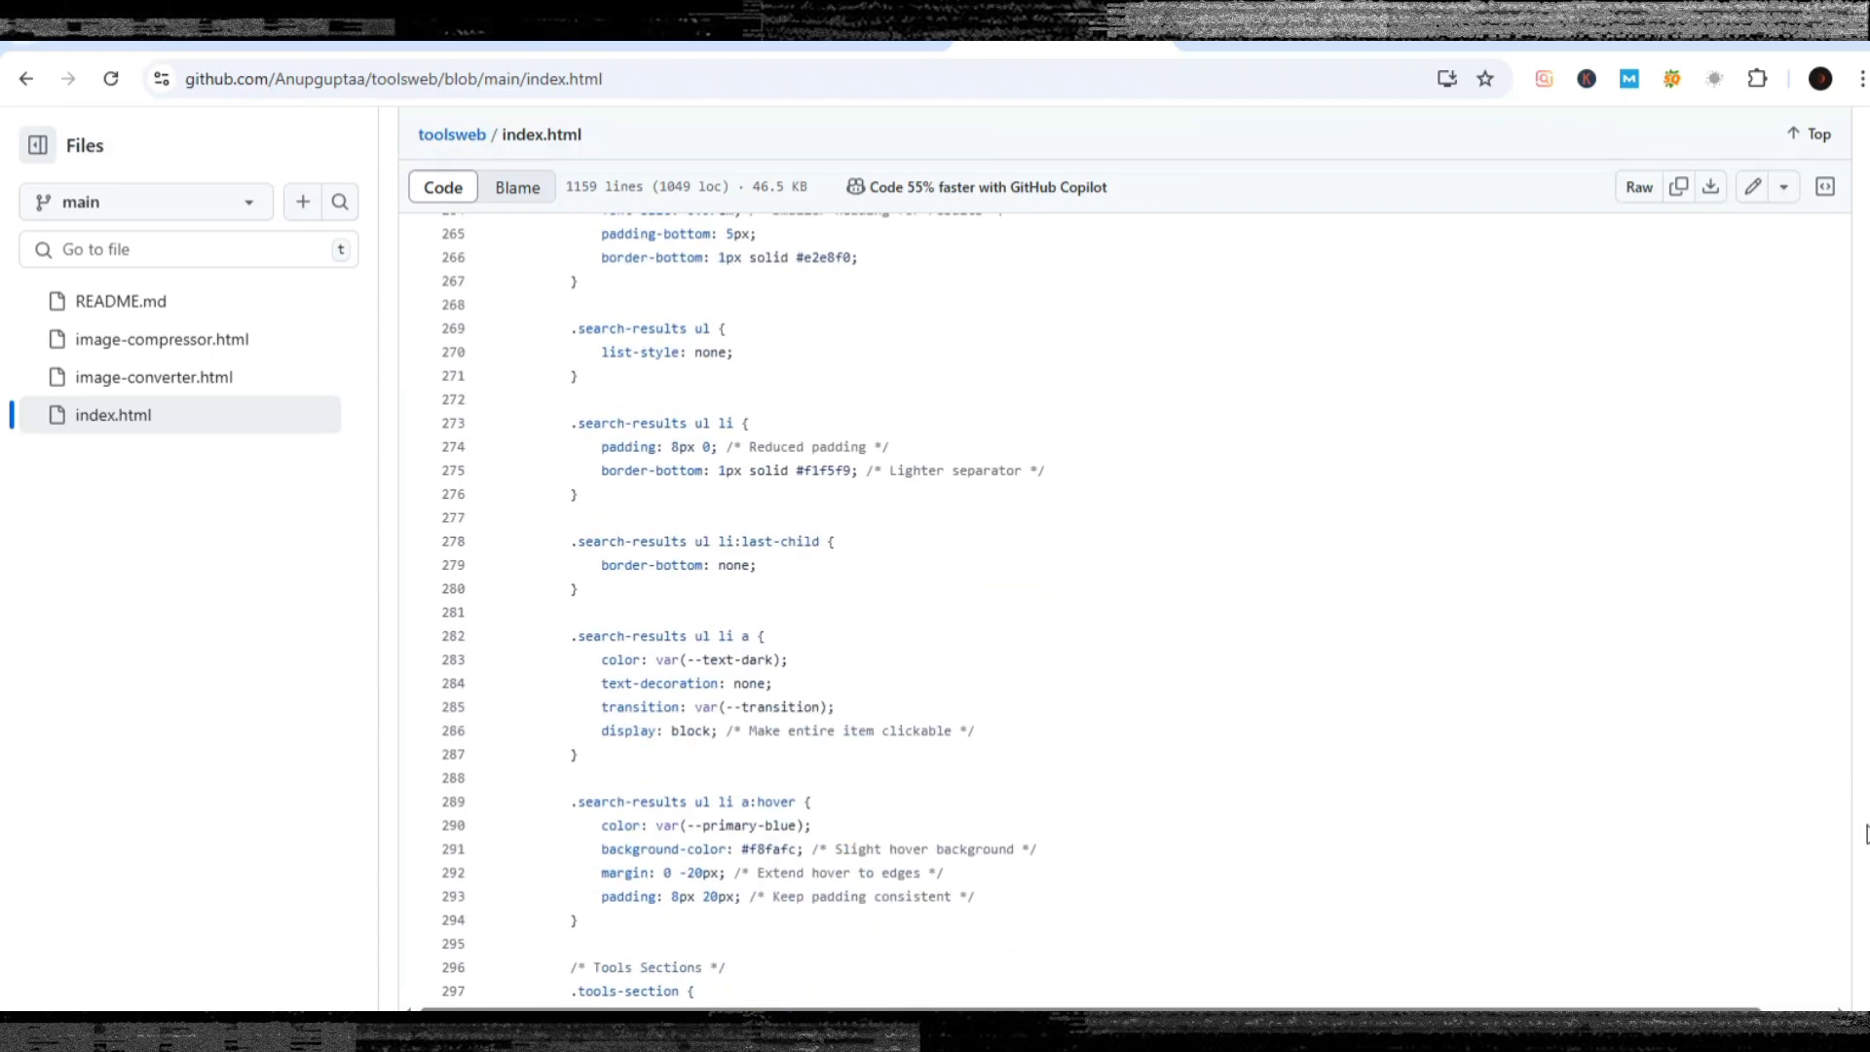
{"action": "scroll", "coordinate": [1183, 706], "scroll_direction": "down", "scroll_amount": 20}
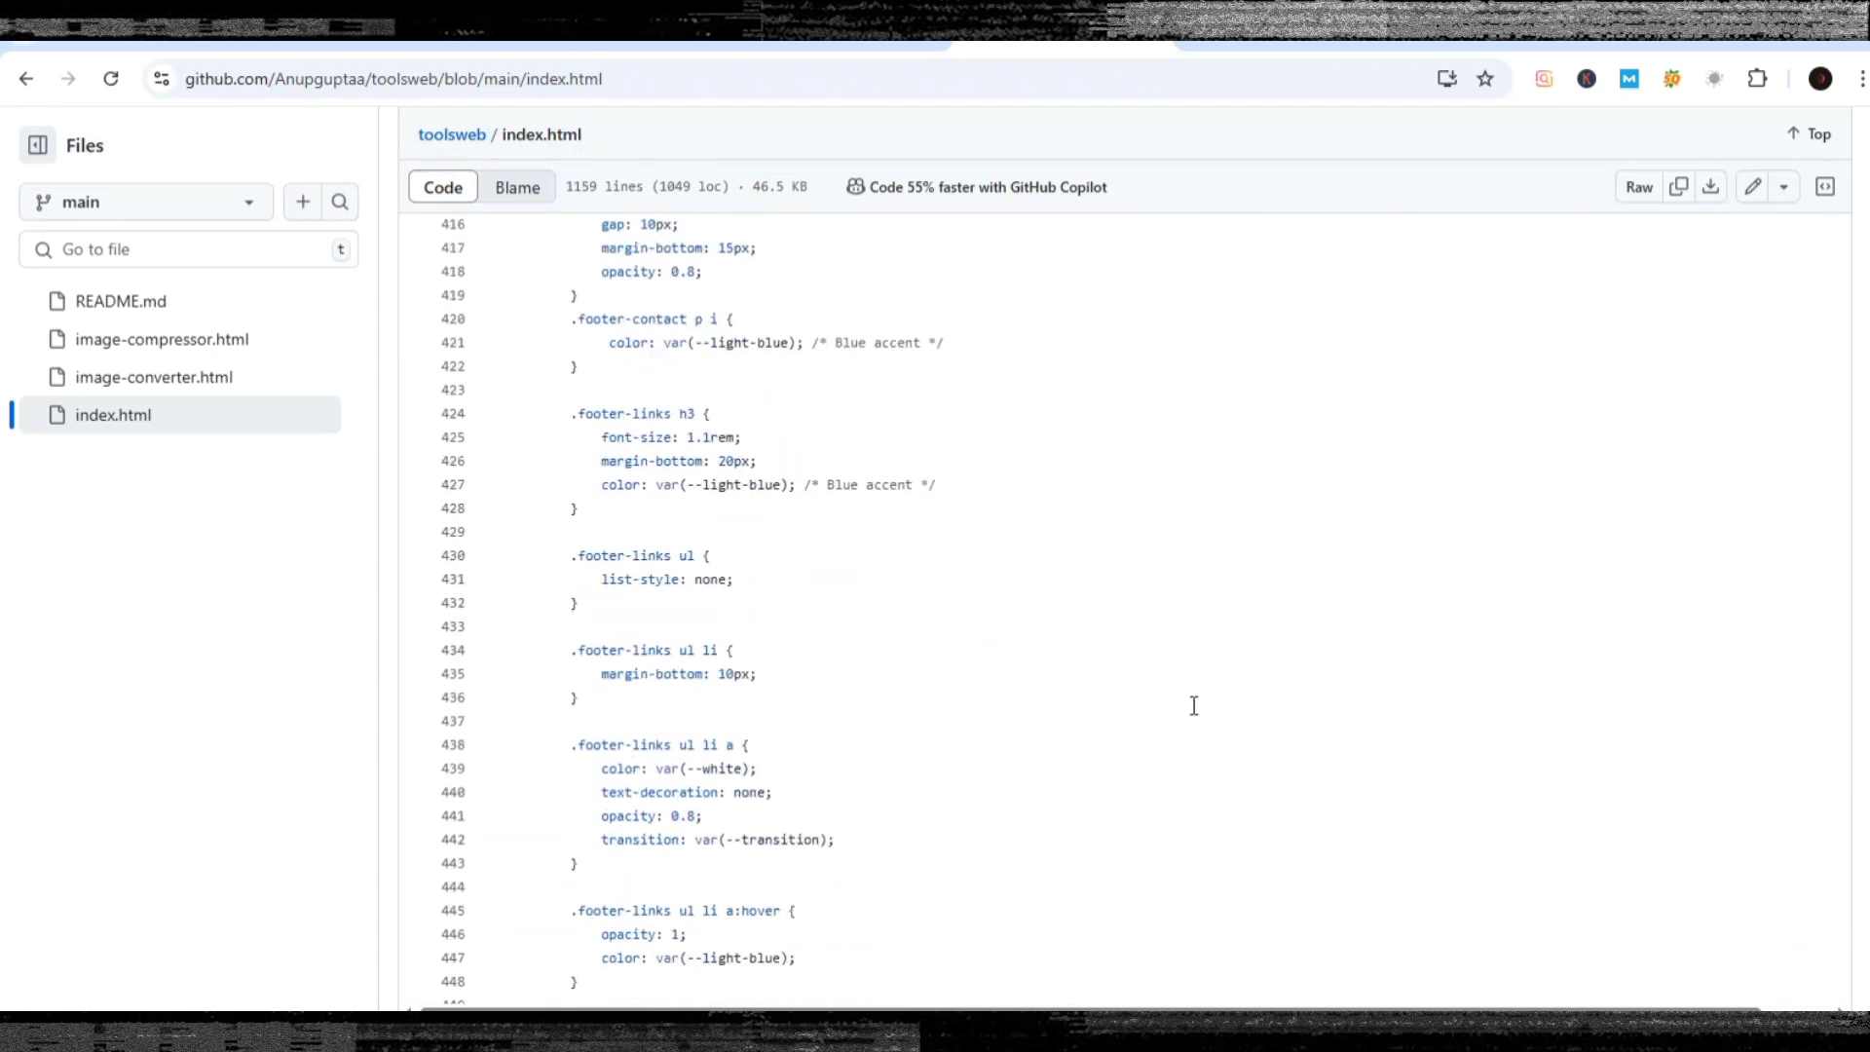
{"action": "scroll", "coordinate": [1197, 705], "scroll_direction": "down", "scroll_amount": 20}
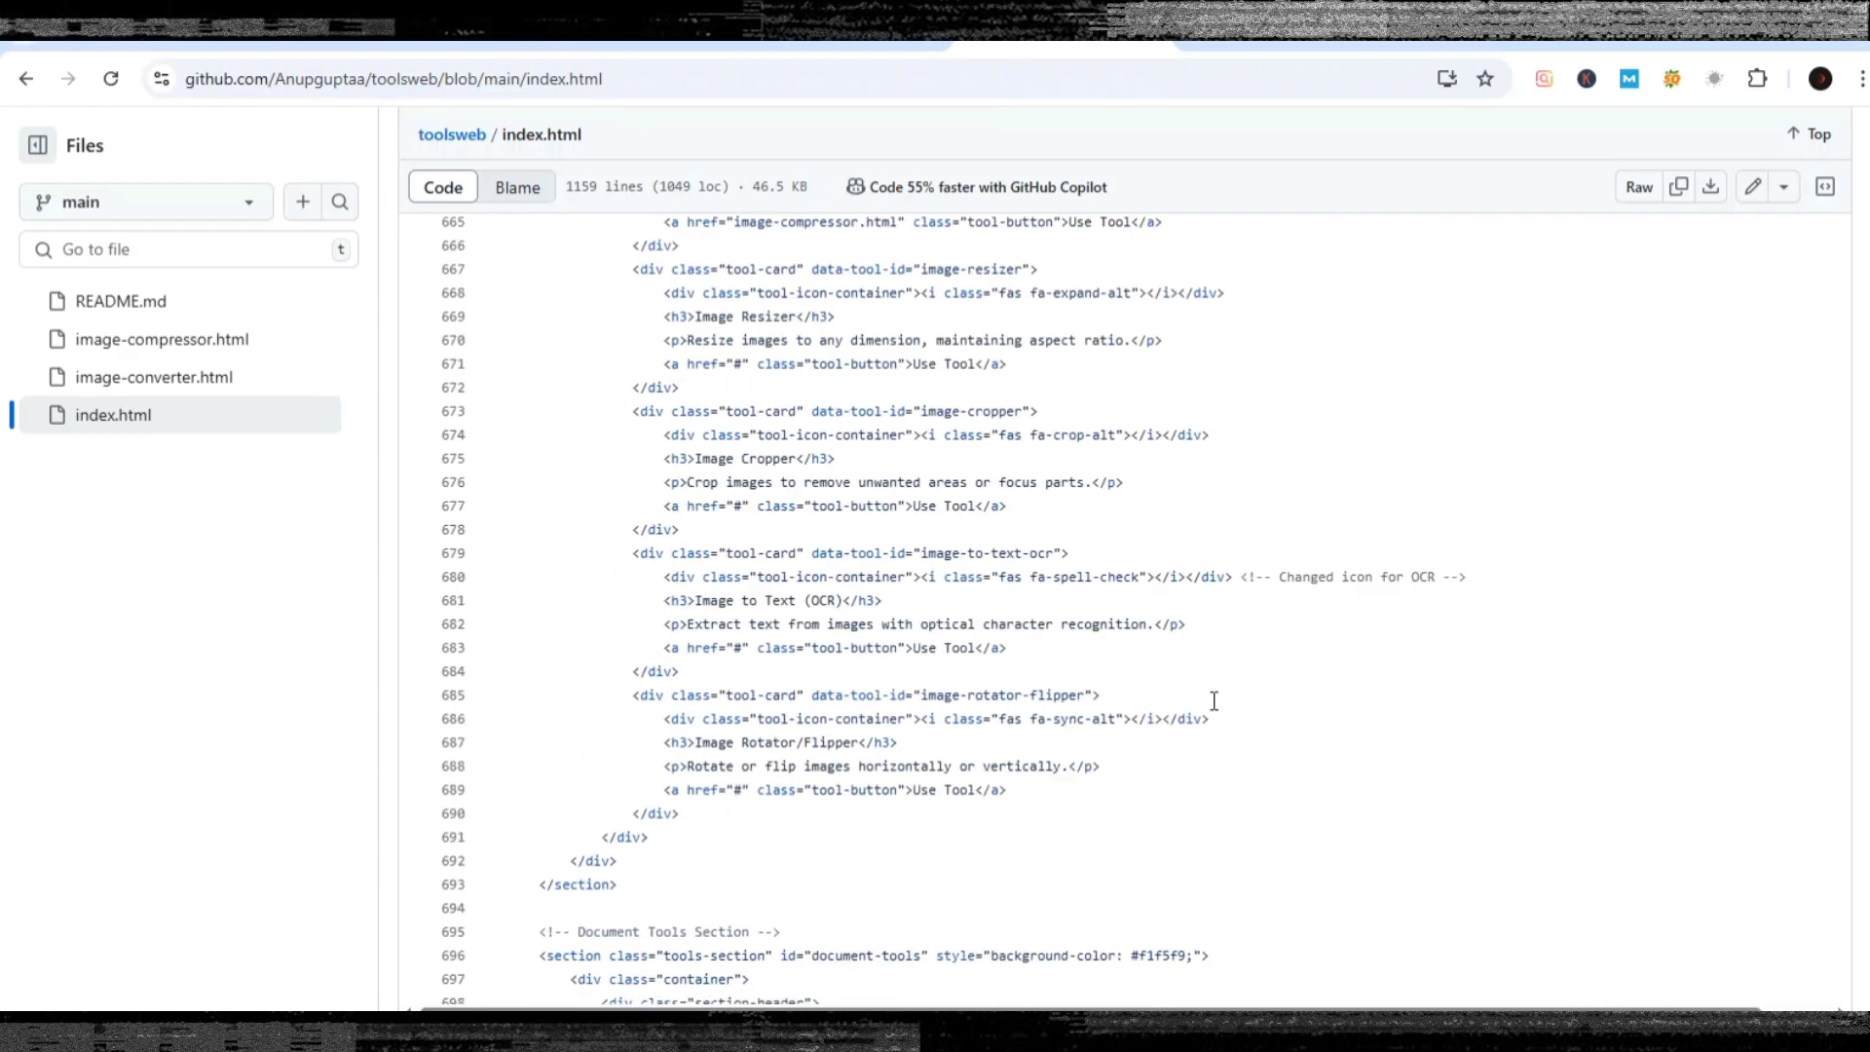
{"action": "scroll", "coordinate": [1216, 701], "scroll_direction": "down", "scroll_amount": 20}
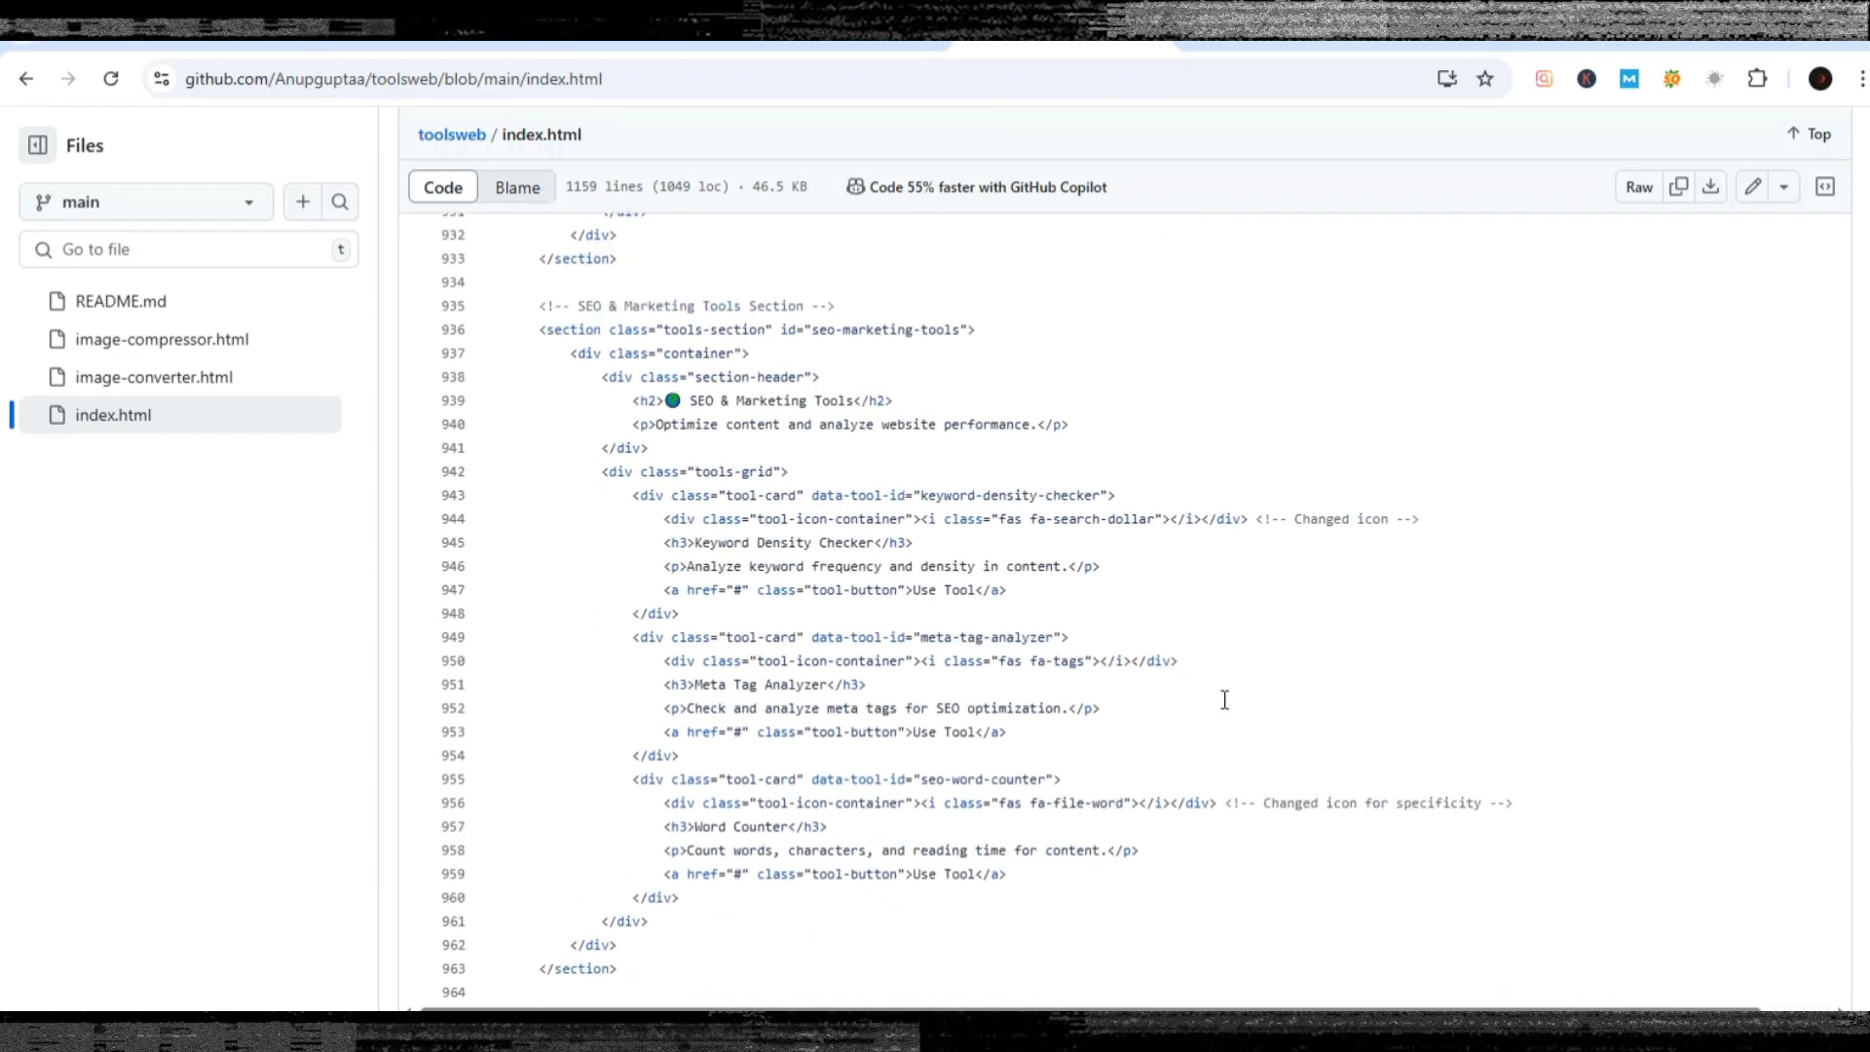
{"action": "scroll", "coordinate": [1225, 698], "scroll_direction": "down", "scroll_amount": 15}
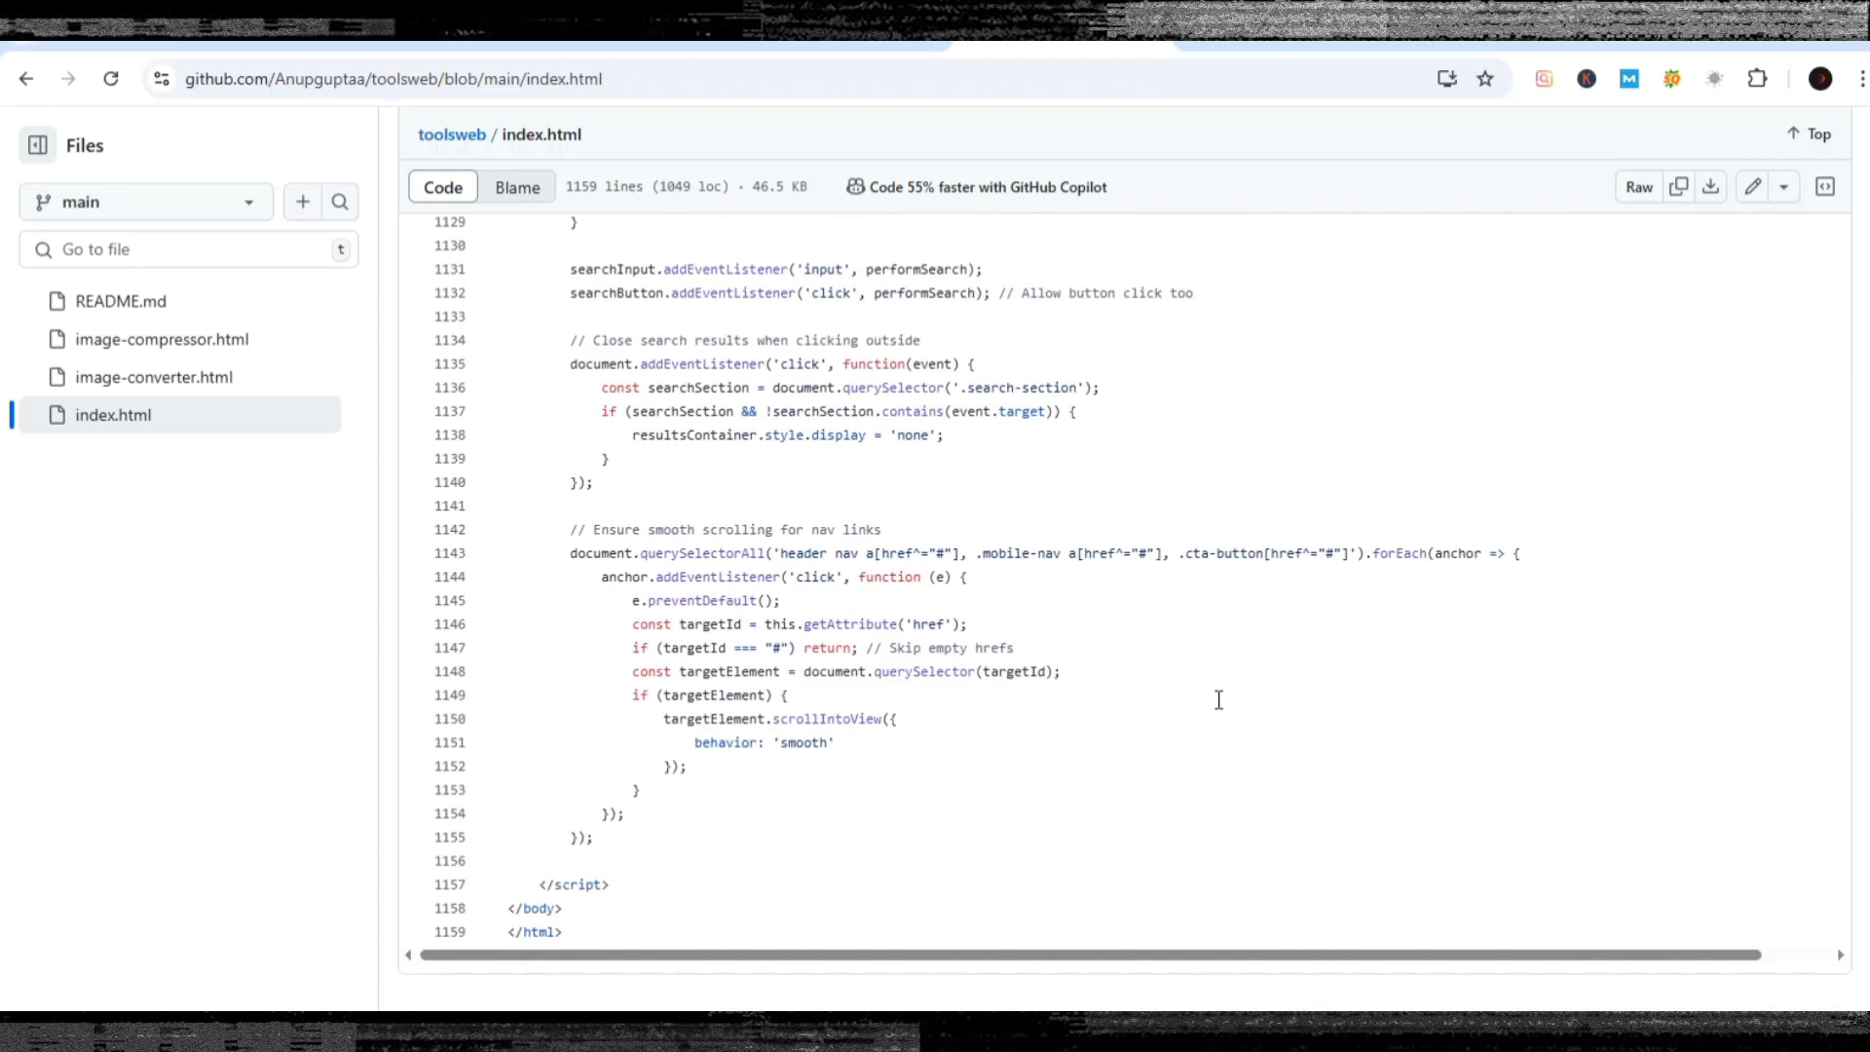
{"action": "left_click", "coordinate": [611, 884]}
{"action": "key", "text": "Return"}
{"action": "left_click", "coordinate": [863, 922]}
{"action": "key", "text": "Return"}
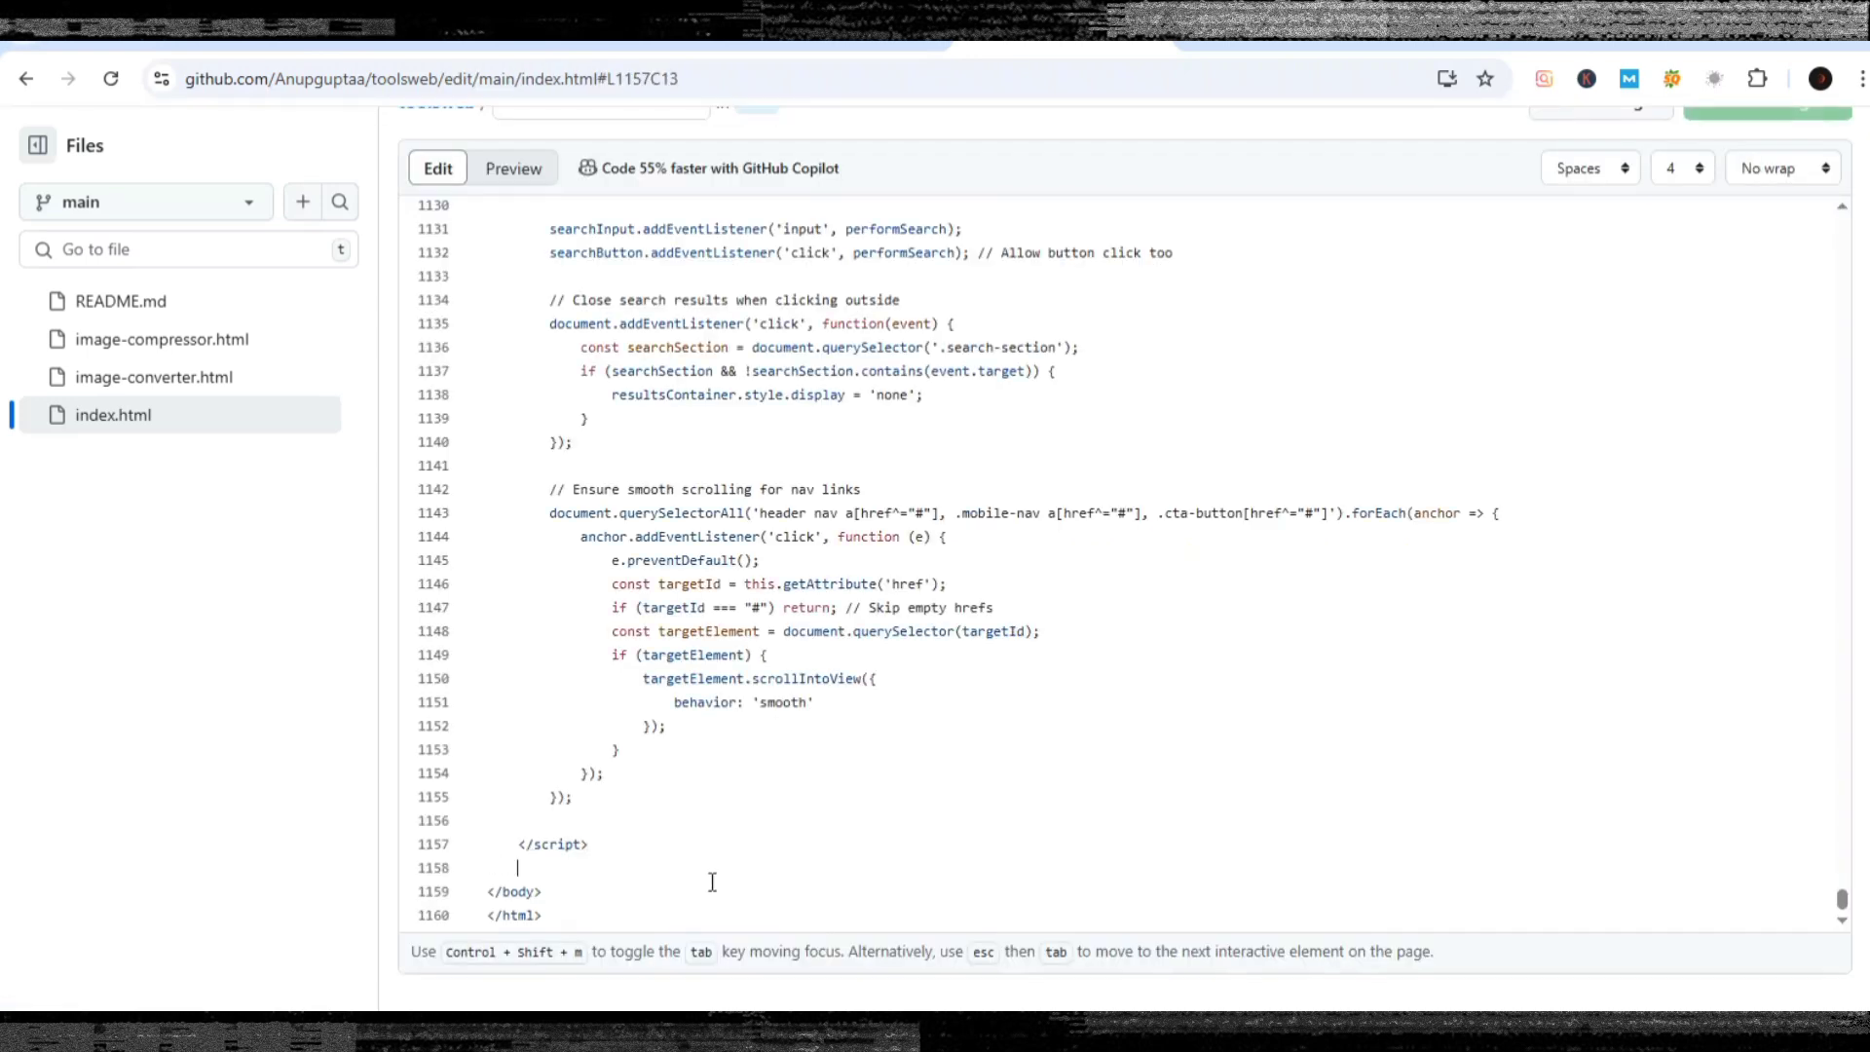
{"action": "key", "text": "ctrl+v"}
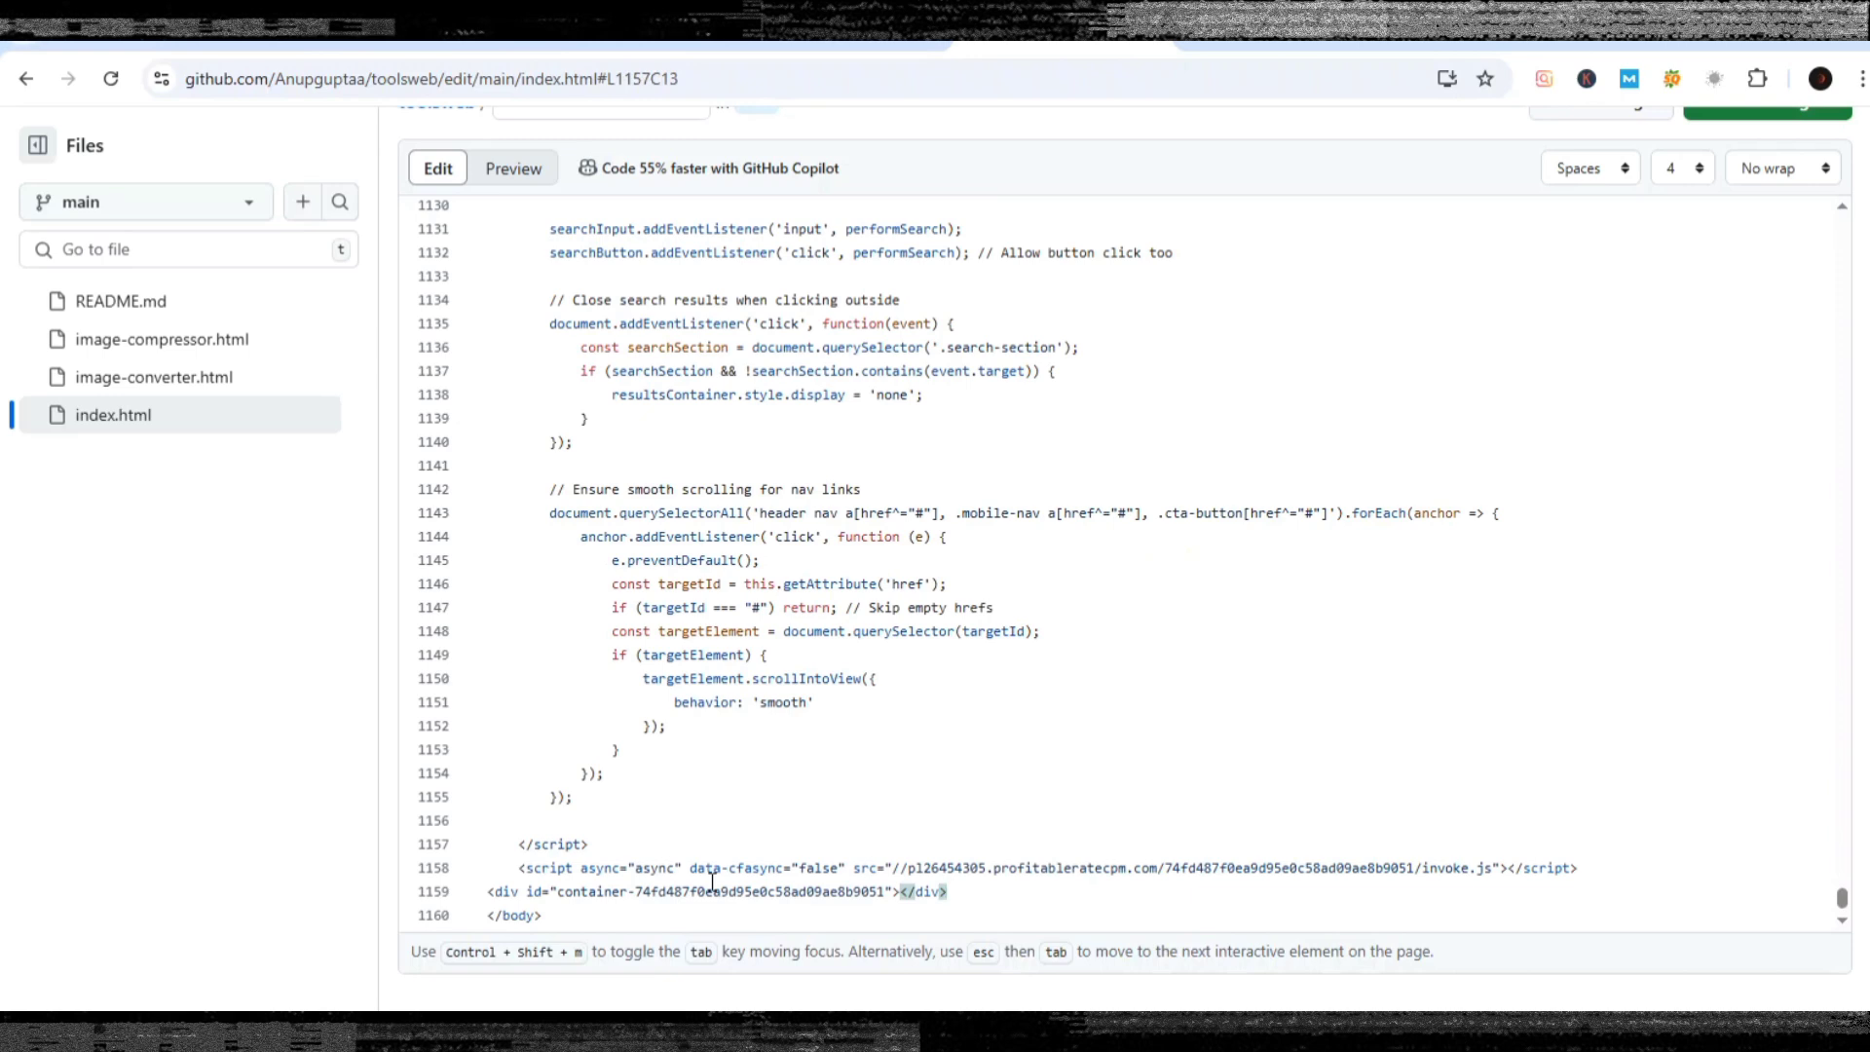
Commit the ad code change in index.html to the main branch.
{"action": "scroll", "coordinate": [1490, 342], "scroll_direction": "up", "scroll_amount": 15}
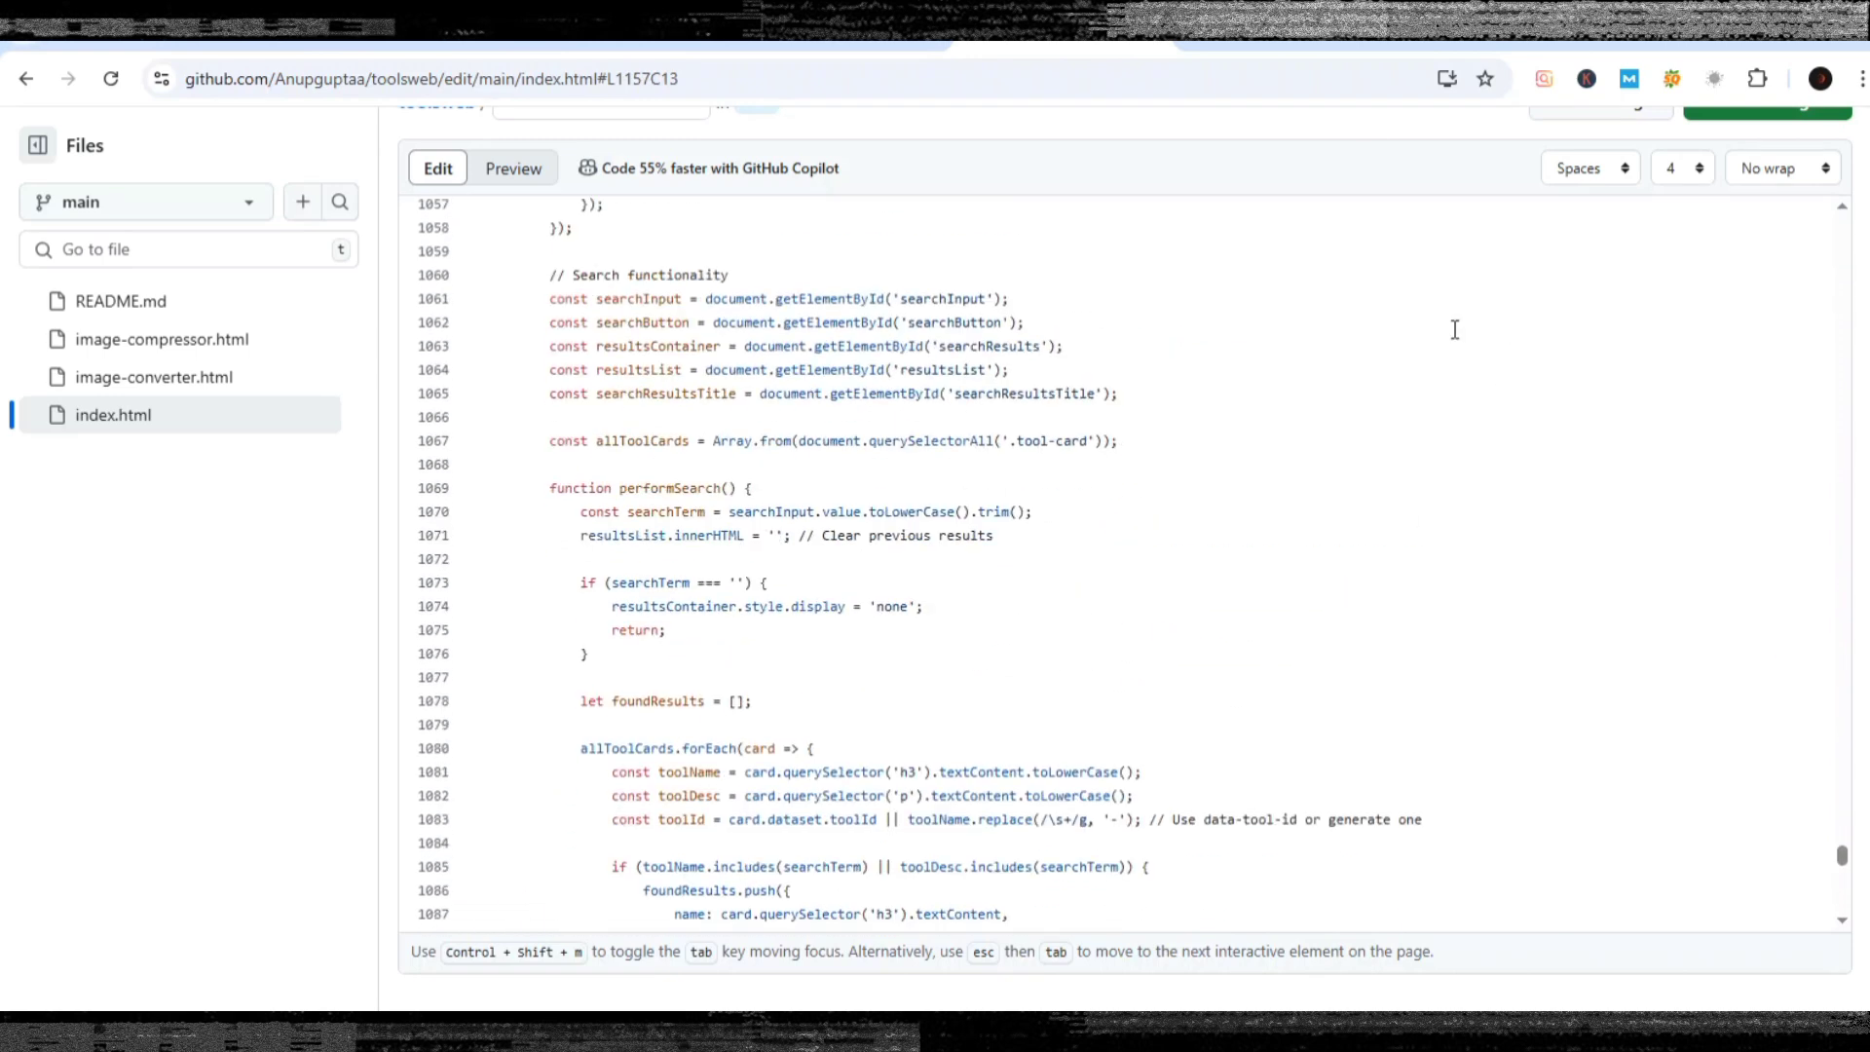
{"action": "scroll", "coordinate": [1373, 131], "scroll_direction": "up", "scroll_amount": 2}
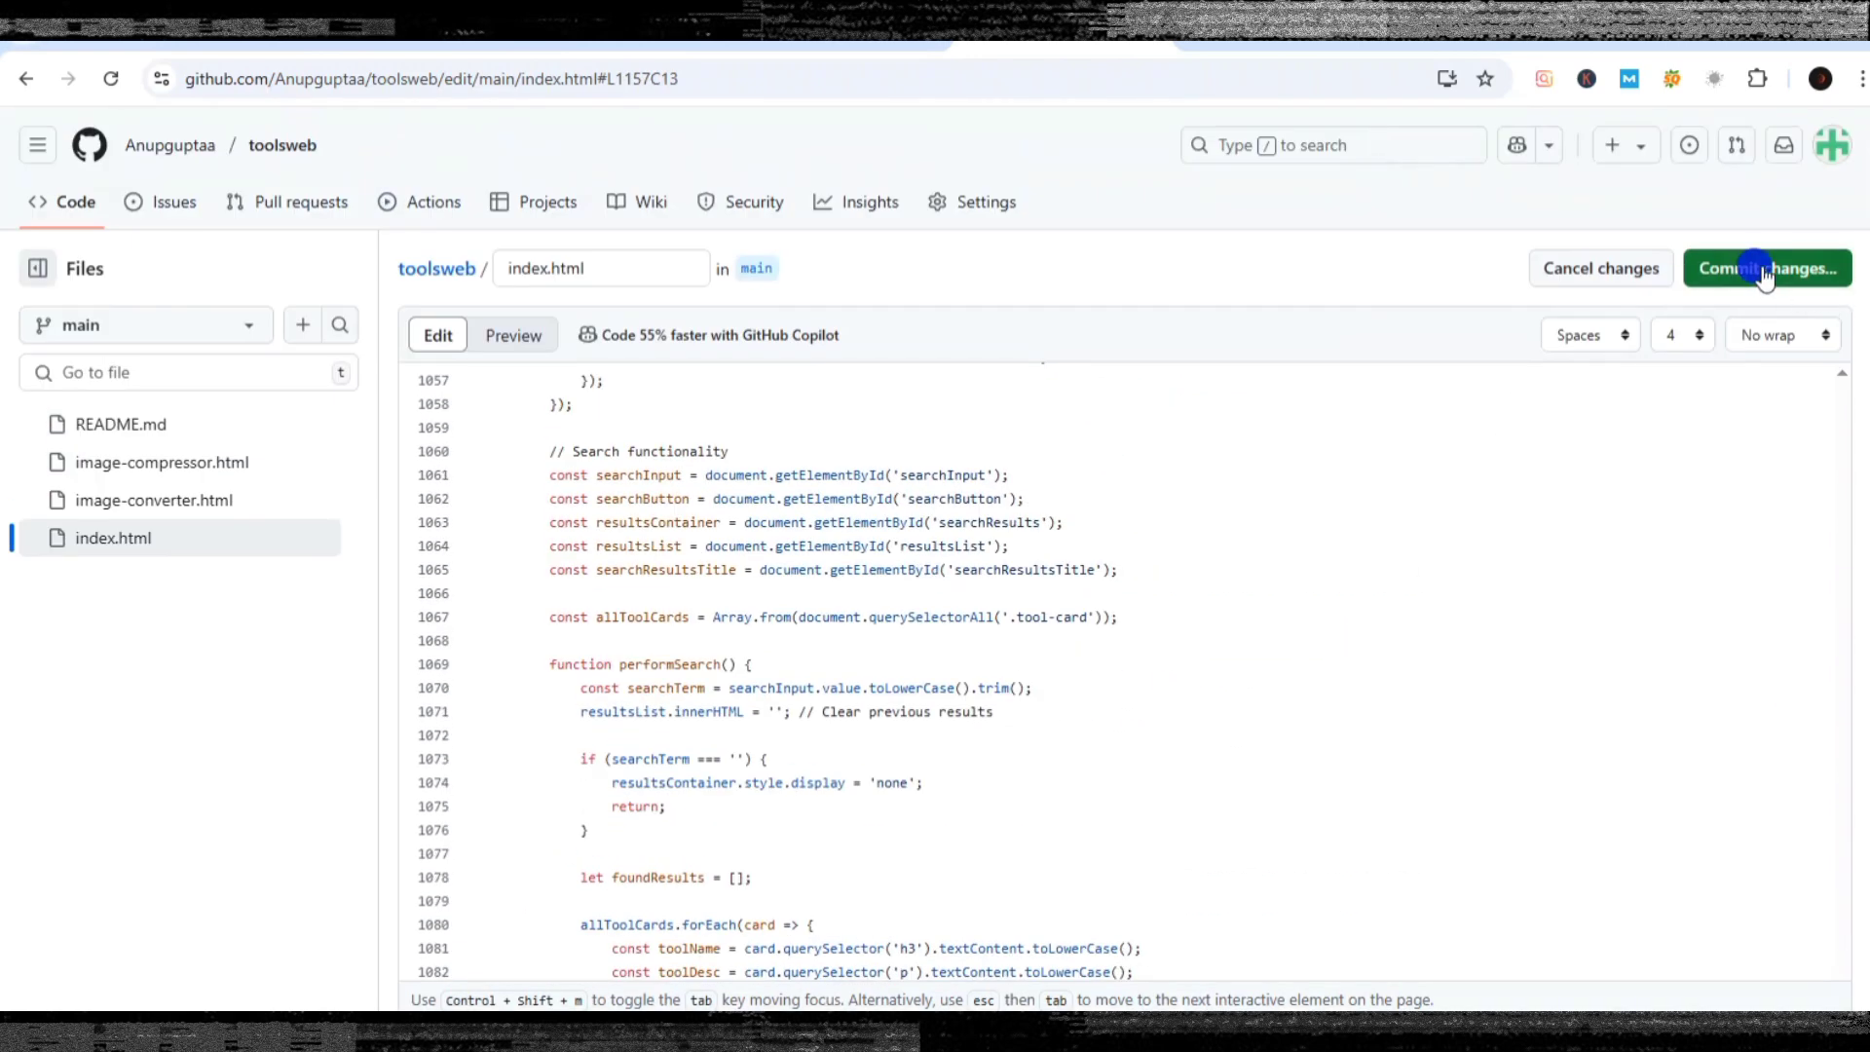
{"action": "left_click", "coordinate": [1769, 268]}
{"action": "left_click", "coordinate": [1094, 818]}
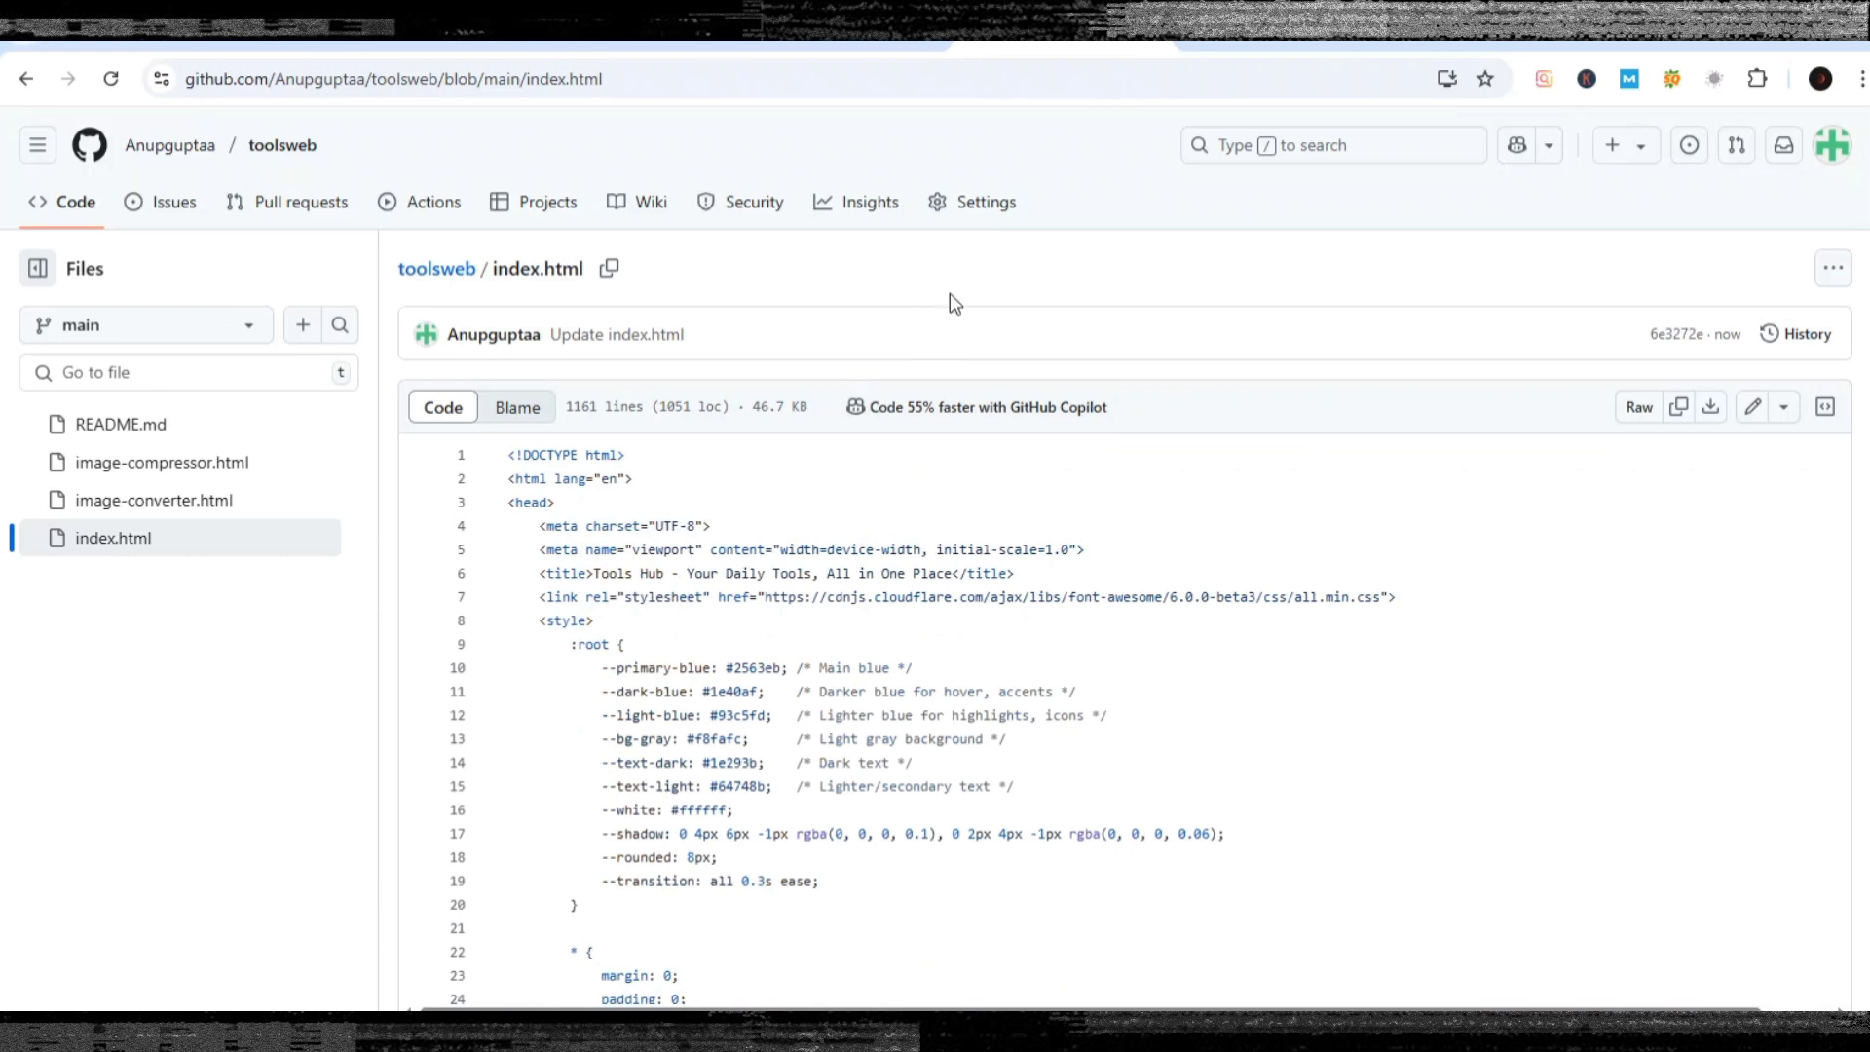
Open the toolsweb repository's GitHub Pages settings.
{"action": "left_click", "coordinate": [964, 205]}
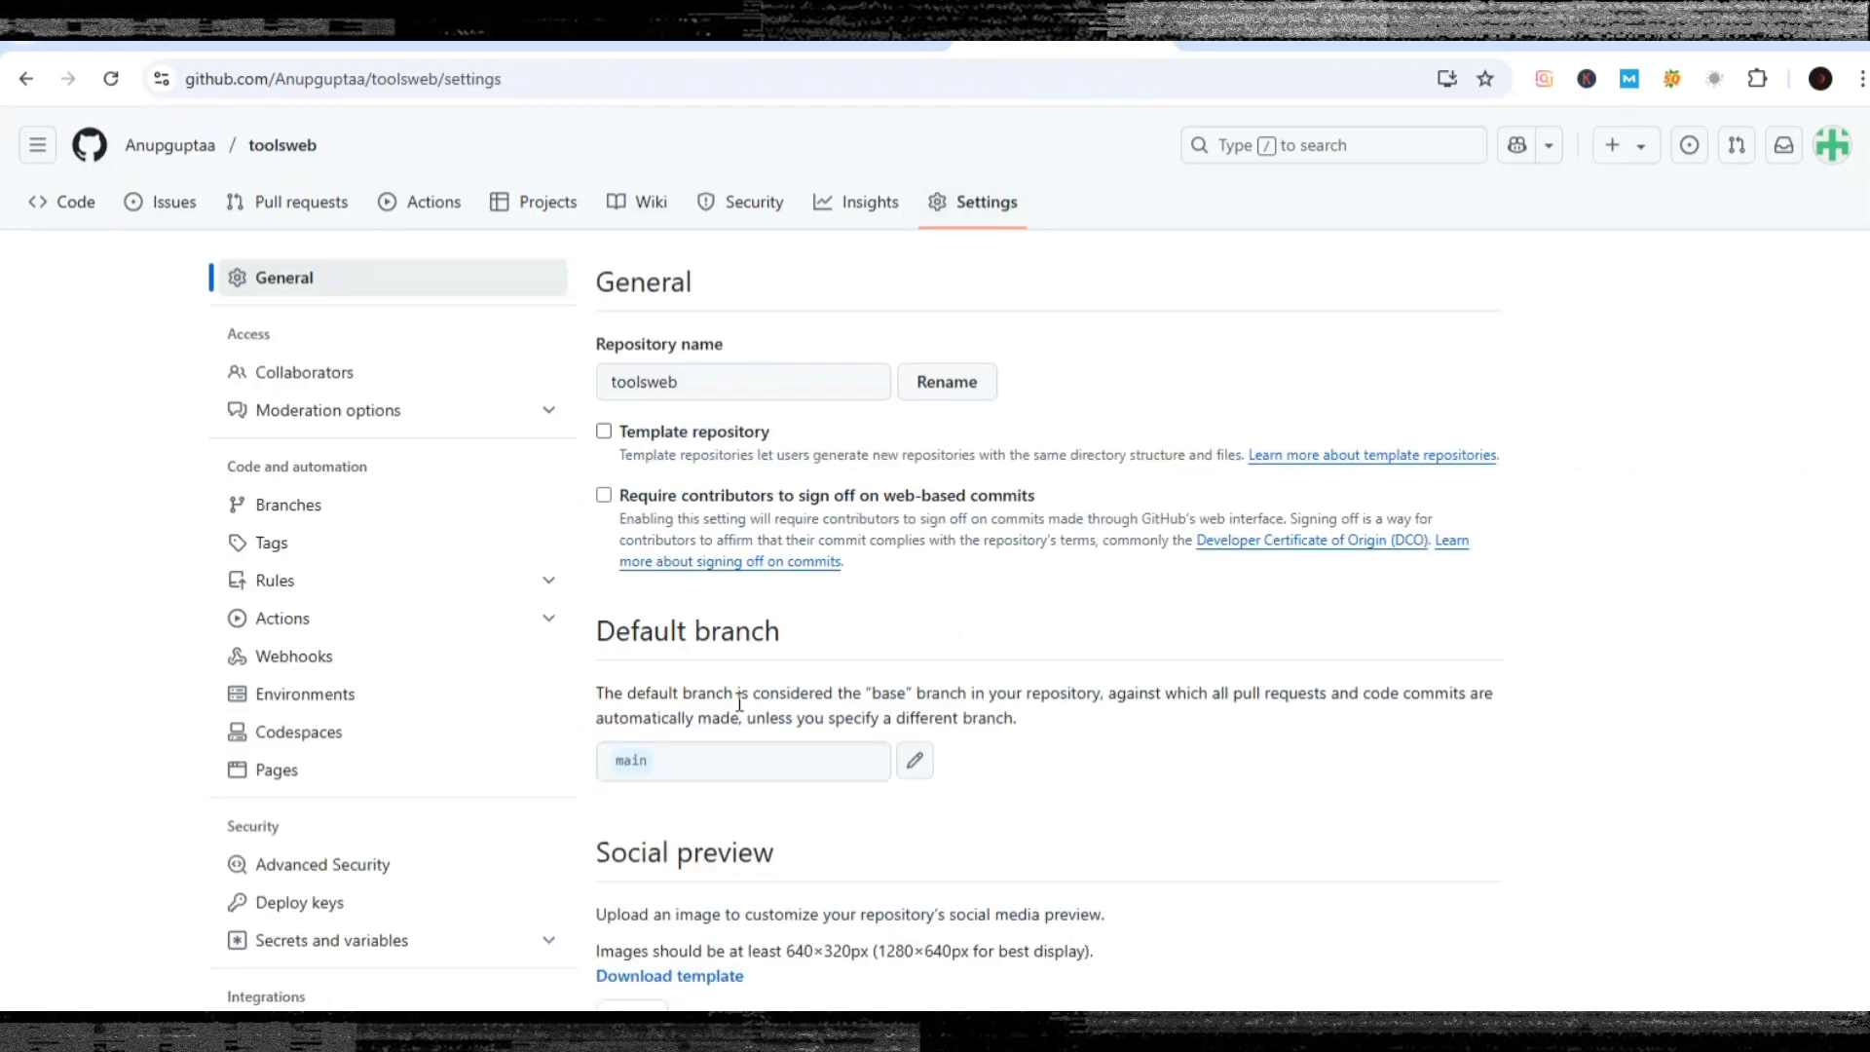
{"action": "left_click", "coordinate": [359, 765]}
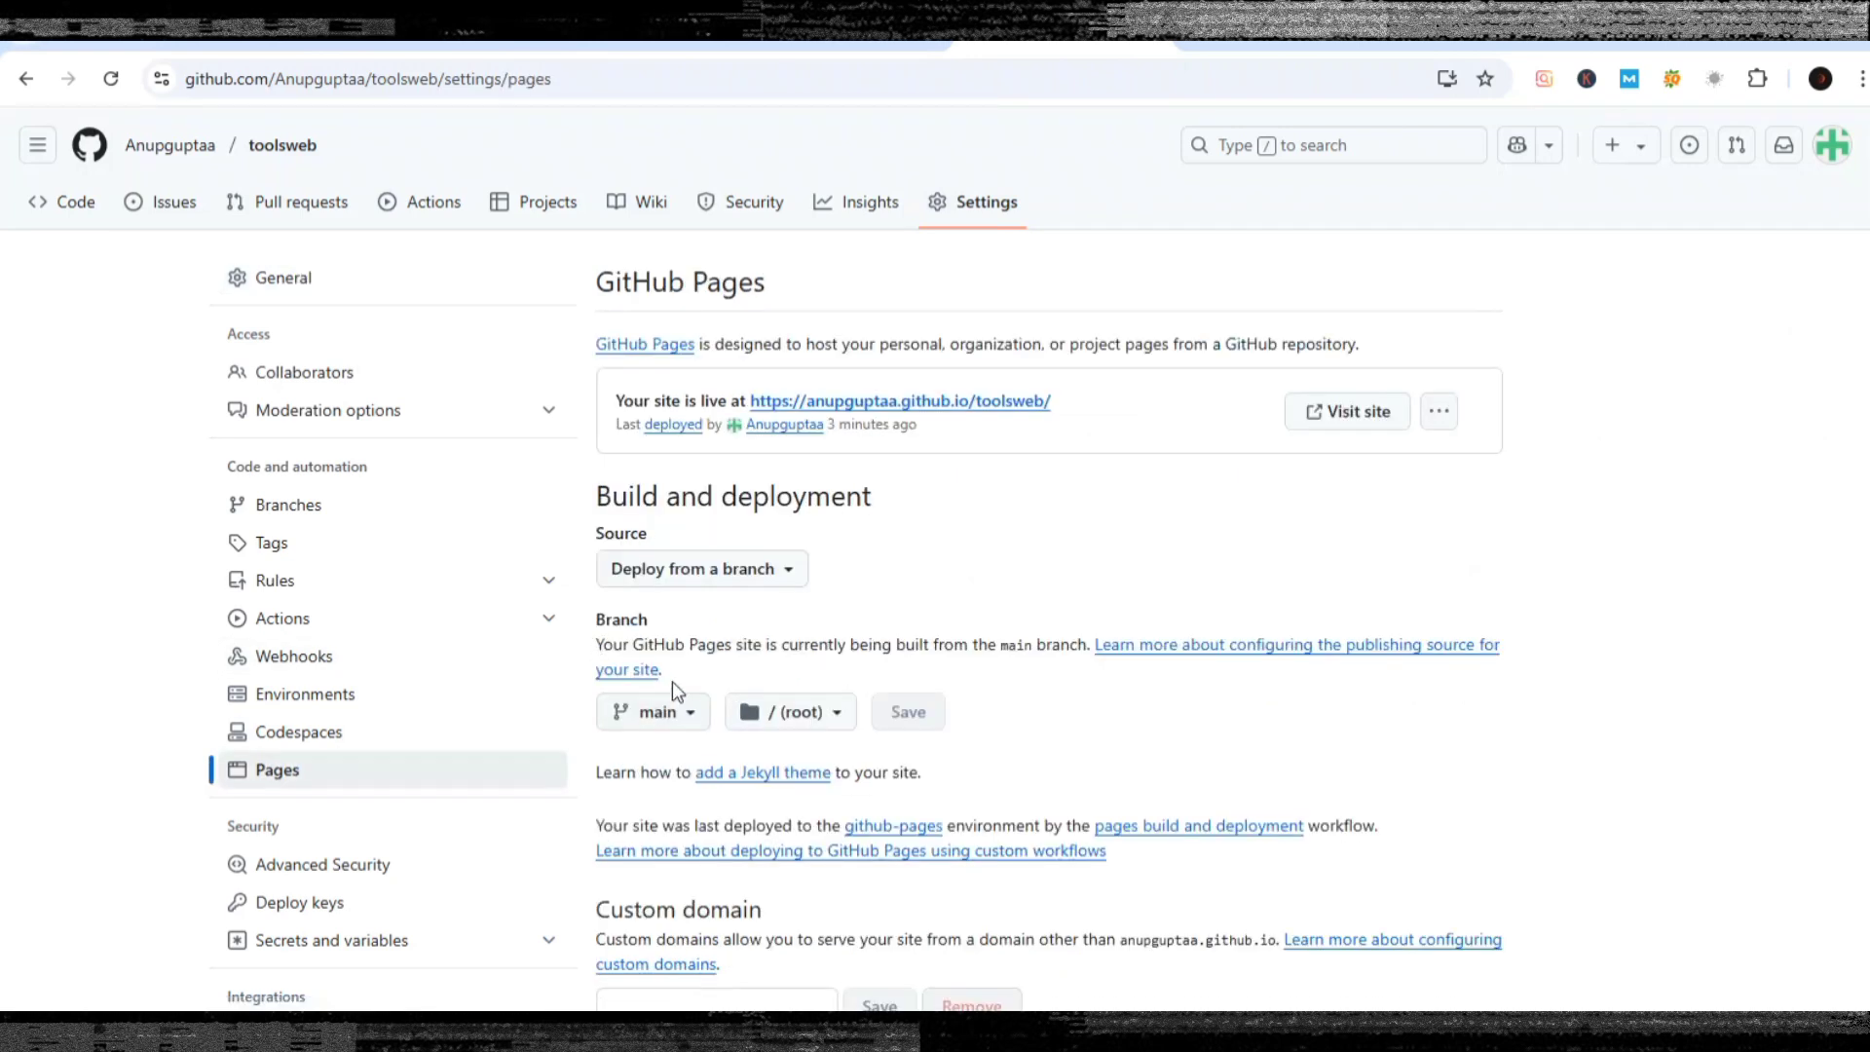